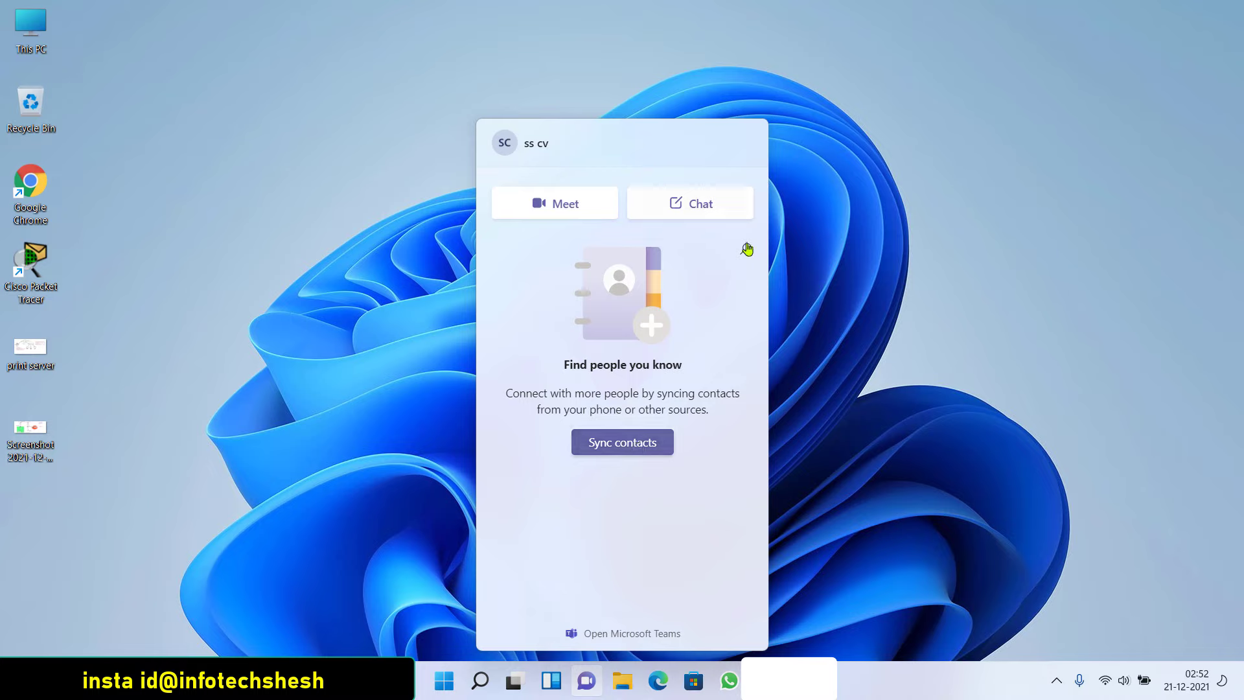
Dismiss the Teams chat flyout, reveal the hidden tray icons, and open Quick Settings from the battery icon
{"action": "left_click", "coordinate": [803, 230]}
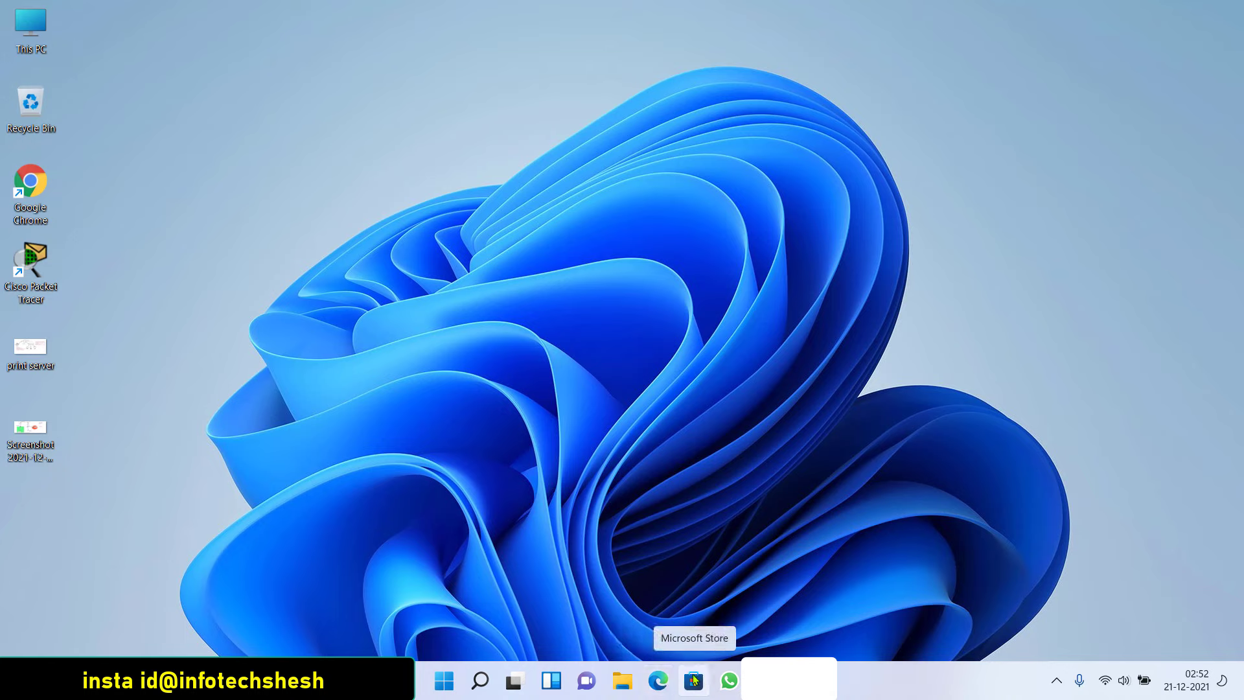
{"action": "left_click", "coordinate": [1057, 680]}
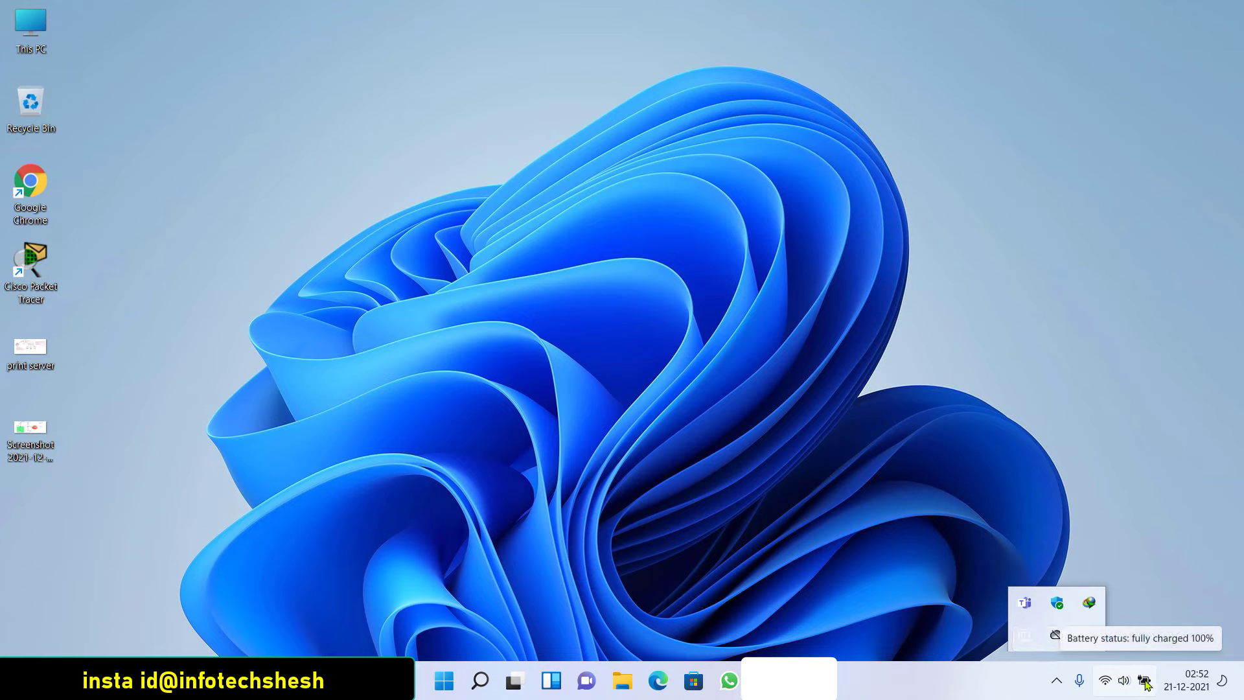
{"action": "left_click", "coordinate": [1146, 683]}
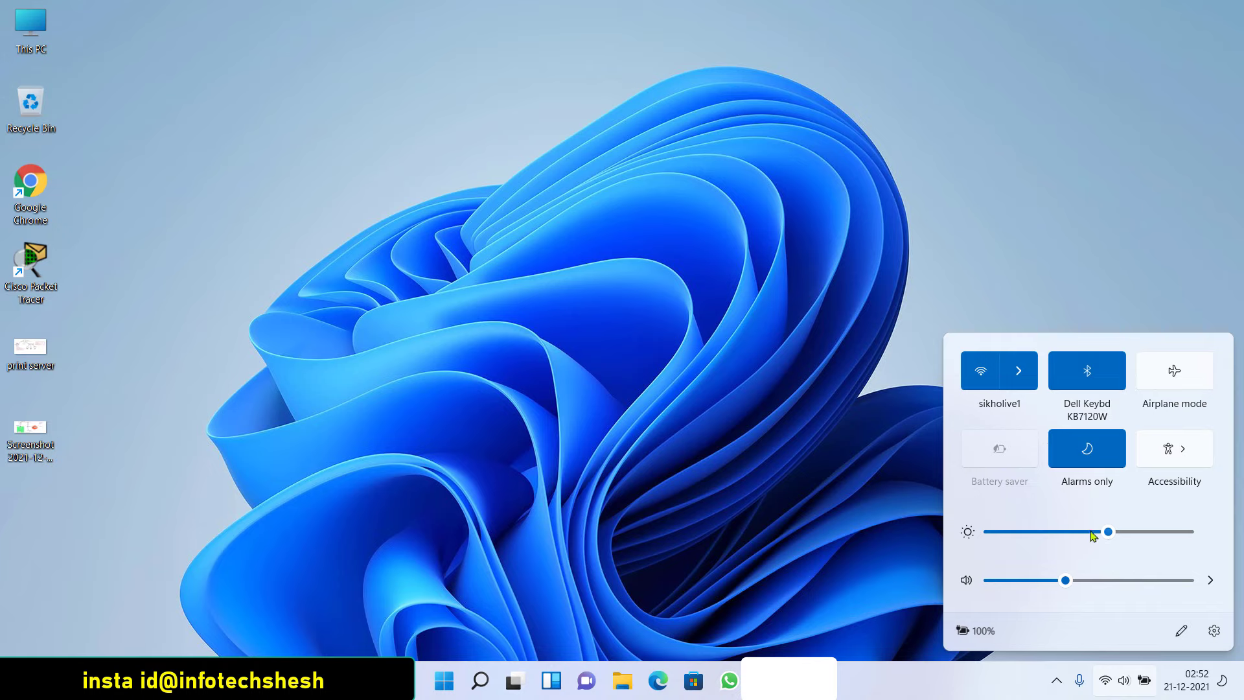
Raise the screen brightness slightly and expand the full December 2021 calendar
{"action": "mouse_move", "coordinate": [1094, 535]}
{"action": "left_mouse_down"}
{"action": "mouse_move", "coordinate": [1001, 537]}
{"action": "mouse_move", "coordinate": [1116, 541]}
{"action": "left_mouse_up"}
{"action": "left_click", "coordinate": [1200, 685]}
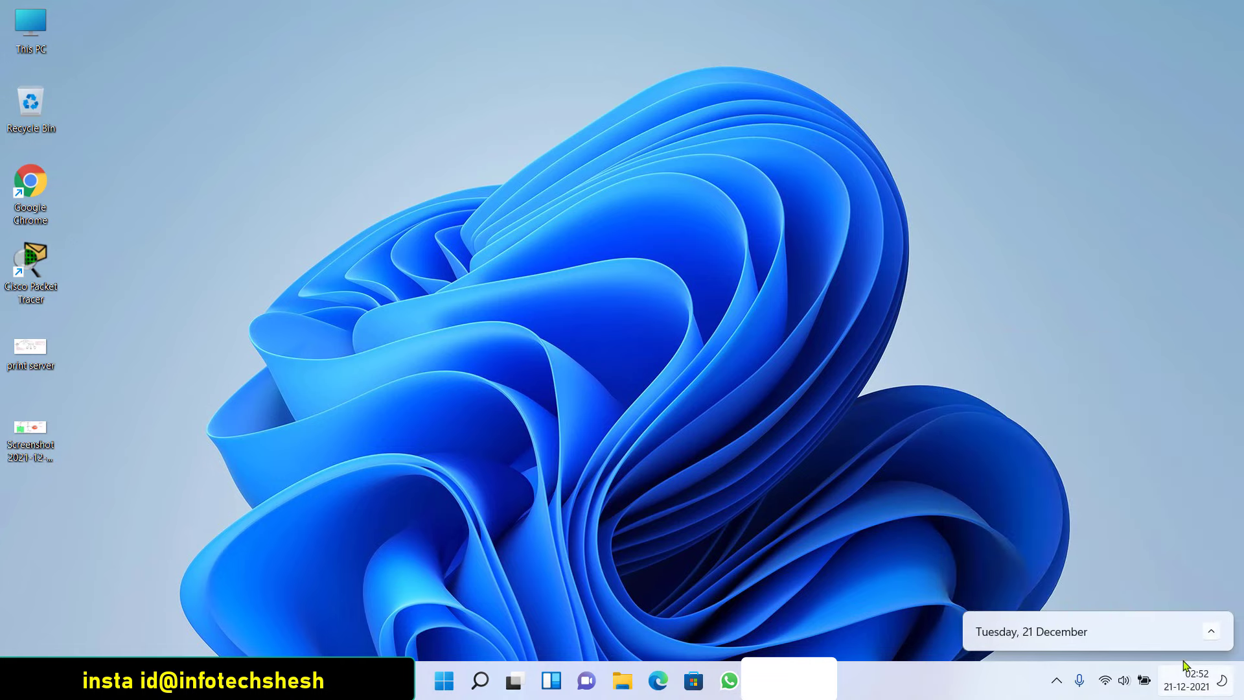
{"action": "left_click", "coordinate": [1211, 632]}
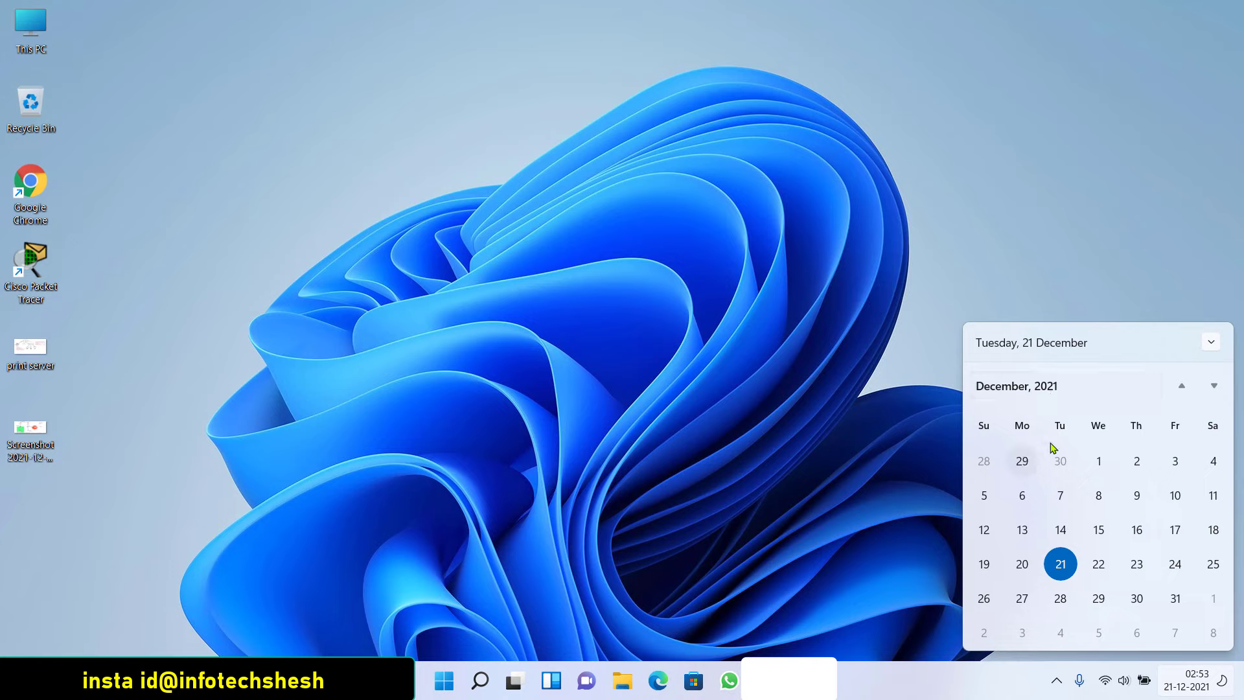
Close, reopen and dismiss the calendar, then bring up the taskbar's context menu
{"action": "left_click", "coordinate": [811, 264]}
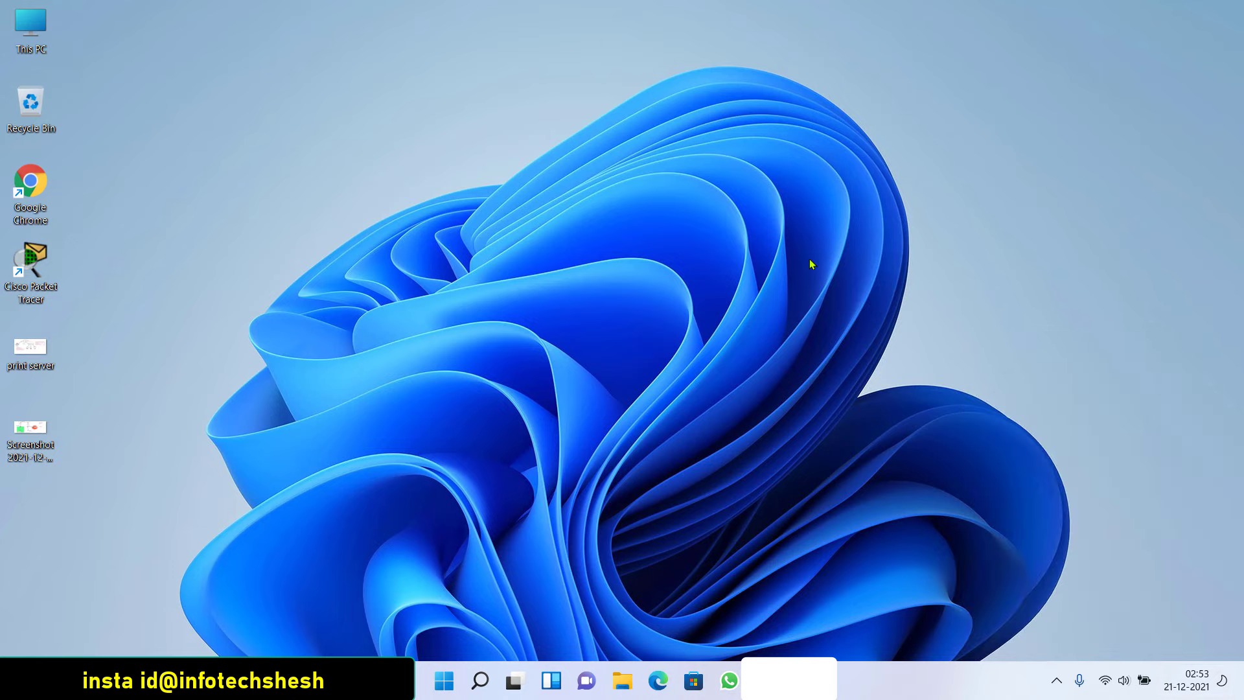
{"action": "left_click", "coordinate": [1220, 684]}
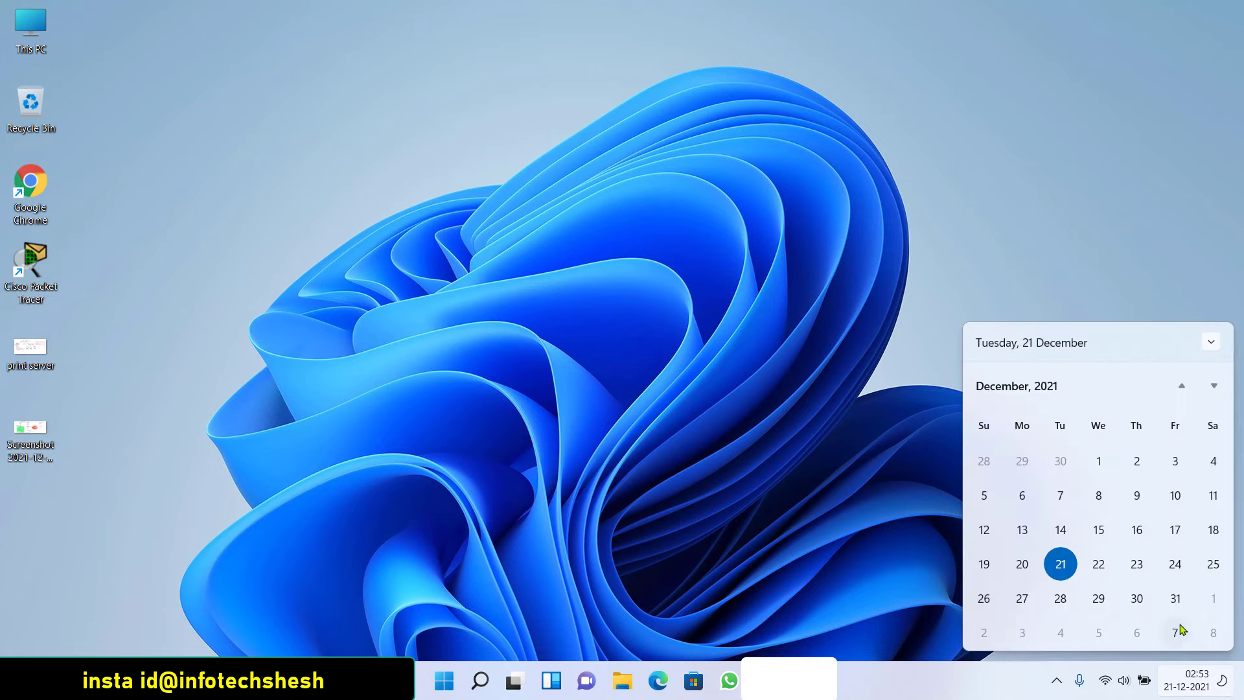
{"action": "left_click_drag", "start_coordinate": [1114, 282], "coordinate": [1243, 646]}
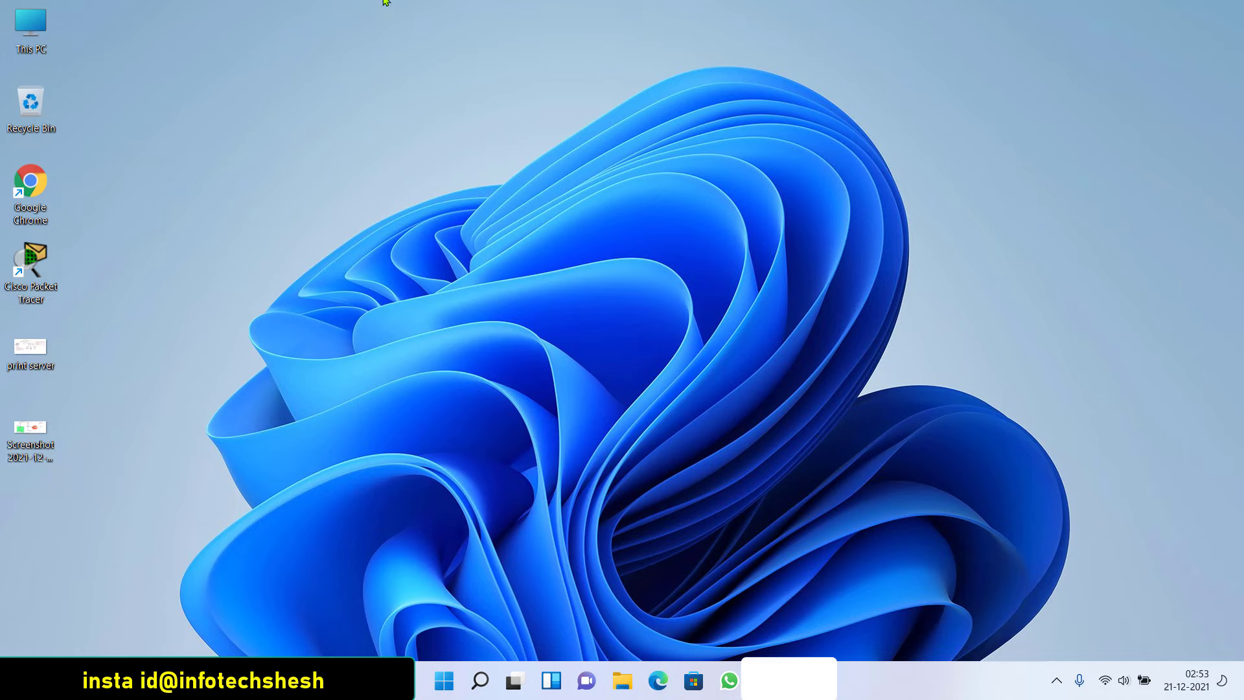
{"action": "right_click", "coordinate": [337, 658]}
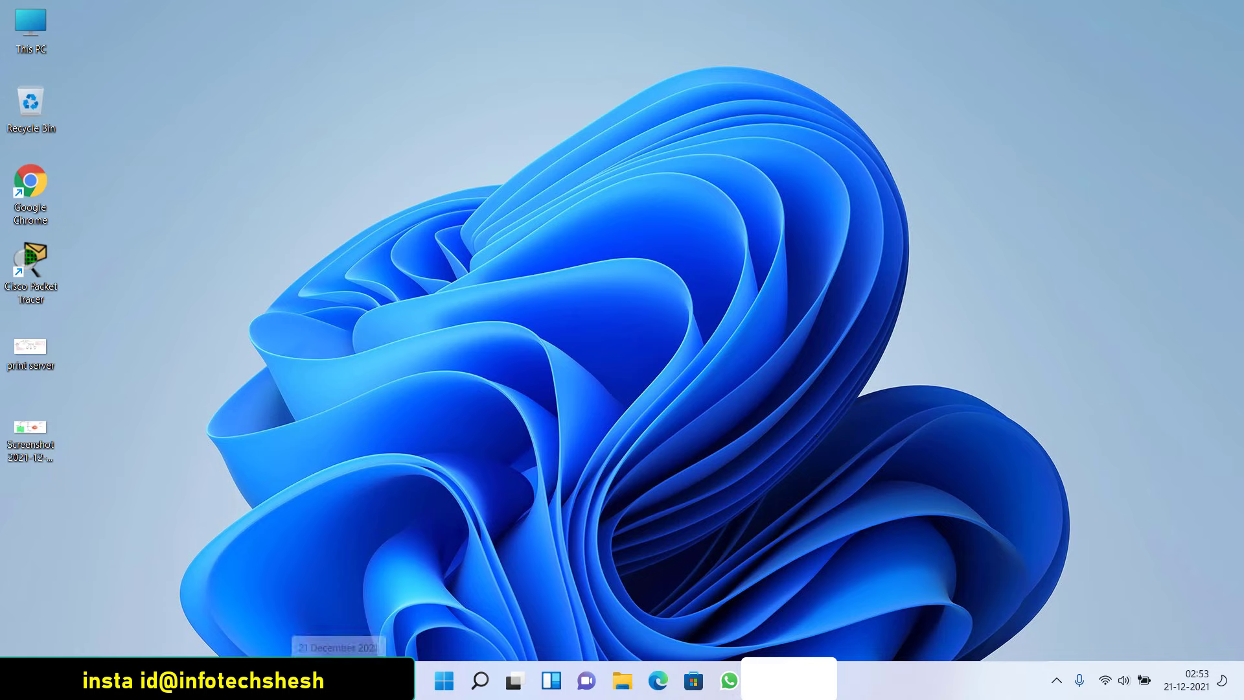
{"action": "right_click", "coordinate": [400, 658]}
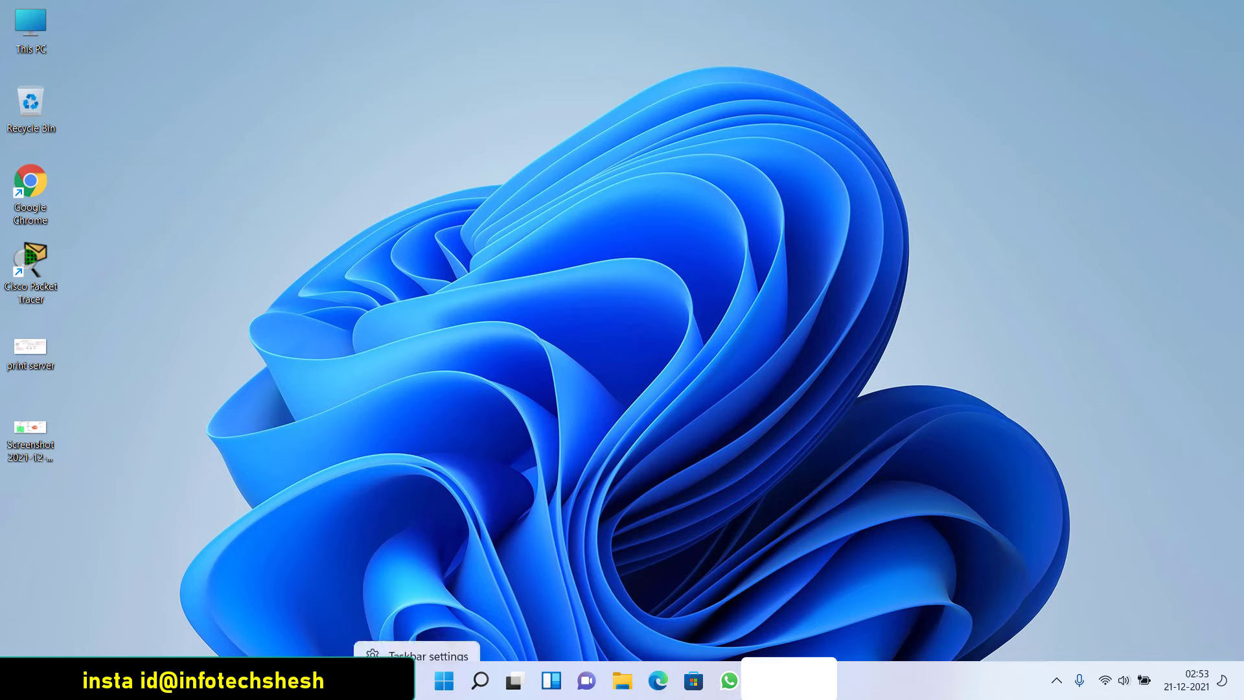
In Taskbar settings, turn Search off and back on, then go to the Personalization page
{"action": "left_click", "coordinate": [401, 651]}
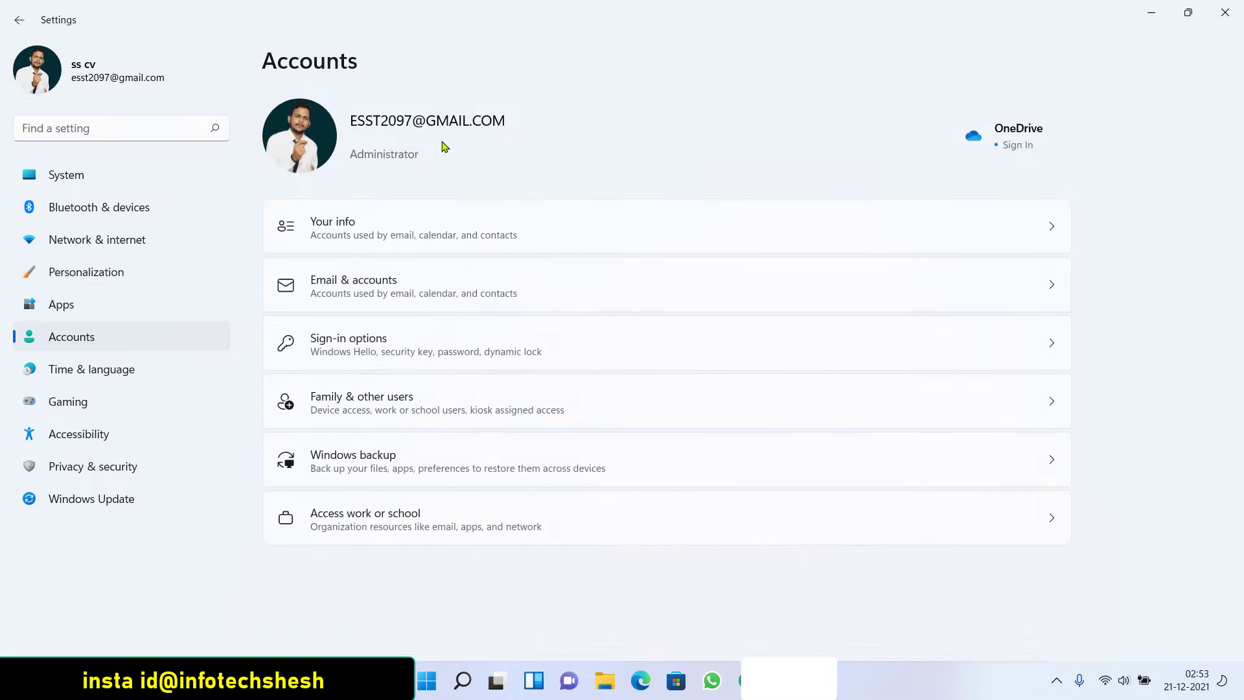
{"action": "left_click", "coordinate": [20, 24]}
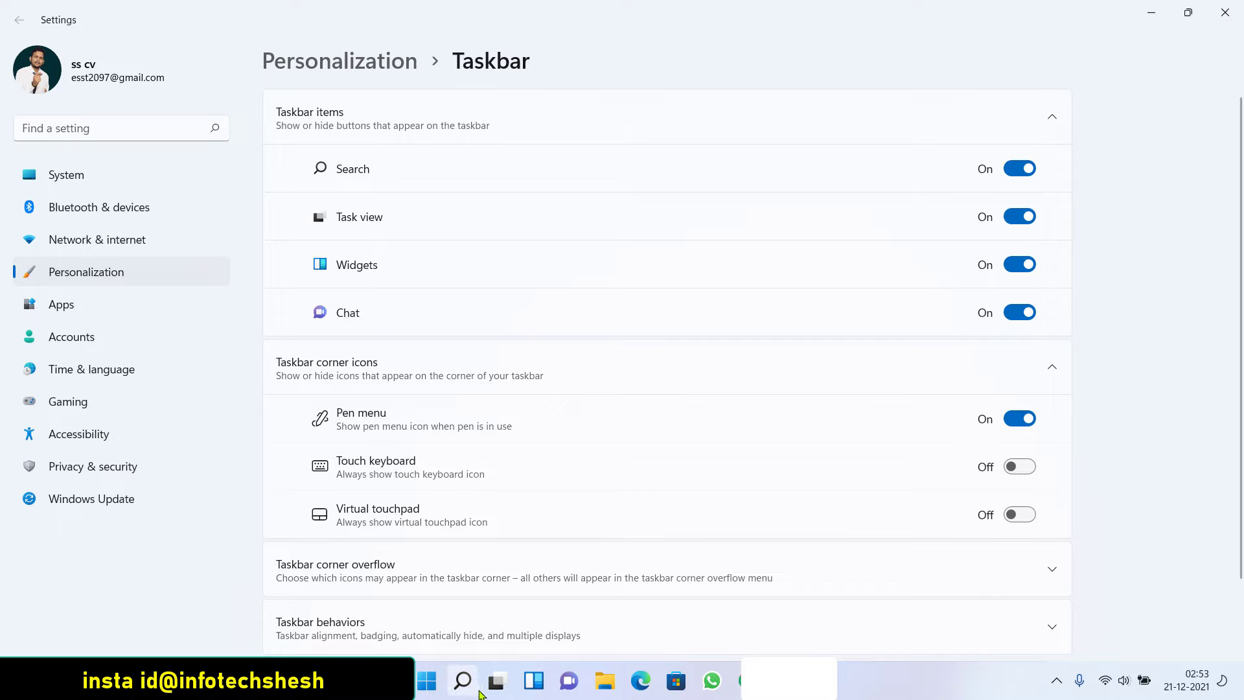
{"action": "left_click", "coordinate": [1008, 170]}
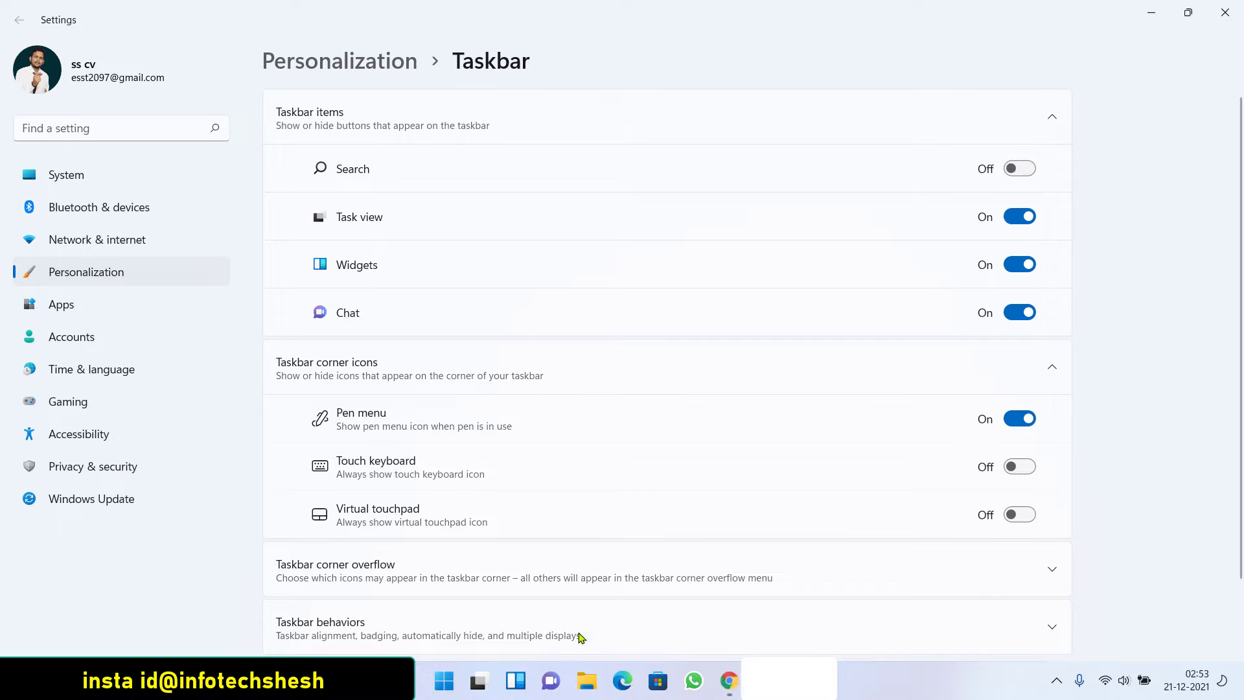
{"action": "left_click", "coordinate": [1020, 170]}
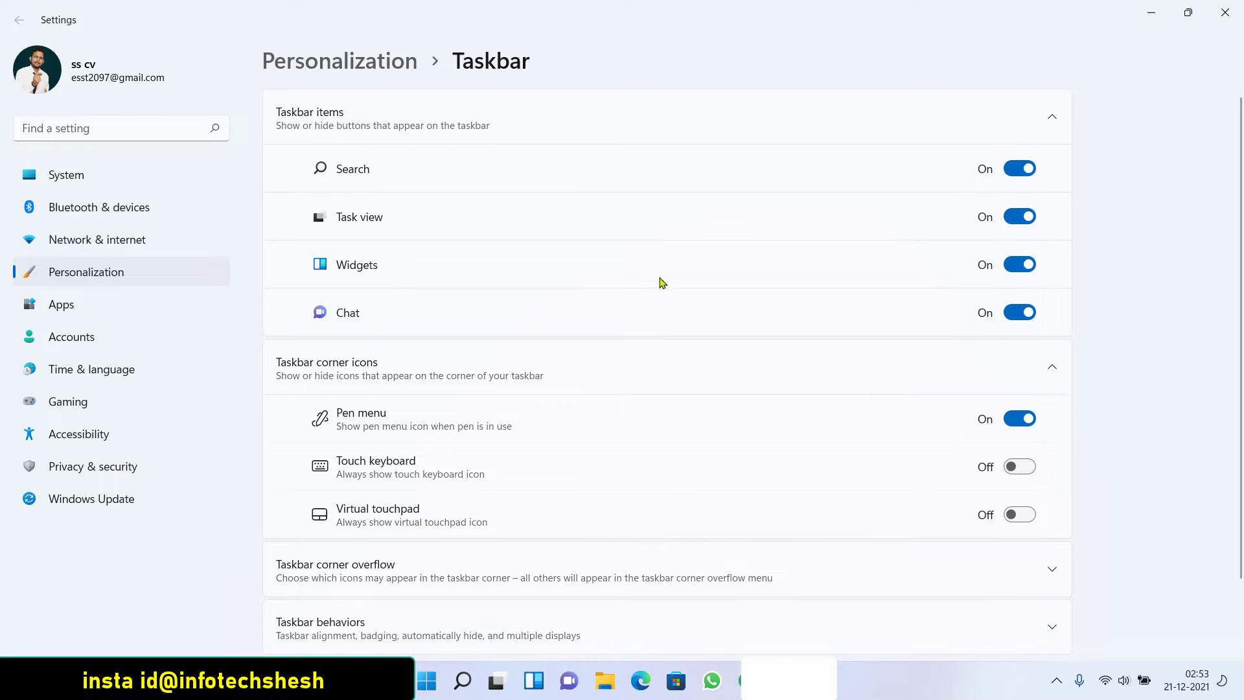
{"action": "scroll", "coordinate": [791, 283], "scroll_direction": "down", "scroll_amount": 2}
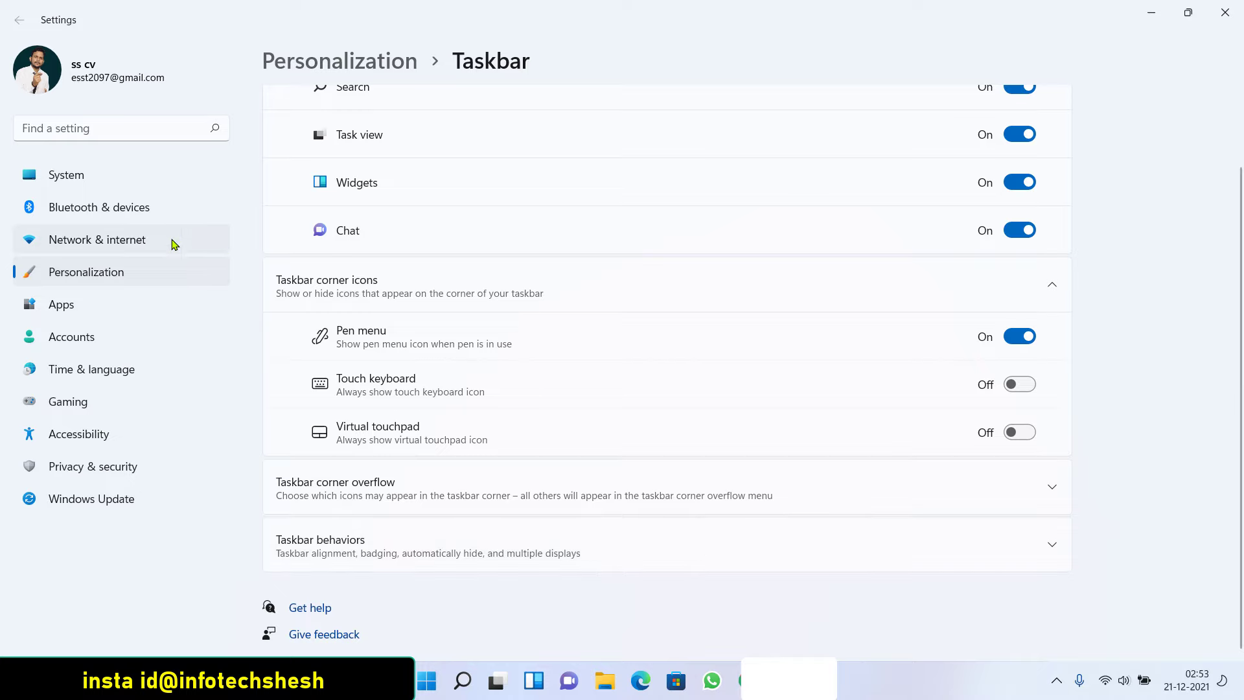
{"action": "scroll", "coordinate": [580, 276], "scroll_direction": "up", "scroll_amount": 2}
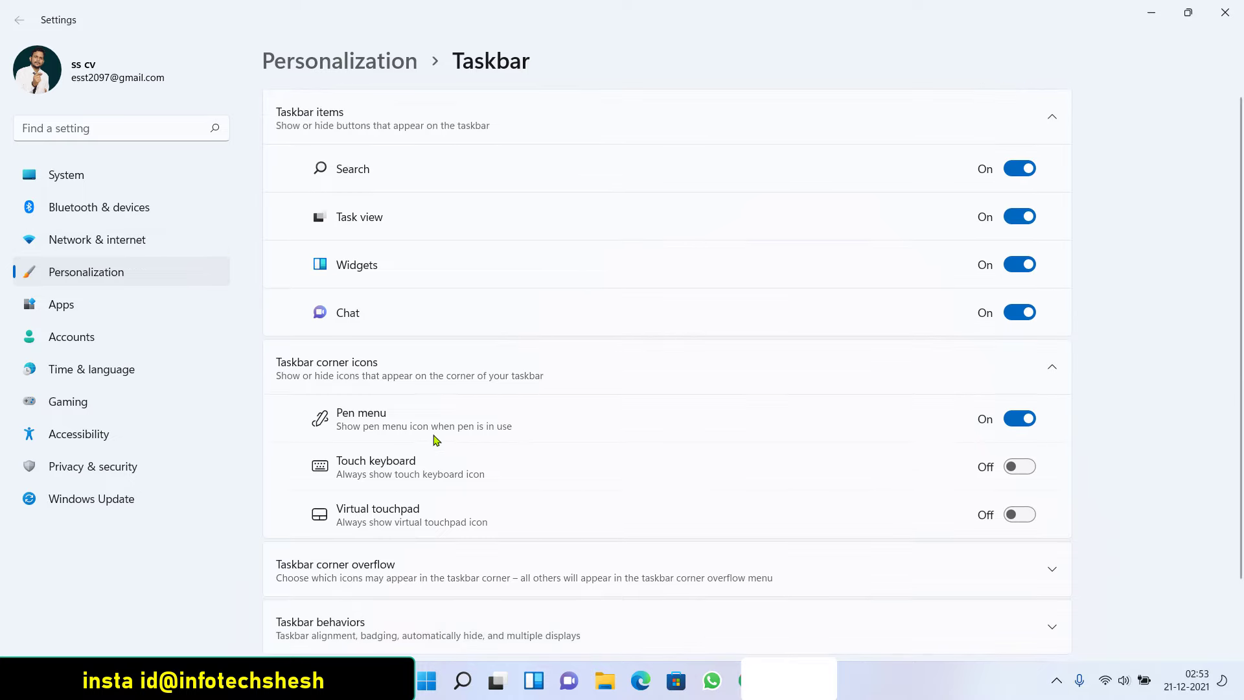
{"action": "left_click", "coordinate": [89, 274]}
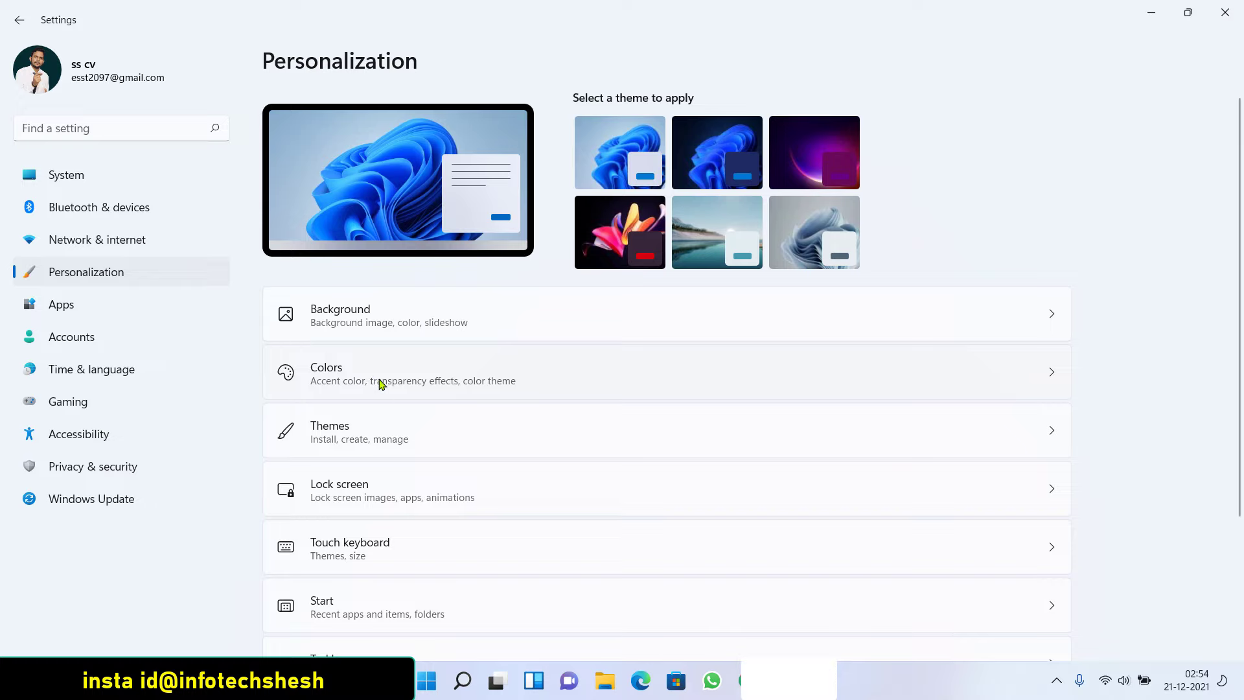
Open the Themes page and apply the Color Explosion theme
{"action": "scroll", "coordinate": [365, 555], "scroll_direction": "down", "scroll_amount": 3}
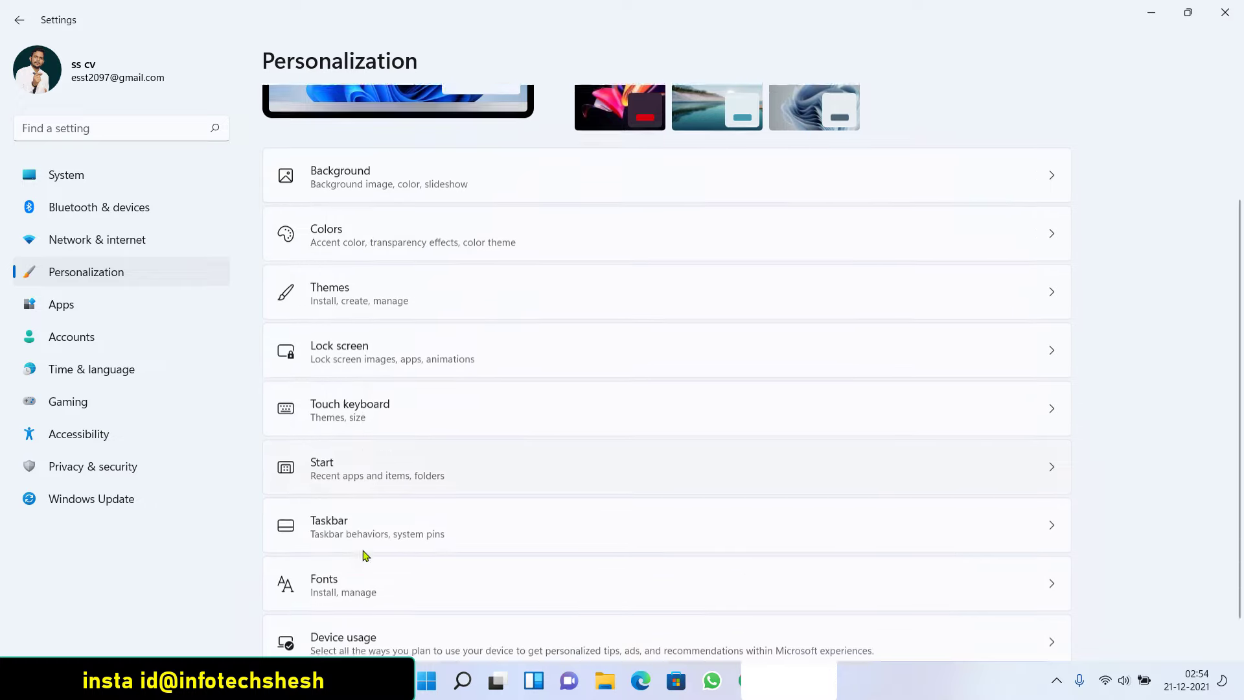
{"action": "scroll", "coordinate": [385, 606], "scroll_direction": "up", "scroll_amount": 3}
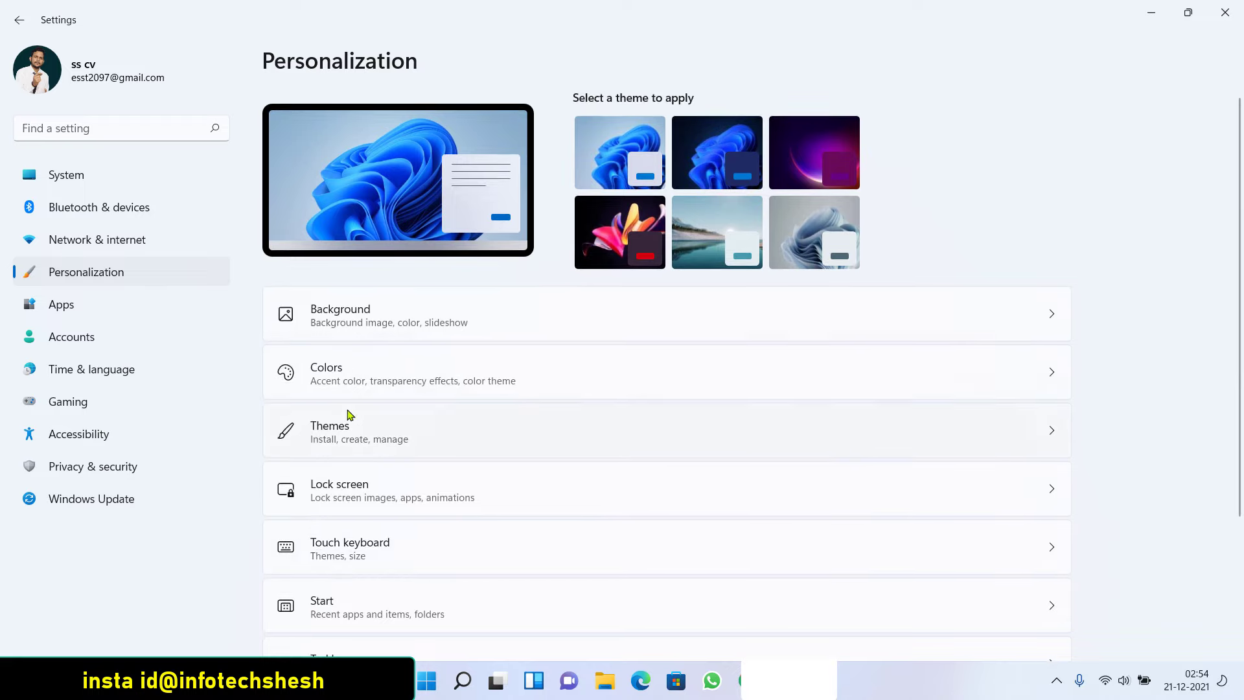
{"action": "left_click", "coordinate": [340, 427]}
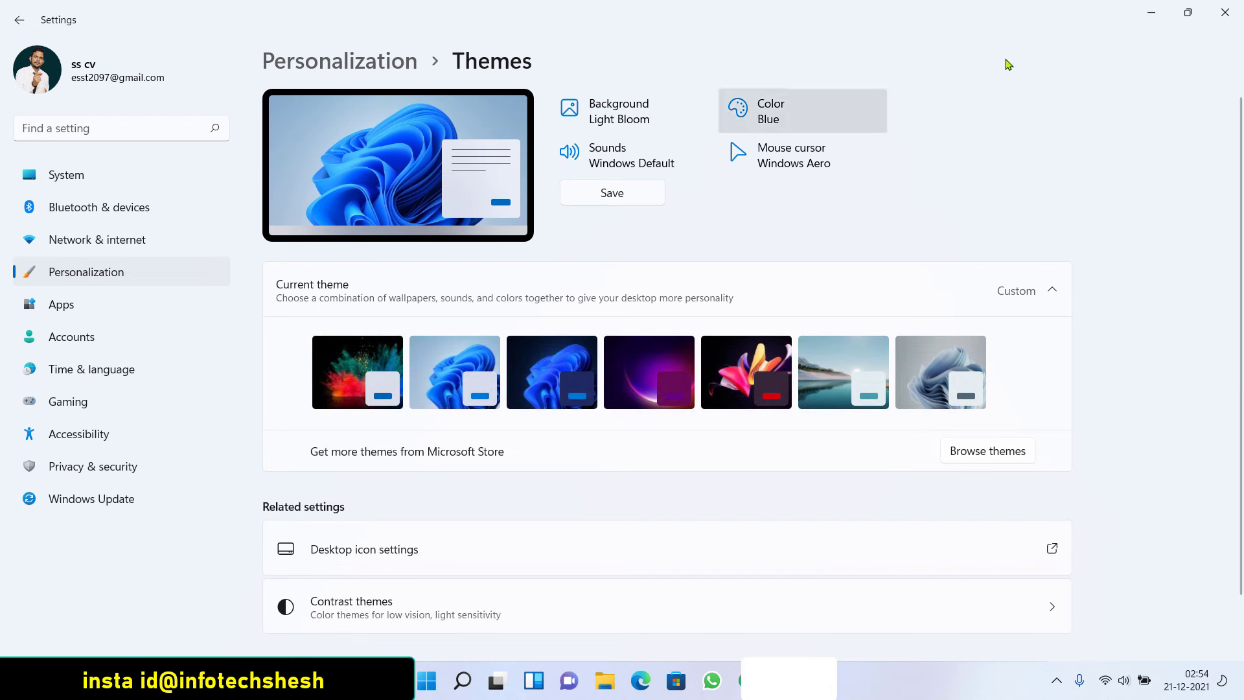
{"action": "left_click", "coordinate": [1160, 13]}
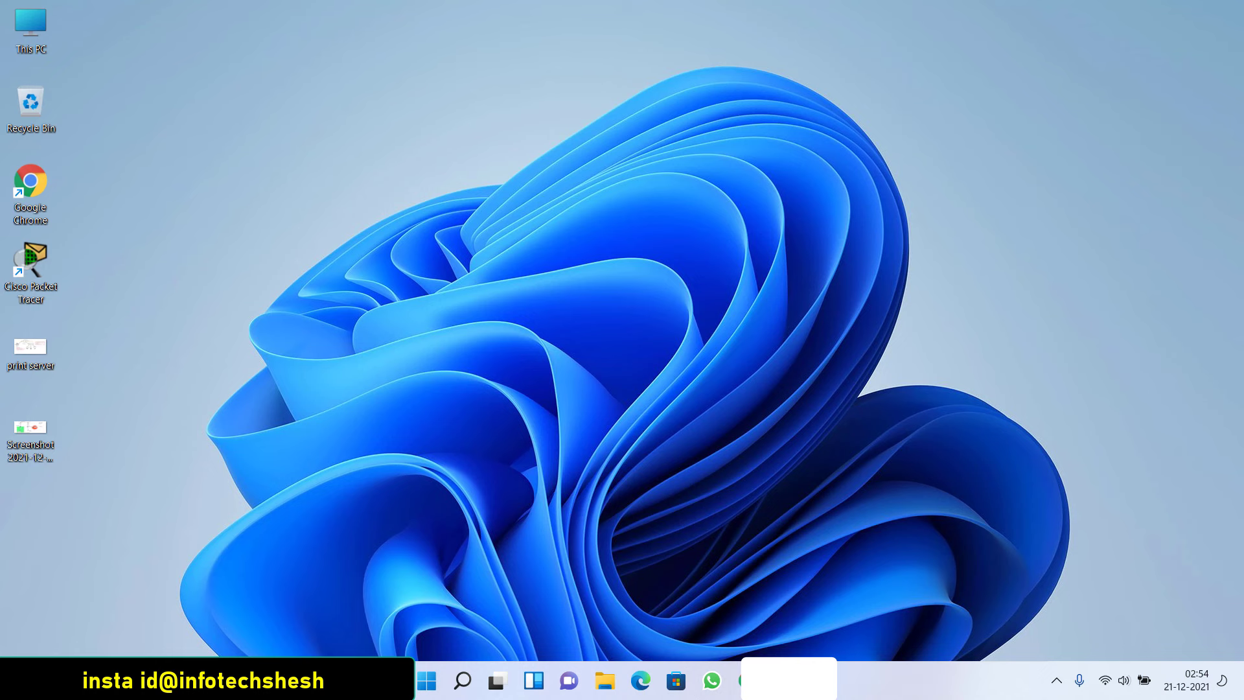
{"action": "left_click", "coordinate": [751, 680]}
{"action": "left_click", "coordinate": [363, 376]}
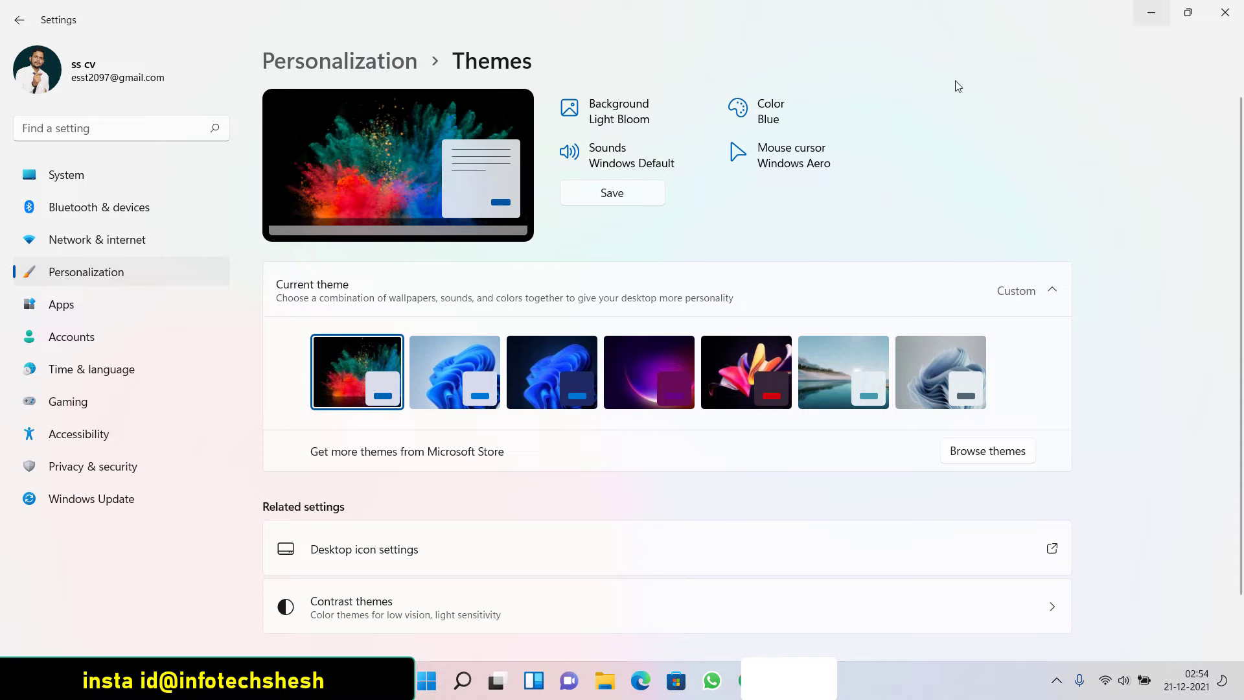
Show the desktop and refresh it twice to view the new wallpaper
{"action": "key", "text": "super+d"}
{"action": "right_click", "coordinate": [412, 280]}
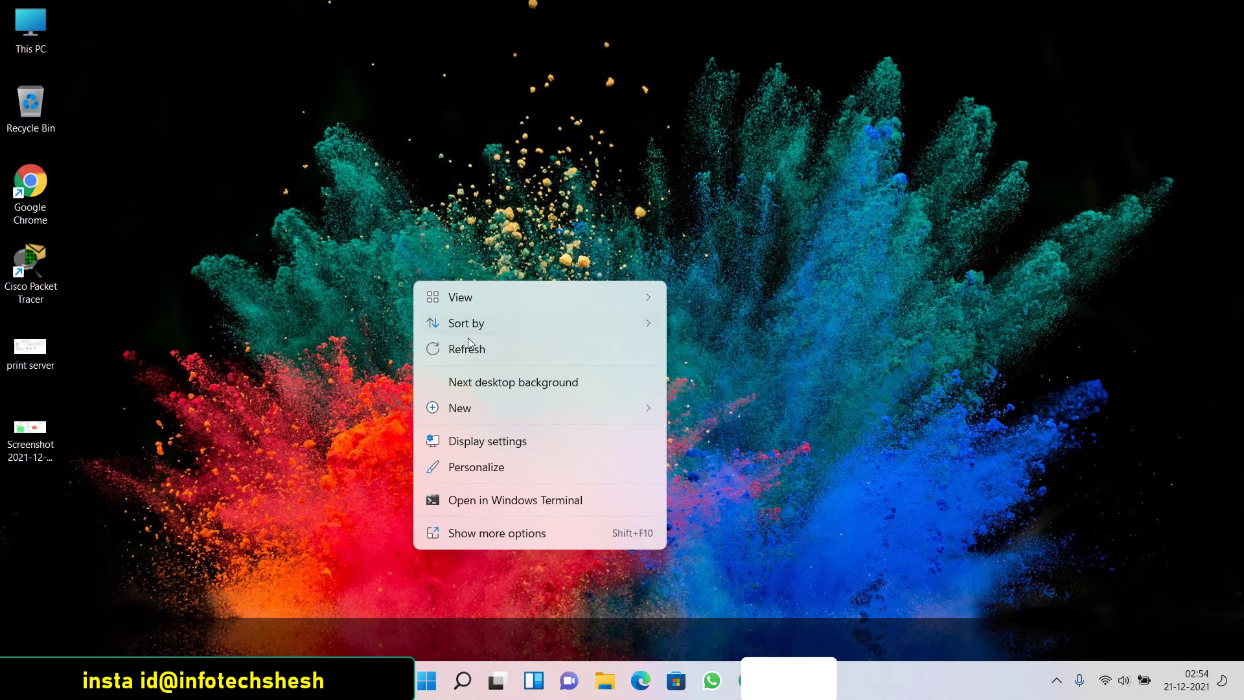
{"action": "left_click", "coordinate": [471, 349]}
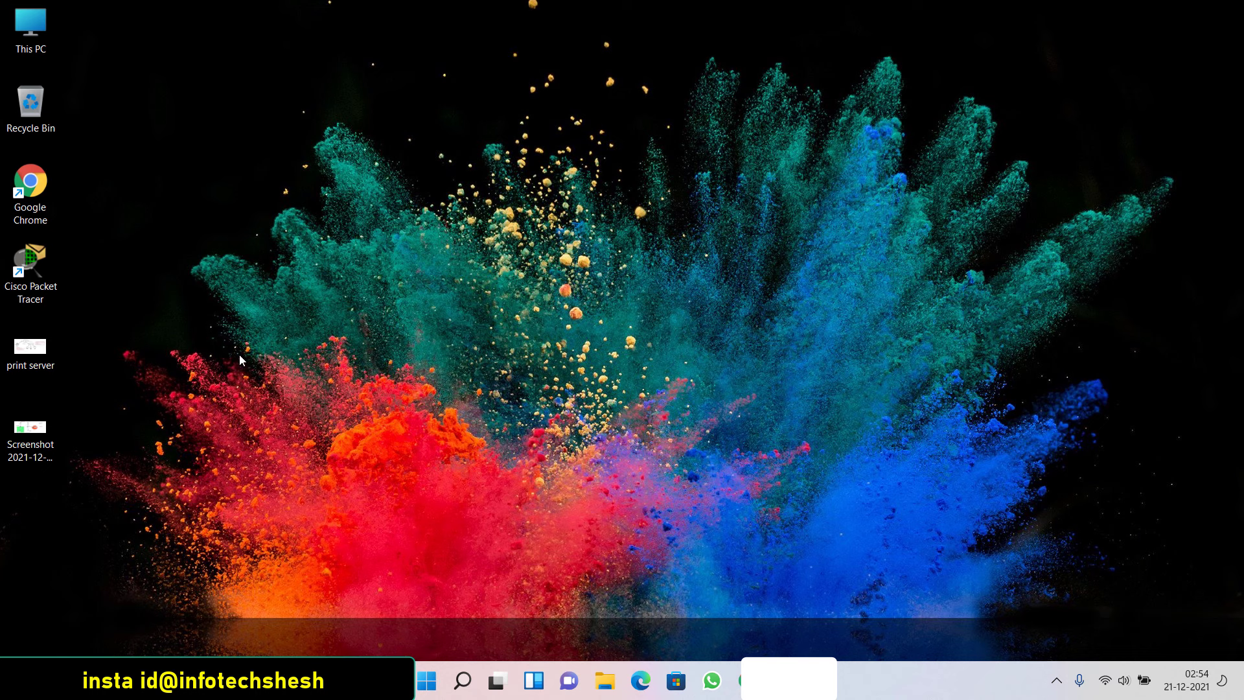
{"action": "right_click", "coordinate": [292, 346]}
{"action": "left_click", "coordinate": [342, 396]}
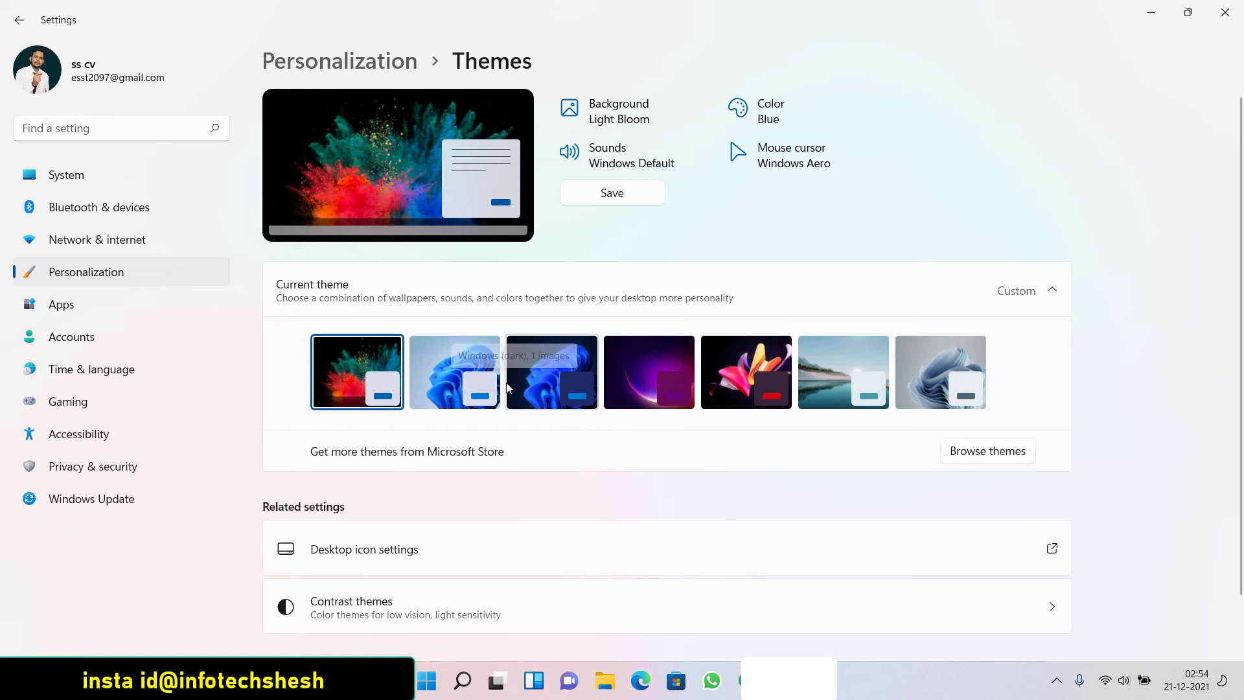
Apply a Windows Bloom theme, close Settings, and refresh the desktop
{"action": "left_click_drag", "start_coordinate": [505, 31], "coordinate": [575, 14]}
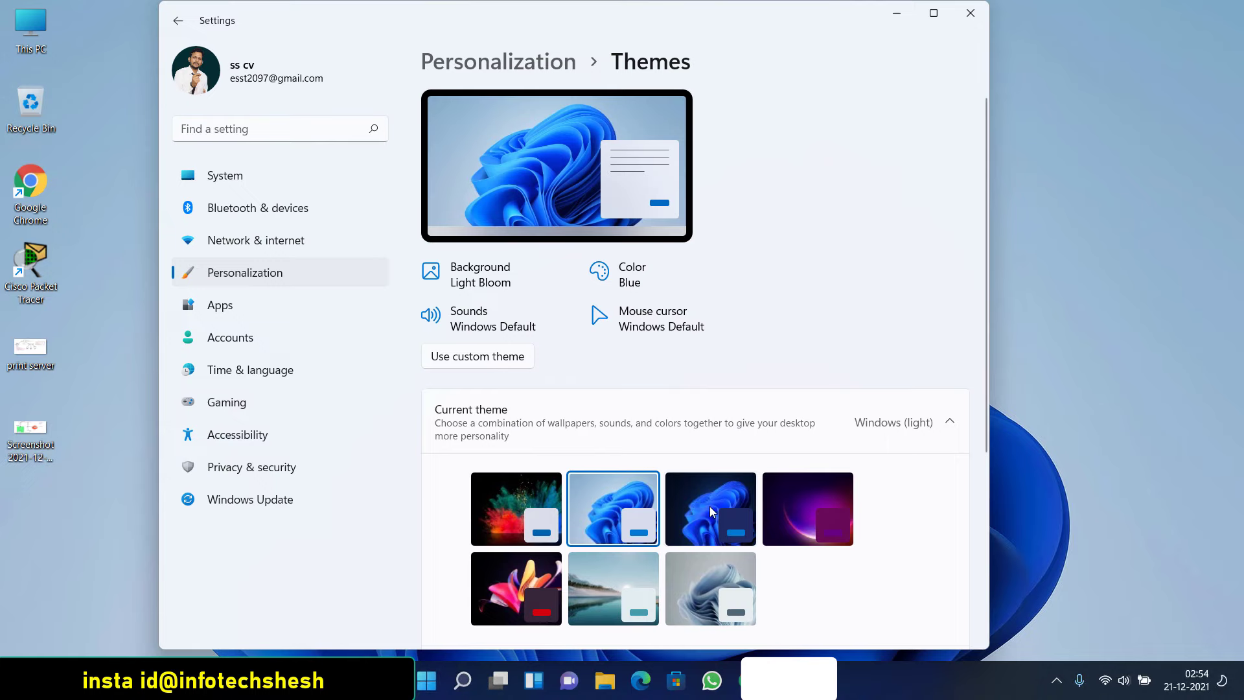
{"action": "left_click", "coordinate": [712, 512]}
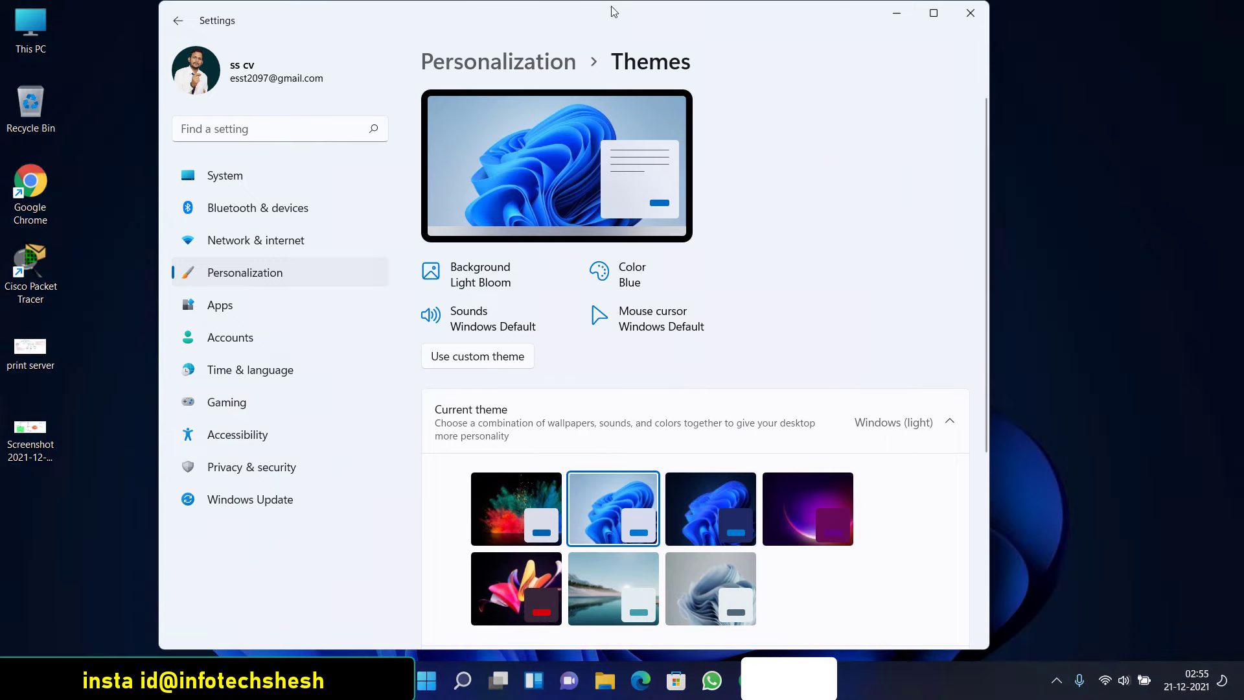
{"action": "left_click_drag", "start_coordinate": [727, 23], "coordinate": [555, 153]}
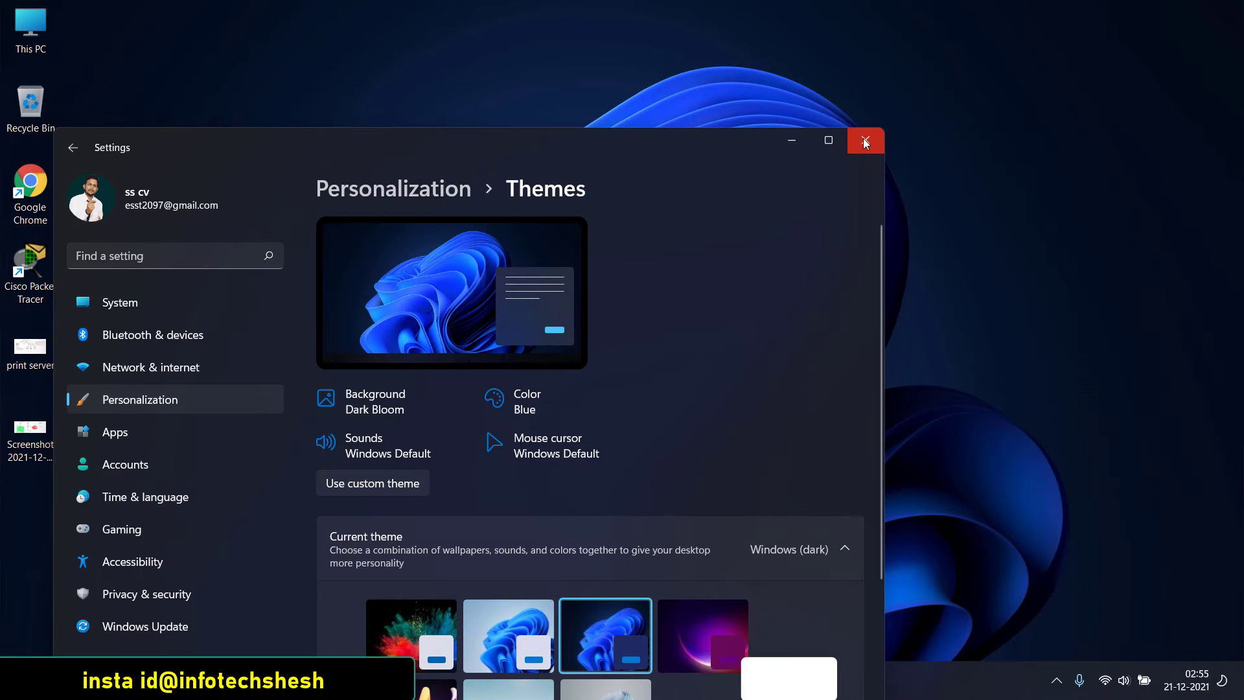
{"action": "left_click", "coordinate": [864, 142]}
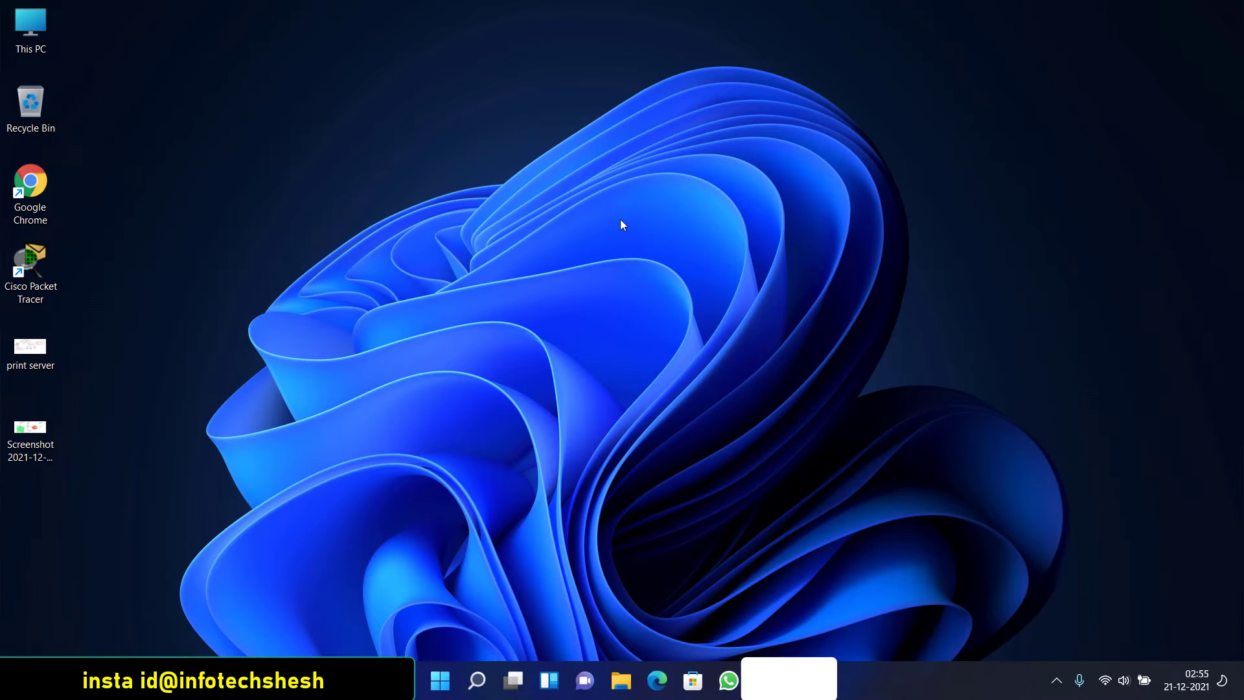
{"action": "right_click", "coordinate": [291, 106]}
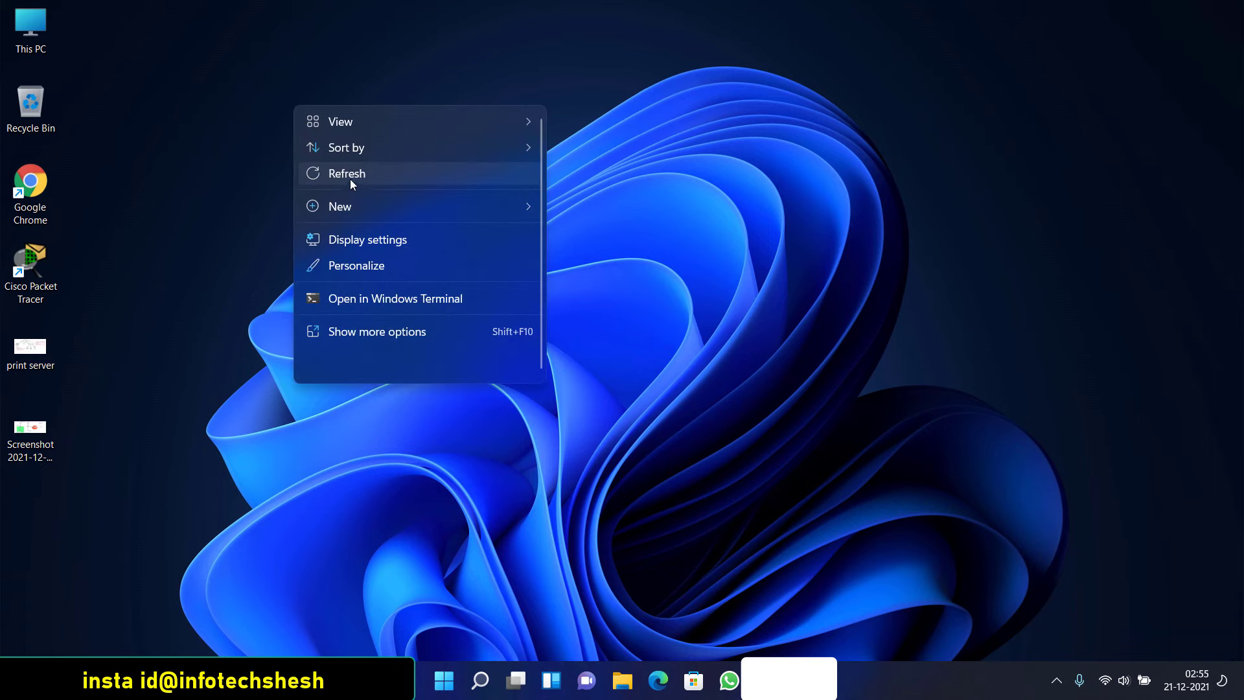
{"action": "left_click", "coordinate": [350, 177]}
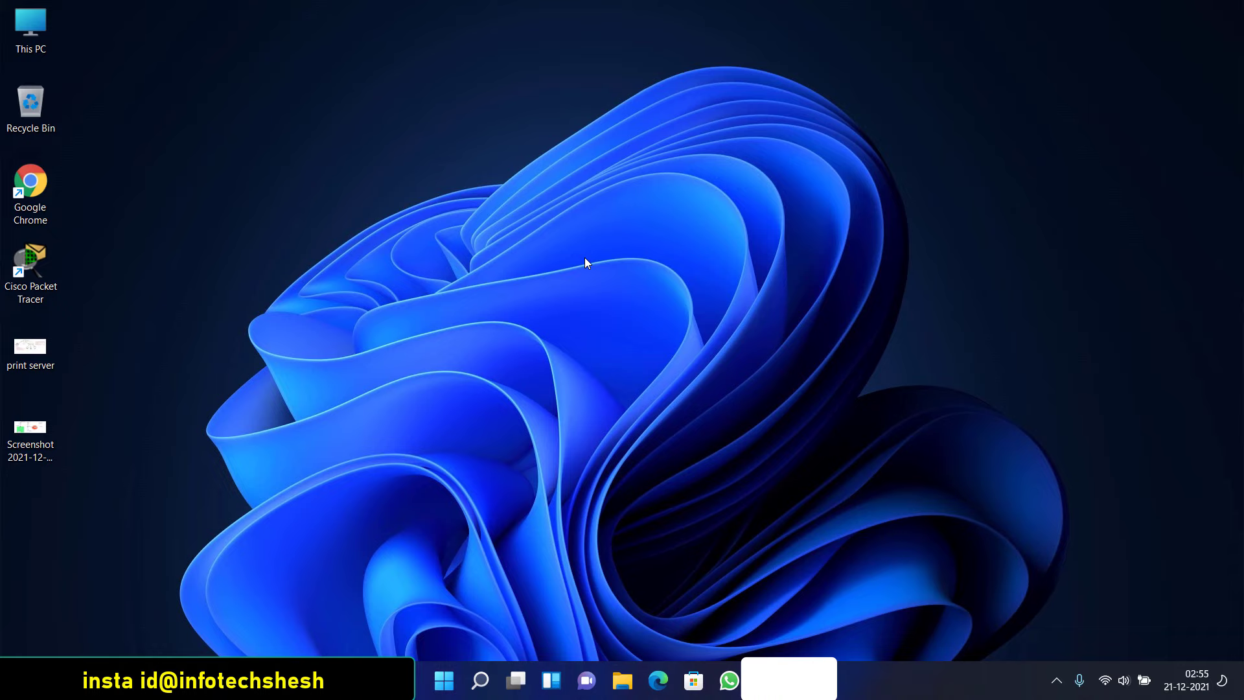
Reopen Settings through Taskbar settings, browse the Personalization page, and close Settings again
{"action": "right_click", "coordinate": [335, 246]}
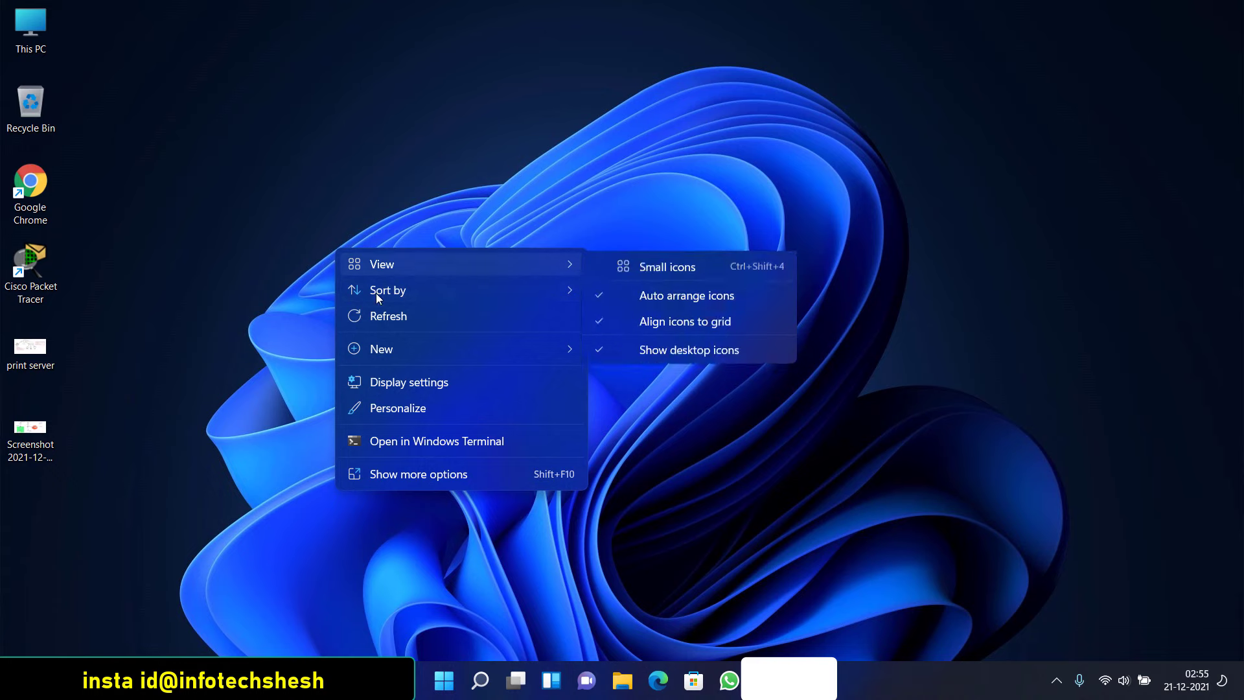
{"action": "left_click", "coordinate": [439, 138]}
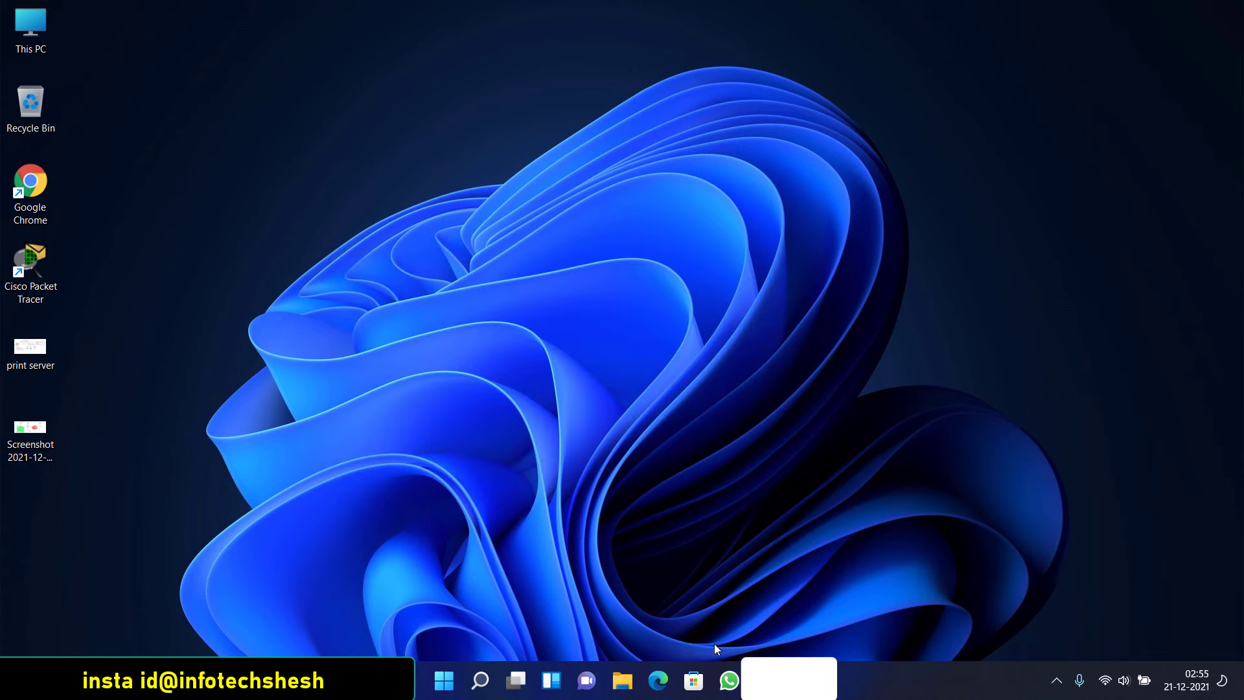
{"action": "right_click", "coordinate": [330, 680]}
{"action": "left_click", "coordinate": [350, 646]}
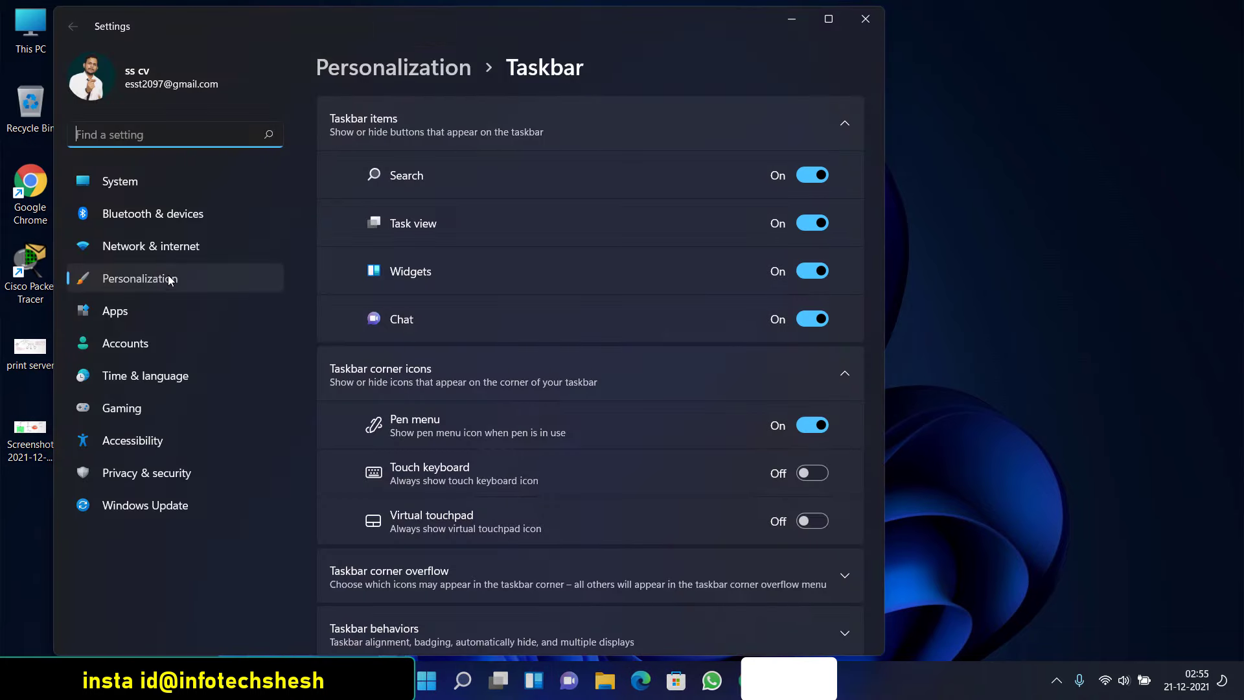
{"action": "left_click", "coordinate": [170, 279]}
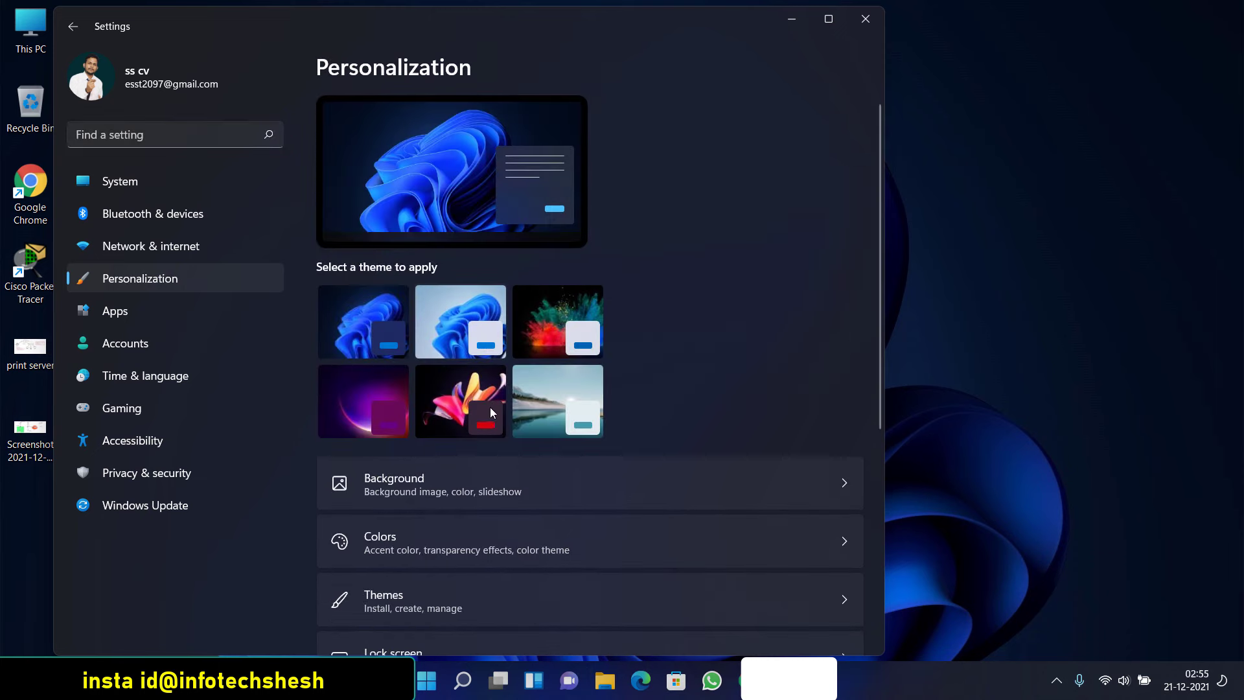
{"action": "scroll", "coordinate": [490, 407], "scroll_direction": "down", "scroll_amount": 5}
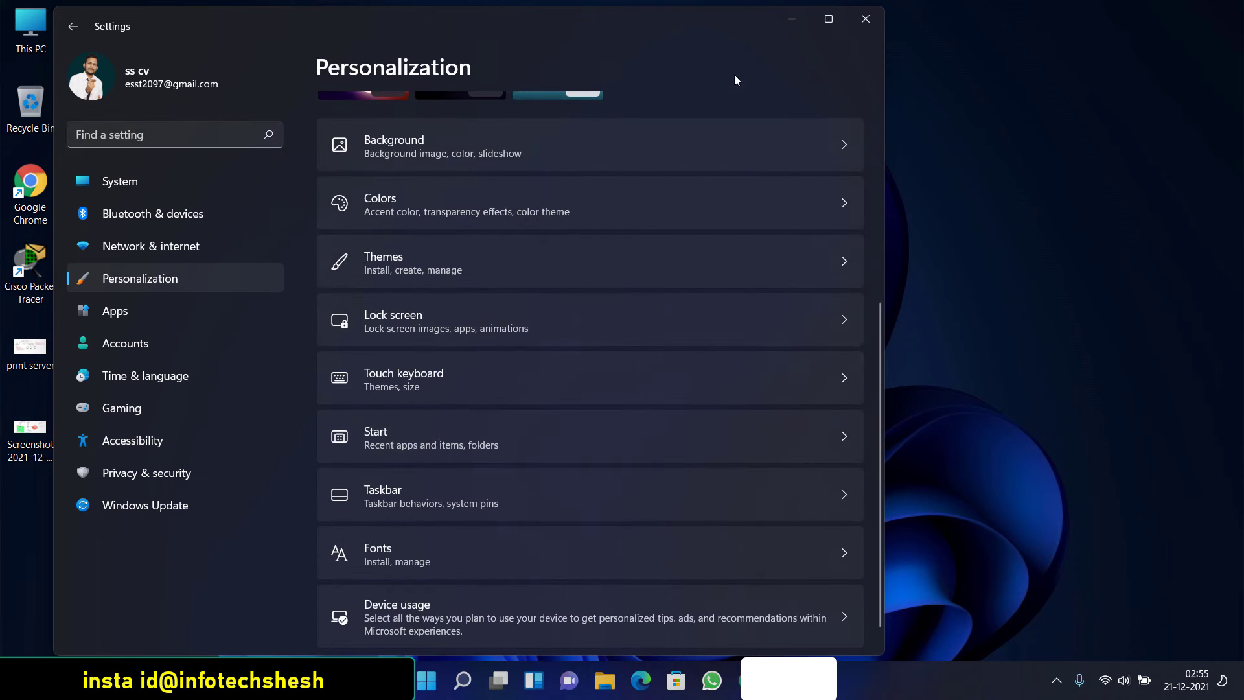
{"action": "left_click", "coordinate": [865, 18]}
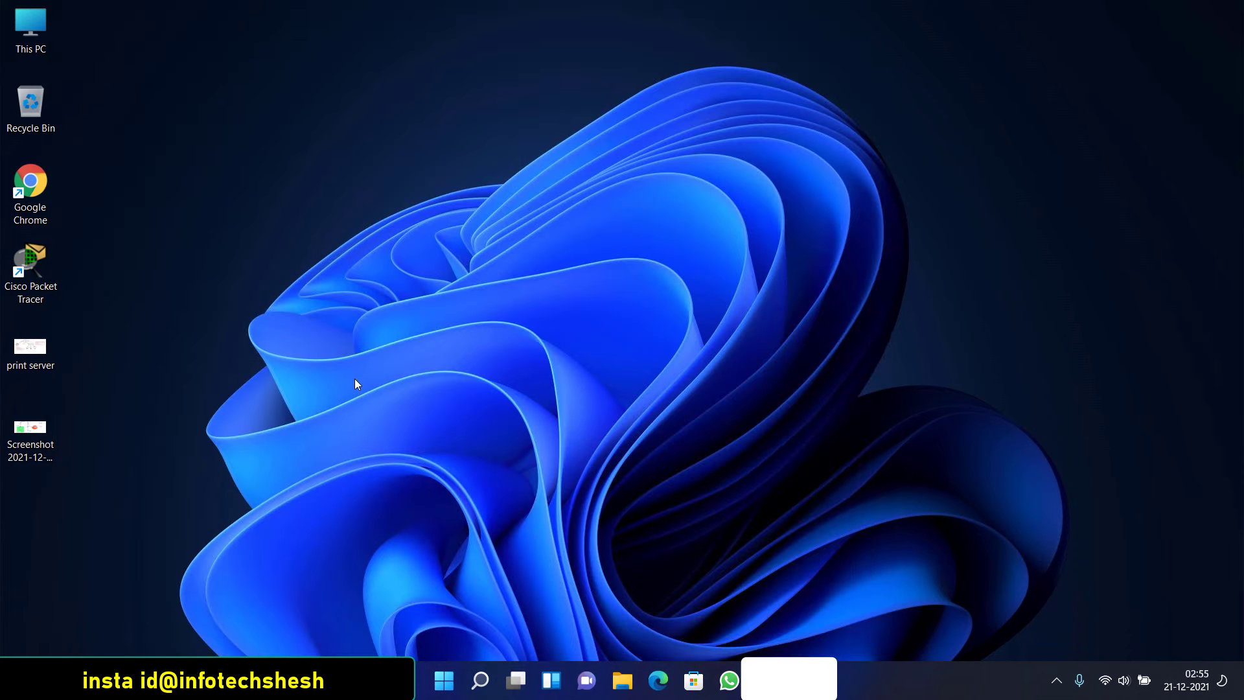
{"action": "key", "text": "super+r"}
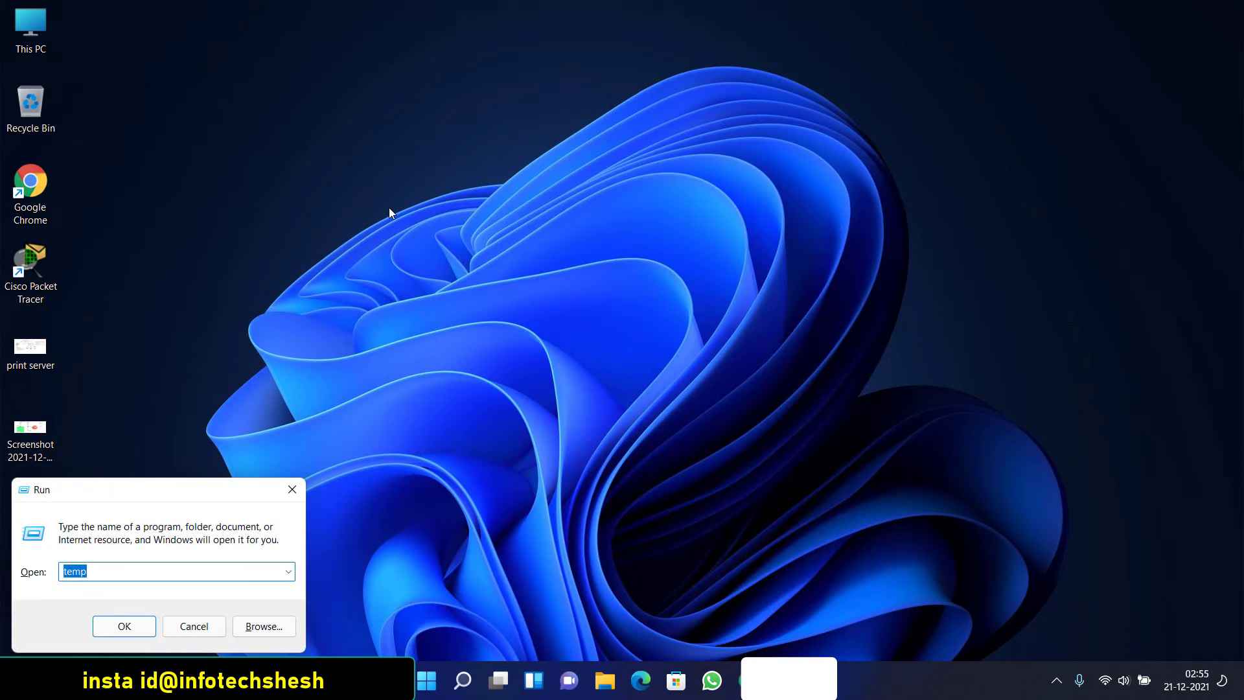
{"action": "type", "text": "taskmgr"}
{"action": "key", "text": "Return"}
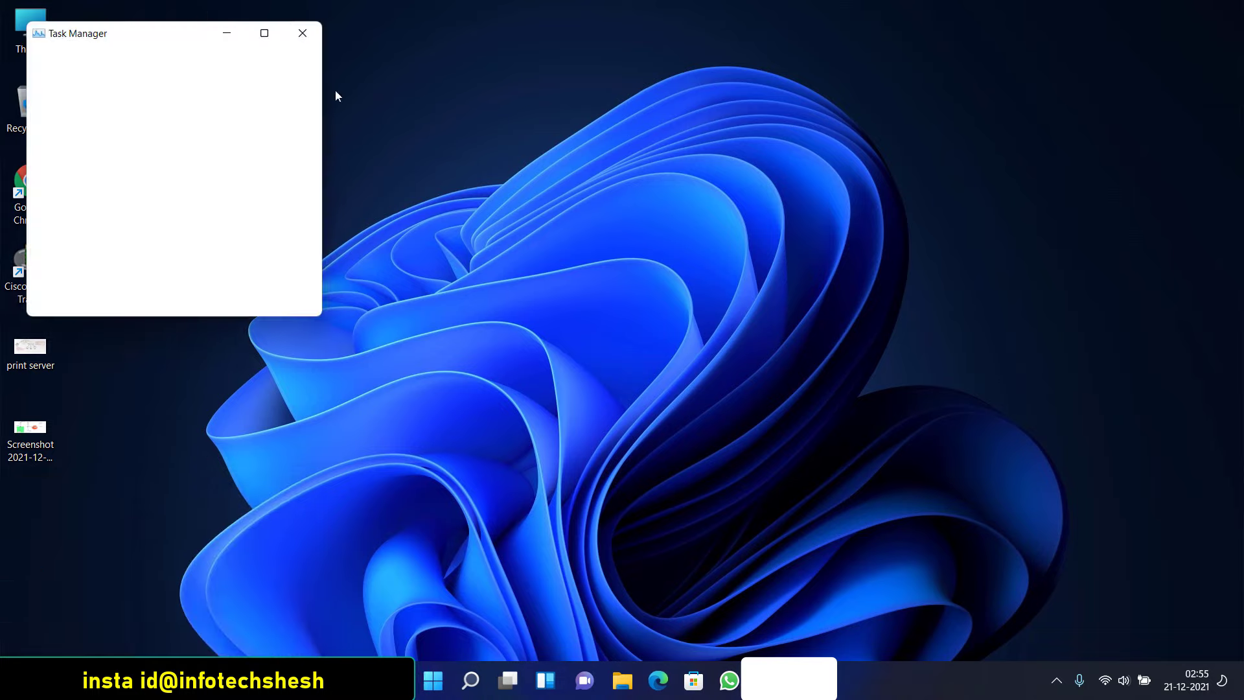
{"action": "left_click_drag", "start_coordinate": [139, 33], "coordinate": [322, 72]}
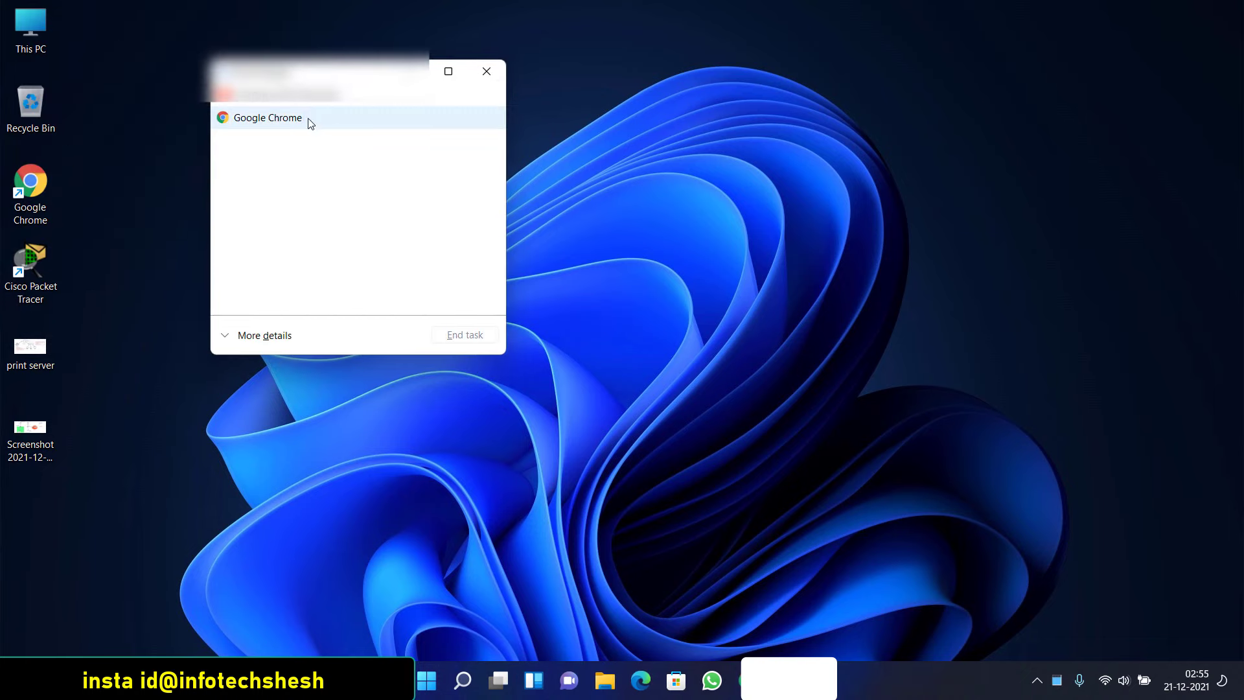
{"action": "left_click", "coordinate": [265, 337]}
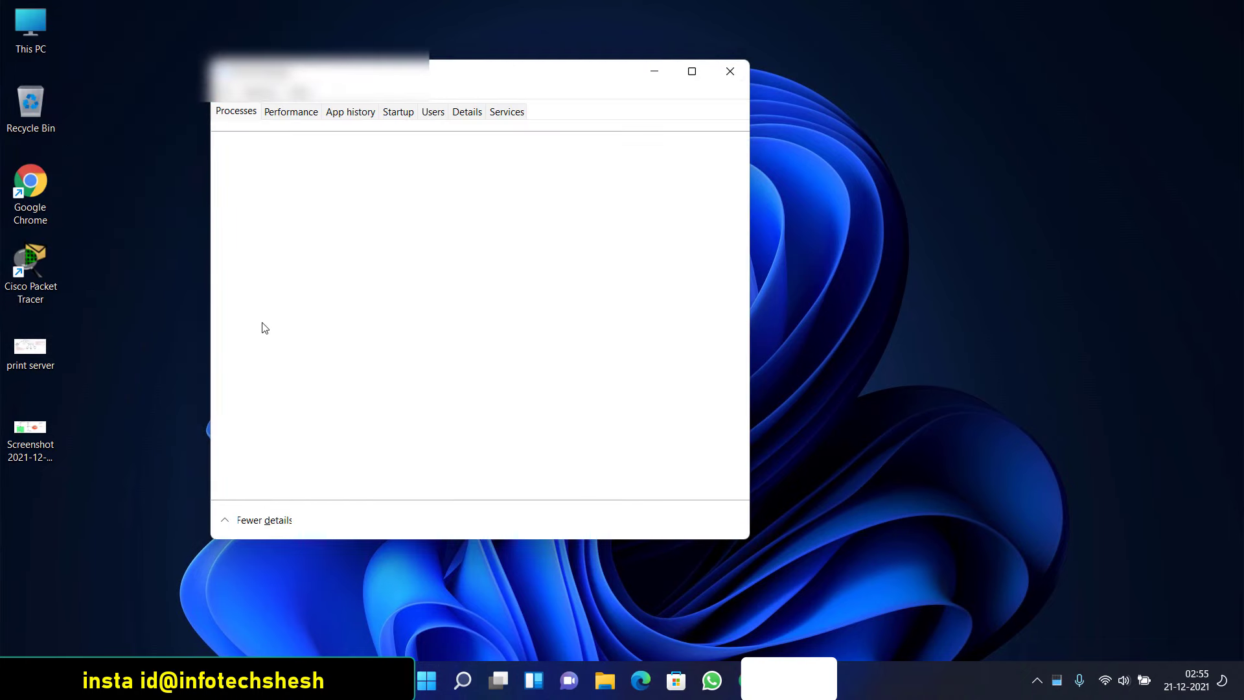
{"action": "left_click", "coordinate": [289, 113]}
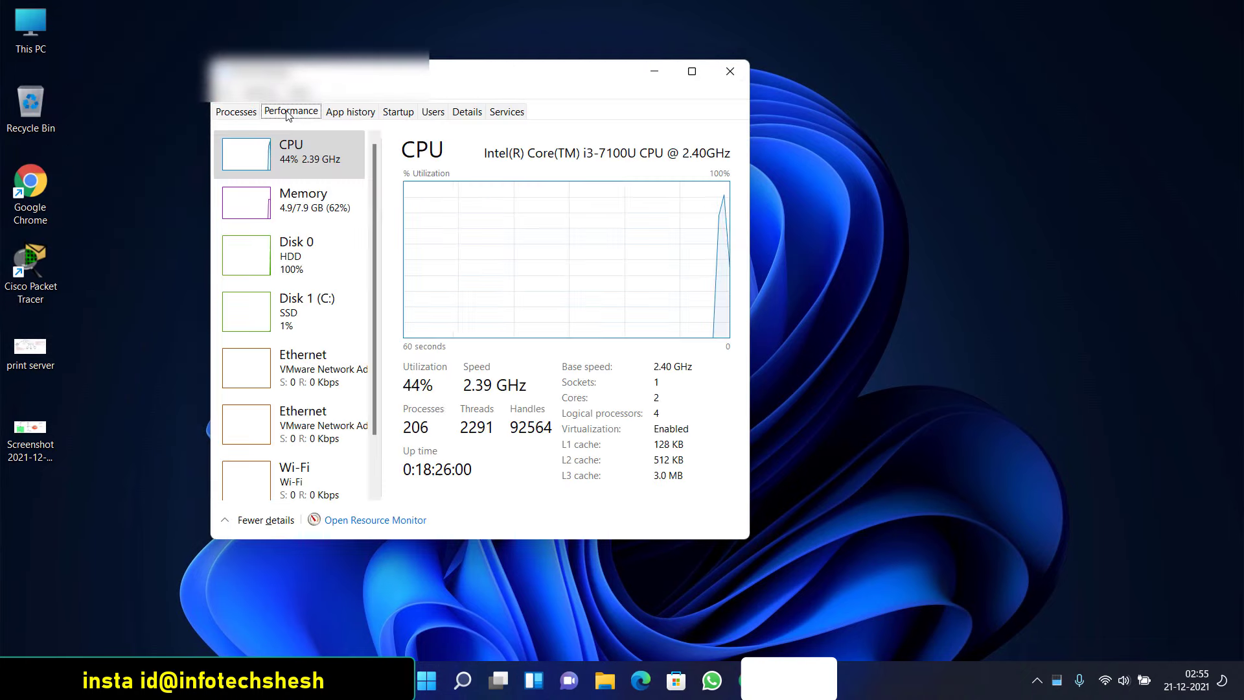
{"action": "left_click", "coordinate": [295, 161]}
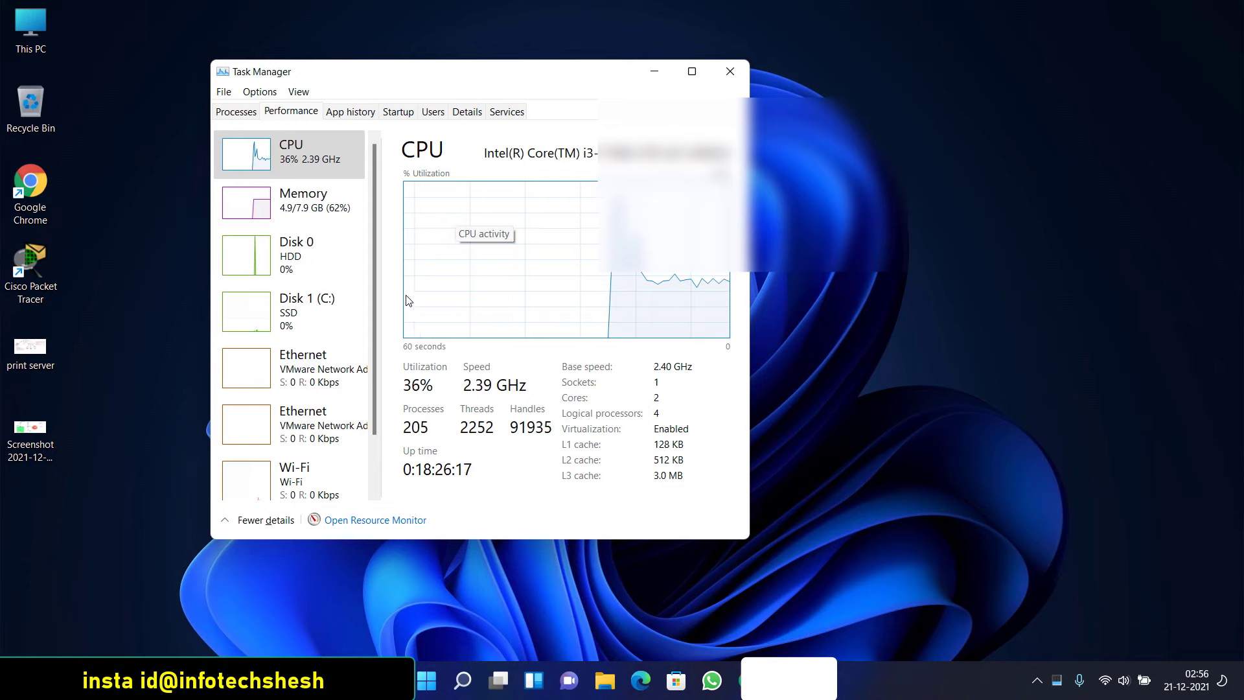
{"action": "left_click", "coordinate": [729, 71]}
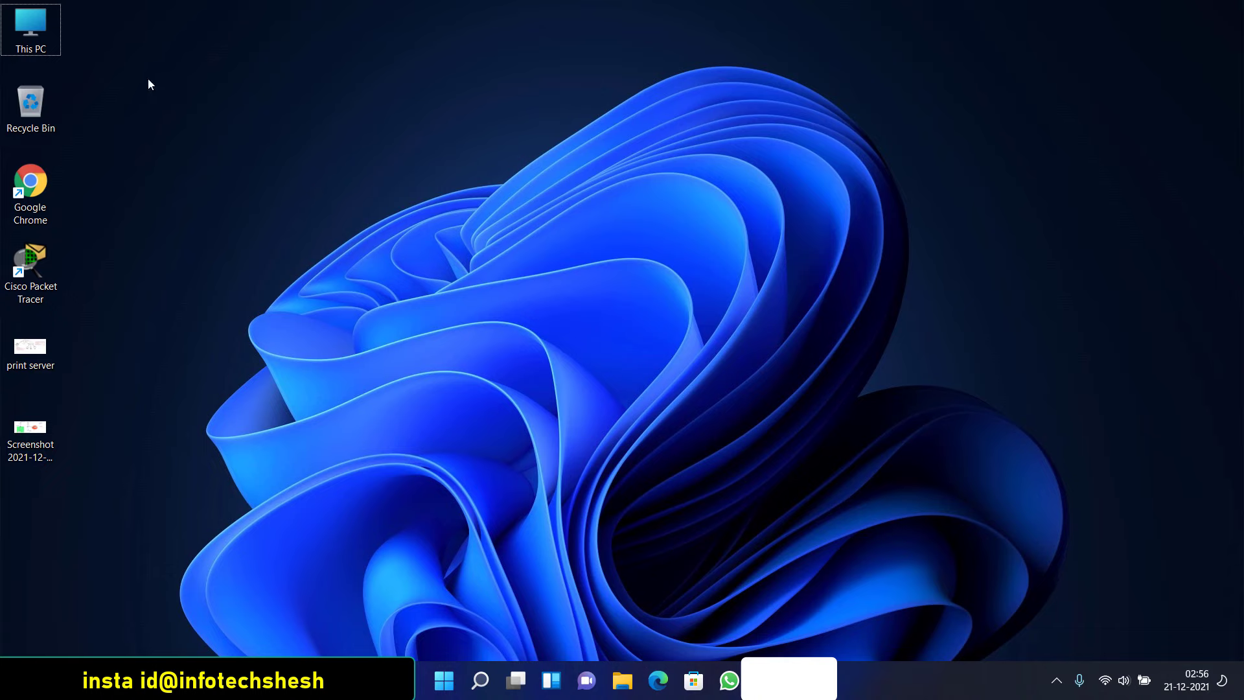
Refresh the desktop and drag a selection box across the icons
{"action": "right_click", "coordinate": [375, 186]}
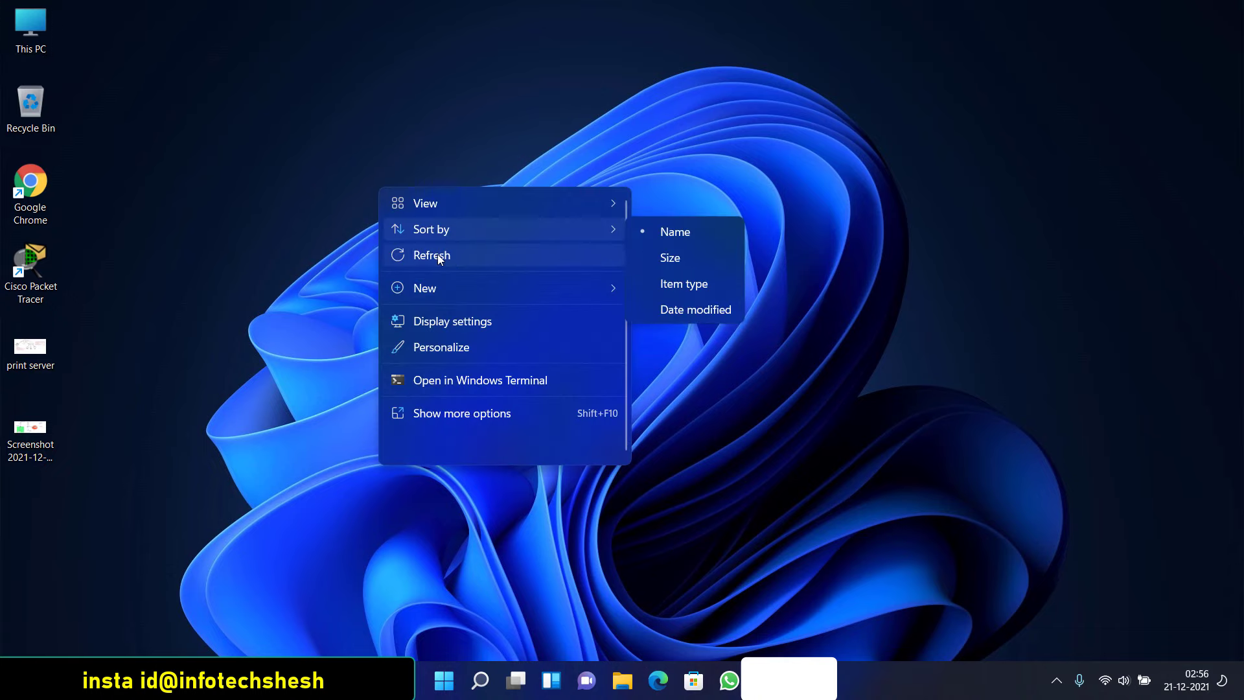
{"action": "left_click", "coordinate": [437, 256]}
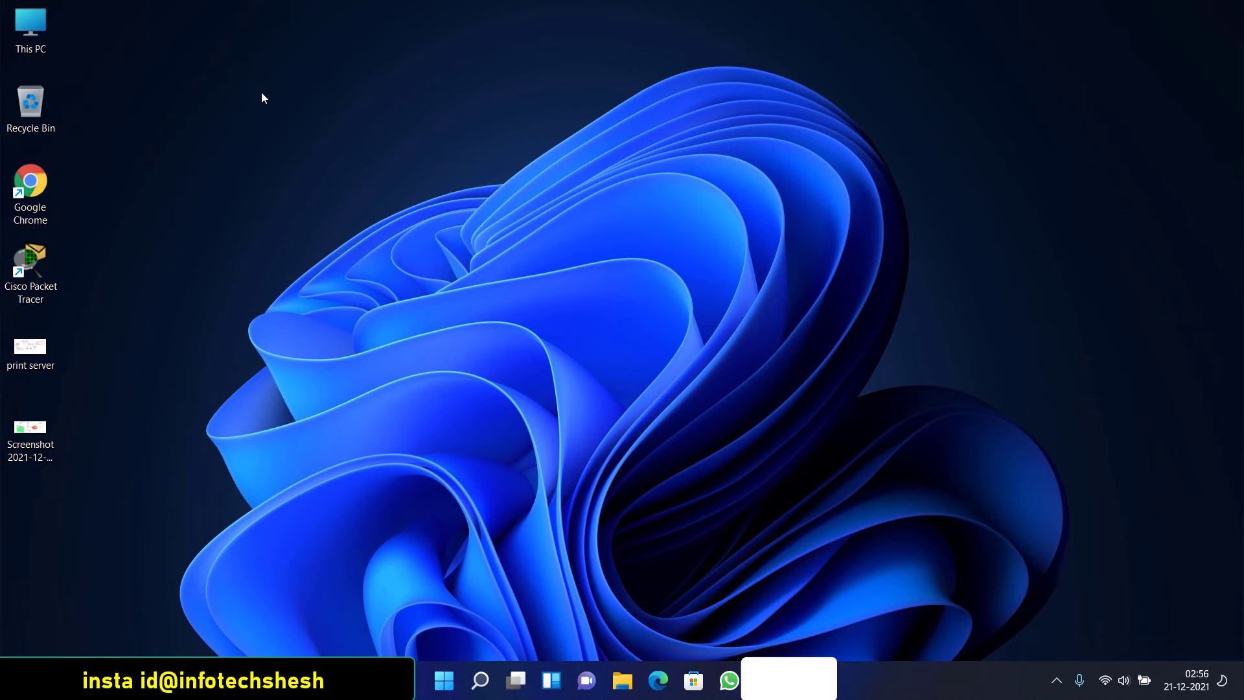
{"action": "left_click_drag", "start_coordinate": [262, 92], "coordinate": [978, 422]}
Switch the desktop icons to Large icons, then back to Medium icons
{"action": "right_click", "coordinate": [174, 87]}
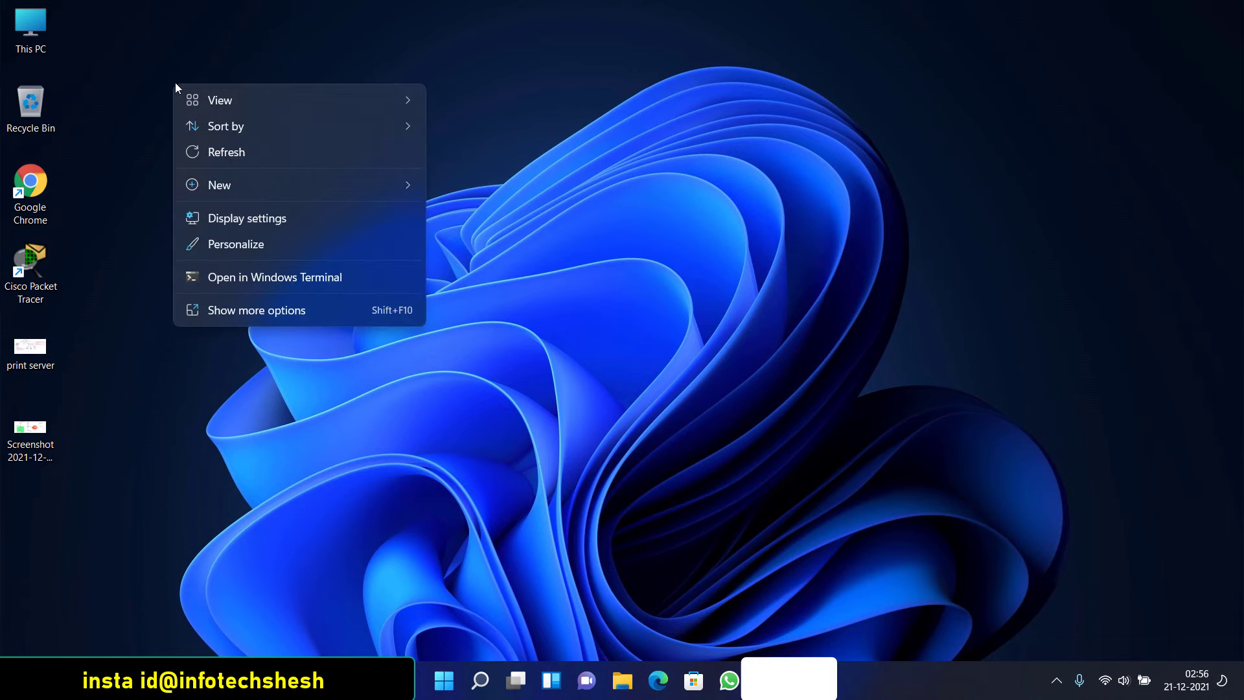
{"action": "mouse_move", "coordinate": [214, 99]}
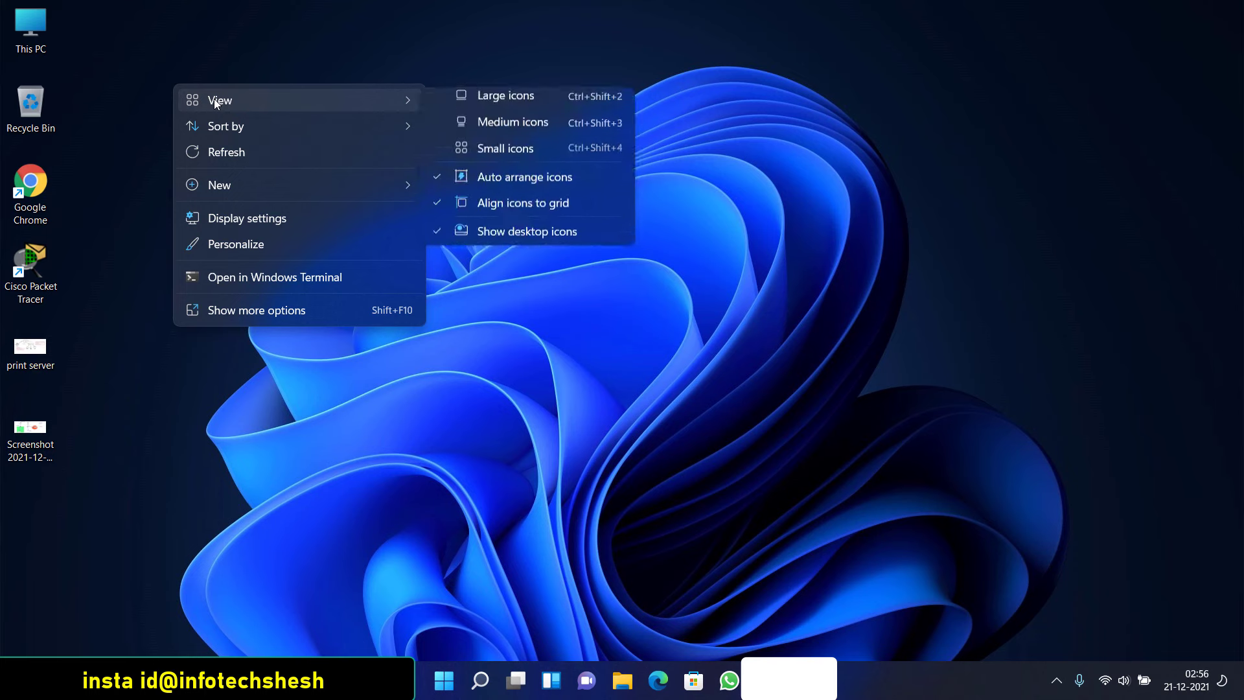
{"action": "left_click", "coordinate": [509, 109]}
{"action": "right_click", "coordinate": [363, 107]}
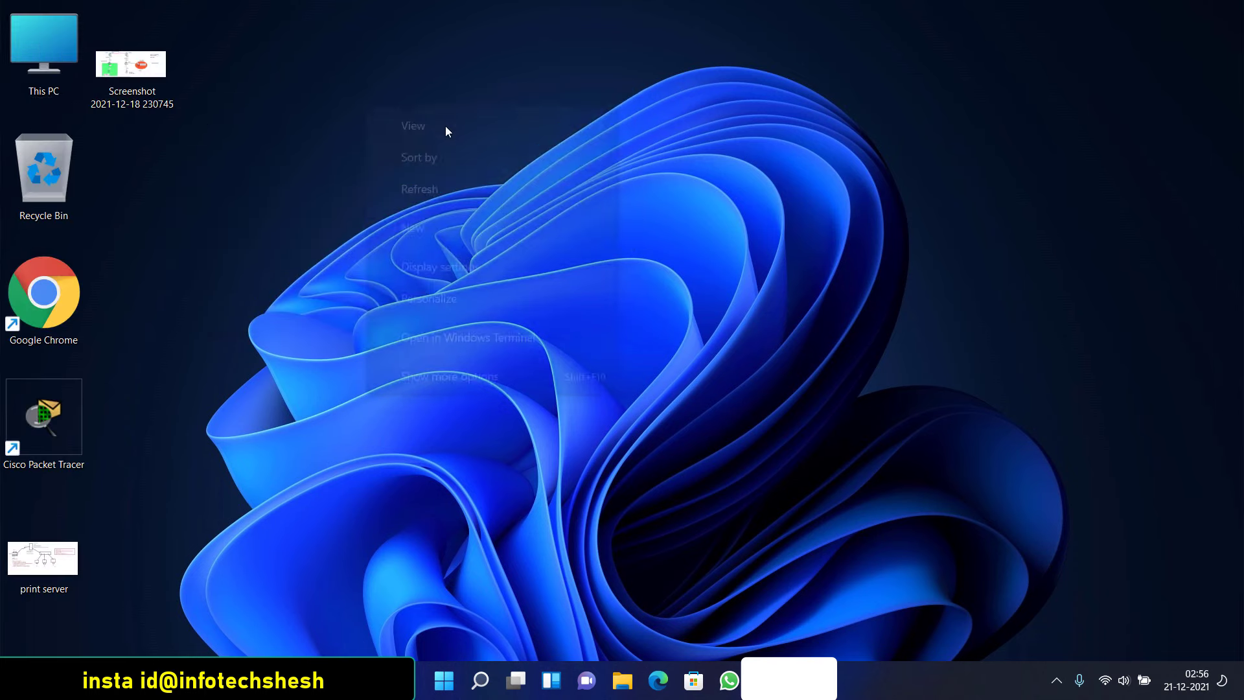
{"action": "mouse_move", "coordinate": [445, 126]}
{"action": "left_click", "coordinate": [680, 126]}
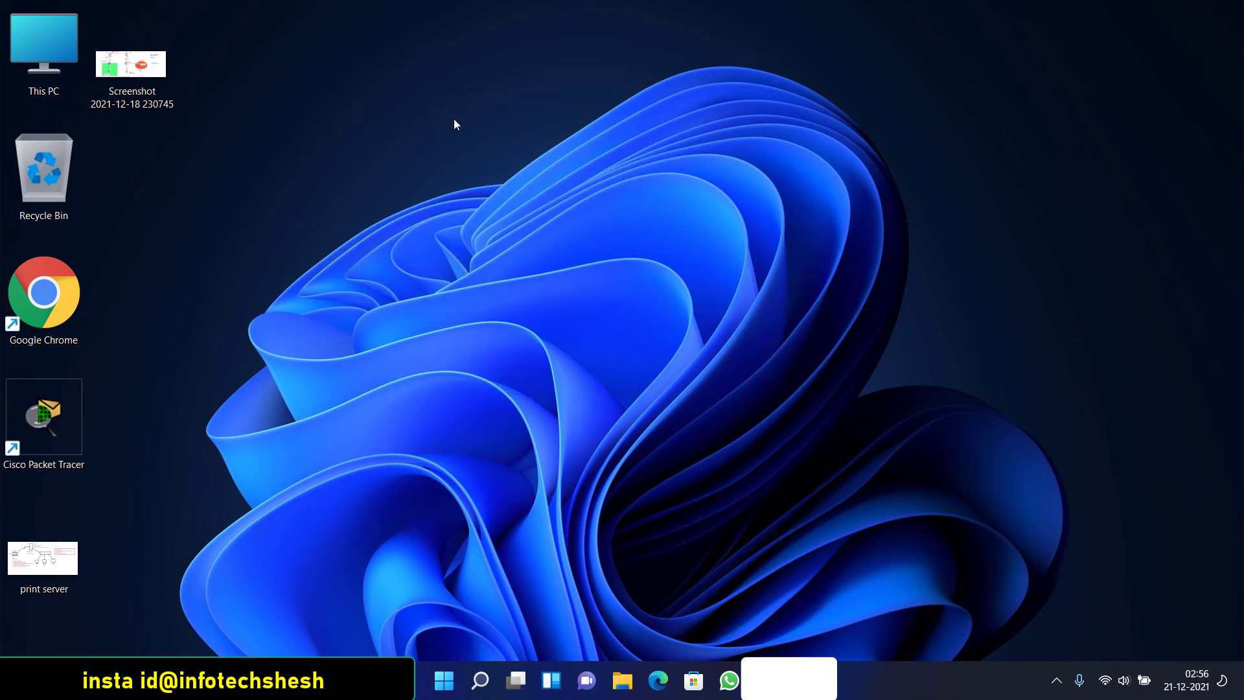
Hide all desktop icons, then show them again
{"action": "right_click", "coordinate": [208, 61]}
{"action": "mouse_move", "coordinate": [267, 78]}
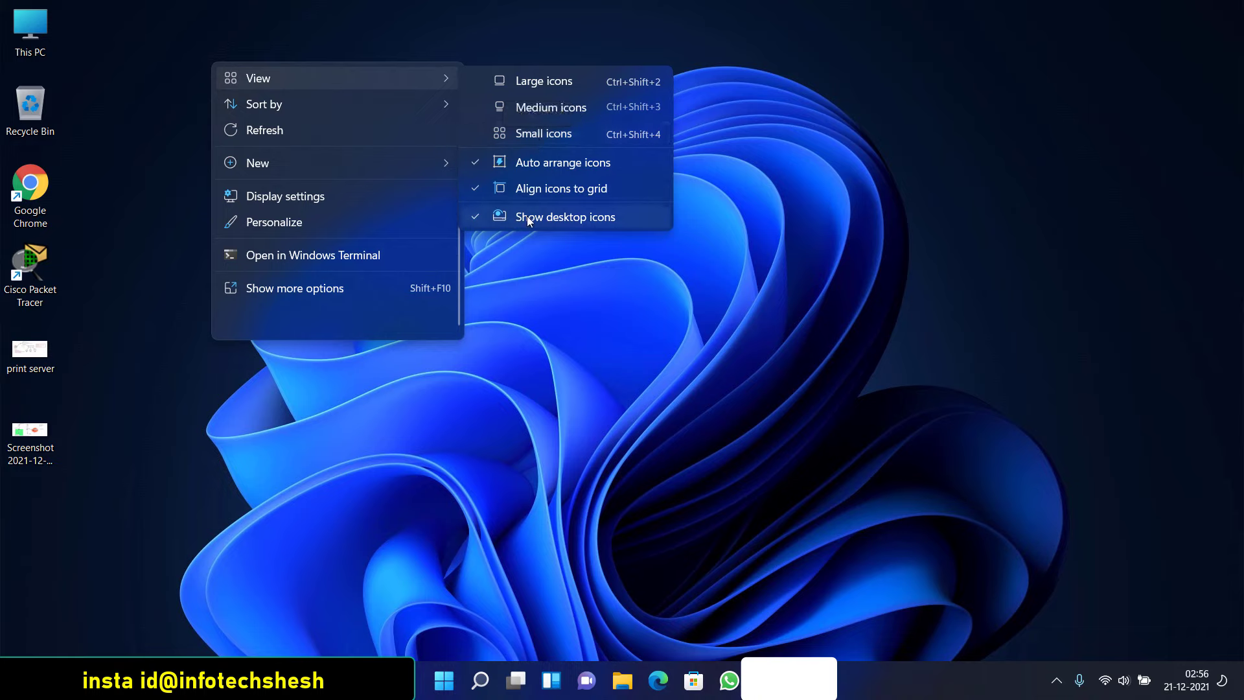
{"action": "left_click", "coordinate": [483, 216]}
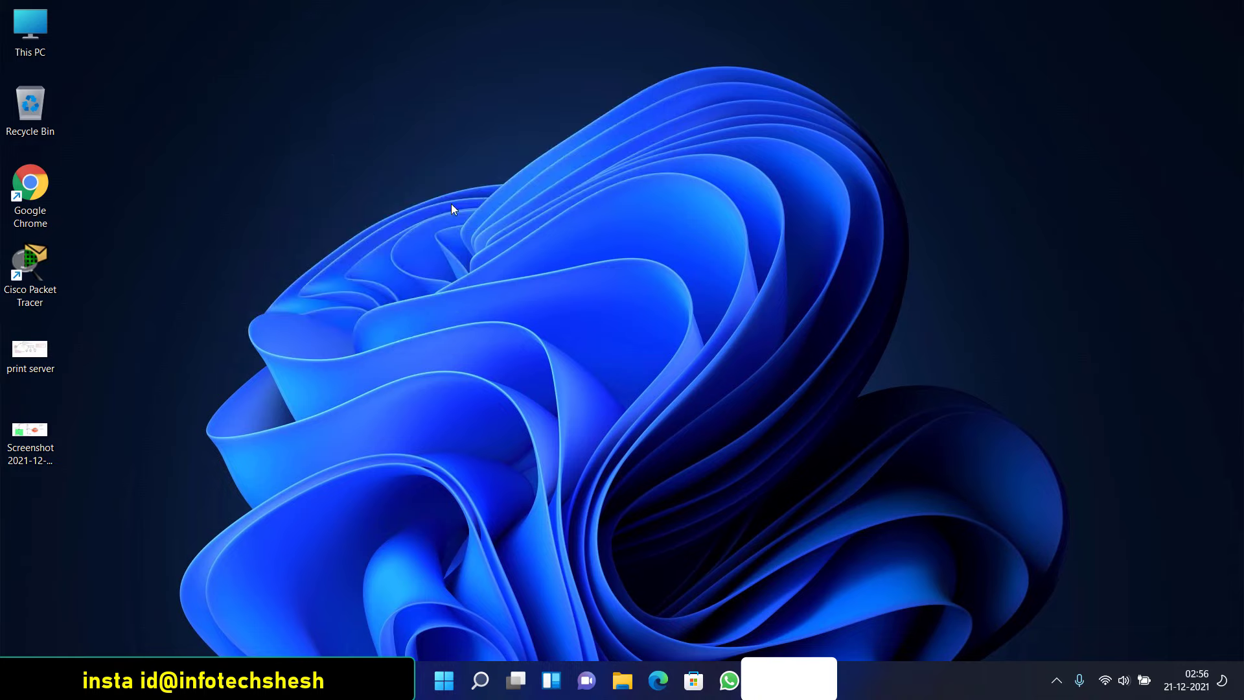
{"action": "right_click", "coordinate": [267, 83]}
{"action": "mouse_move", "coordinate": [396, 99]}
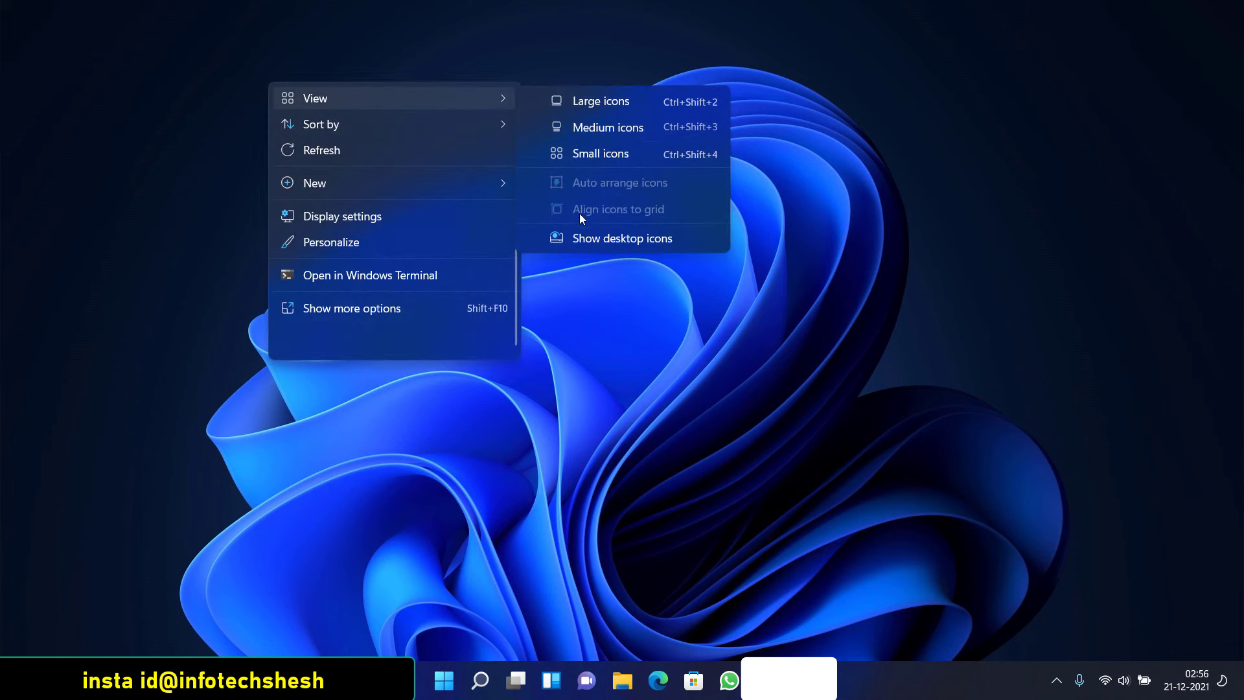
{"action": "left_click", "coordinate": [575, 239]}
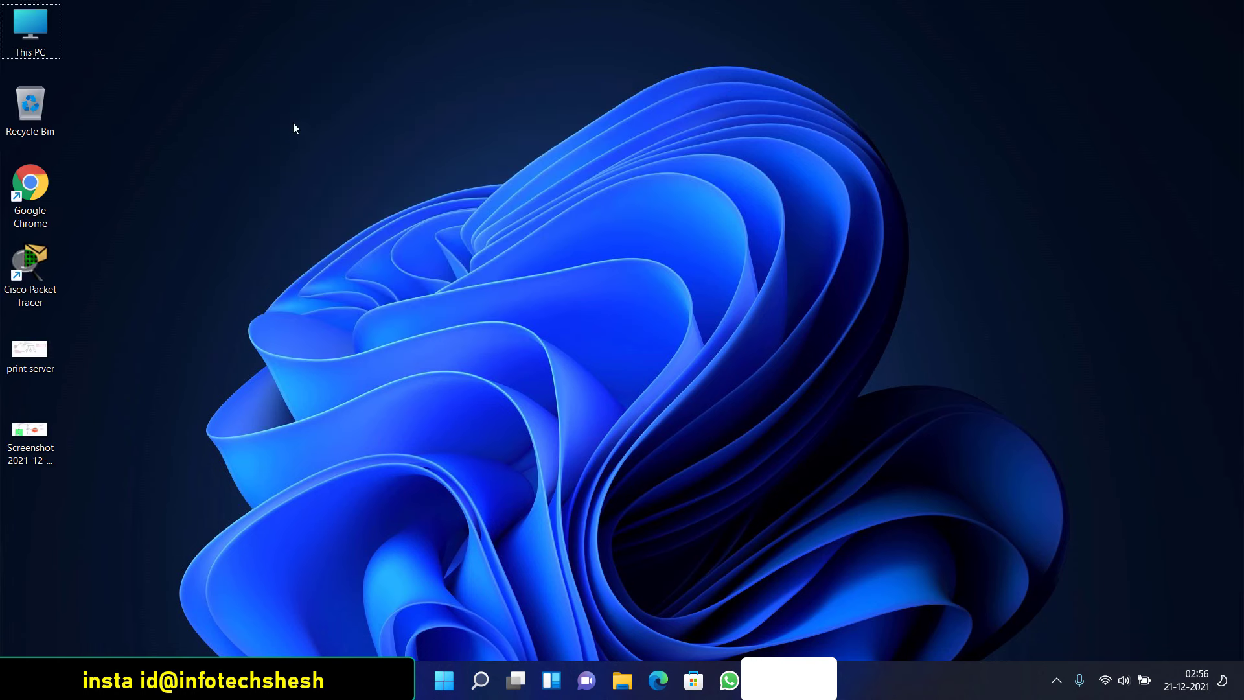
Scroll the mouse wheel on the desktop to cycle the icons smaller and larger
{"action": "scroll", "coordinate": [291, 128], "scroll_direction": "down", "scroll_amount": 5}
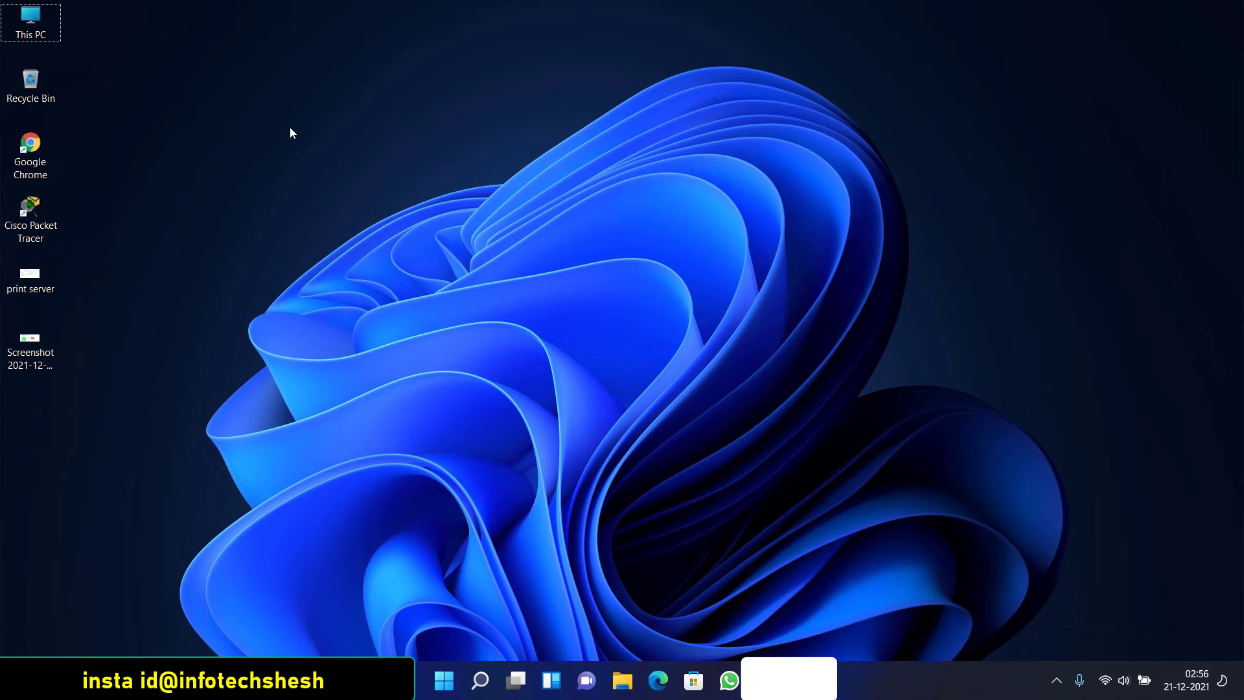
{"action": "scroll", "coordinate": [290, 133], "scroll_direction": "up", "scroll_amount": 4}
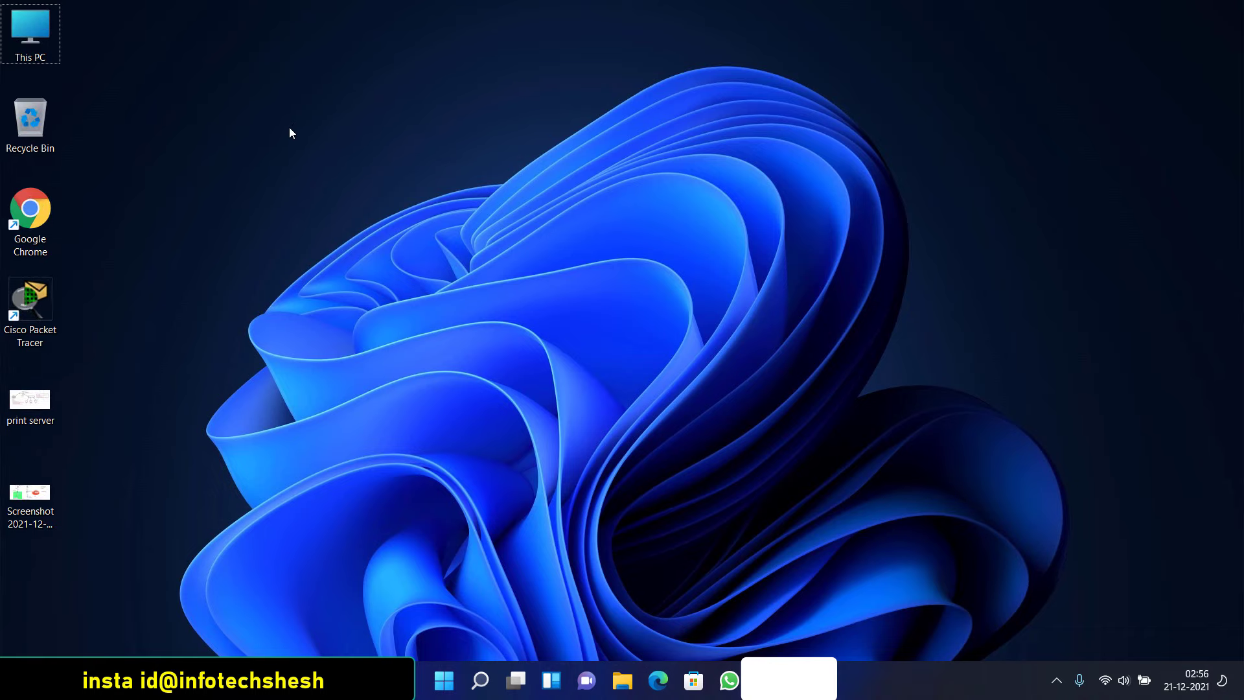
{"action": "scroll", "coordinate": [283, 123], "scroll_direction": "down", "scroll_amount": 1}
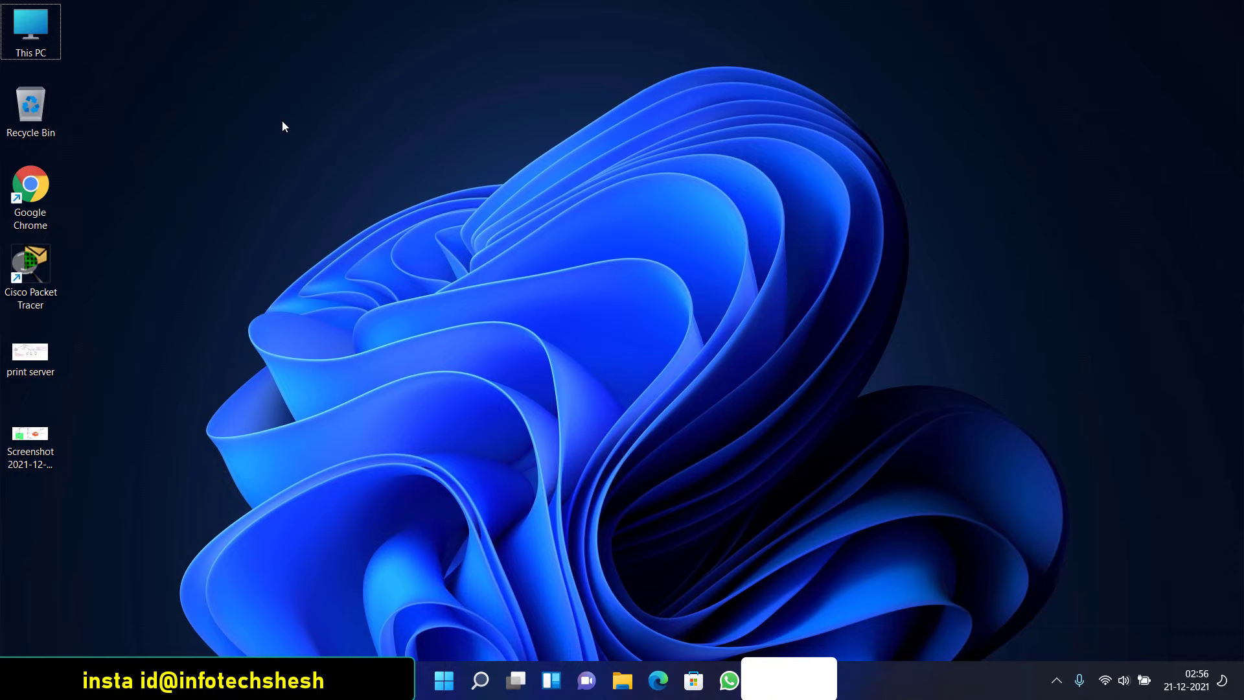
{"action": "scroll", "coordinate": [282, 127], "scroll_direction": "down", "scroll_amount": 1}
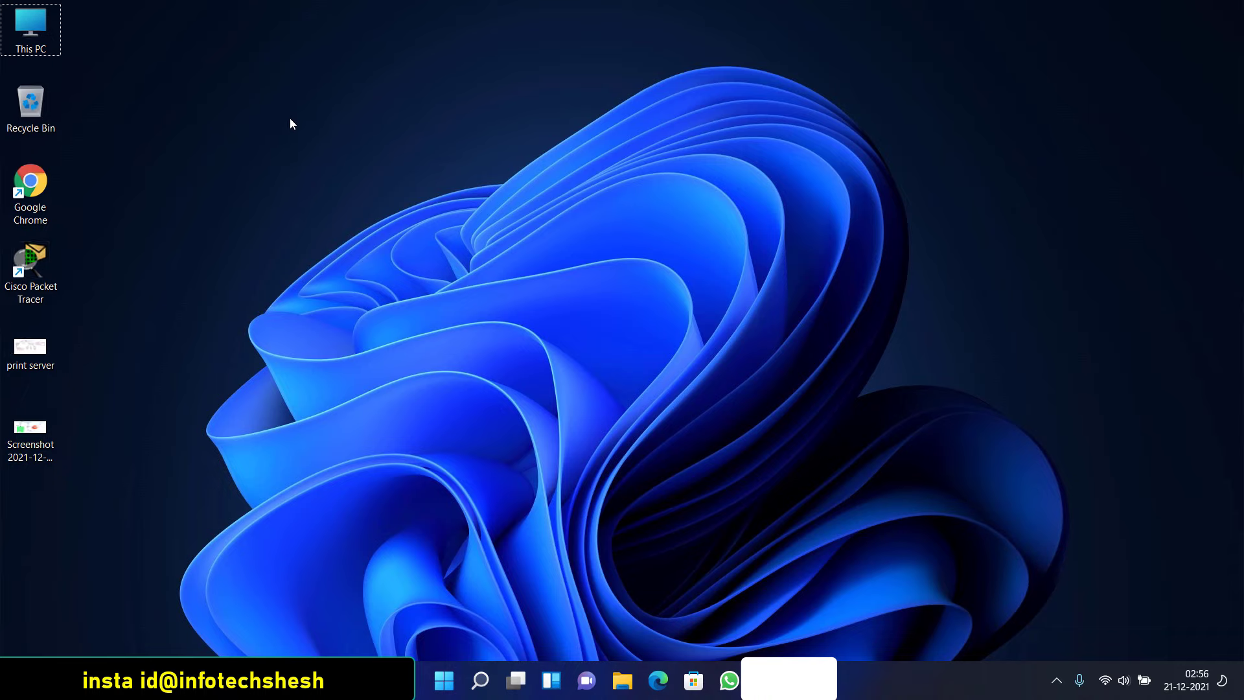
Right-click the desktop and choose Show more options to get the classic context menu
{"action": "right_click", "coordinate": [305, 149]}
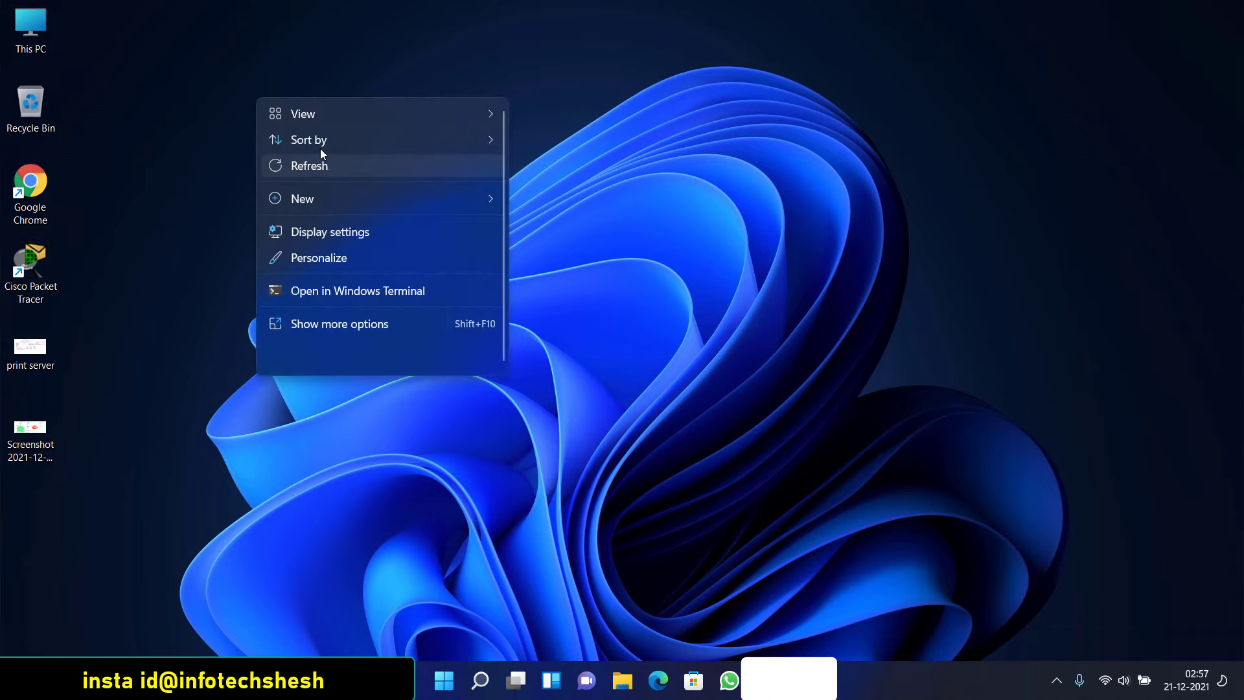
{"action": "mouse_move", "coordinate": [358, 144]}
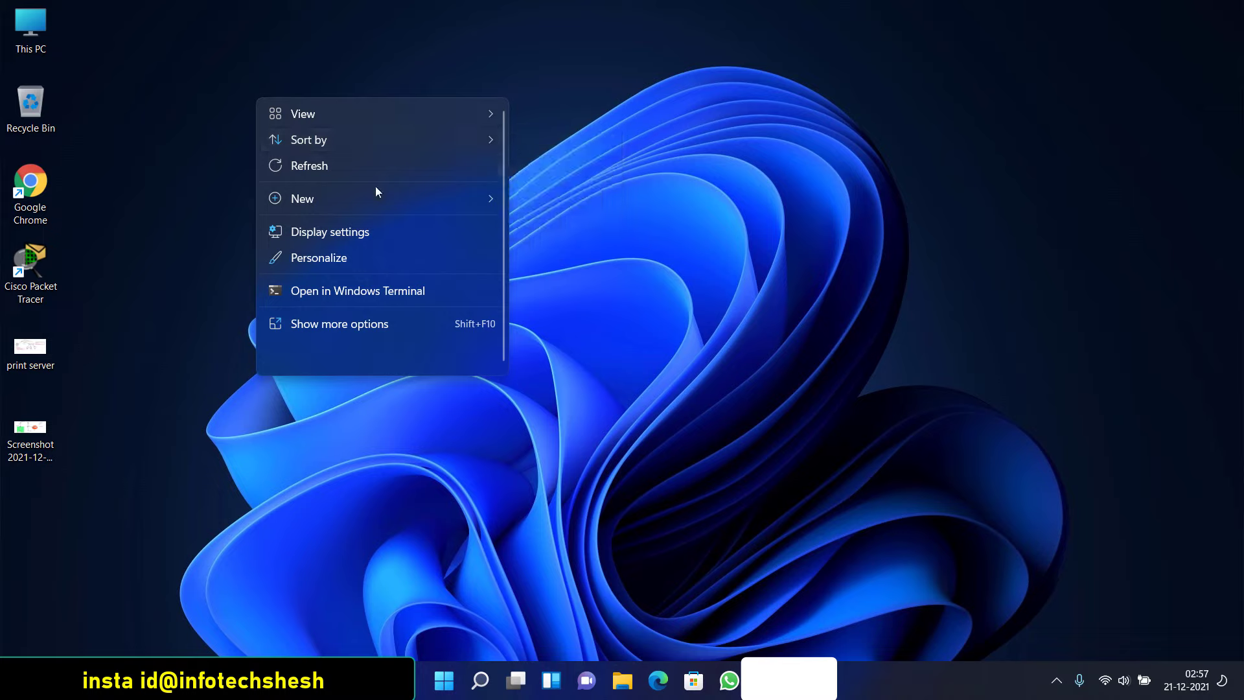
{"action": "mouse_move", "coordinate": [390, 193]}
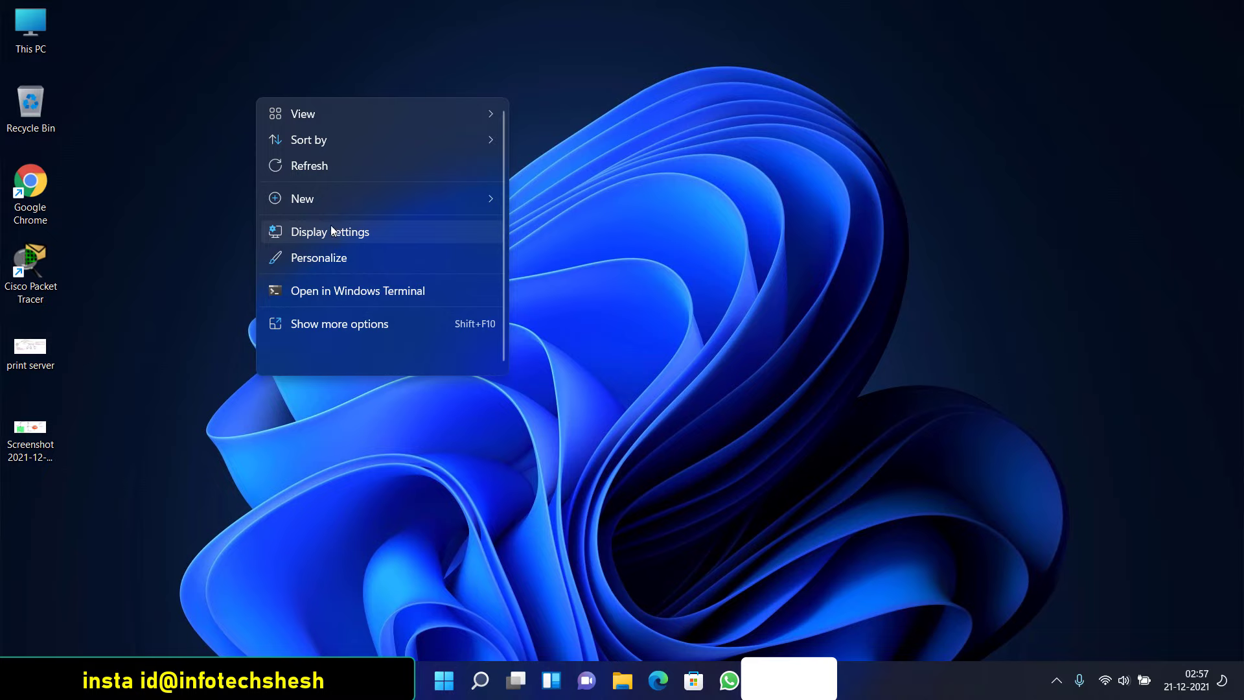
{"action": "left_click", "coordinate": [356, 324]}
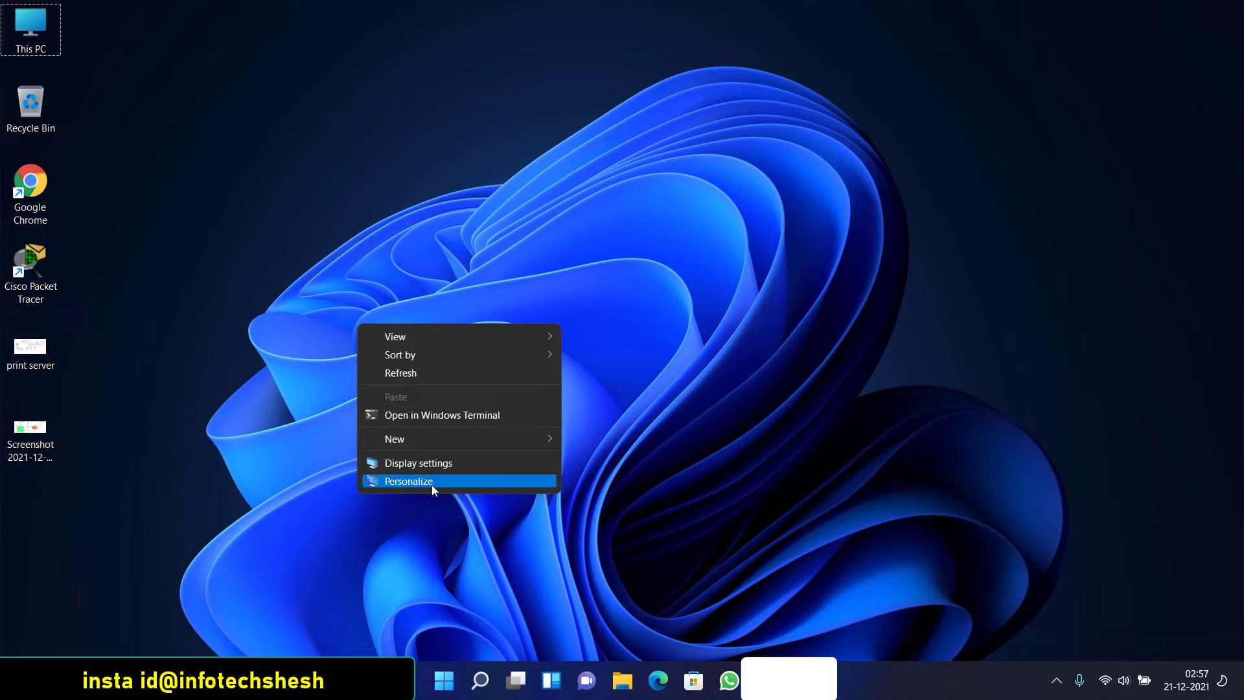
{"action": "left_click", "coordinate": [399, 261]}
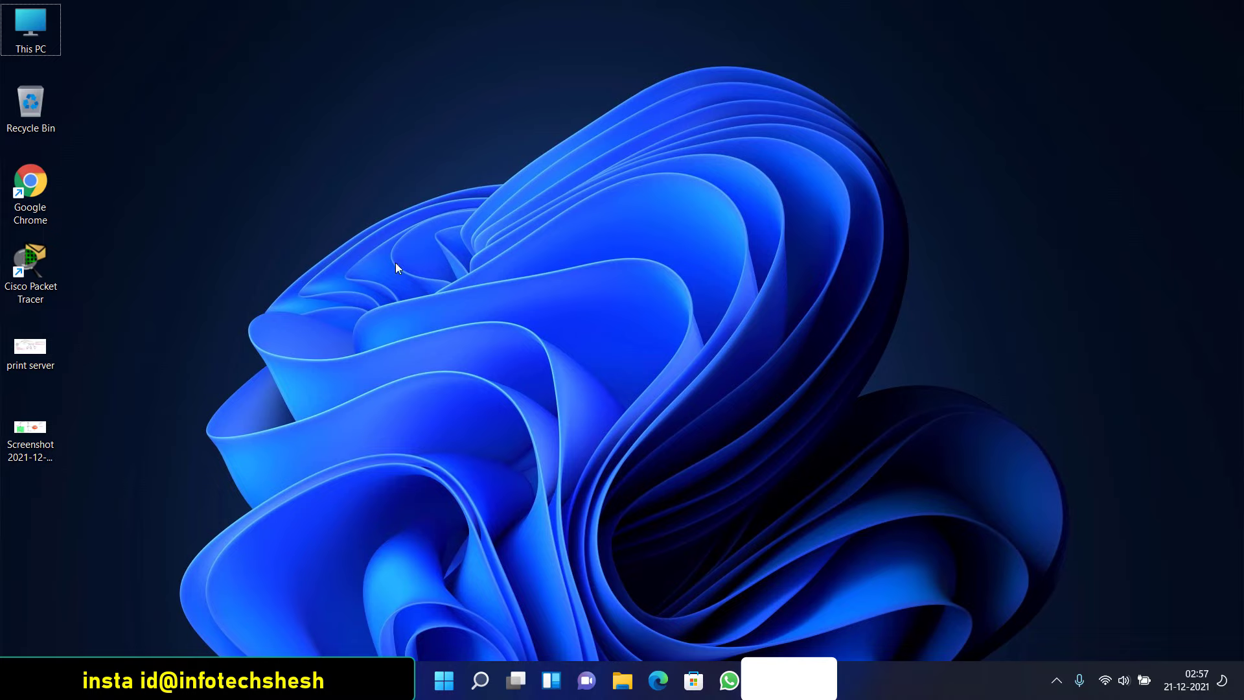
{"action": "right_click", "coordinate": [360, 209]}
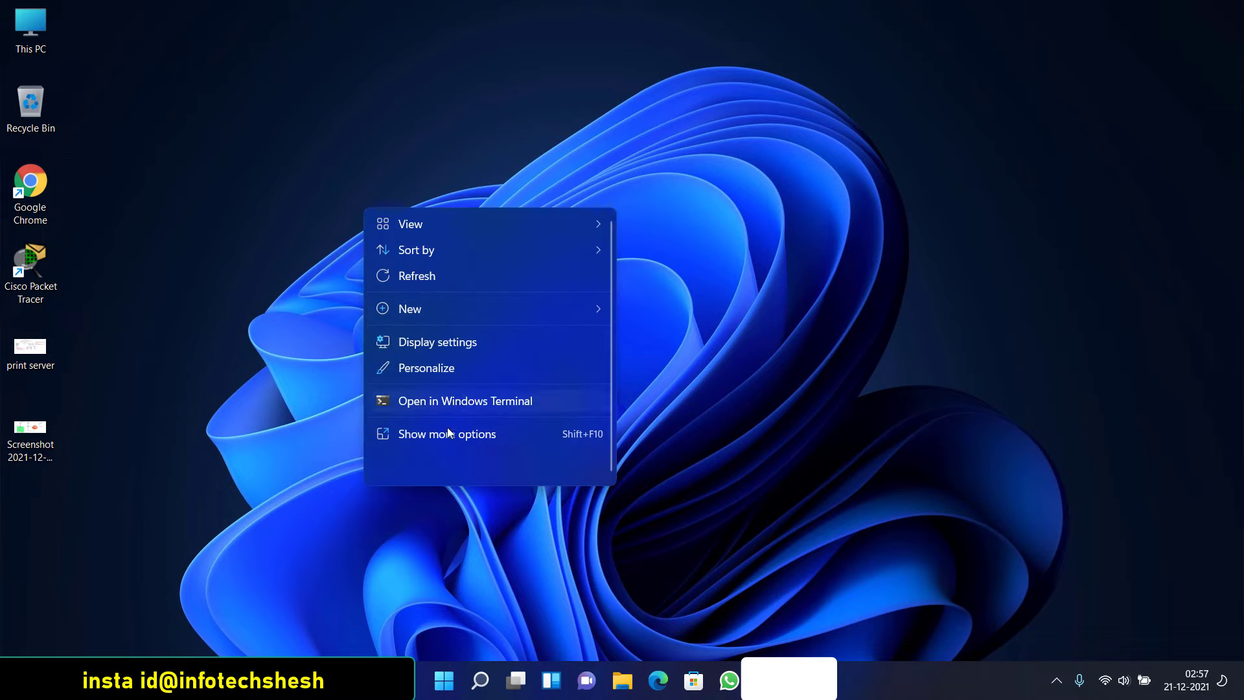
{"action": "left_click", "coordinate": [436, 440]}
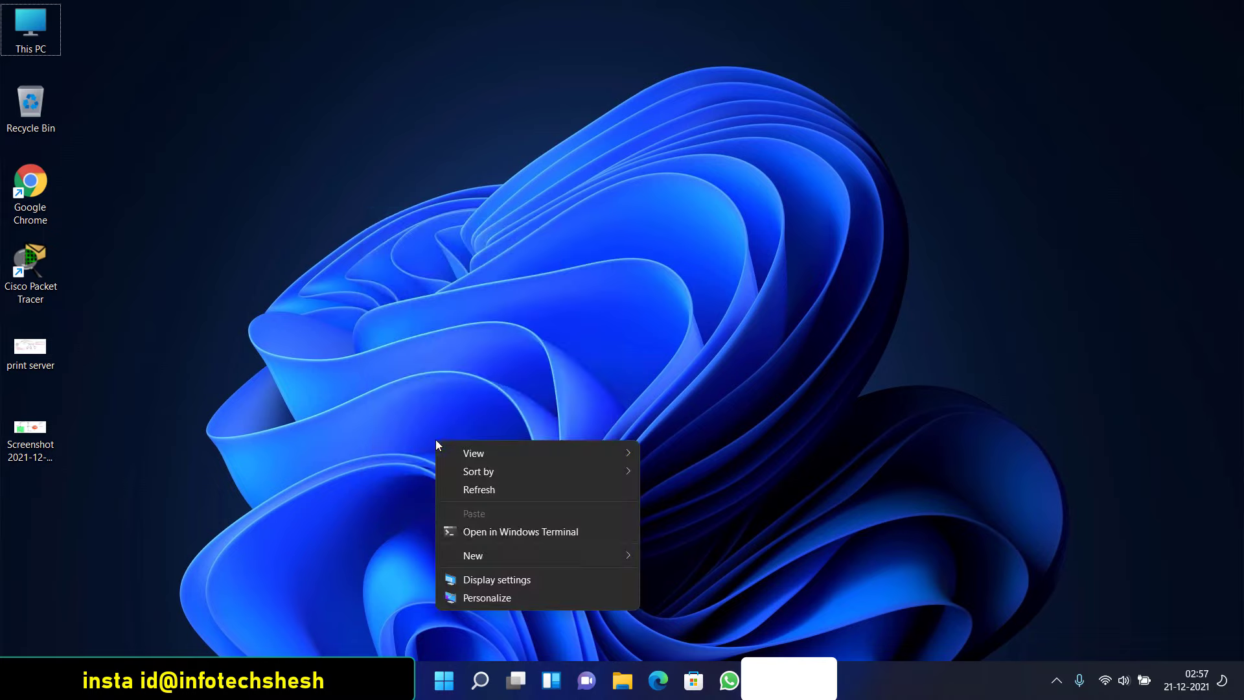
Open Windows Terminal in the Desktop folder and clear the screen with cls
{"action": "left_click", "coordinate": [488, 534]}
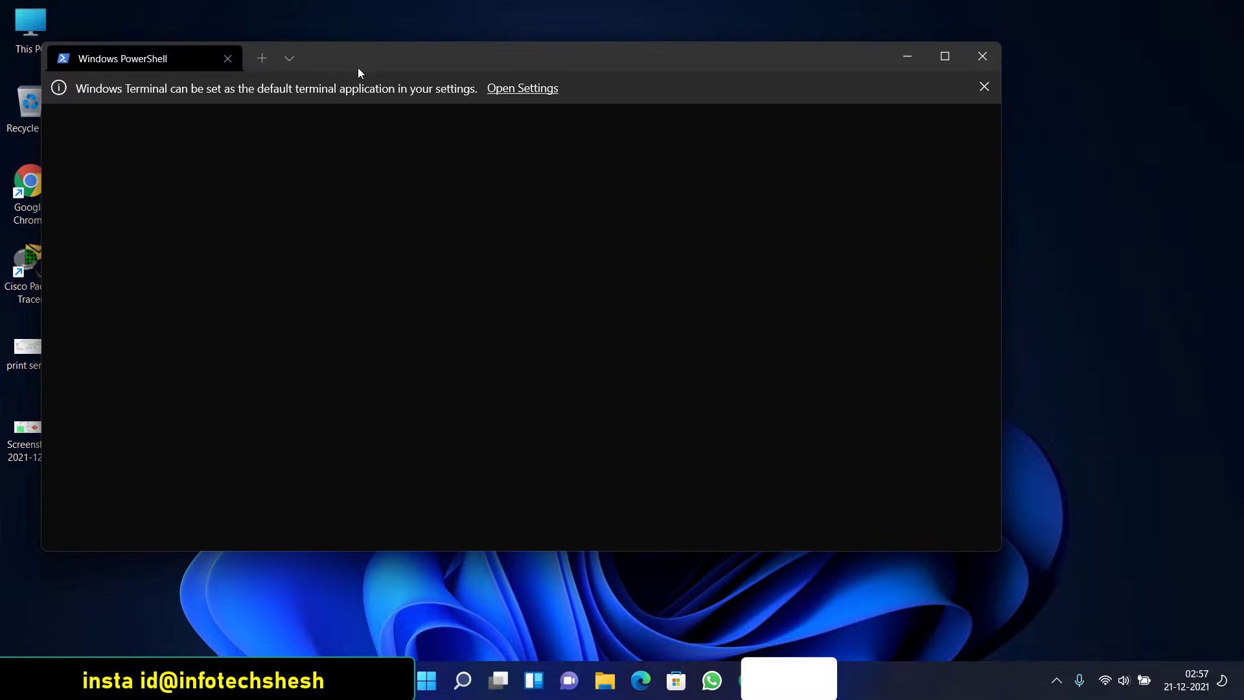
{"action": "left_click_drag", "start_coordinate": [383, 61], "coordinate": [454, 117]}
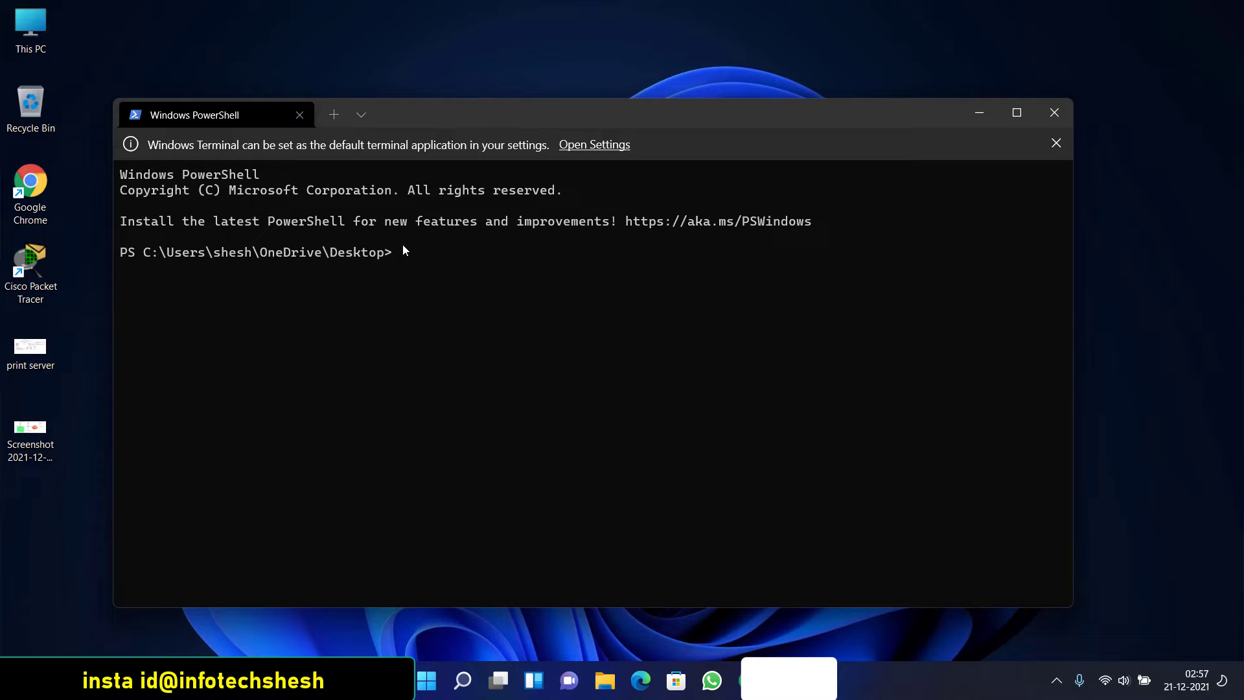
{"action": "type", "text": "cls"}
{"action": "key", "text": "Return"}
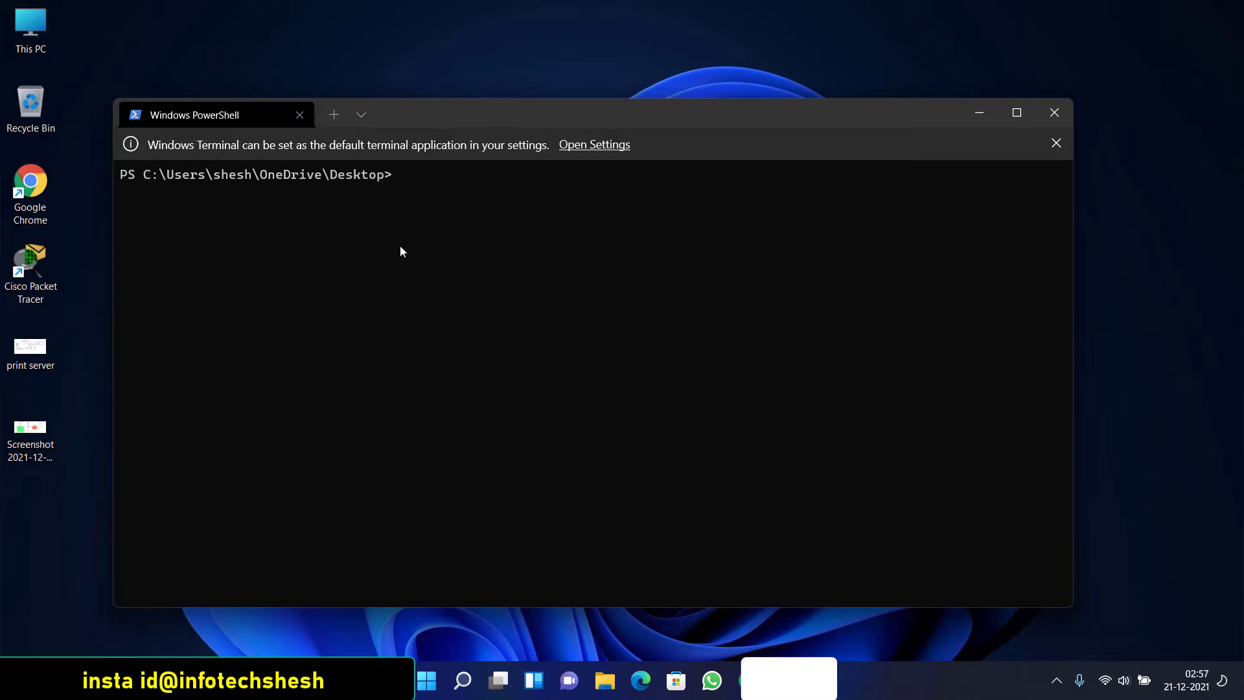
List the three Desktop files with ls and dismiss the default-terminal notice
{"action": "left_click_drag", "start_coordinate": [156, 176], "coordinate": [402, 172]}
{"action": "key", "text": "ctrl+c"}
{"action": "type", "text": "ls"}
{"action": "key", "text": "Return"}
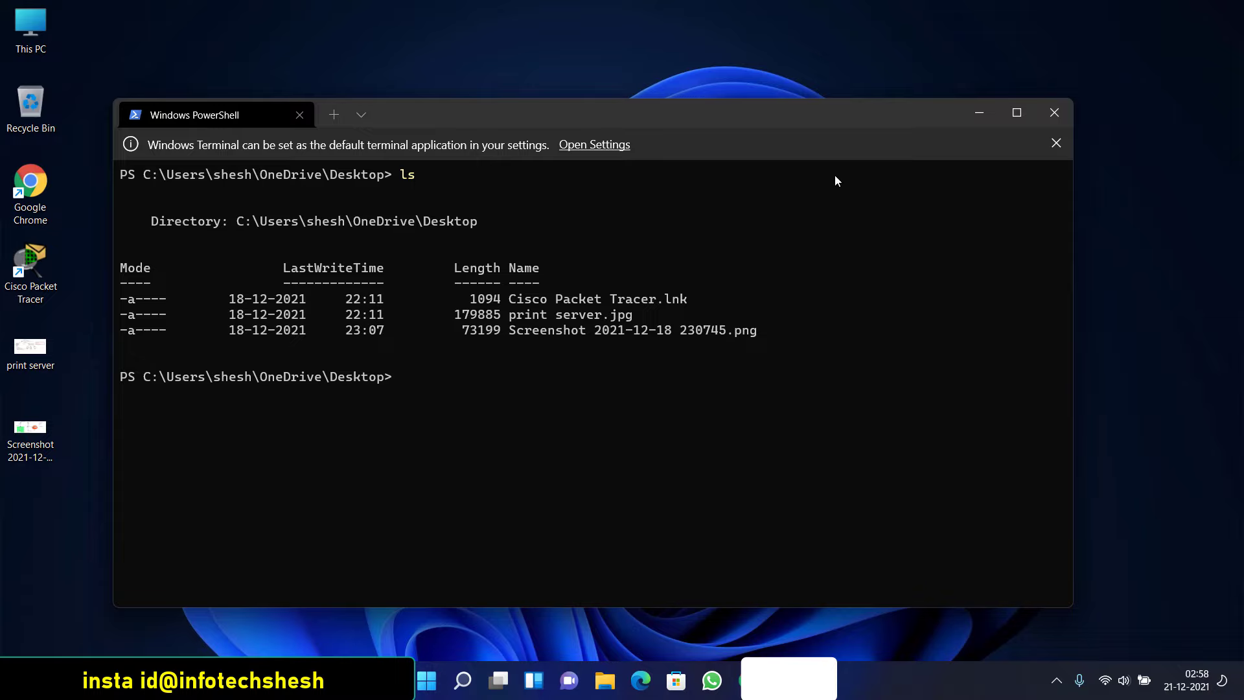
{"action": "left_click", "coordinate": [1056, 143]}
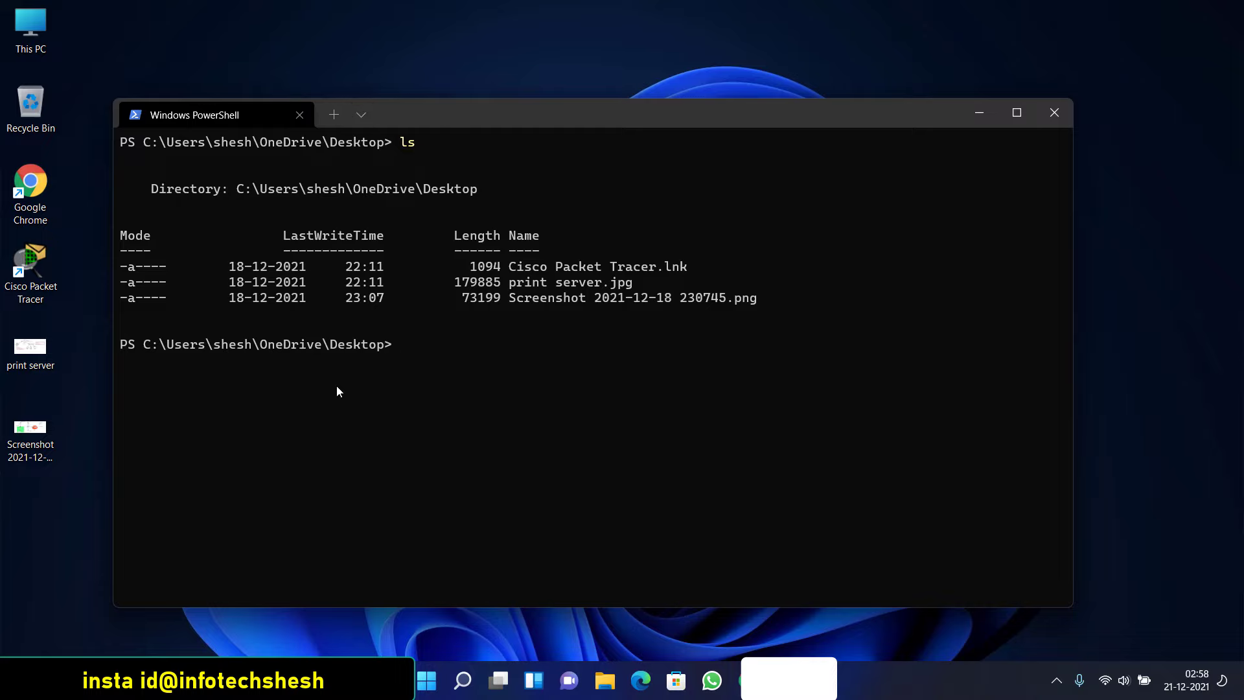
{"action": "left_click", "coordinate": [357, 117]}
Add Command Prompt and Azure Cloud Shell tabs, then close all three tabs to exit Terminal
{"action": "left_click", "coordinate": [374, 174]}
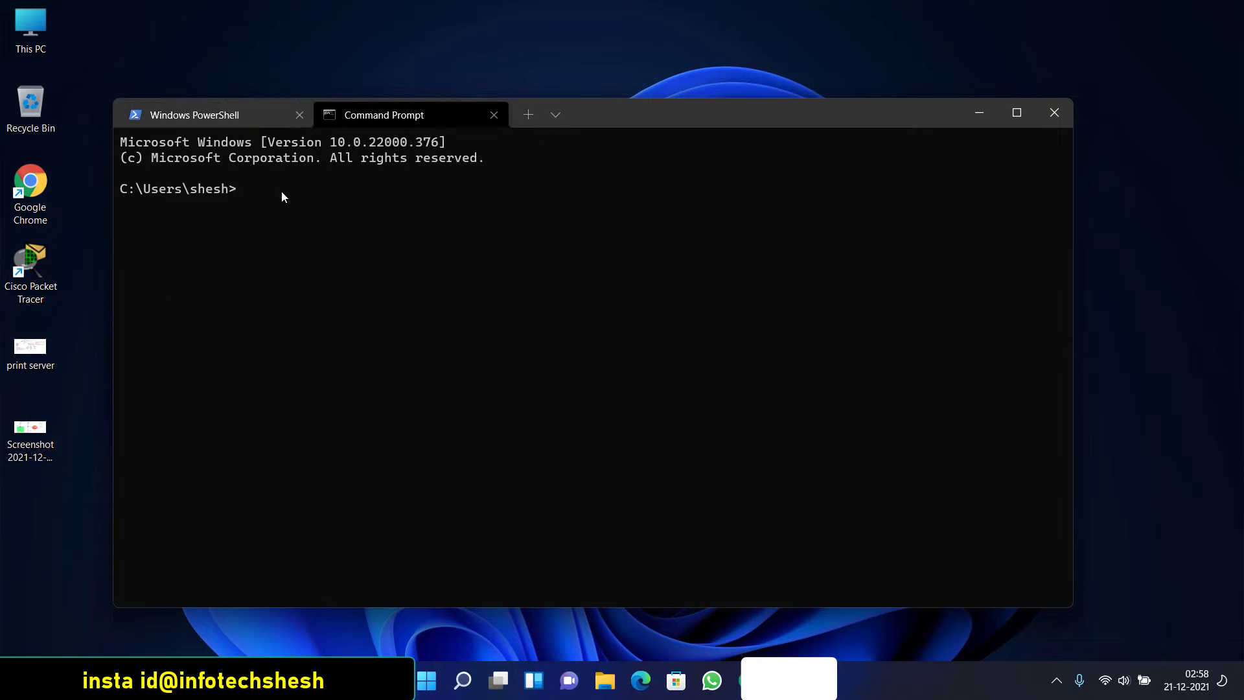
{"action": "left_click", "coordinate": [554, 116]}
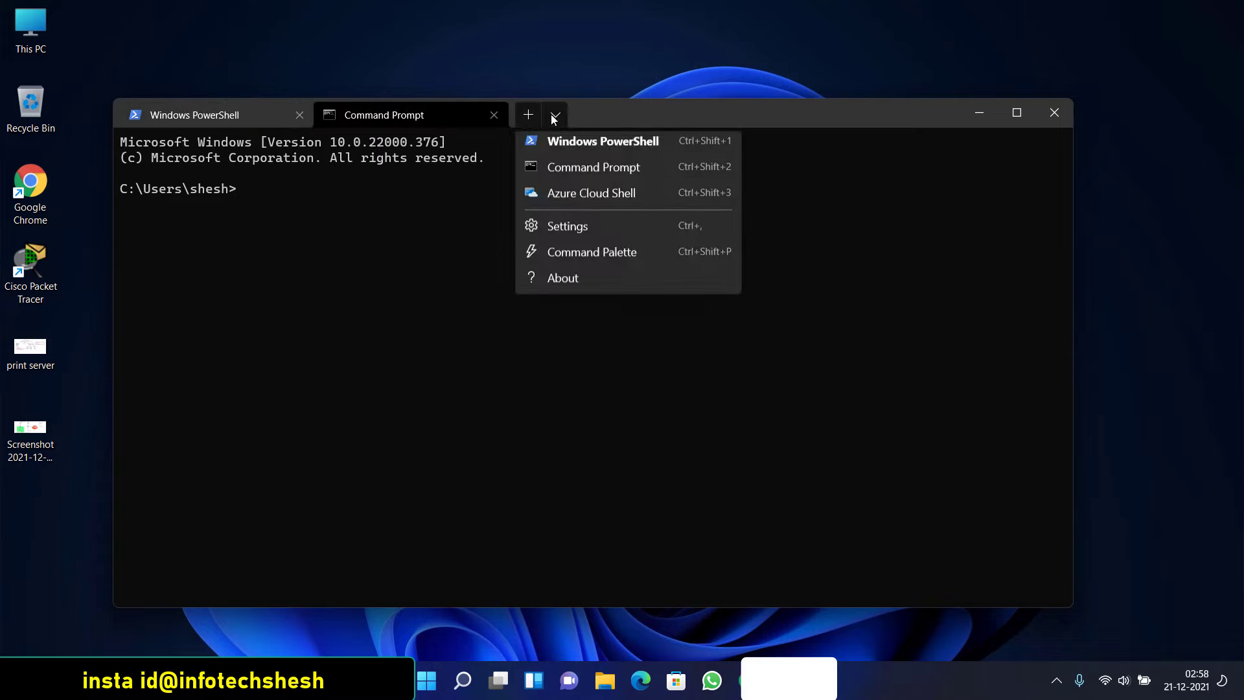
{"action": "left_click", "coordinate": [569, 204]}
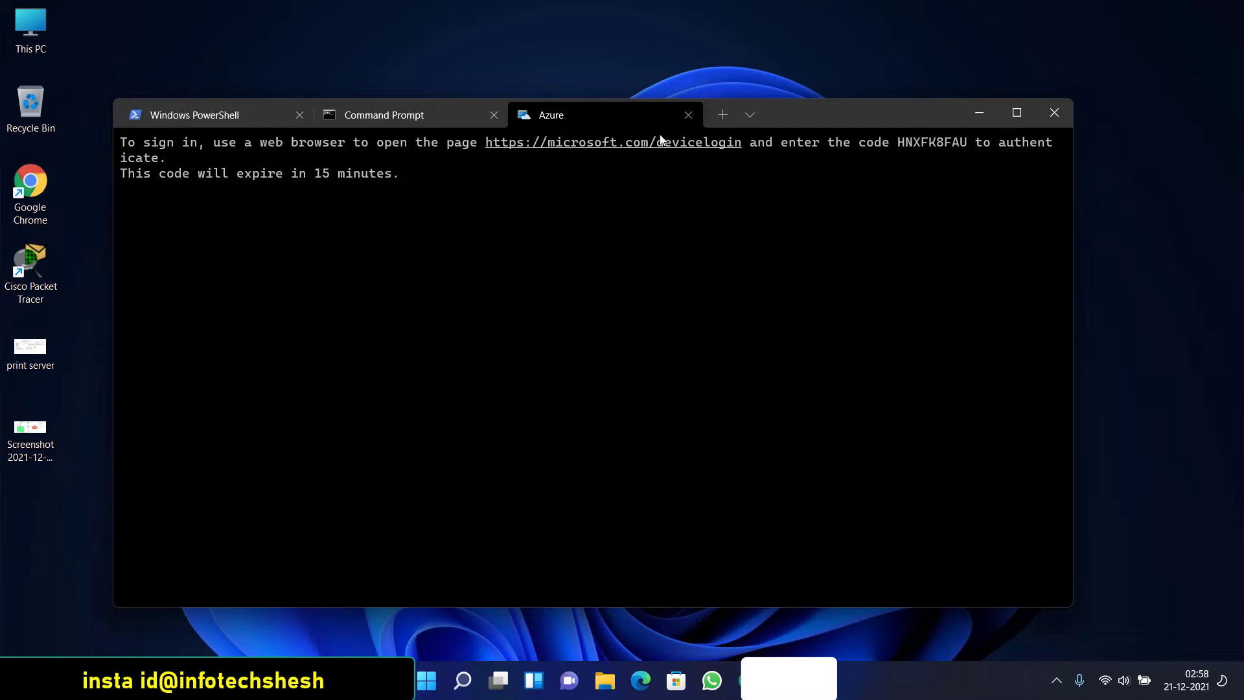
{"action": "left_click", "coordinate": [687, 115]}
{"action": "left_click", "coordinate": [493, 115]}
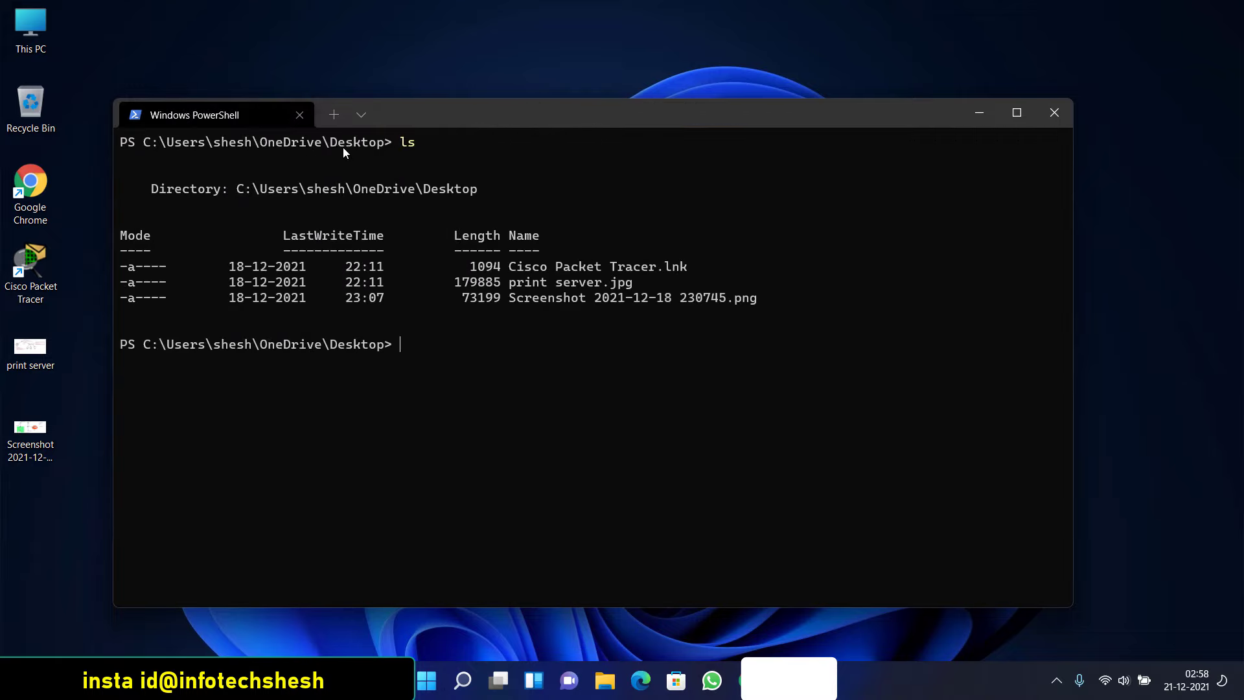
{"action": "left_click", "coordinate": [298, 111]}
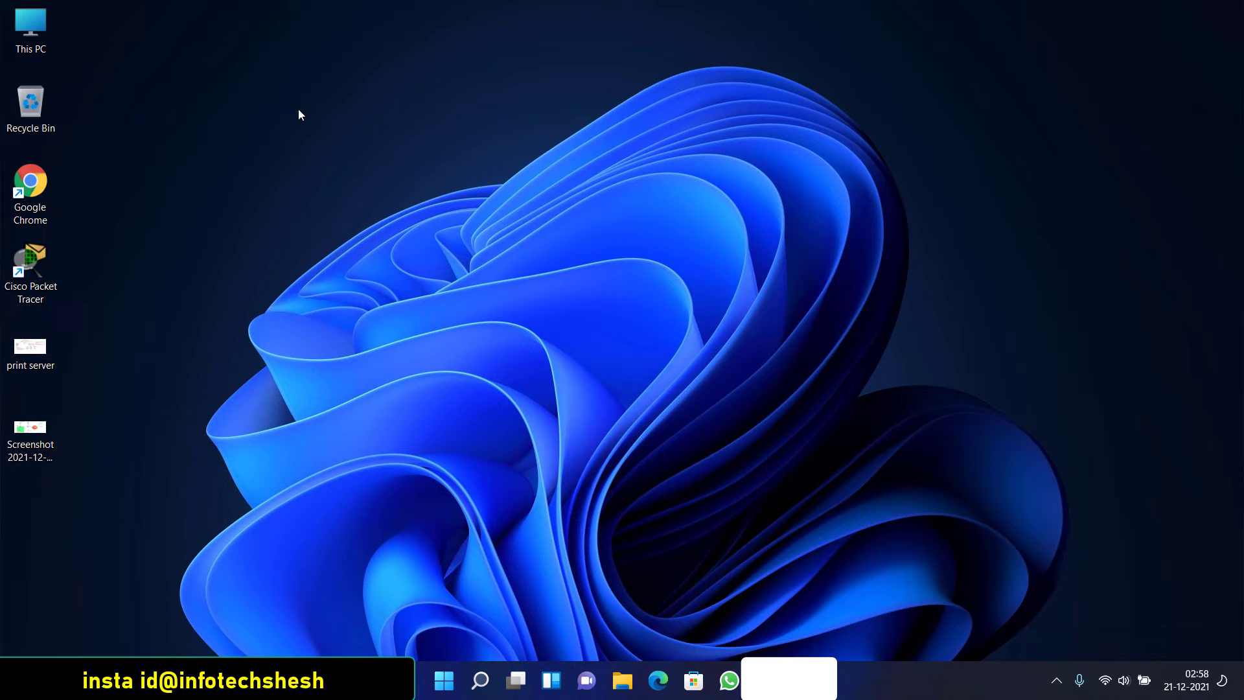
Launch Chrome and open print server.jpg in Photos
{"action": "left_click", "coordinate": [99, 188]}
{"action": "double_click", "coordinate": [45, 197]}
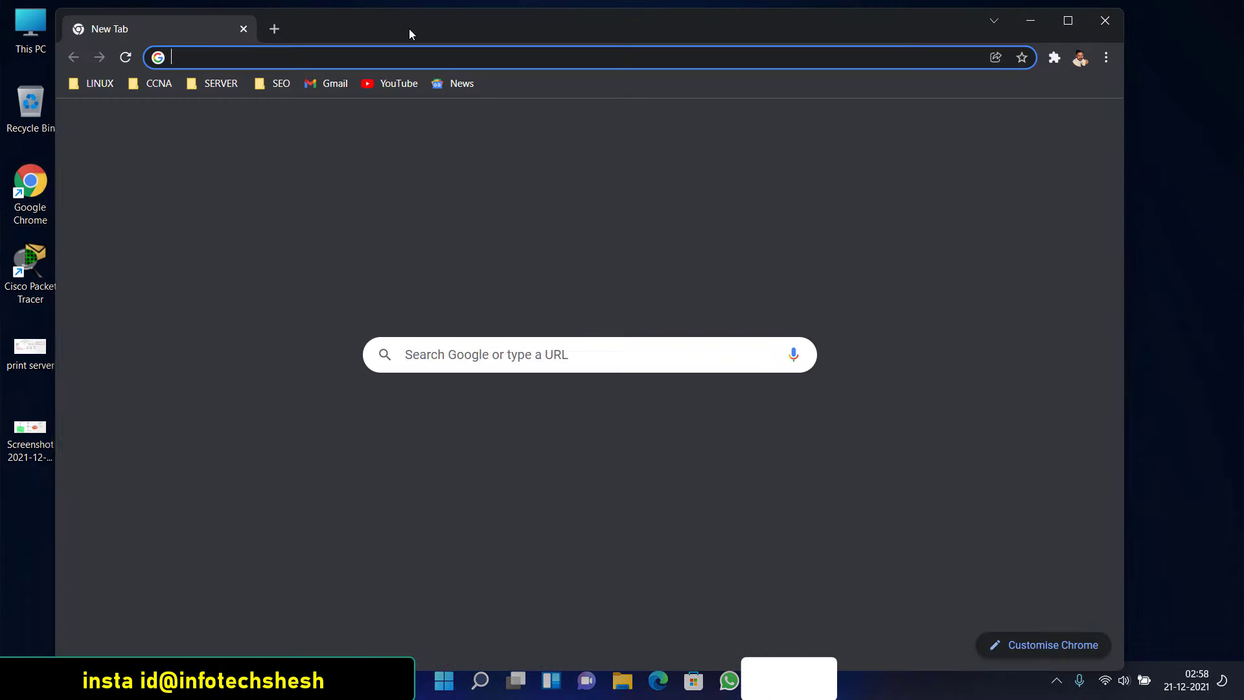
{"action": "left_click", "coordinate": [46, 352]}
{"action": "double_click", "coordinate": [45, 352]}
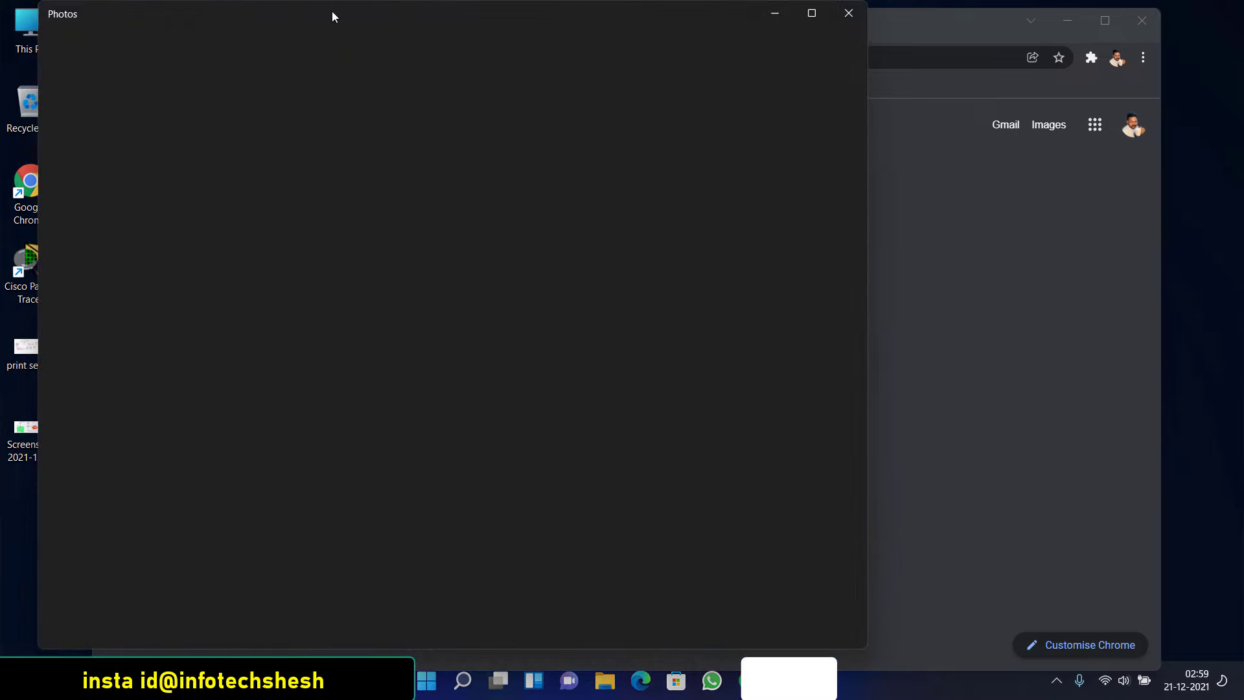
{"action": "left_click_drag", "start_coordinate": [310, 15], "coordinate": [426, 23]}
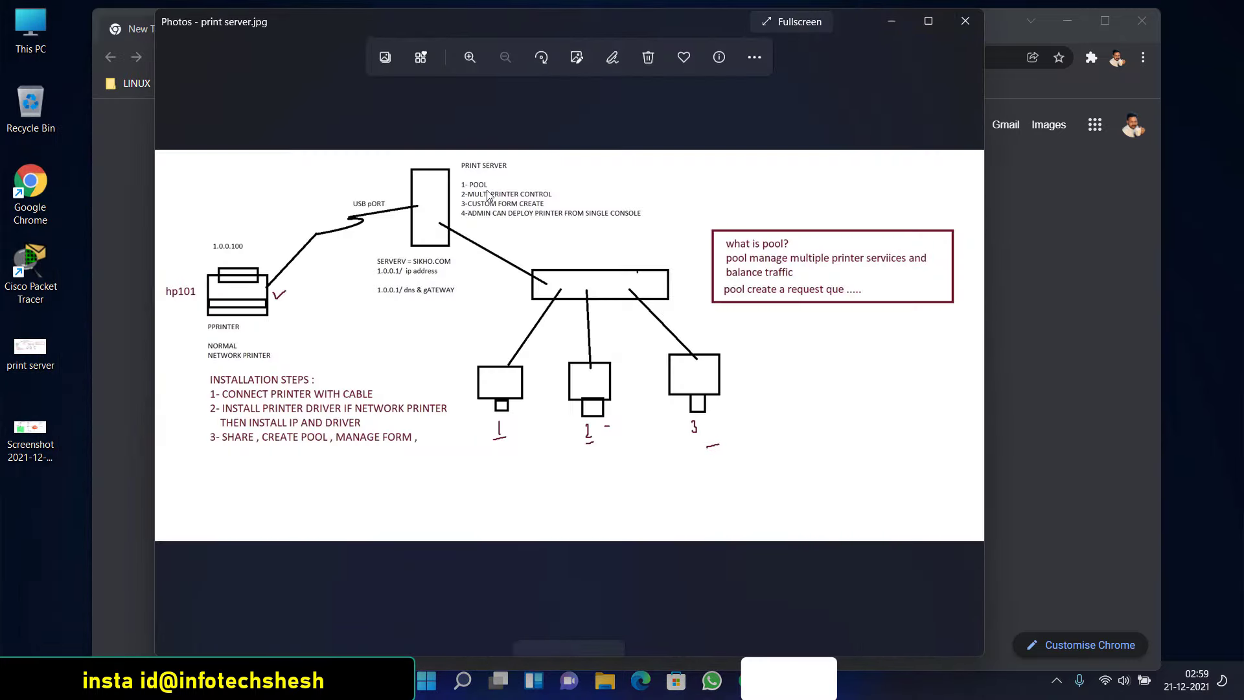
Open the 2021-12-18 network-diagram screenshot and select it with print server.jpg for comparison
{"action": "left_click", "coordinate": [35, 432]}
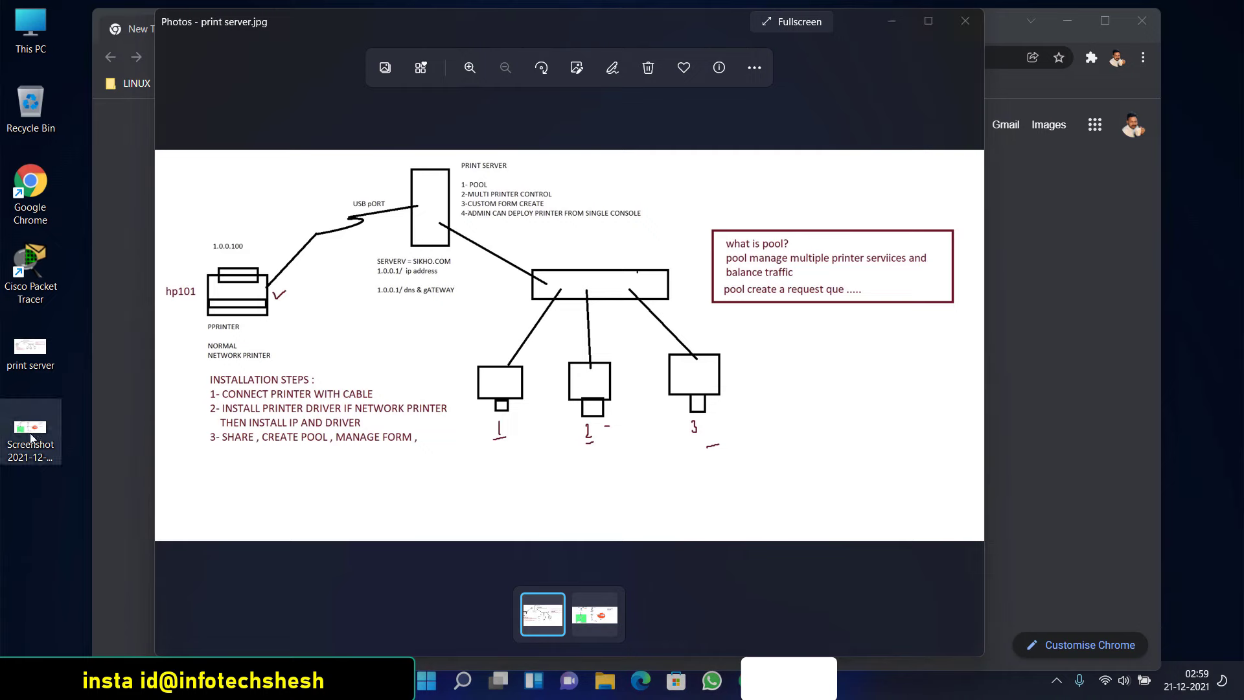
{"action": "double_click", "coordinate": [44, 431]}
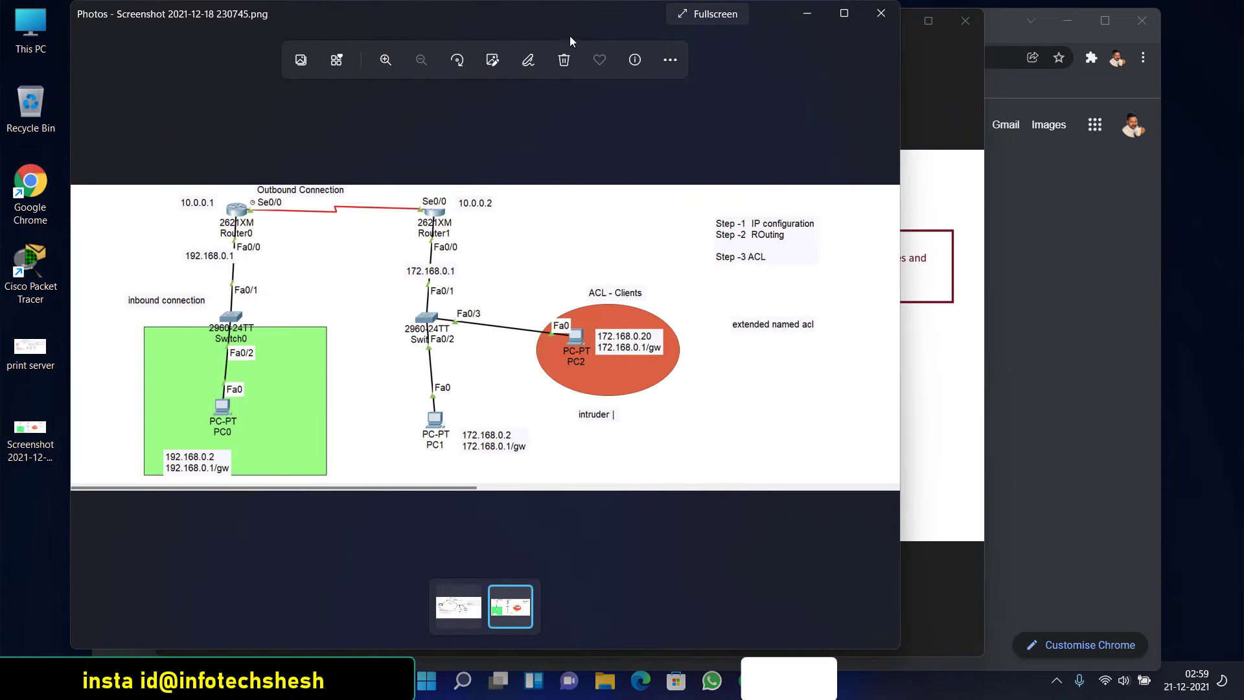
{"action": "left_click_drag", "start_coordinate": [681, 13], "coordinate": [661, 71]}
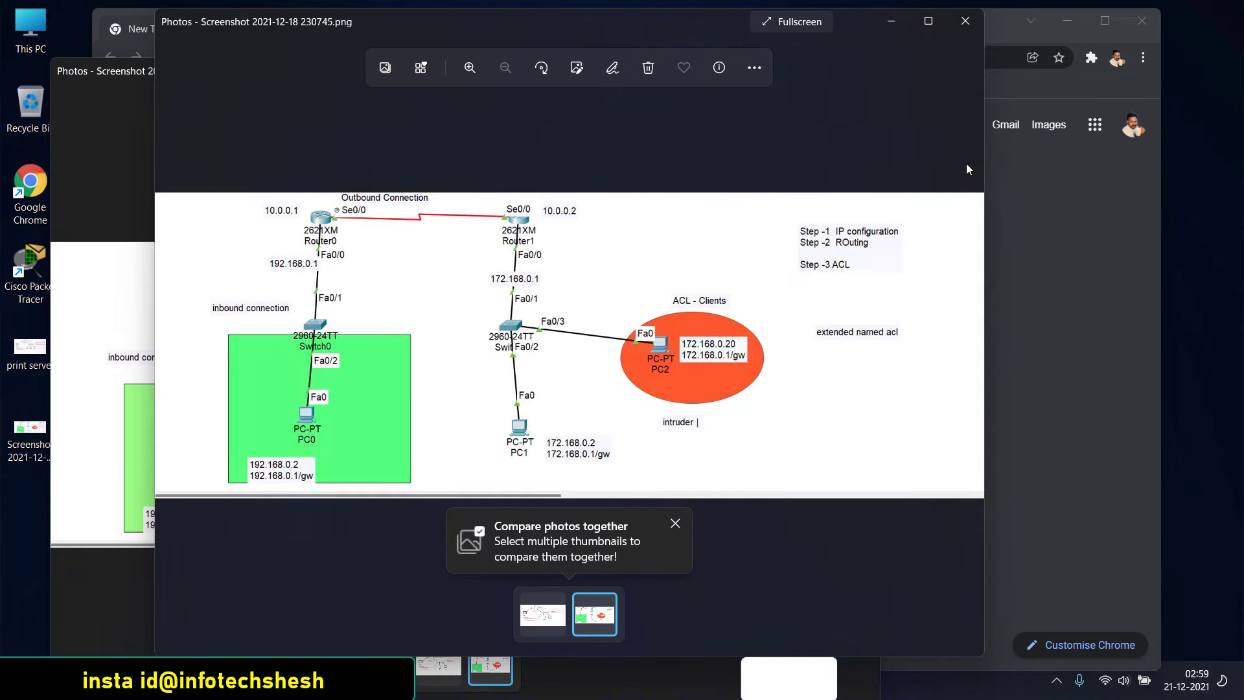
{"action": "left_click", "coordinate": [966, 164]}
{"action": "left_click", "coordinate": [75, 265]}
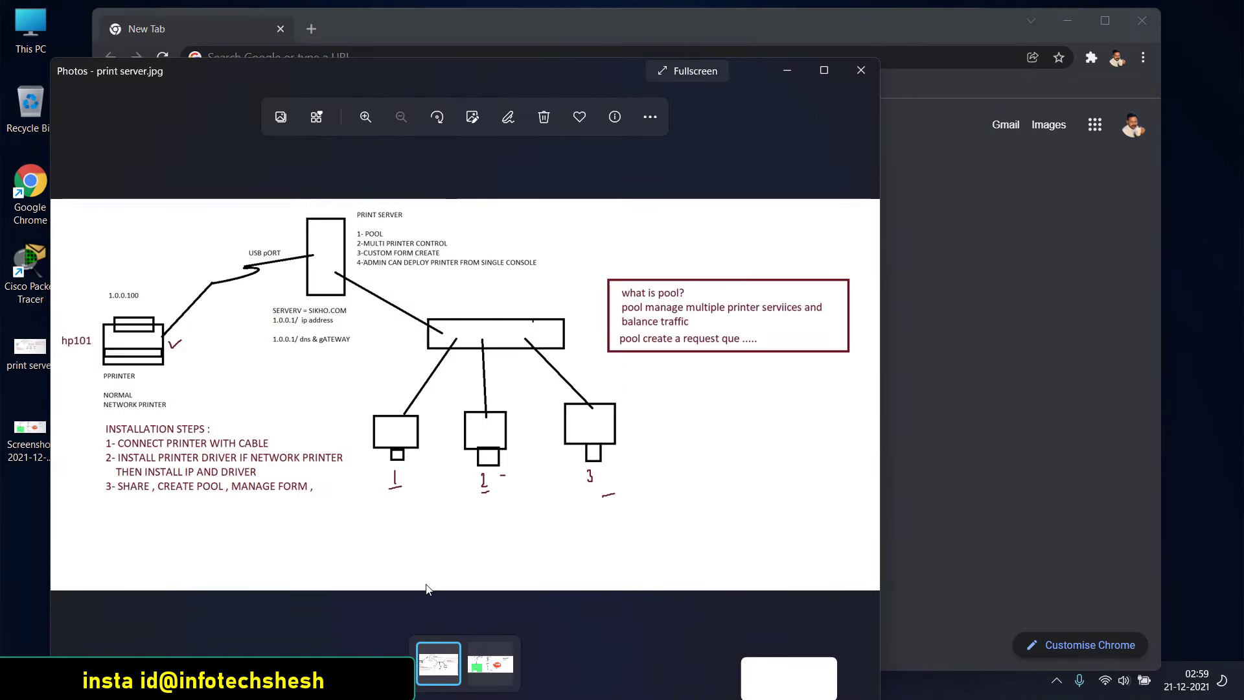
{"action": "left_click", "coordinate": [499, 653]}
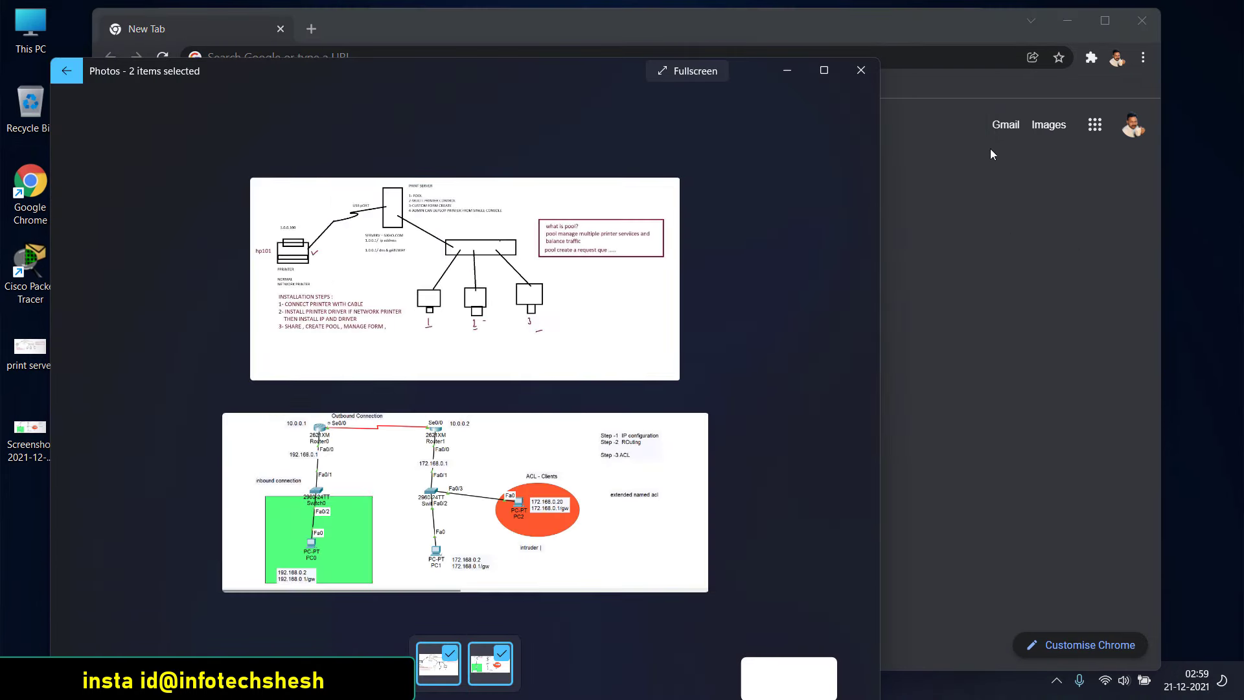
{"action": "left_click", "coordinate": [996, 174]}
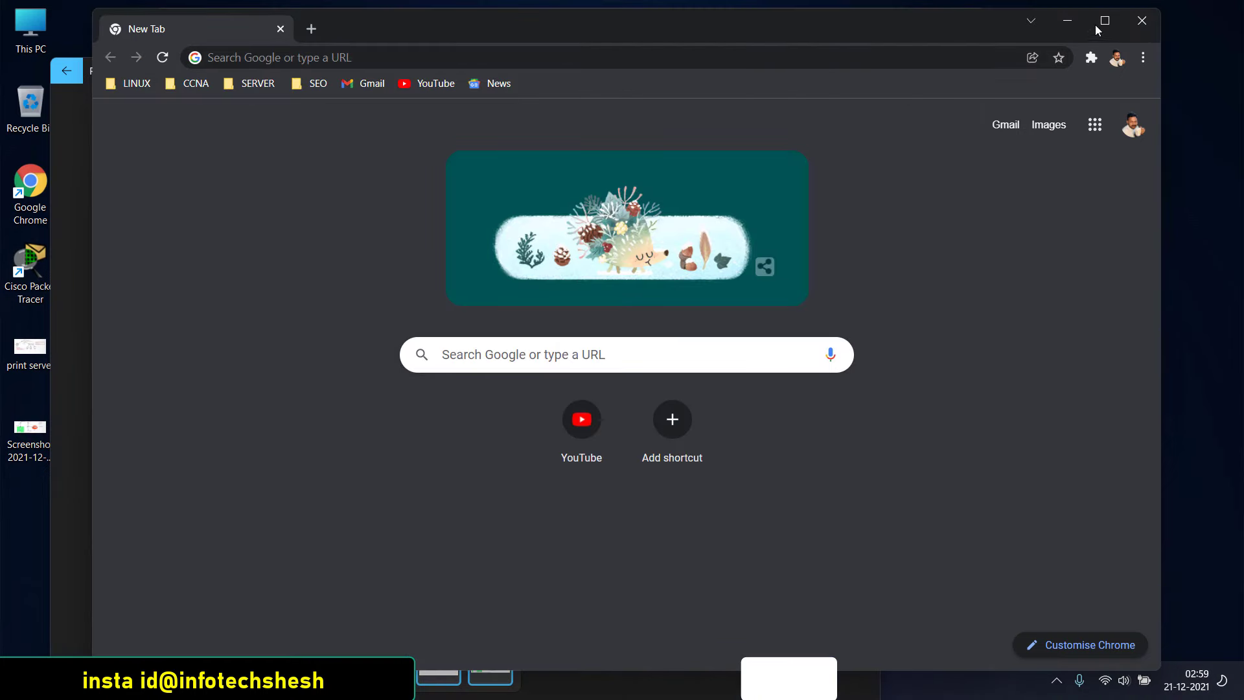
Snap Chrome to the left half and tile the two Photos images on the right
{"action": "mouse_move", "coordinate": [1102, 25]}
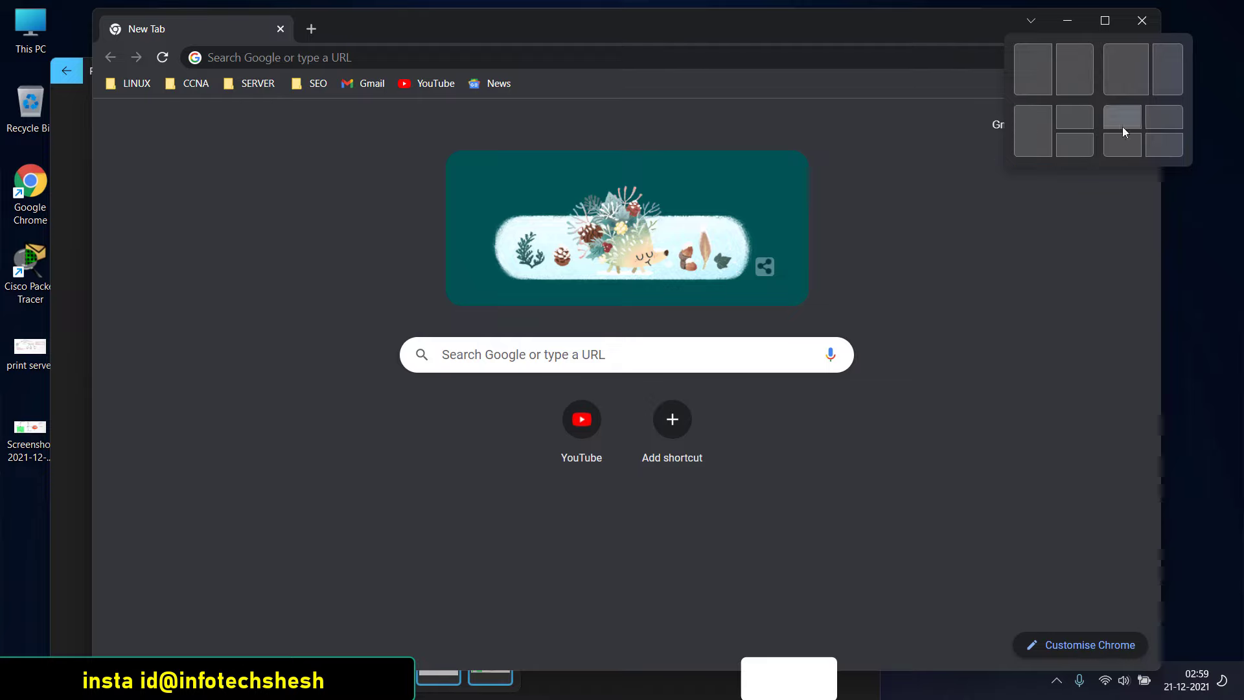
{"action": "left_click", "coordinate": [1040, 131]}
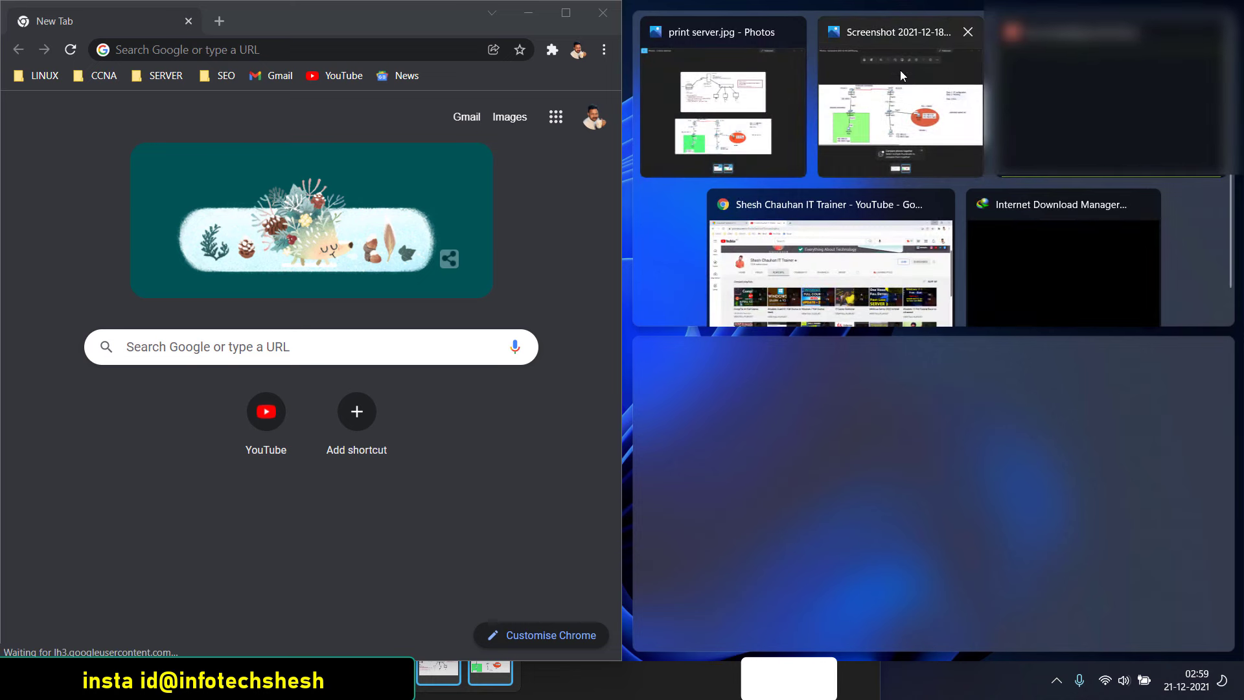
{"action": "left_click", "coordinate": [722, 89]}
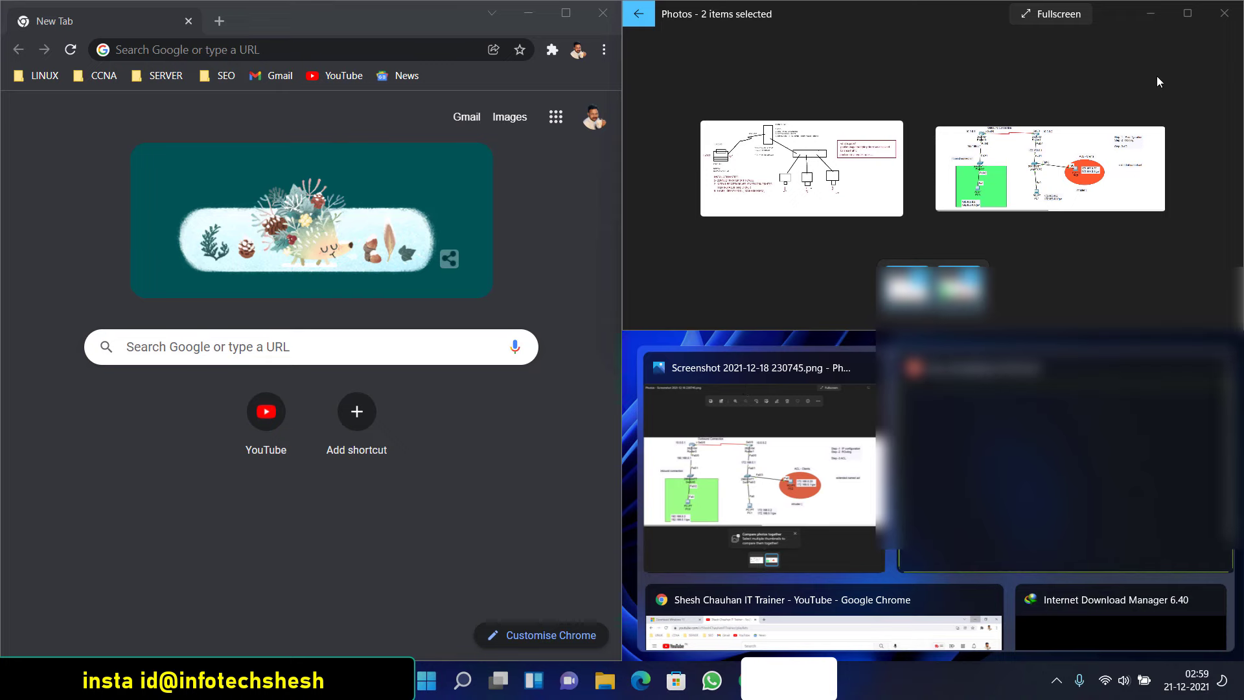
{"action": "left_click", "coordinate": [794, 145]}
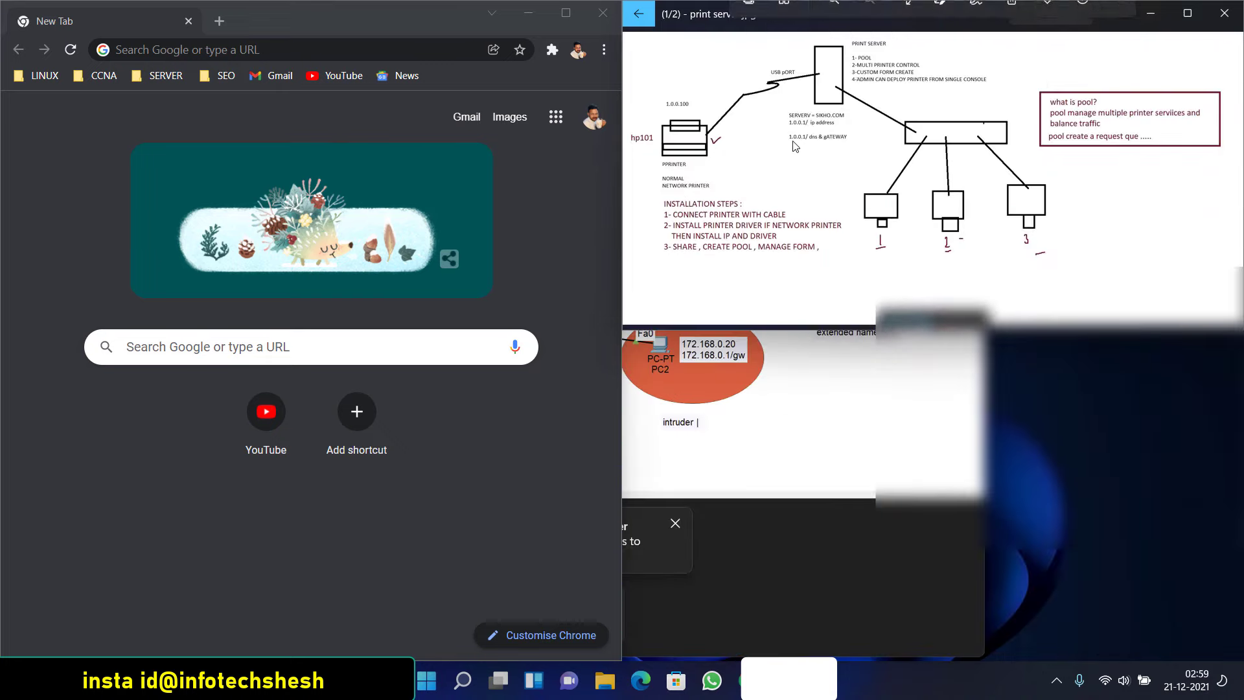
{"action": "mouse_move", "coordinate": [1186, 16]}
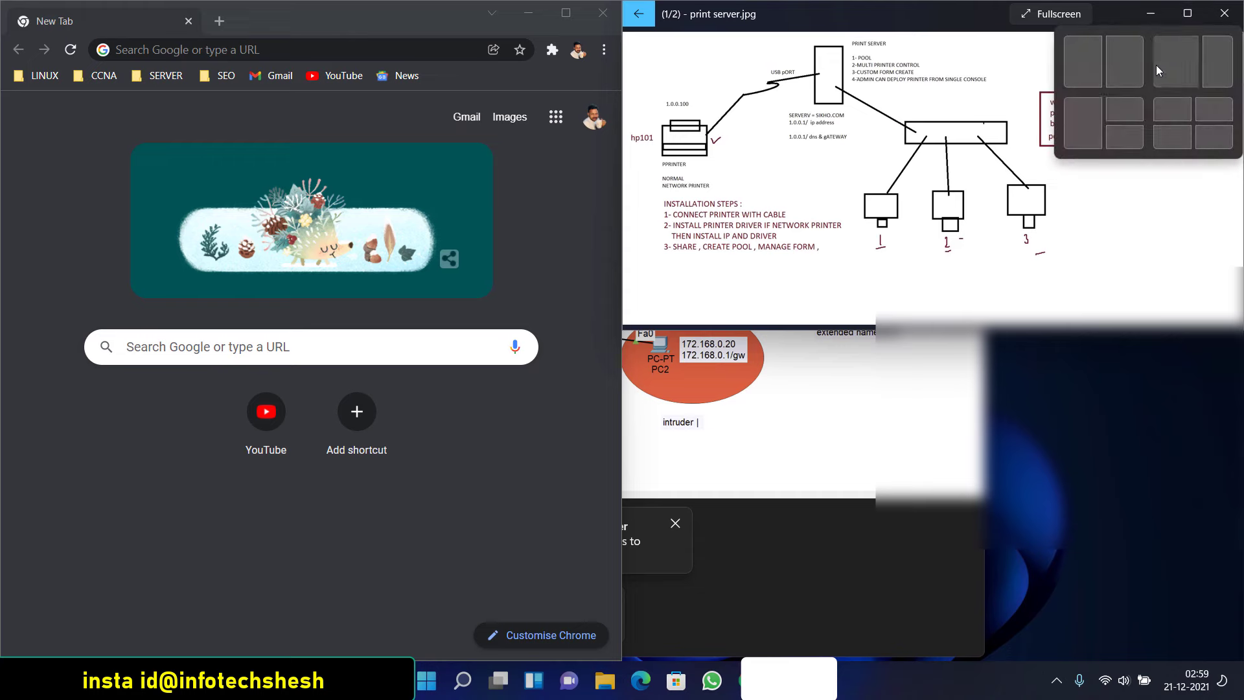
{"action": "left_click", "coordinate": [1126, 107]}
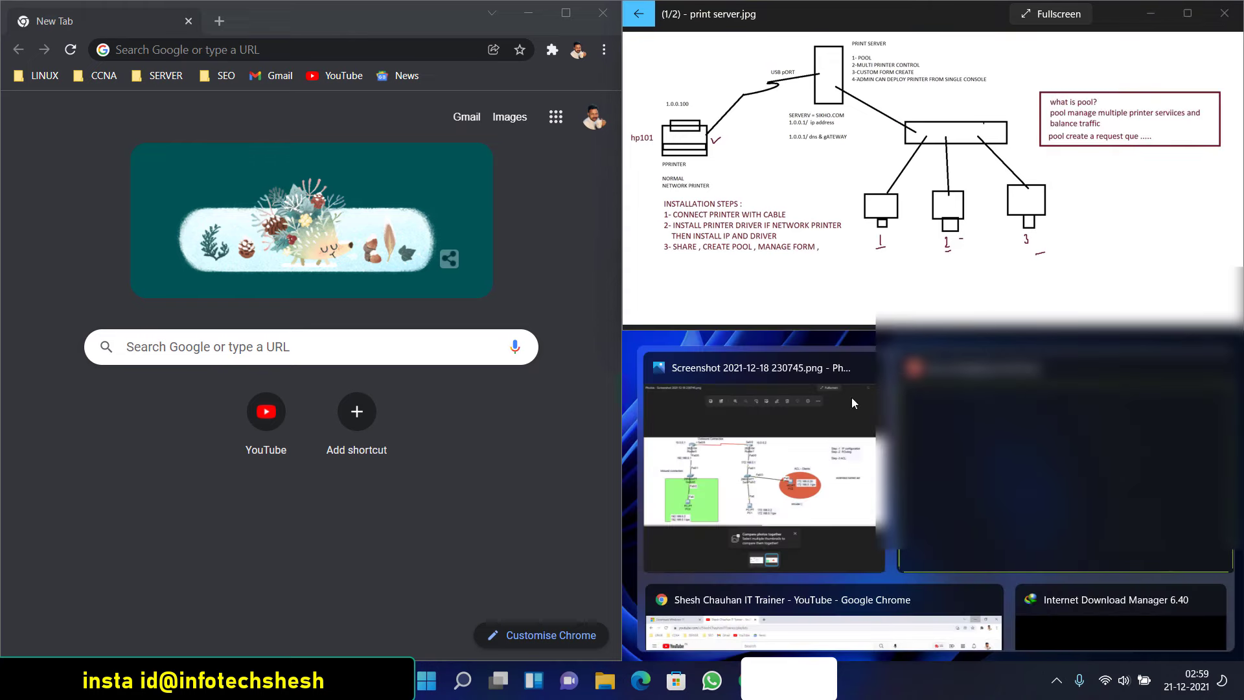
{"action": "left_click", "coordinate": [744, 423]}
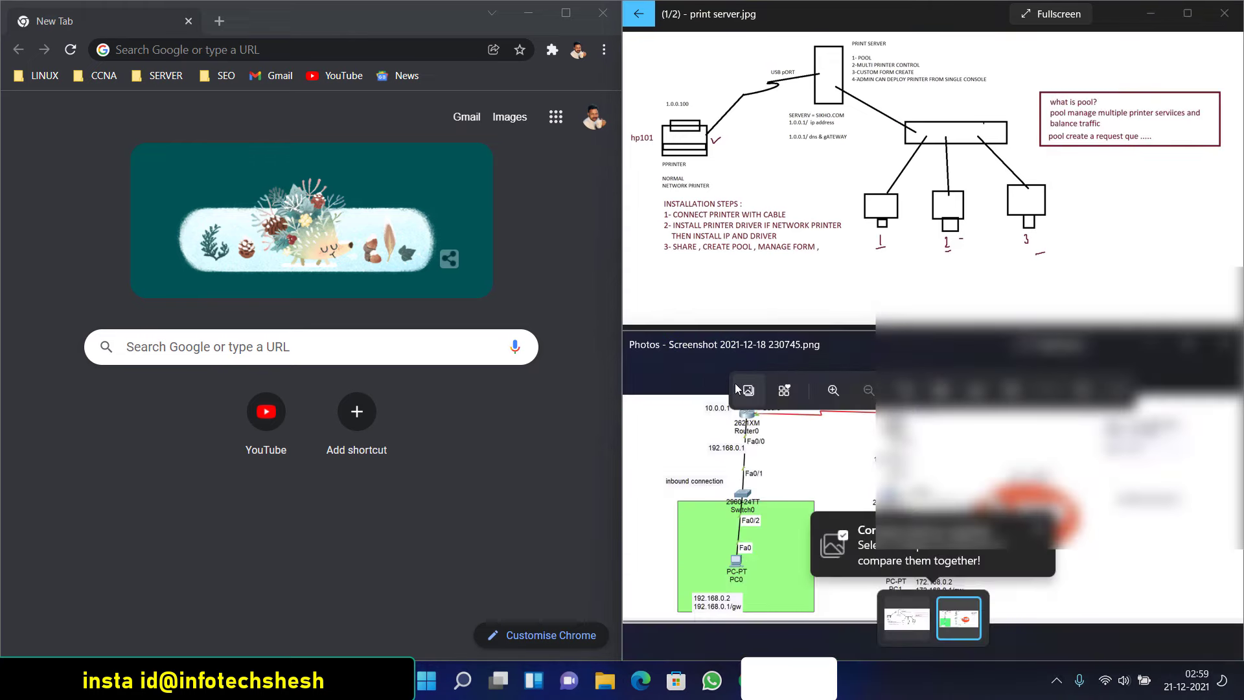
Close Chrome and both Photos image windows, leaving the desktop
{"action": "left_click", "coordinate": [603, 13]}
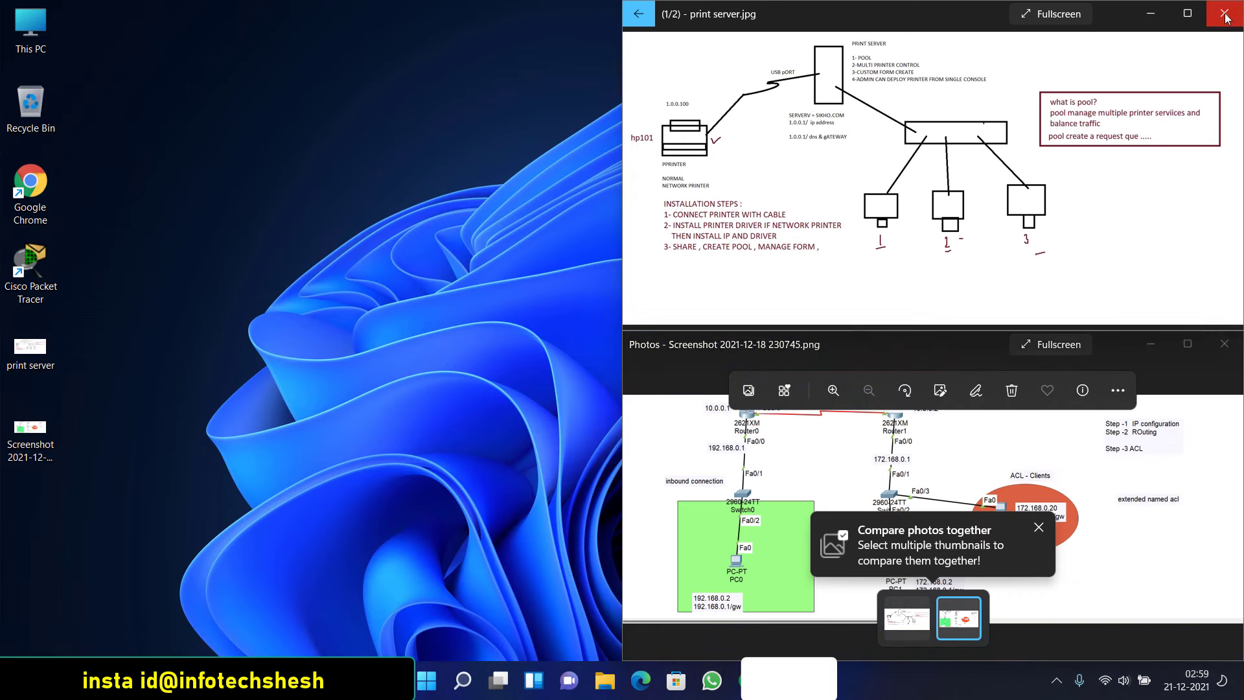
{"action": "left_click", "coordinate": [1224, 13]}
{"action": "left_click", "coordinate": [1224, 344]}
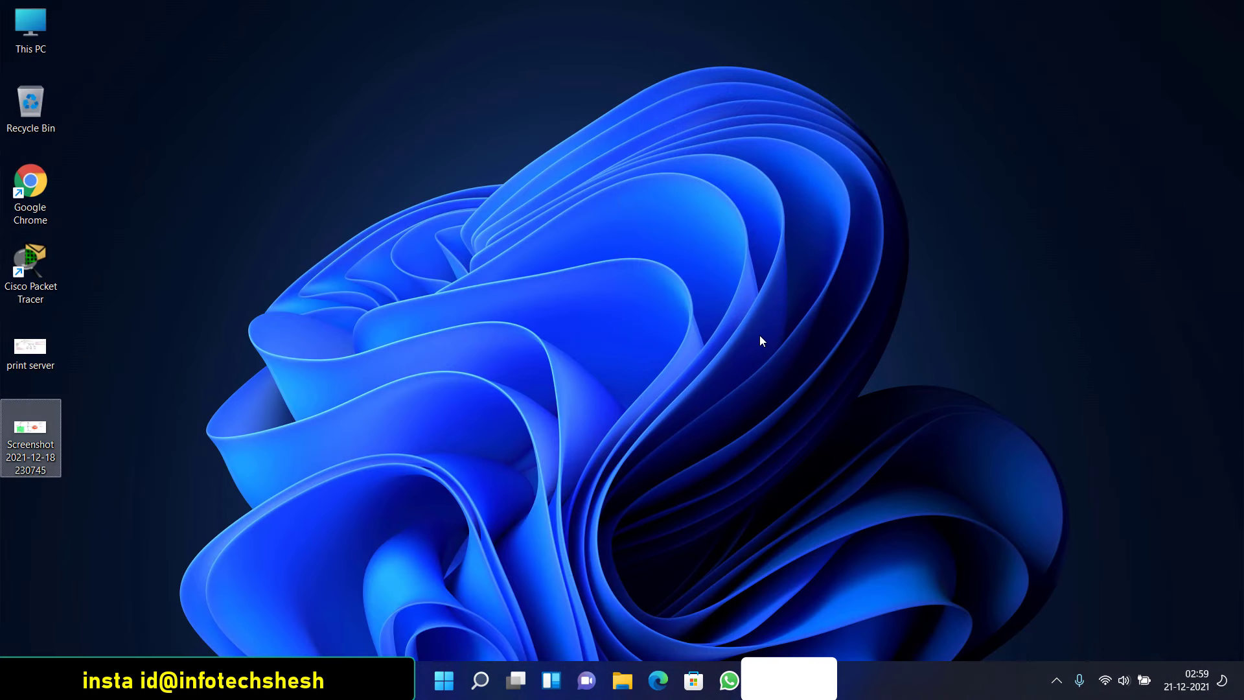
{"action": "left_click", "coordinate": [664, 313]}
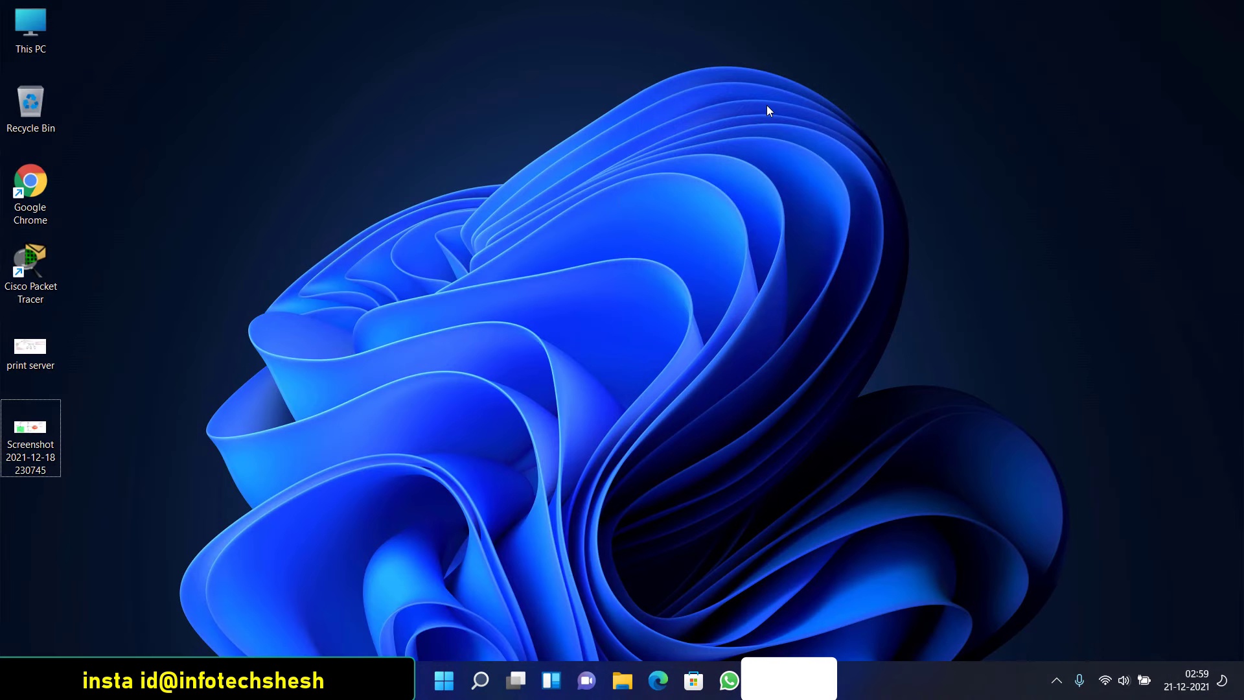
{"action": "right_click", "coordinate": [745, 62]}
{"action": "left_click", "coordinate": [778, 125]}
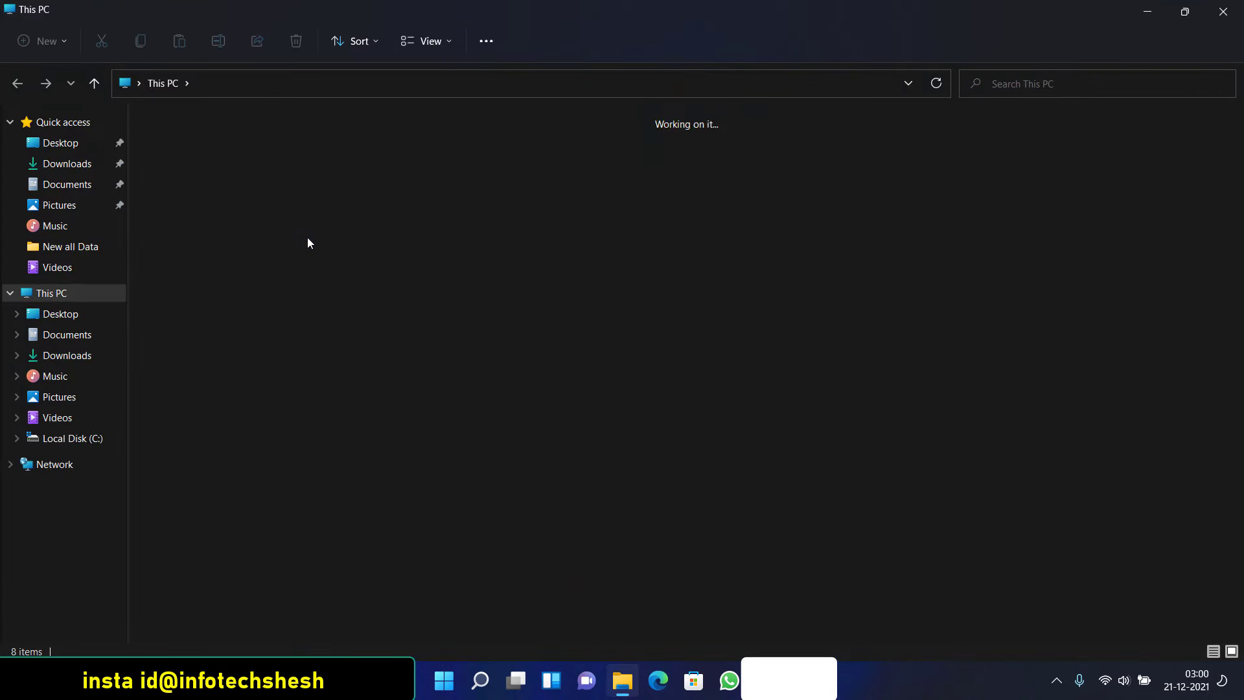
{"action": "left_click", "coordinate": [241, 268]}
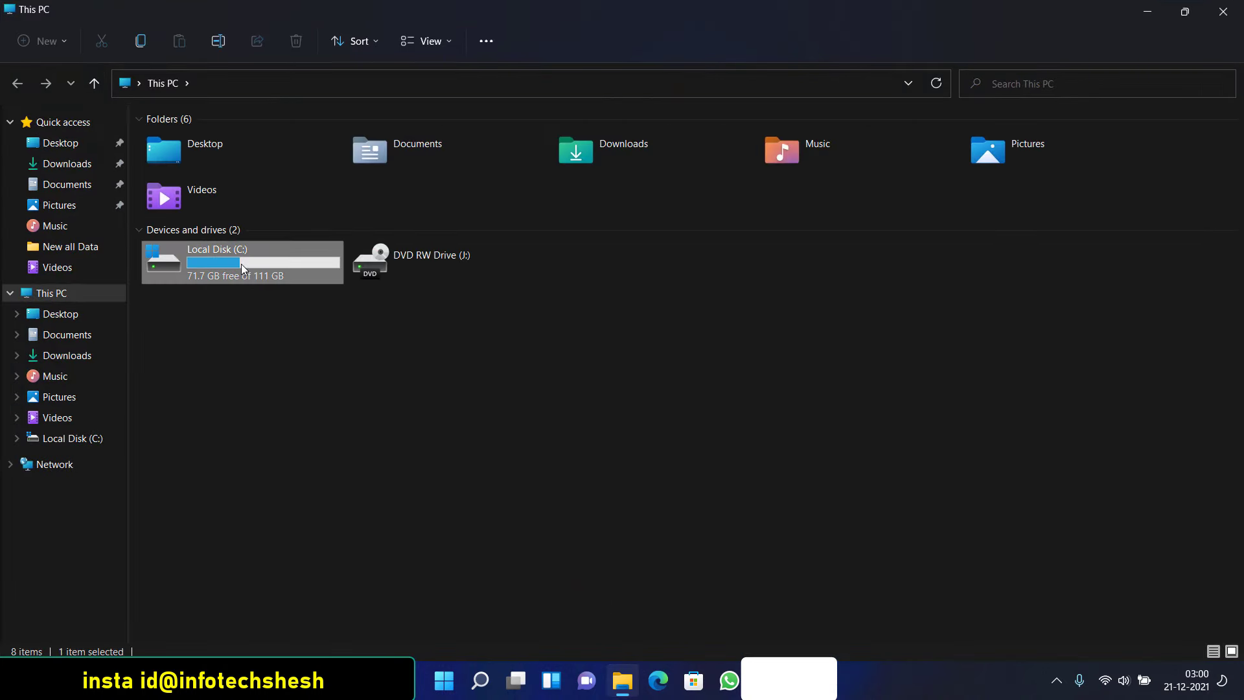
{"action": "left_click", "coordinate": [64, 170]}
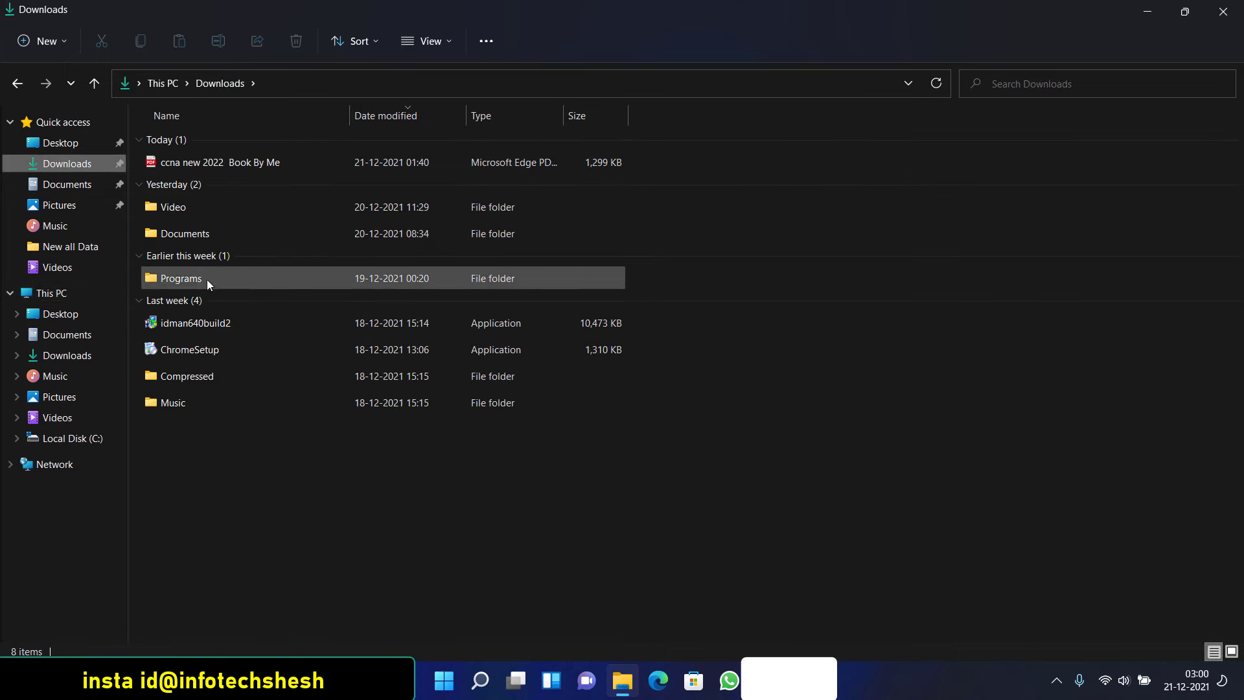
{"action": "left_click_drag", "start_coordinate": [246, 443], "coordinate": [255, 459]}
{"action": "left_click_drag", "start_coordinate": [212, 345], "coordinate": [188, 137]}
{"action": "left_click", "coordinate": [1223, 11]}
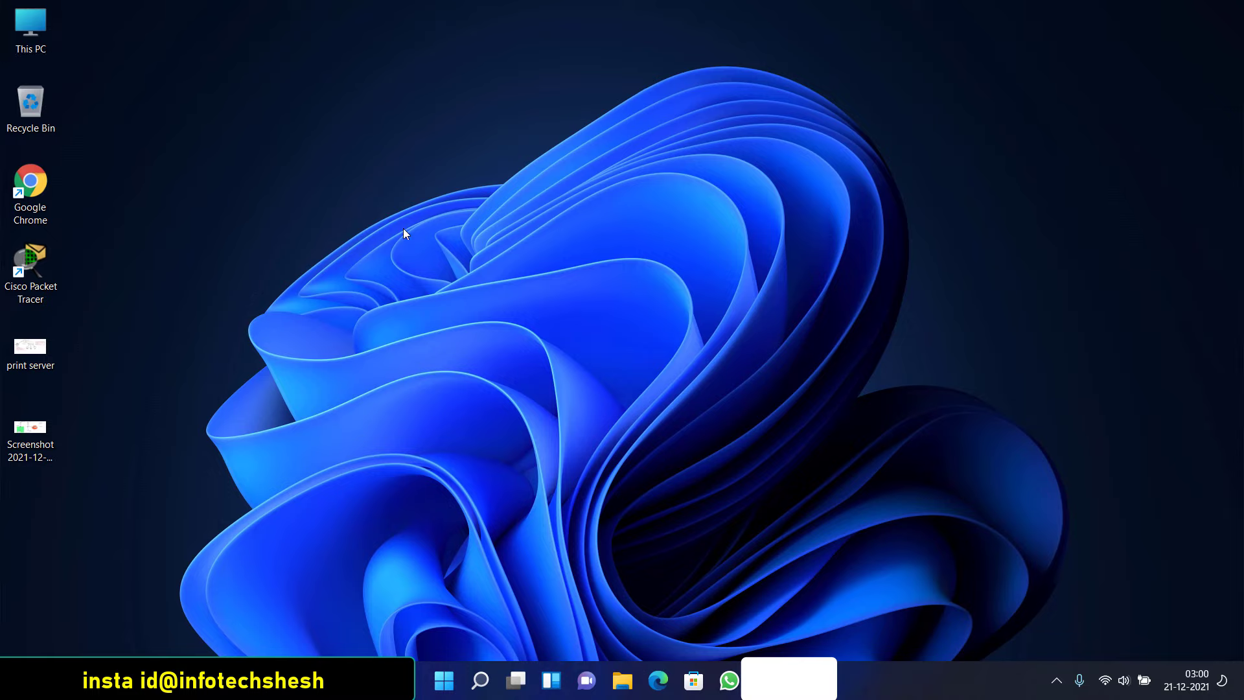
{"action": "key", "text": "super+p"}
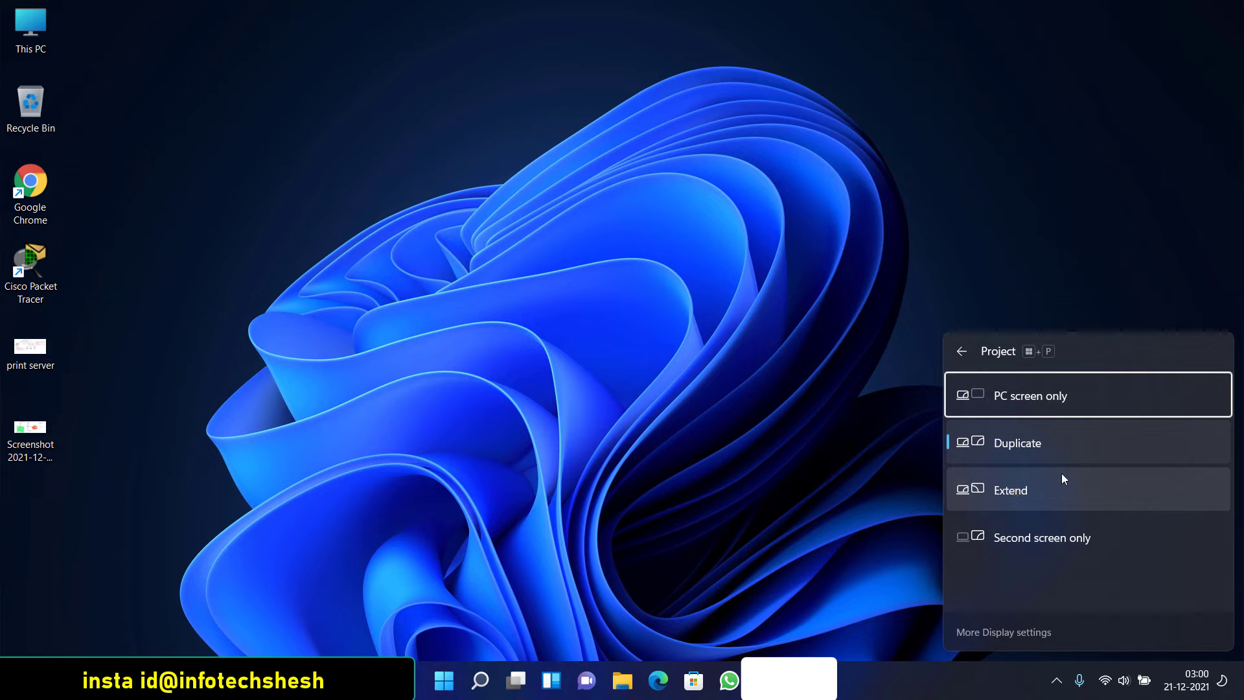
{"action": "left_click", "coordinate": [813, 322]}
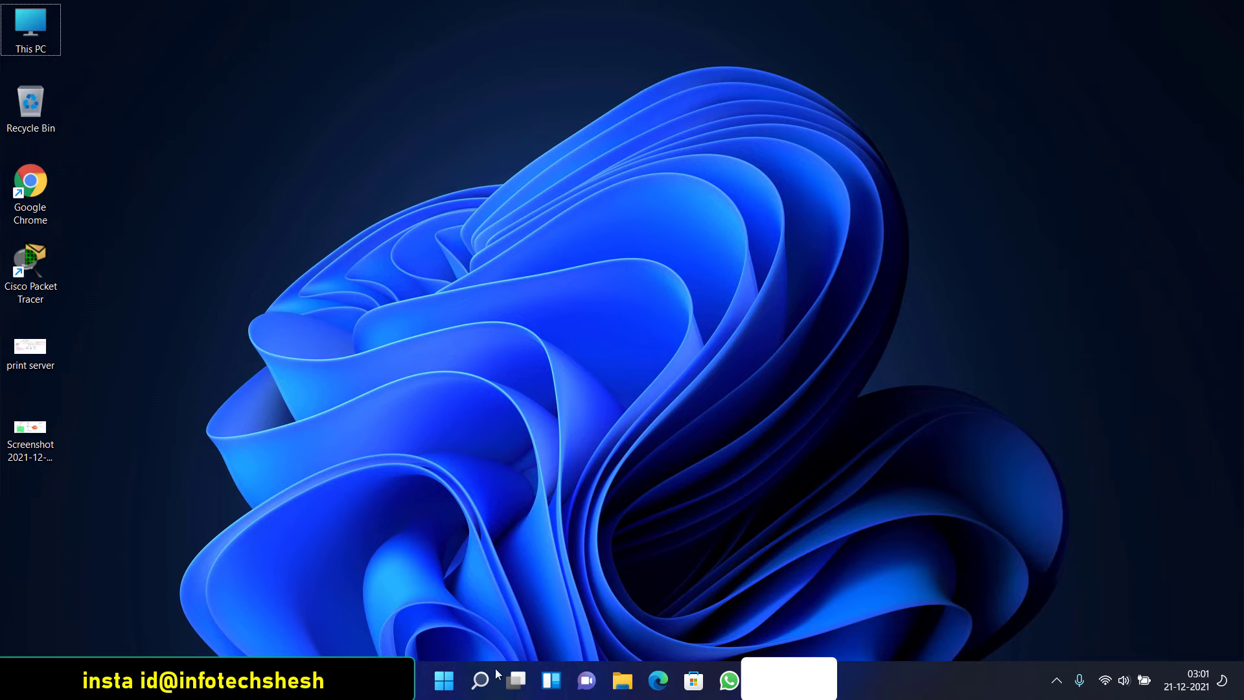
{"action": "left_click", "coordinate": [443, 680]}
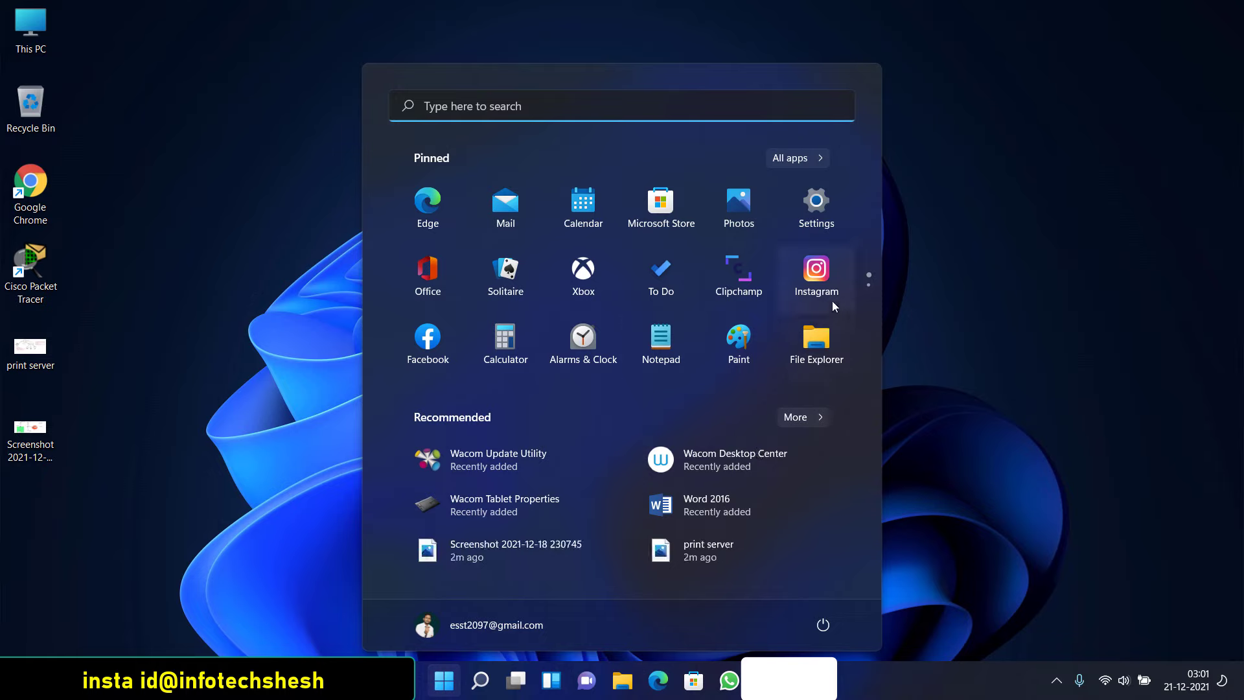
{"action": "left_click", "coordinate": [806, 218]}
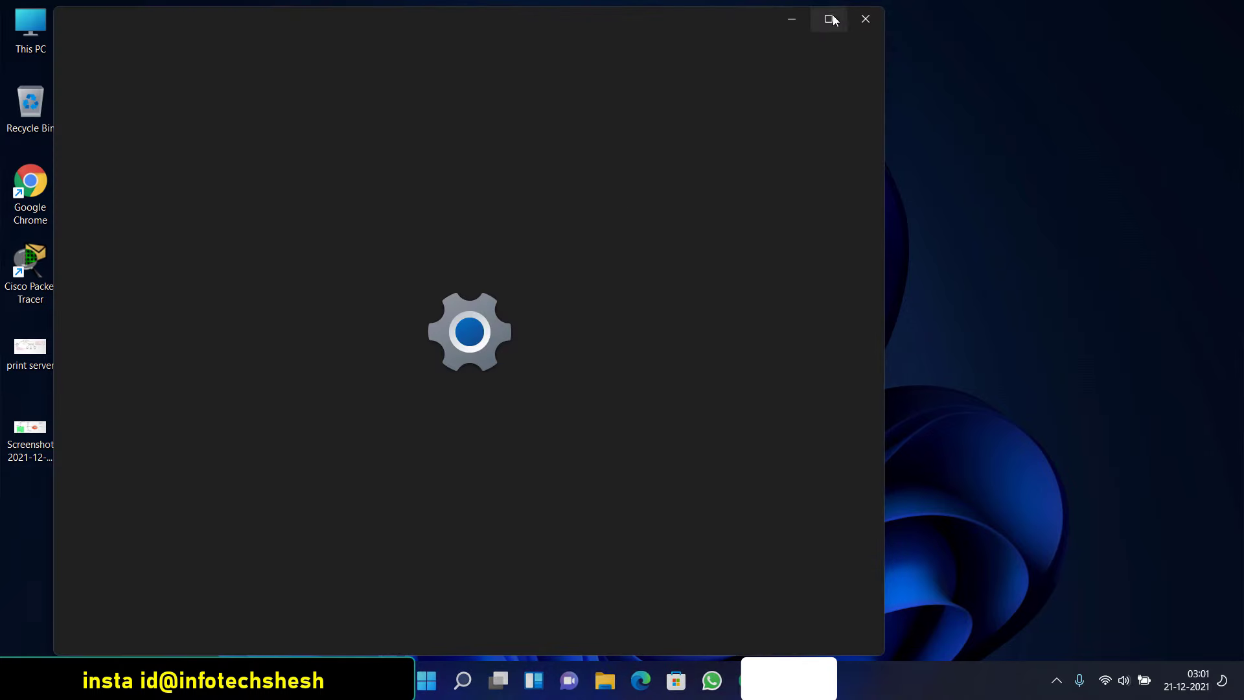
{"action": "left_click", "coordinate": [829, 18]}
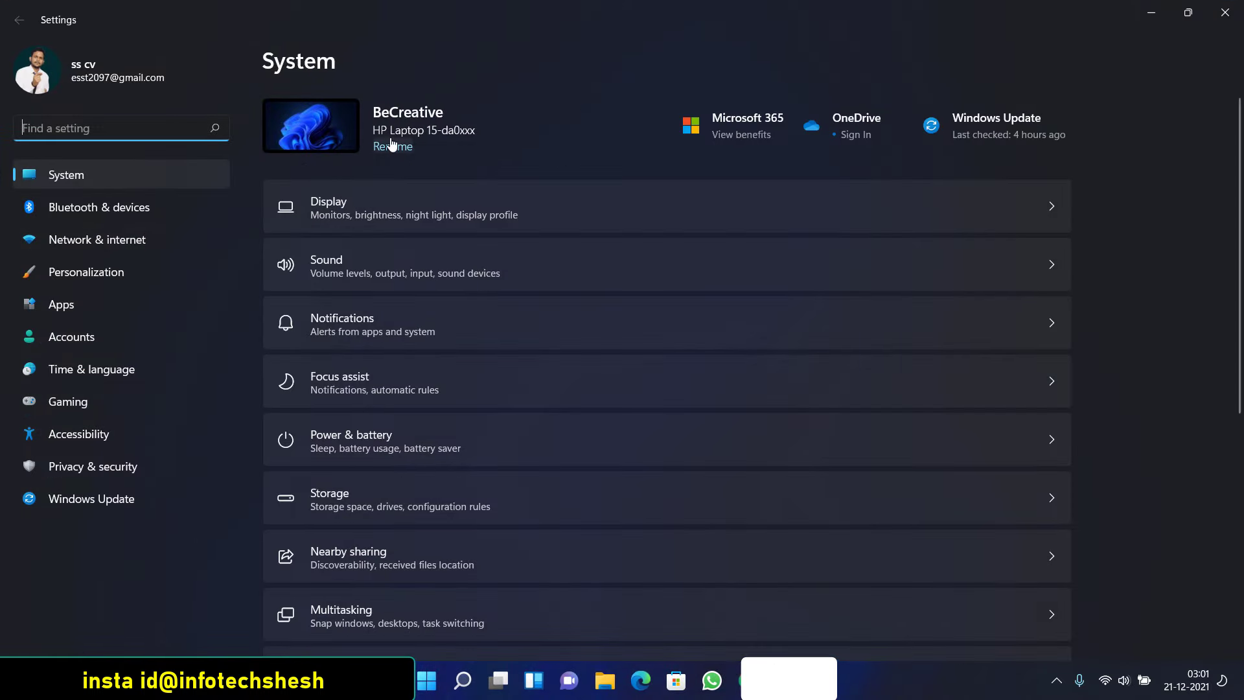
{"action": "left_click", "coordinate": [716, 135]}
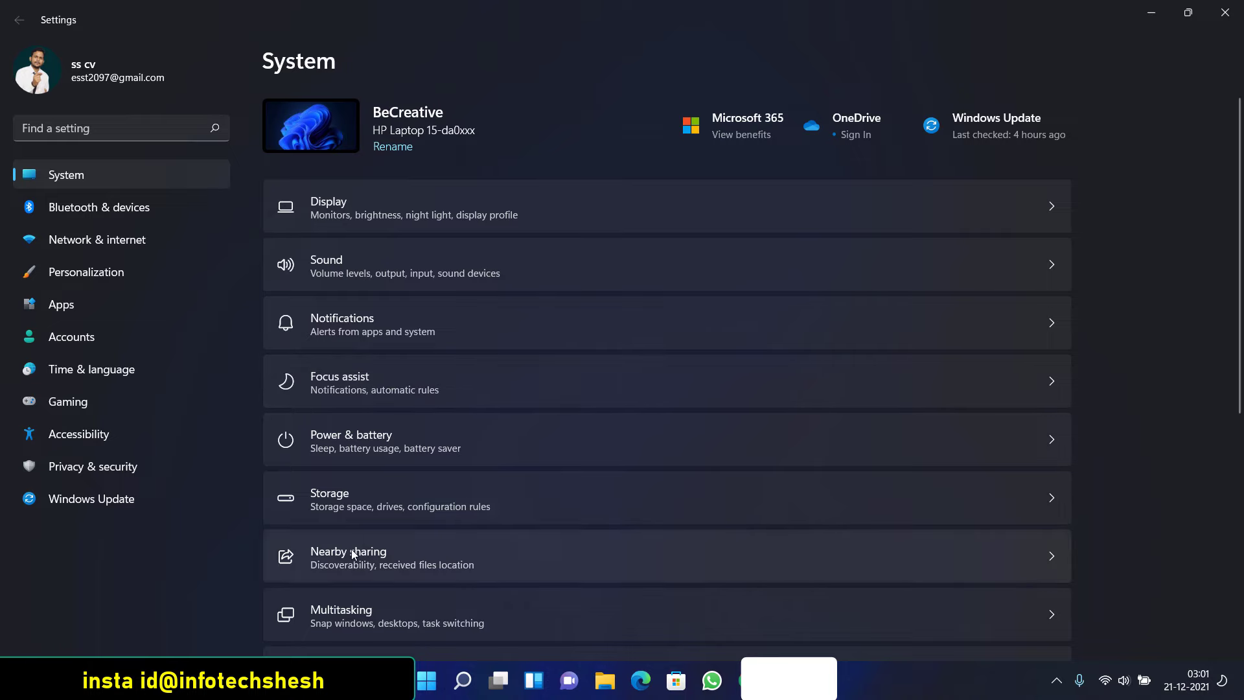
{"action": "scroll", "coordinate": [356, 531], "scroll_direction": "down", "scroll_amount": 5}
{"action": "scroll", "coordinate": [365, 422], "scroll_direction": "down", "scroll_amount": 3}
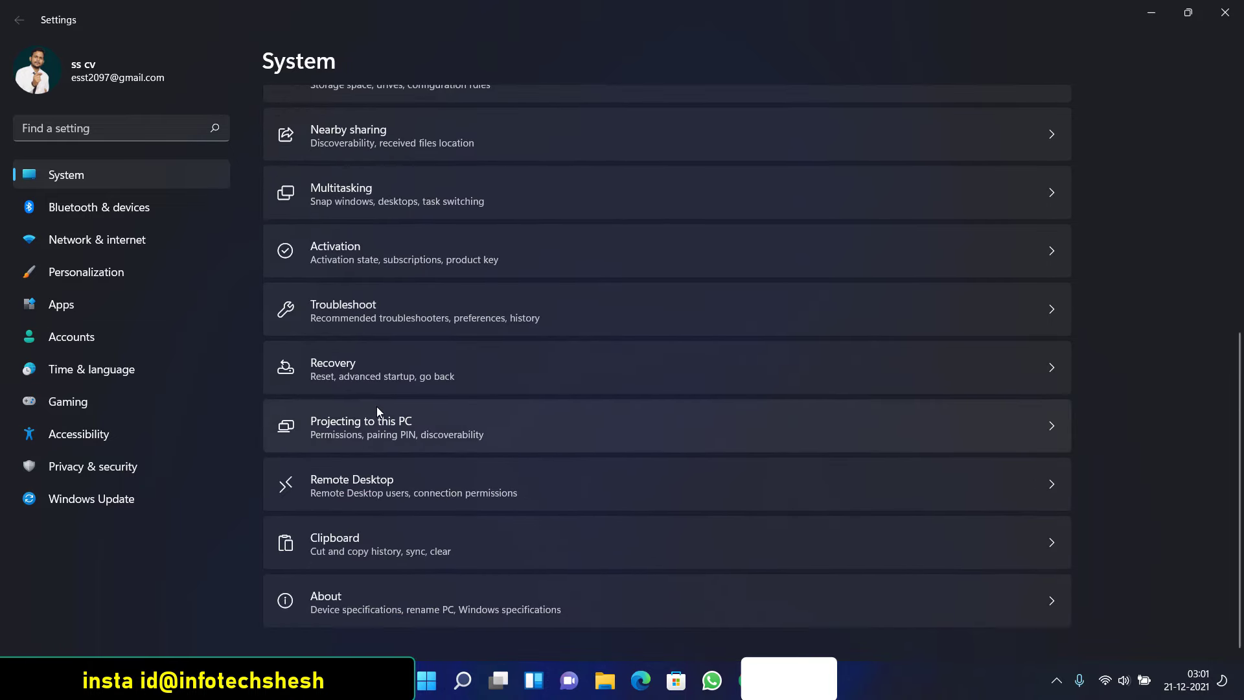
{"action": "scroll", "coordinate": [377, 411], "scroll_direction": "up", "scroll_amount": 5}
{"action": "scroll", "coordinate": [382, 405], "scroll_direction": "up", "scroll_amount": 2}
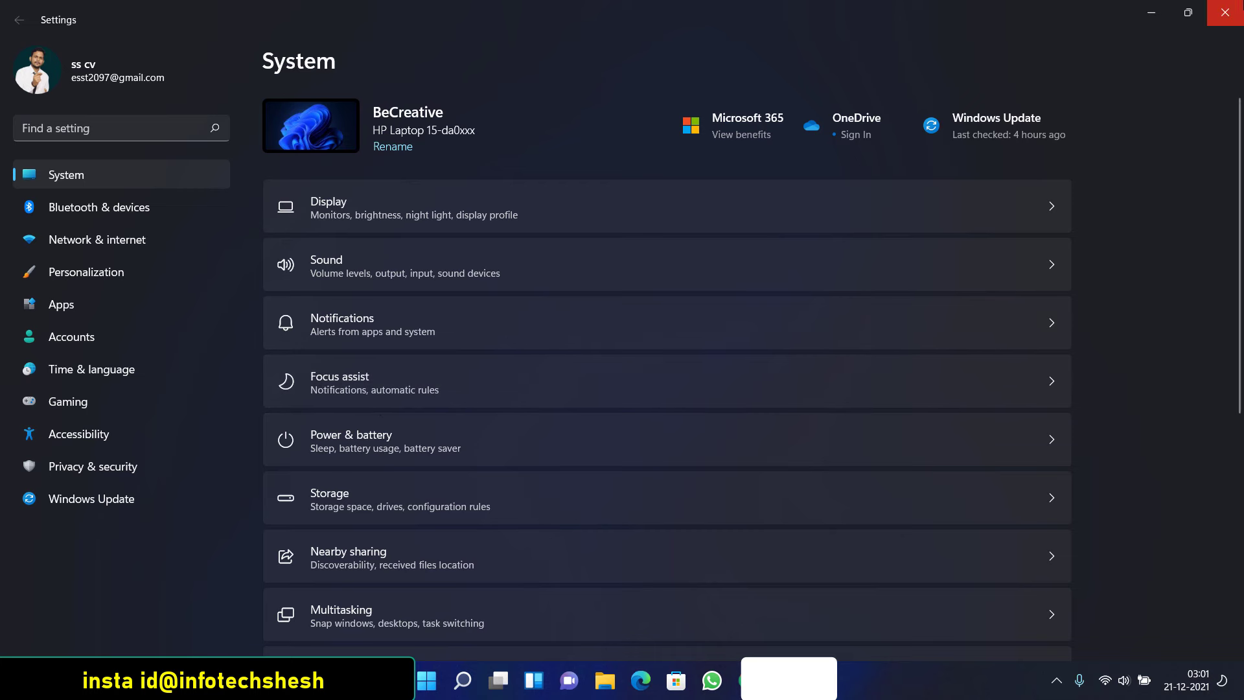
{"action": "left_click", "coordinate": [1225, 13]}
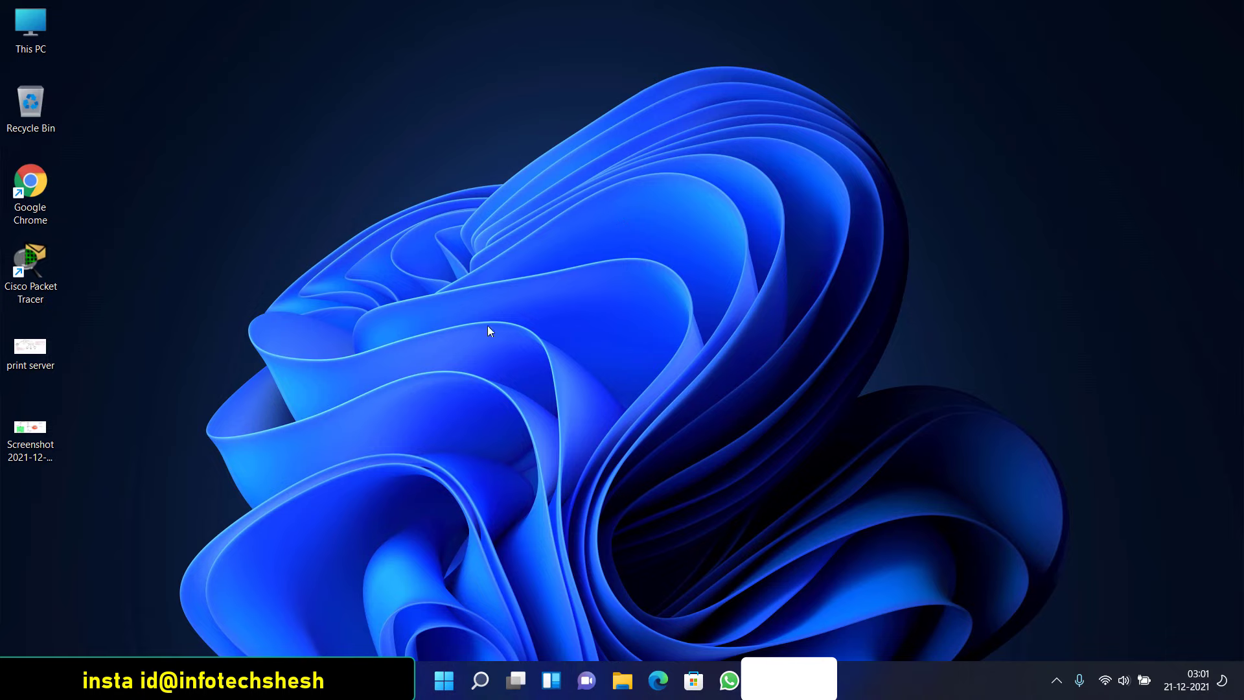
Launch Settings from Start and go to Privacy & security › Windows Security
{"action": "left_click", "coordinate": [534, 340]}
{"action": "left_click", "coordinate": [445, 680]}
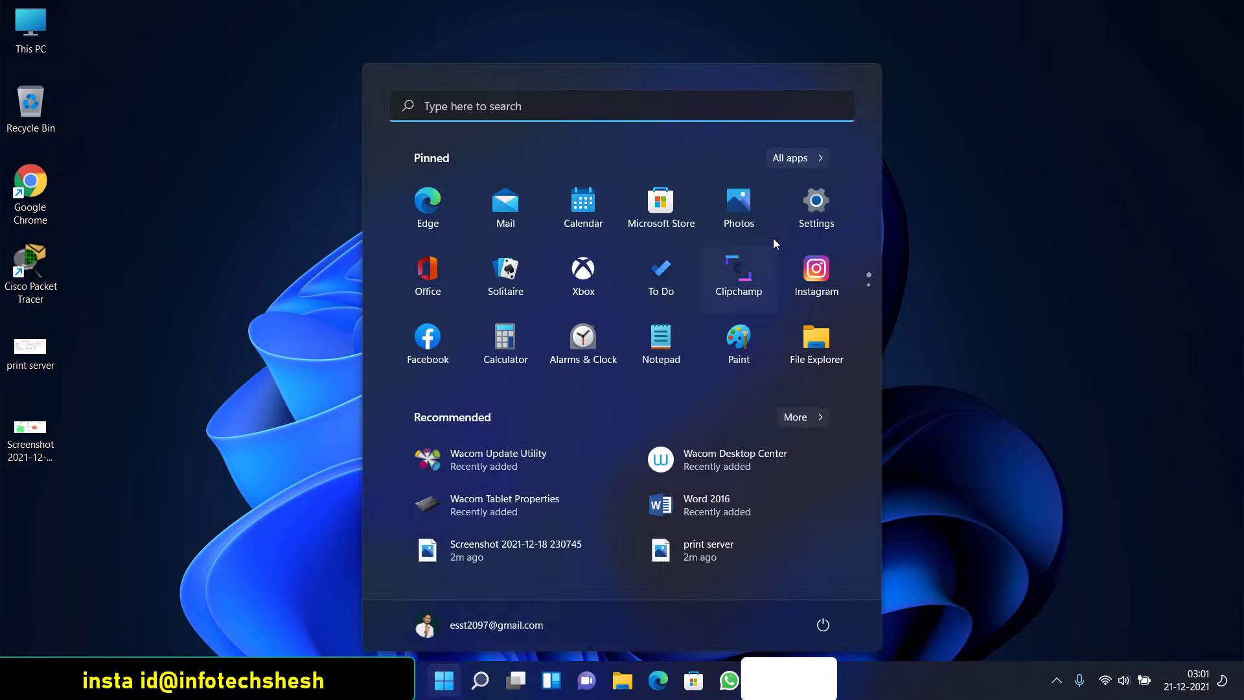
{"action": "left_click", "coordinate": [816, 202]}
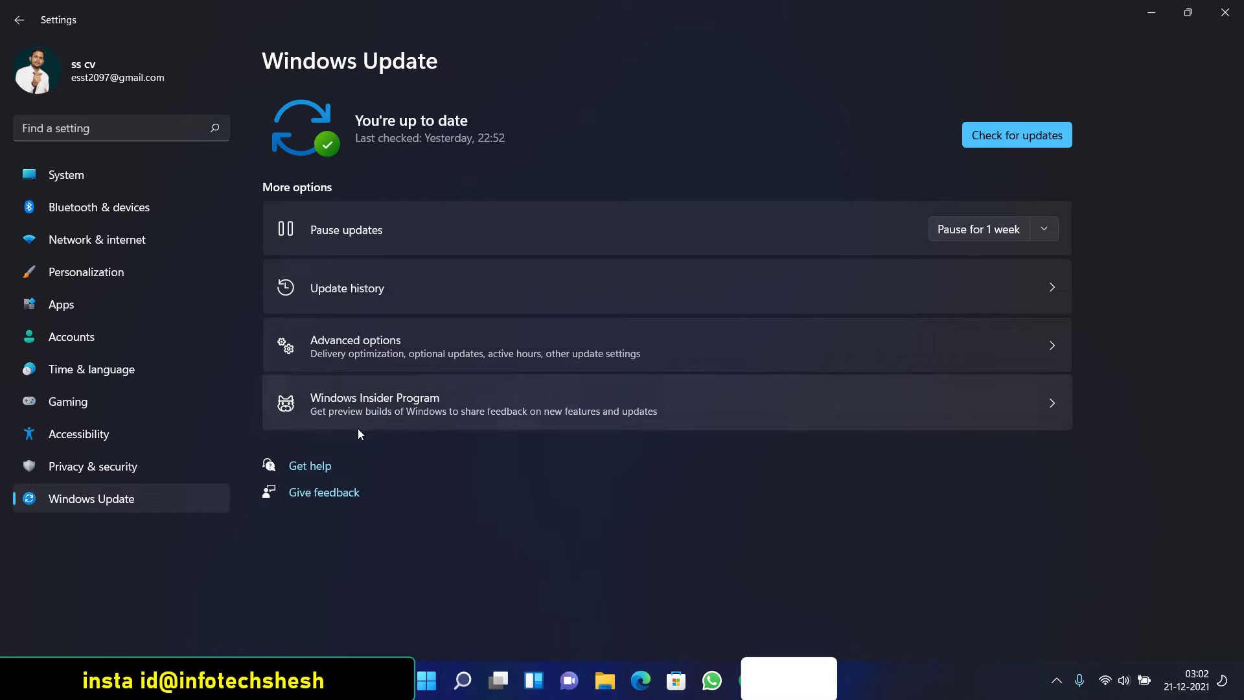
{"action": "left_click", "coordinate": [108, 465]}
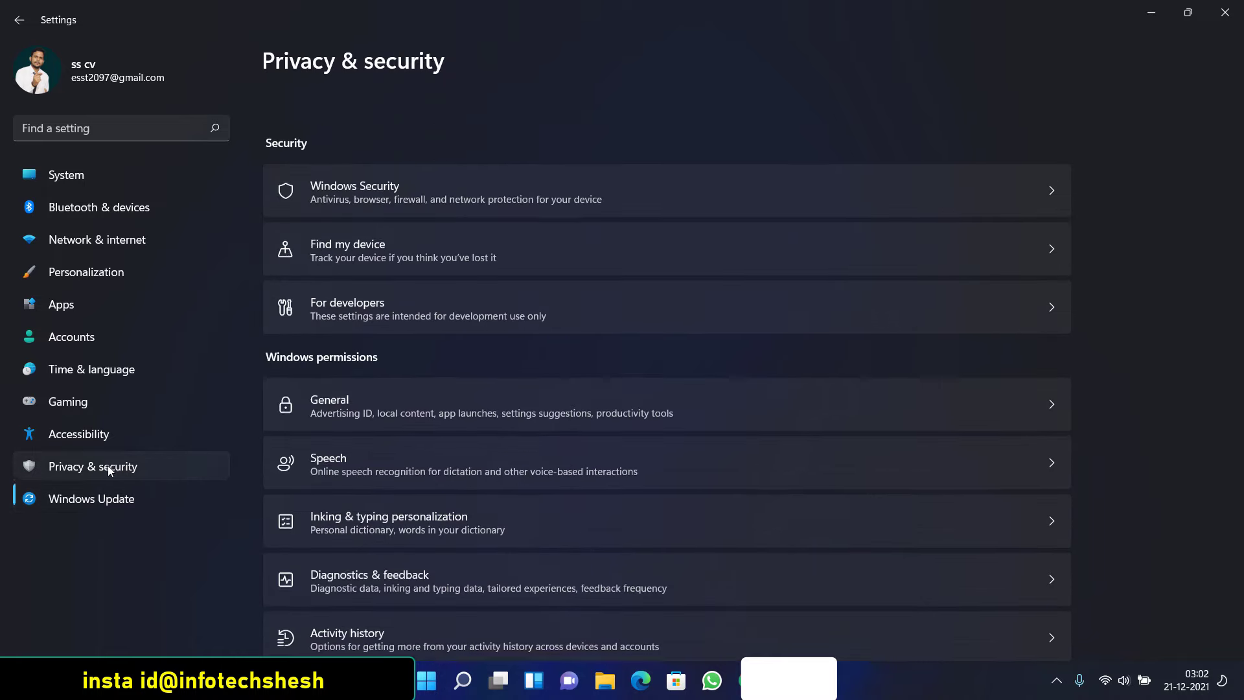
{"action": "left_click", "coordinate": [426, 156]}
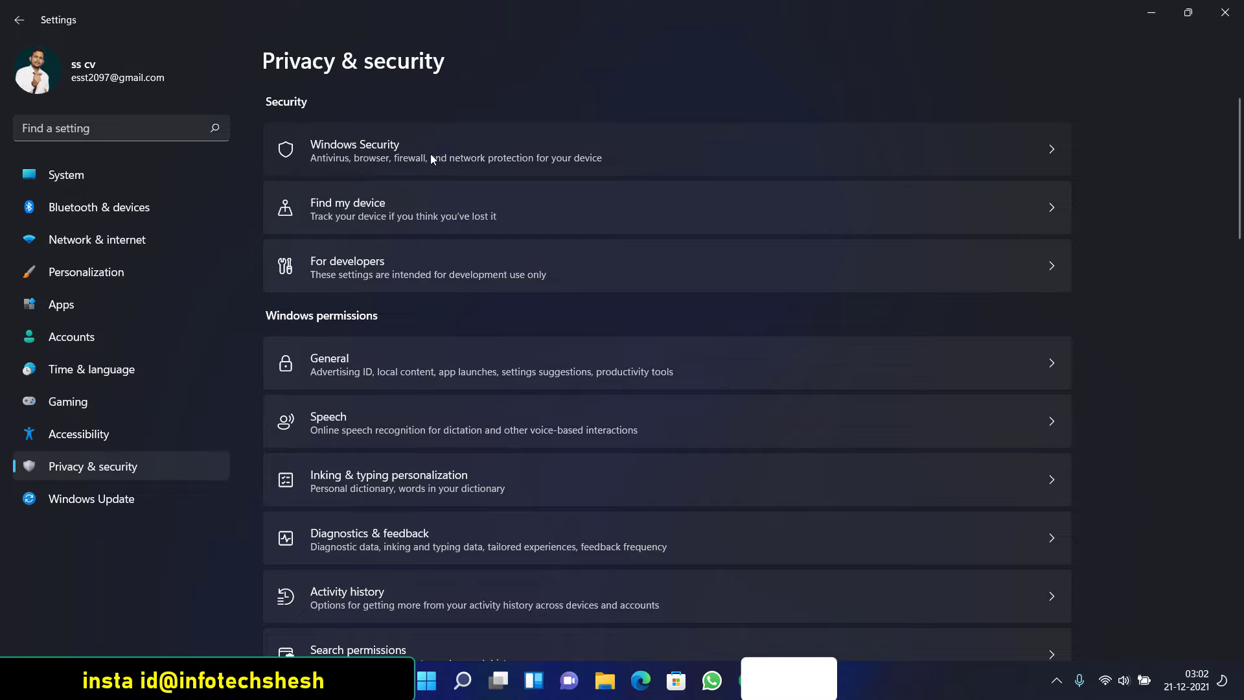
{"action": "left_click", "coordinate": [924, 157]}
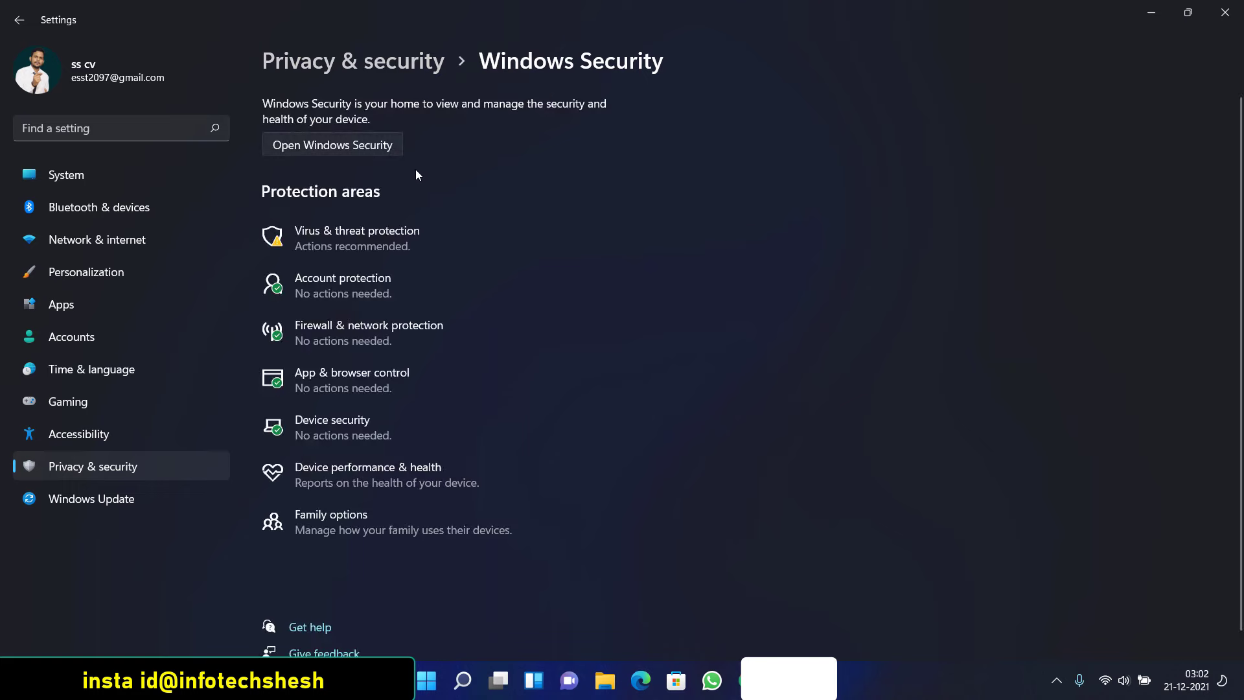
{"action": "left_click", "coordinate": [354, 241]}
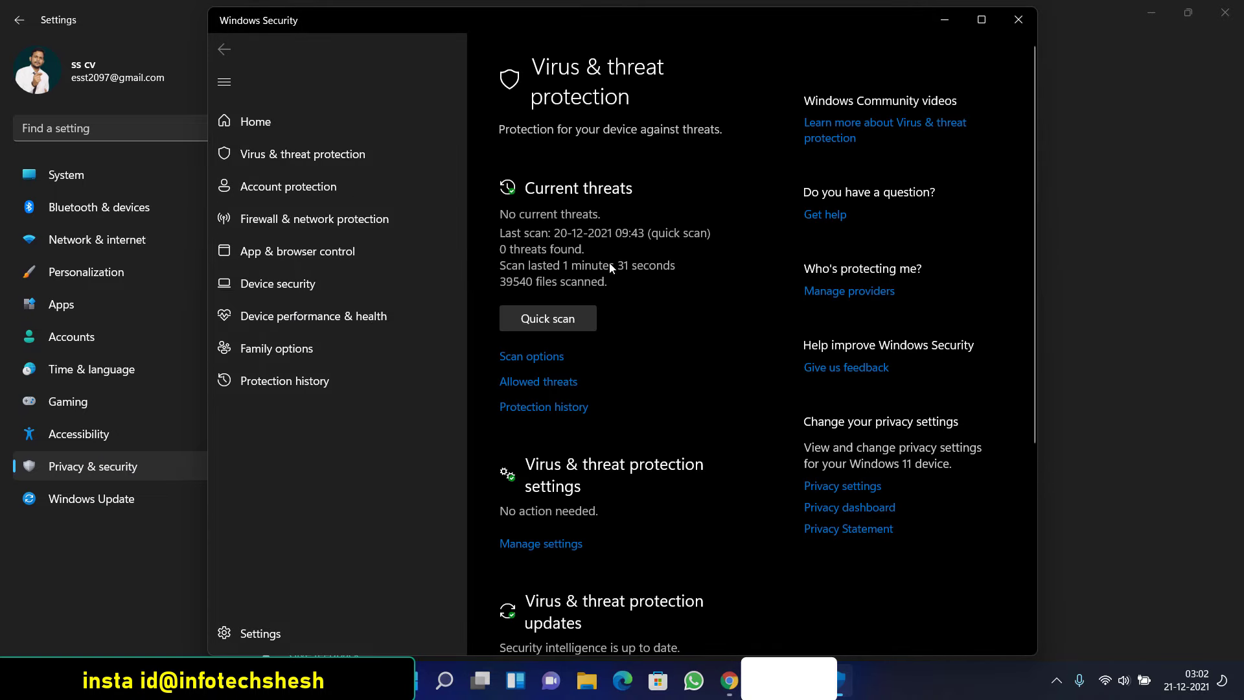
{"action": "scroll", "coordinate": [597, 313], "scroll_direction": "down", "scroll_amount": 5}
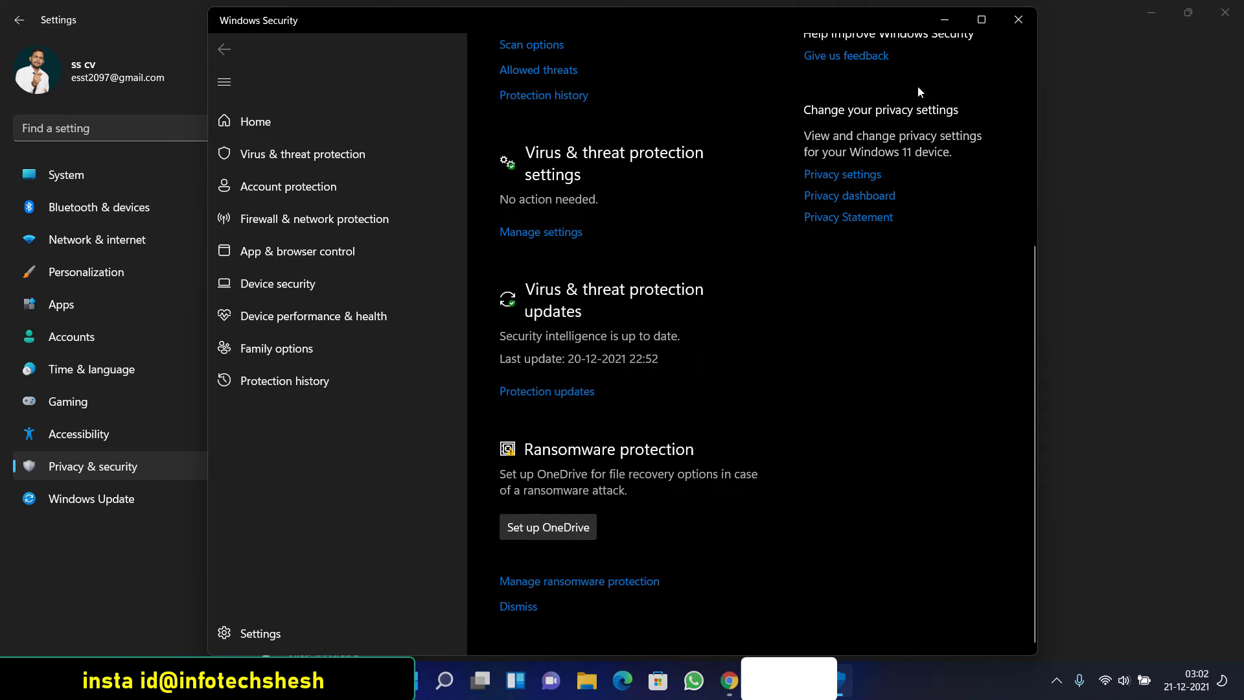
{"action": "left_click", "coordinate": [1018, 19]}
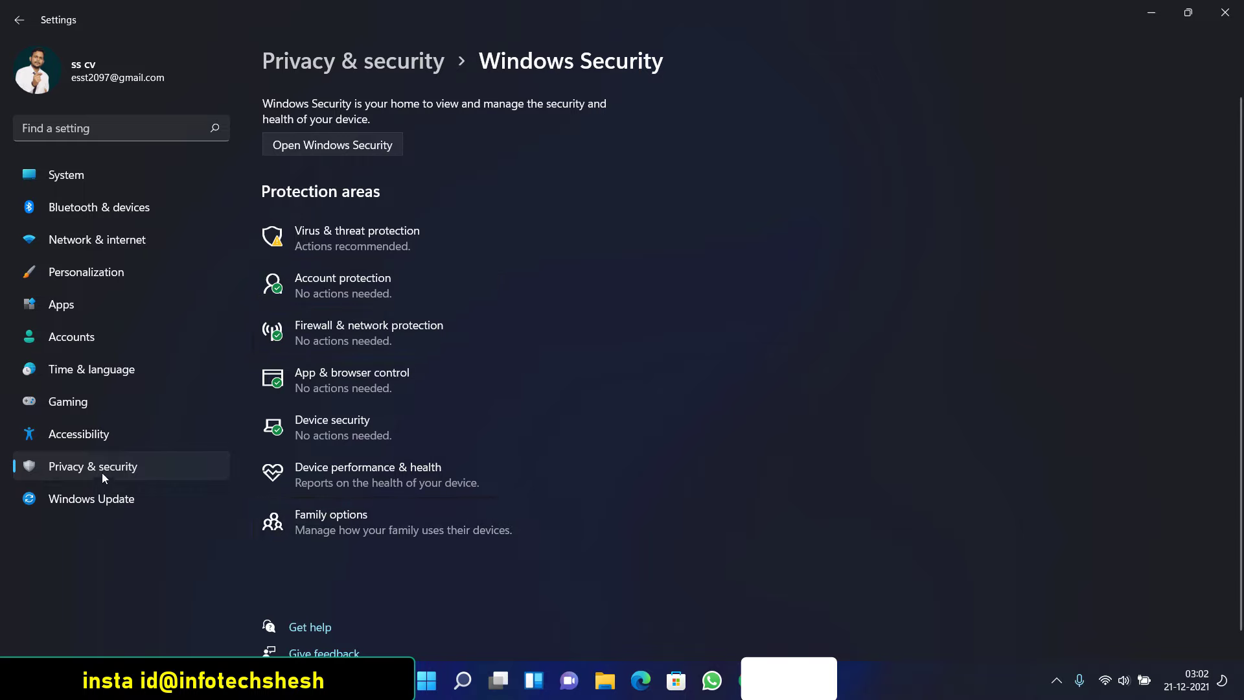
Pick the lime-green custom pointer in Accessibility › Mouse pointer and touch, keep it small, close Settings
{"action": "left_click", "coordinate": [79, 437]}
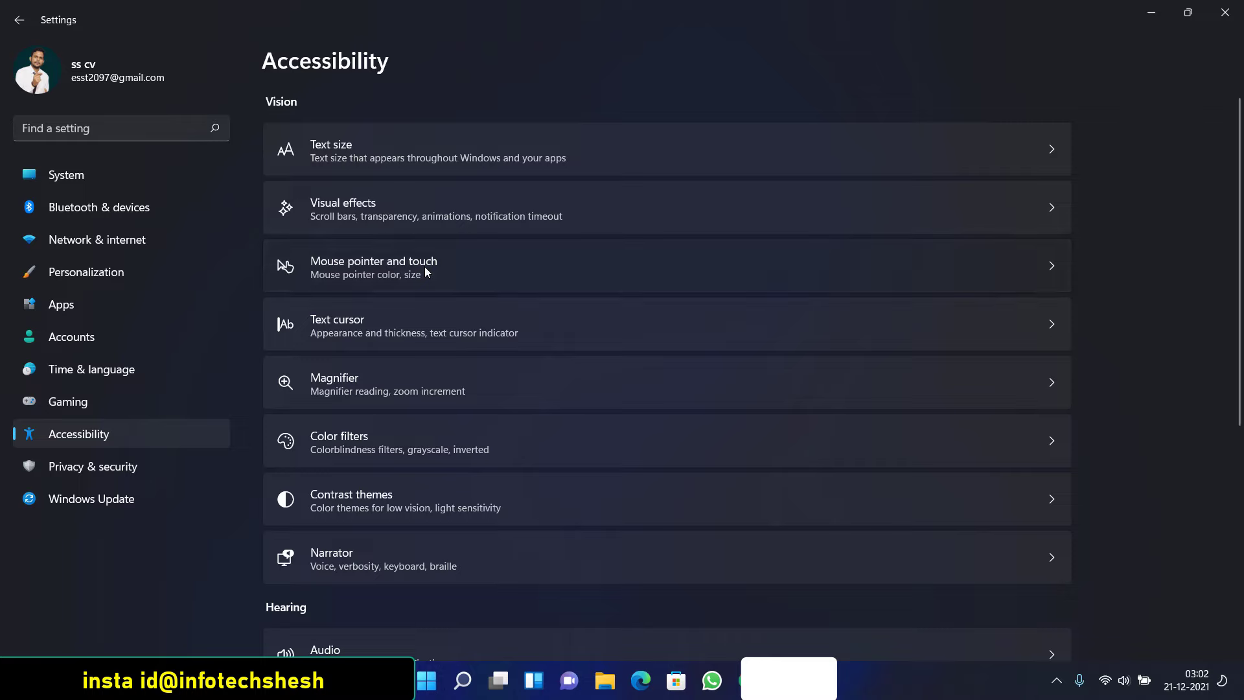
{"action": "left_click", "coordinate": [351, 266]}
{"action": "left_click", "coordinate": [561, 262]}
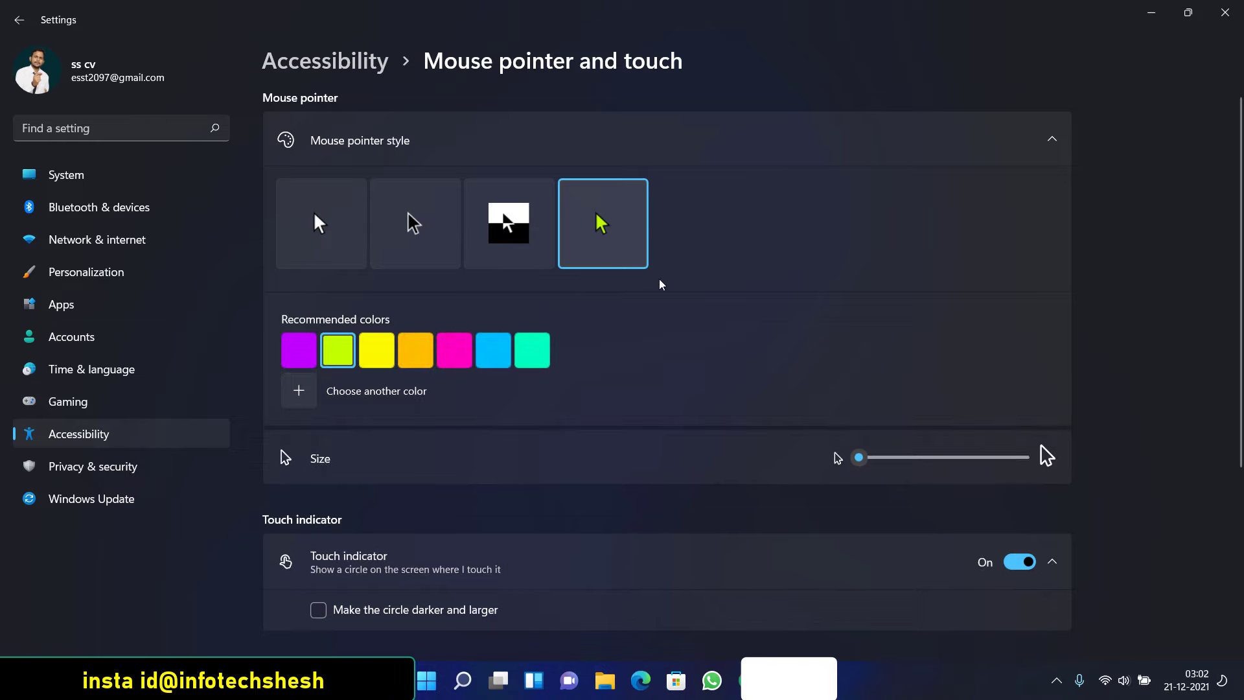
{"action": "left_click_drag", "start_coordinate": [859, 457], "coordinate": [944, 439]}
{"action": "left_click_drag", "start_coordinate": [920, 457], "coordinate": [872, 467]}
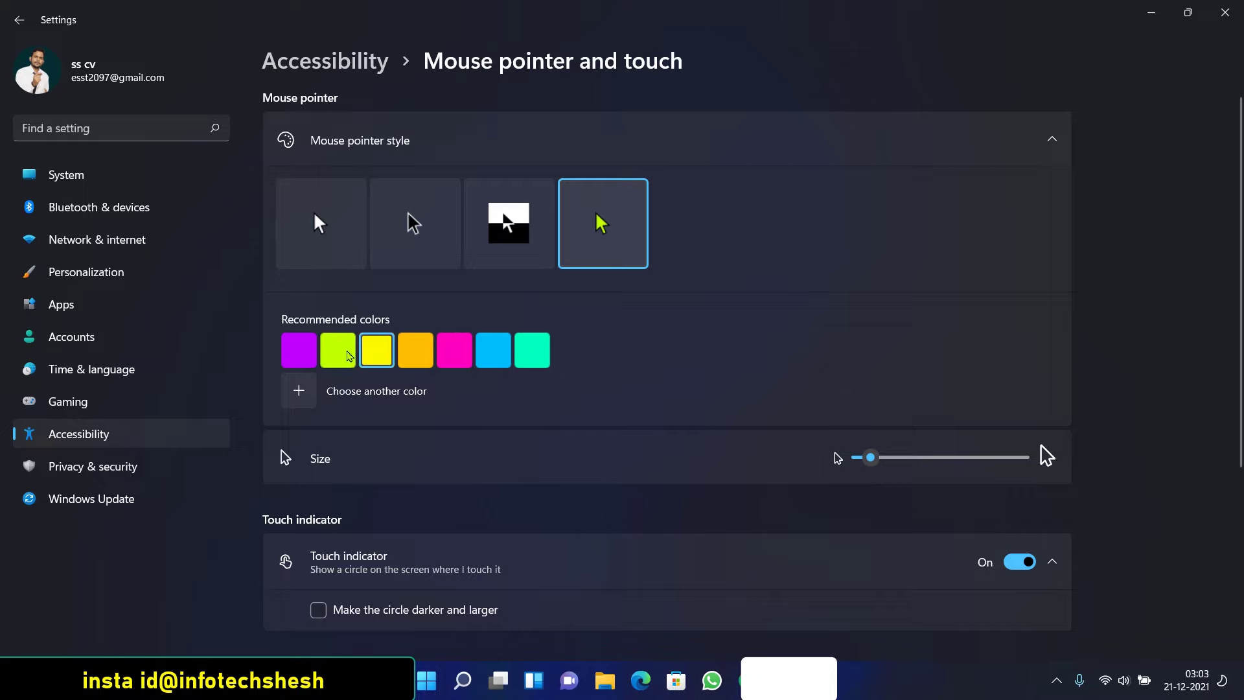
{"action": "left_click", "coordinate": [1224, 12]}
Reopen Settings and turn off the controller button opening Xbox Game Bar under Gaming
{"action": "left_click", "coordinate": [444, 680]}
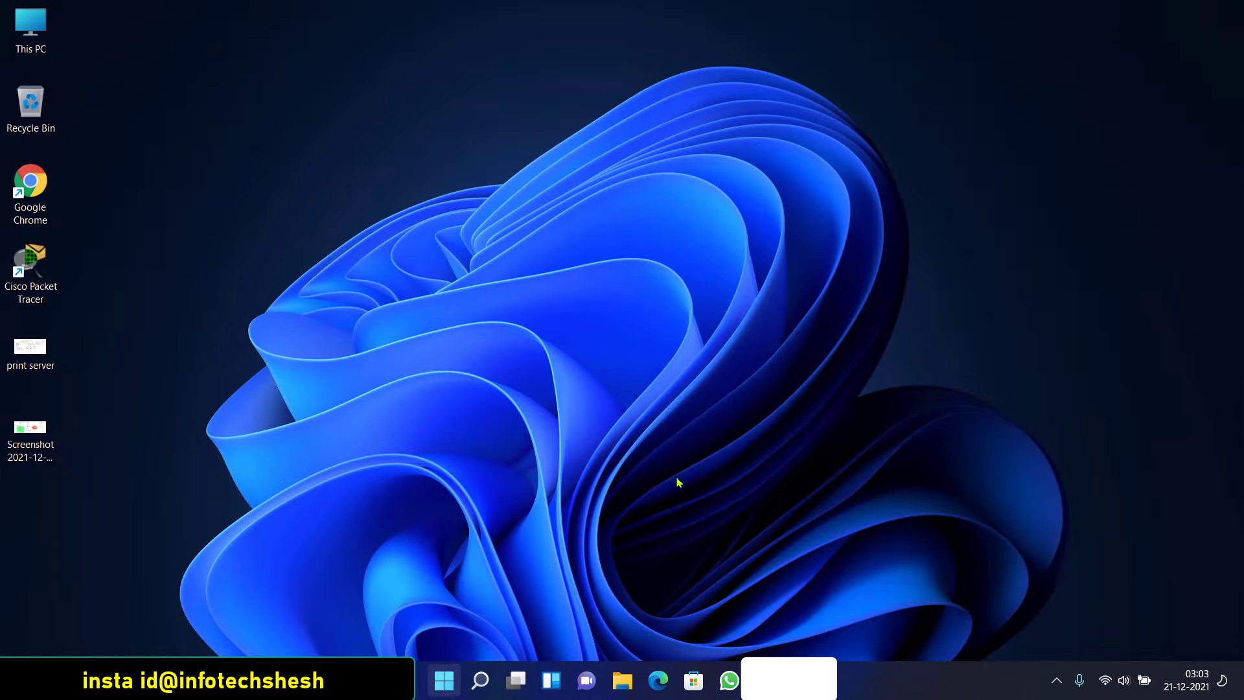
{"action": "left_click", "coordinate": [811, 204]}
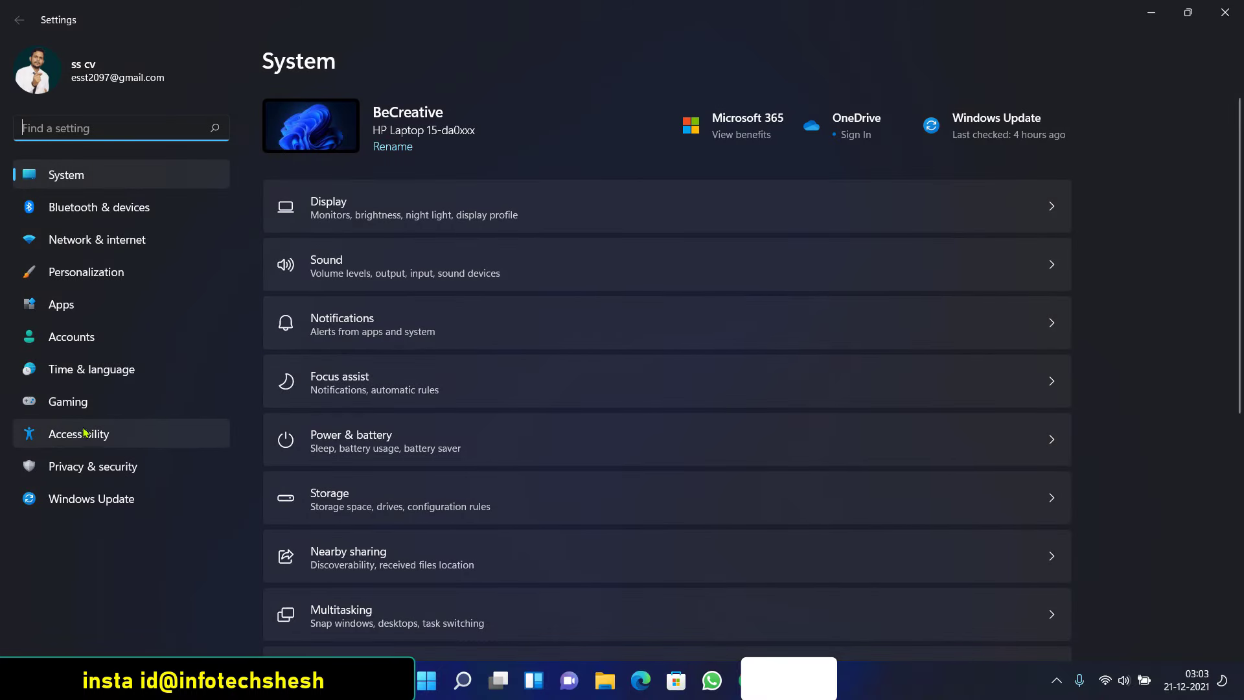
{"action": "left_click", "coordinate": [83, 447]}
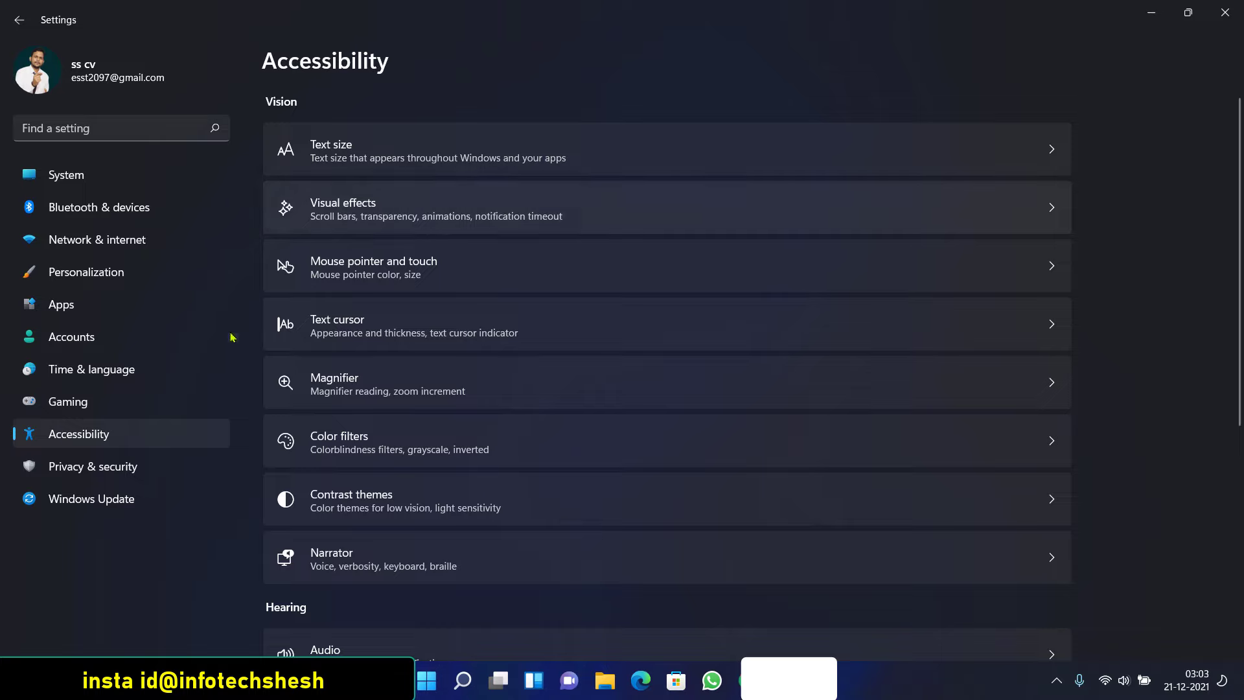
{"action": "left_click", "coordinate": [81, 402]}
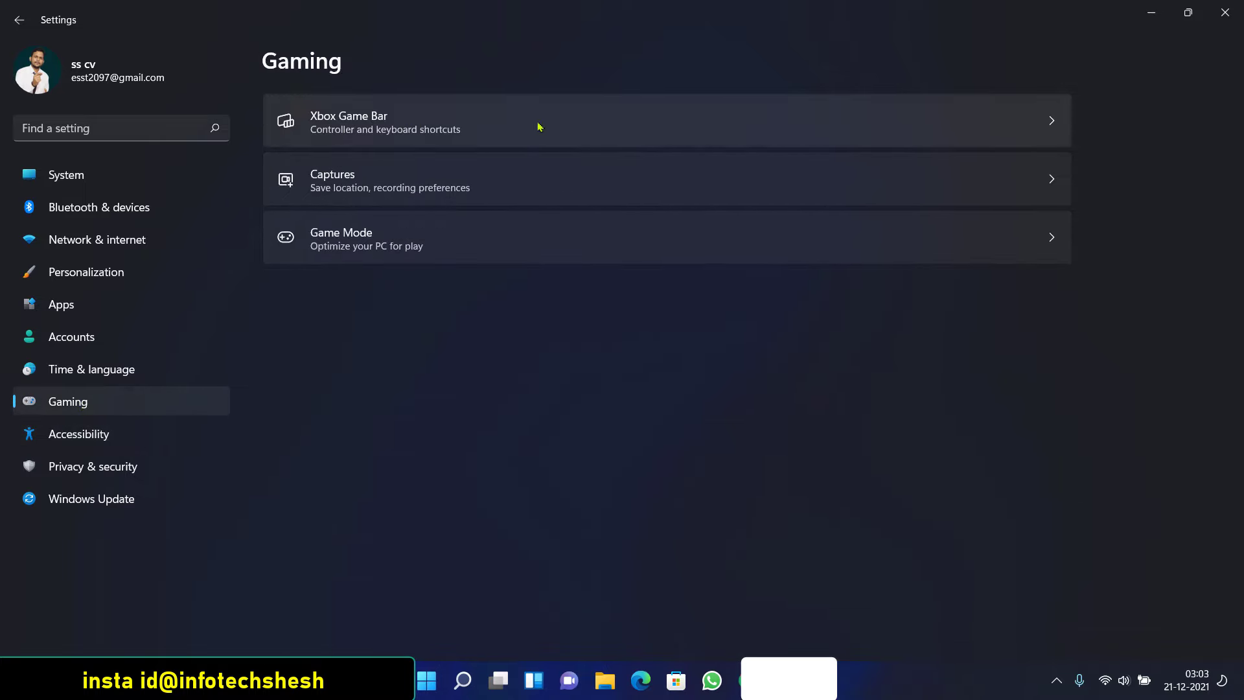
{"action": "left_click", "coordinate": [1051, 123]}
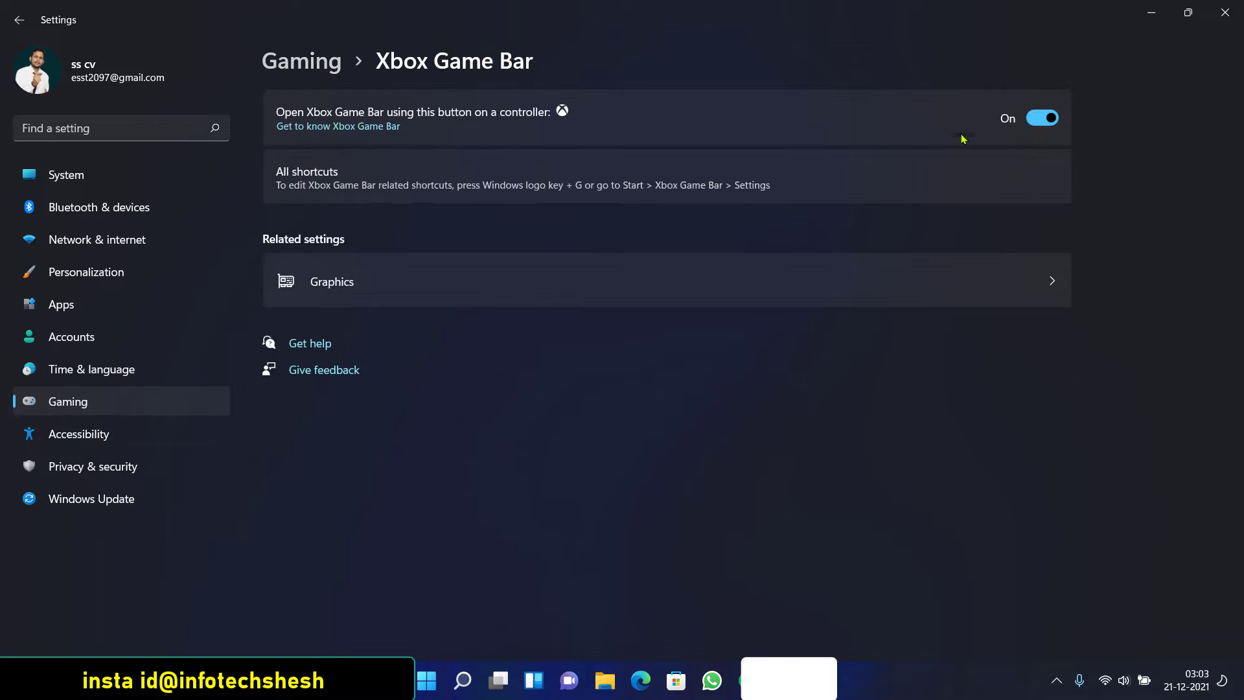
{"action": "left_click", "coordinate": [1036, 116]}
Return to the Gaming category and switch Game Mode off
{"action": "left_click", "coordinate": [1037, 285]}
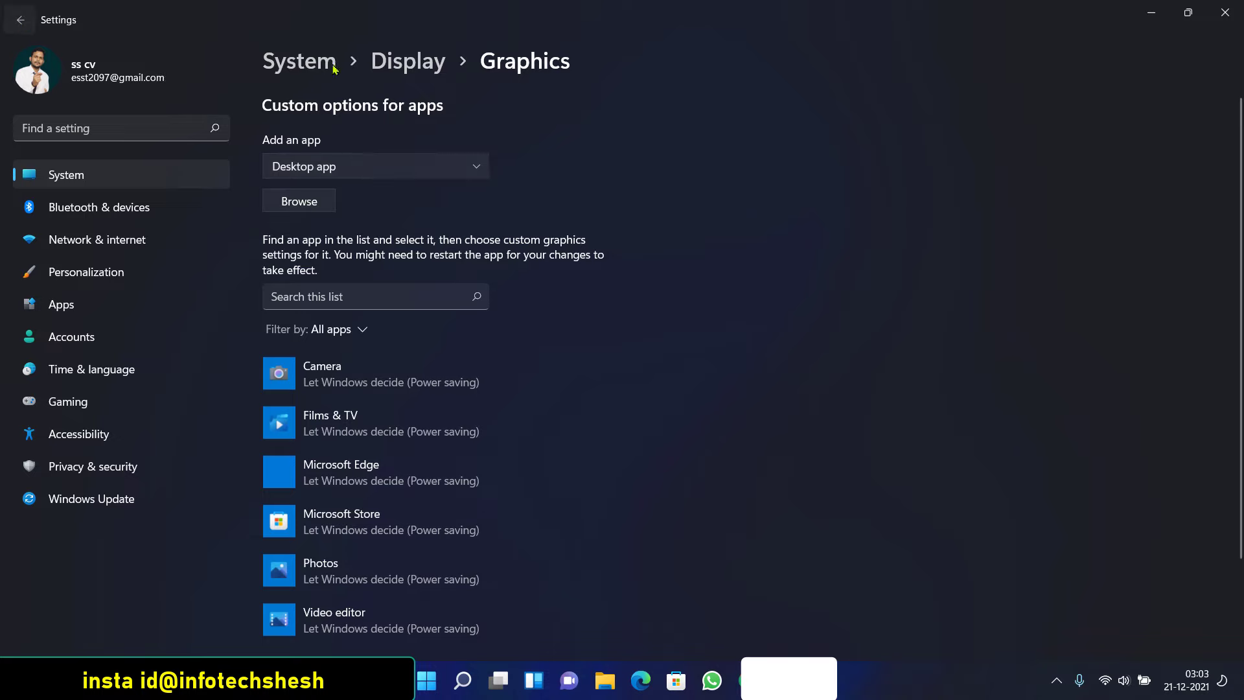
{"action": "key", "text": "alt+Left"}
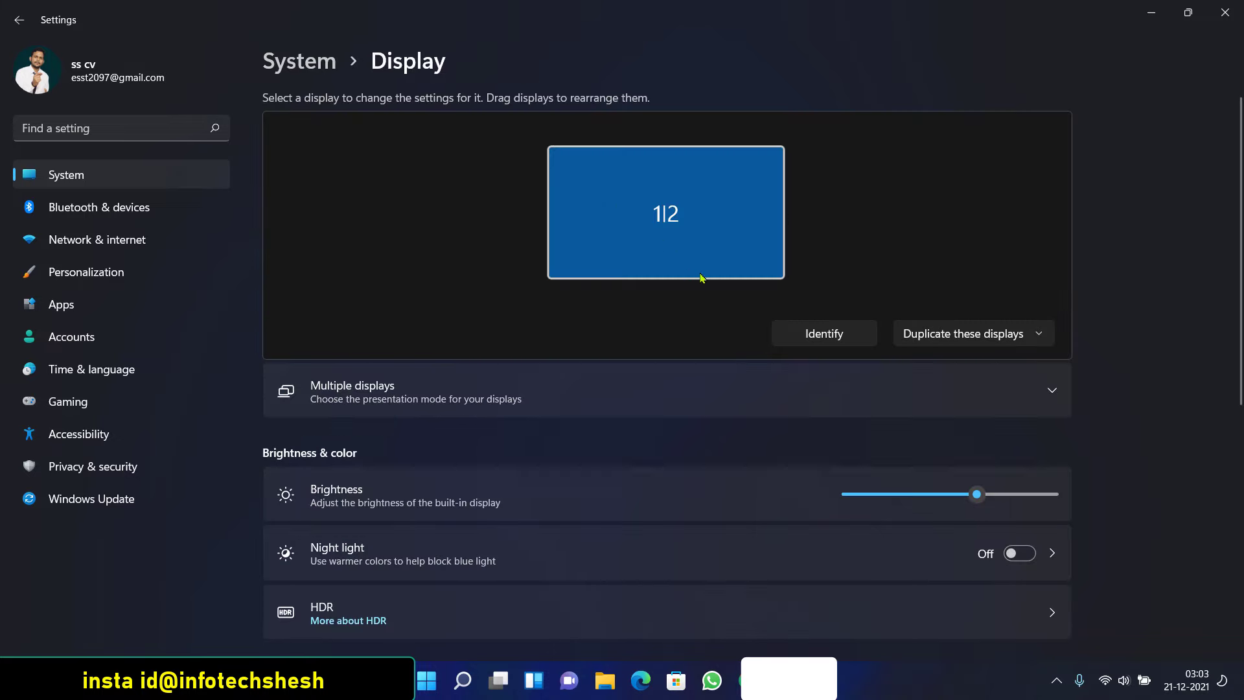
{"action": "left_click", "coordinate": [72, 405]}
{"action": "left_click", "coordinate": [1016, 135]}
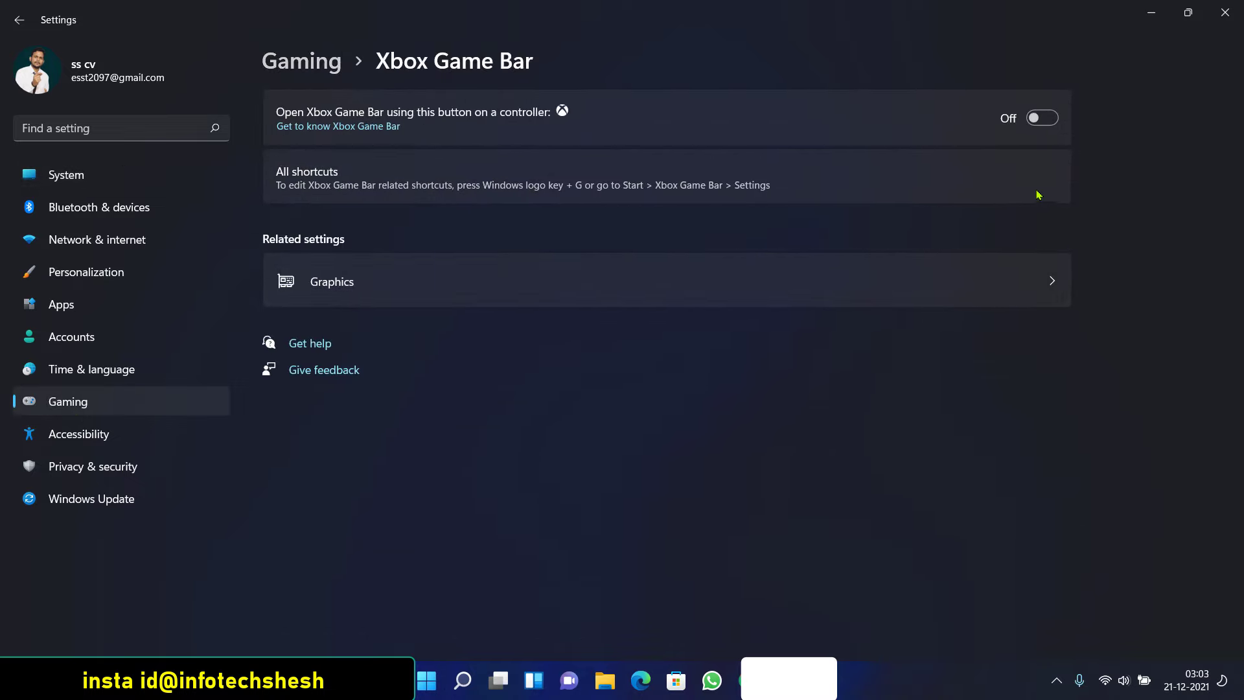
{"action": "left_click", "coordinate": [18, 19]}
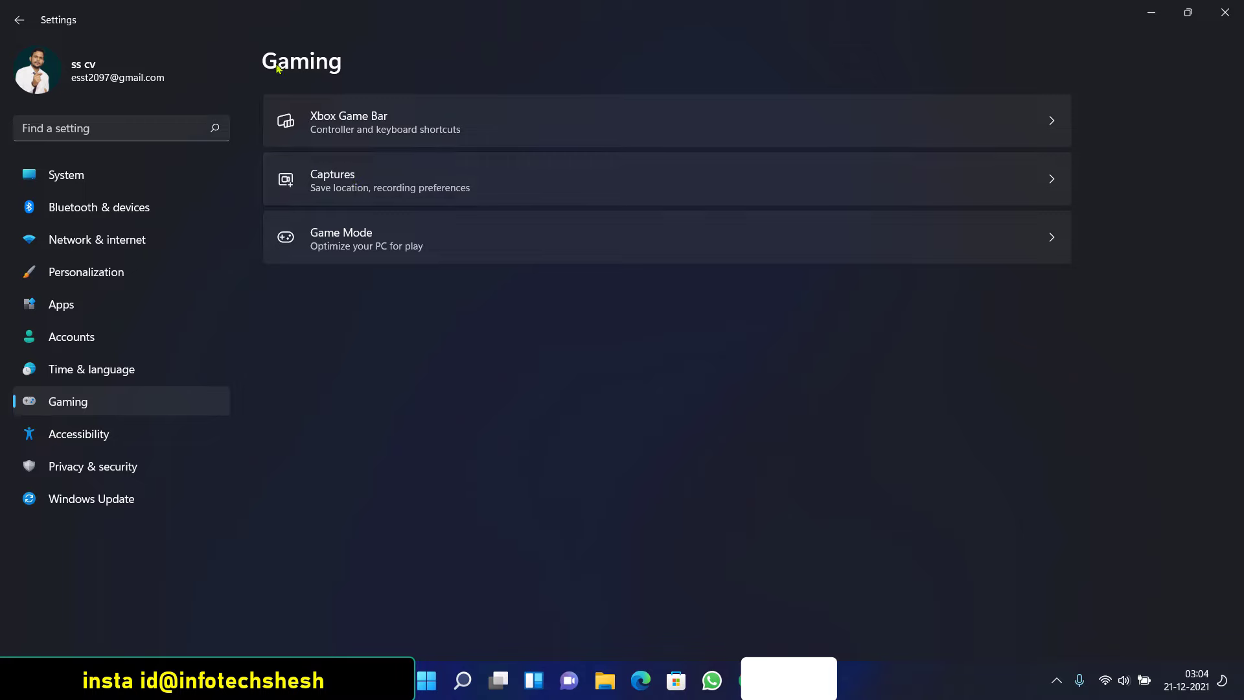
{"action": "left_click", "coordinate": [473, 243]}
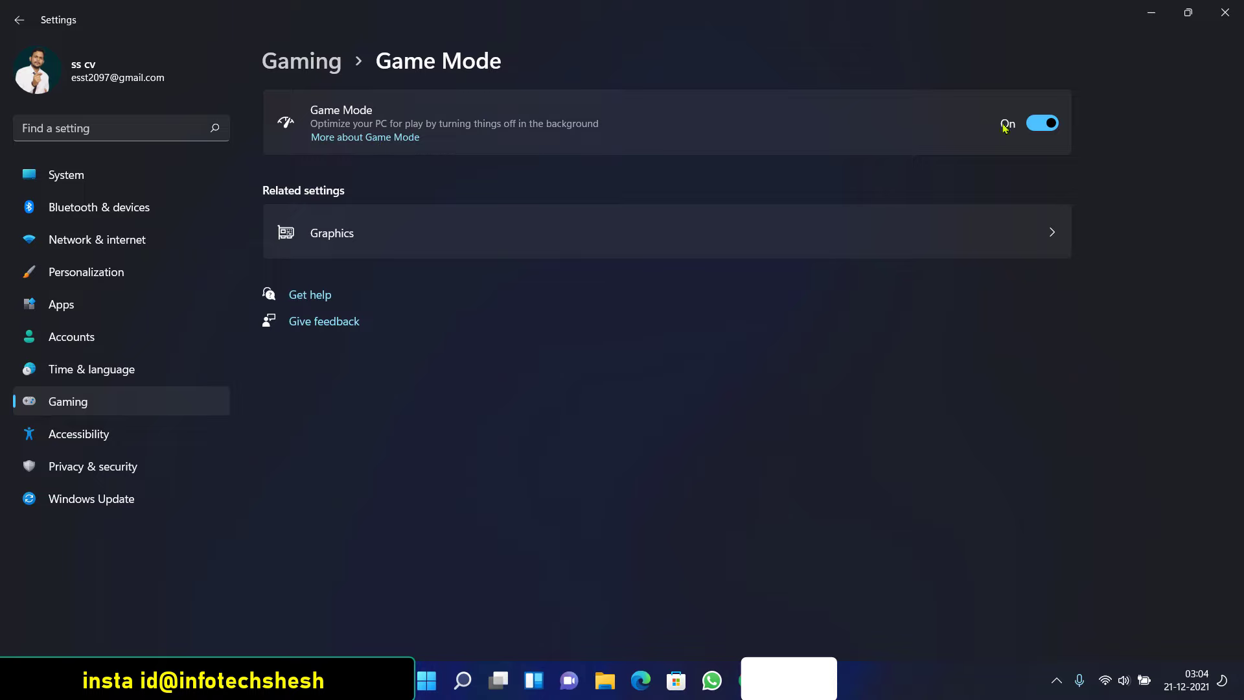
{"action": "left_click", "coordinate": [1046, 122]}
Pass through Time & language and Accounts to Apps › Apps & features, scrolling to Microsoft OneDrive
{"action": "left_click", "coordinate": [143, 378]}
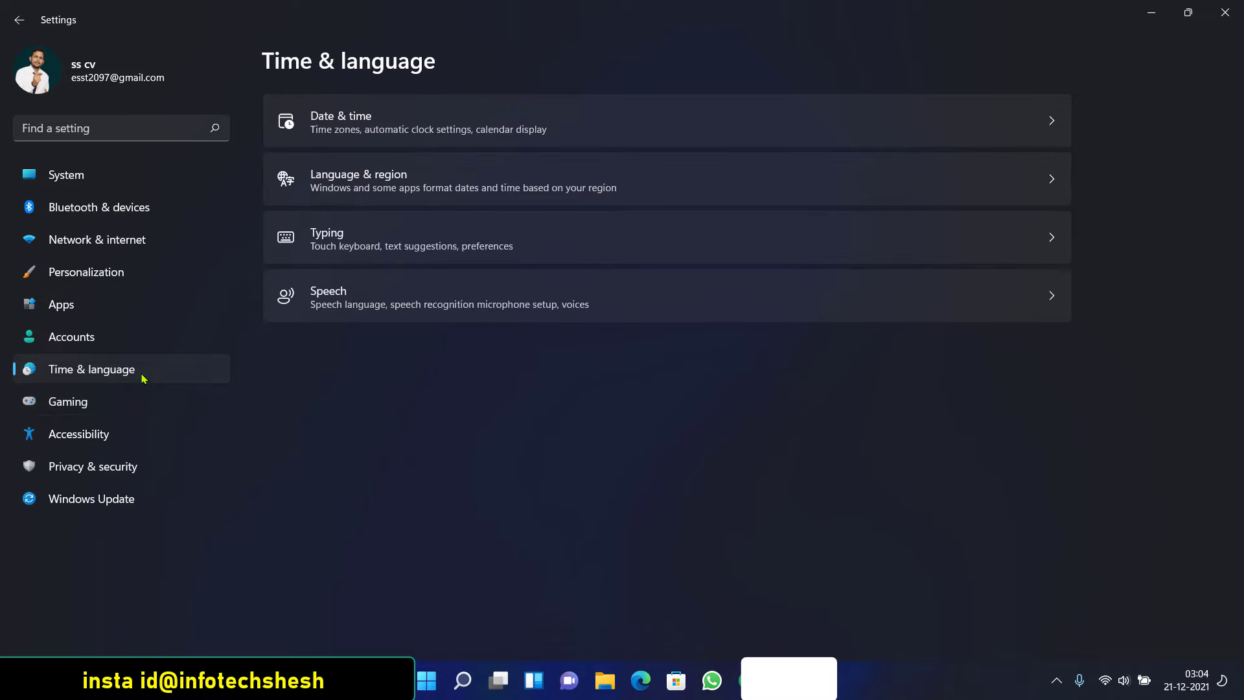
{"action": "left_click", "coordinate": [110, 340]}
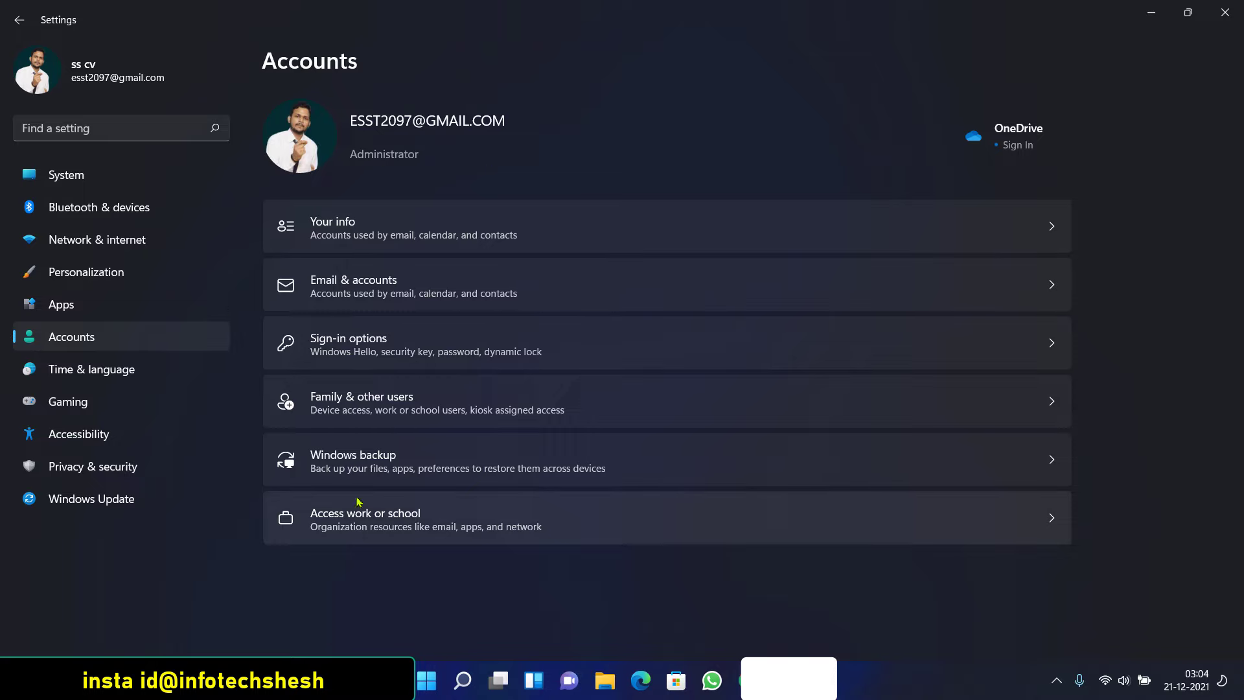
{"action": "left_click", "coordinate": [75, 315]}
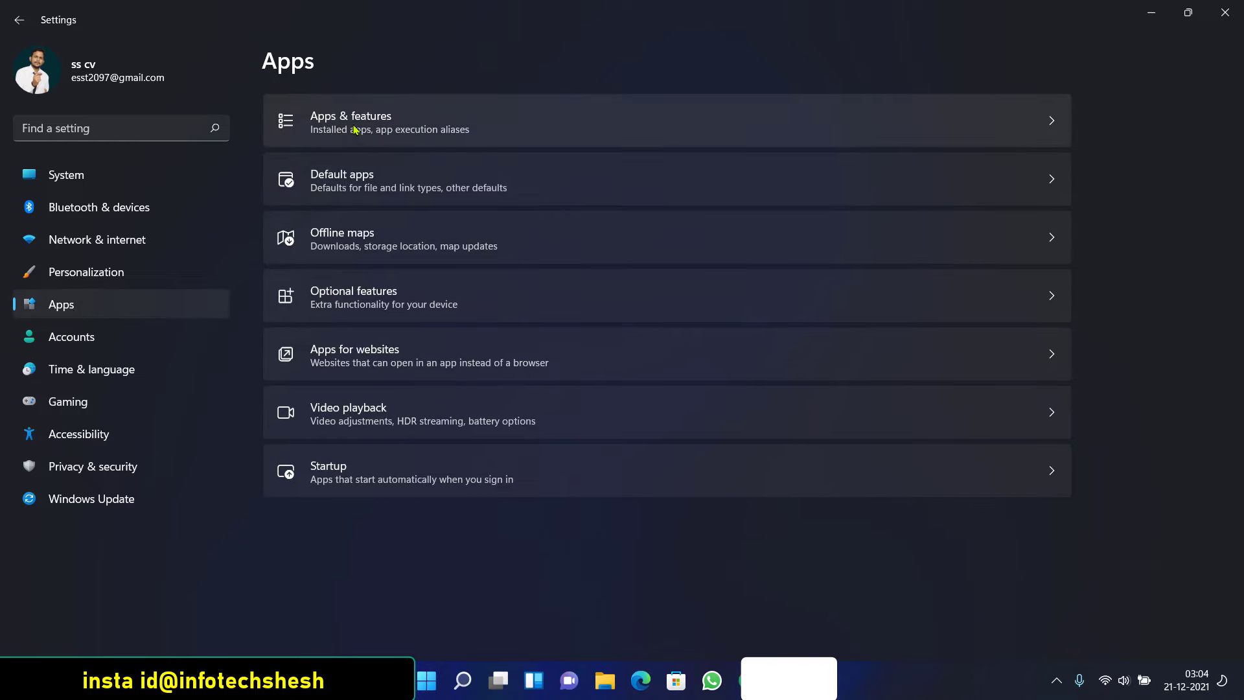
{"action": "left_click", "coordinate": [373, 125]}
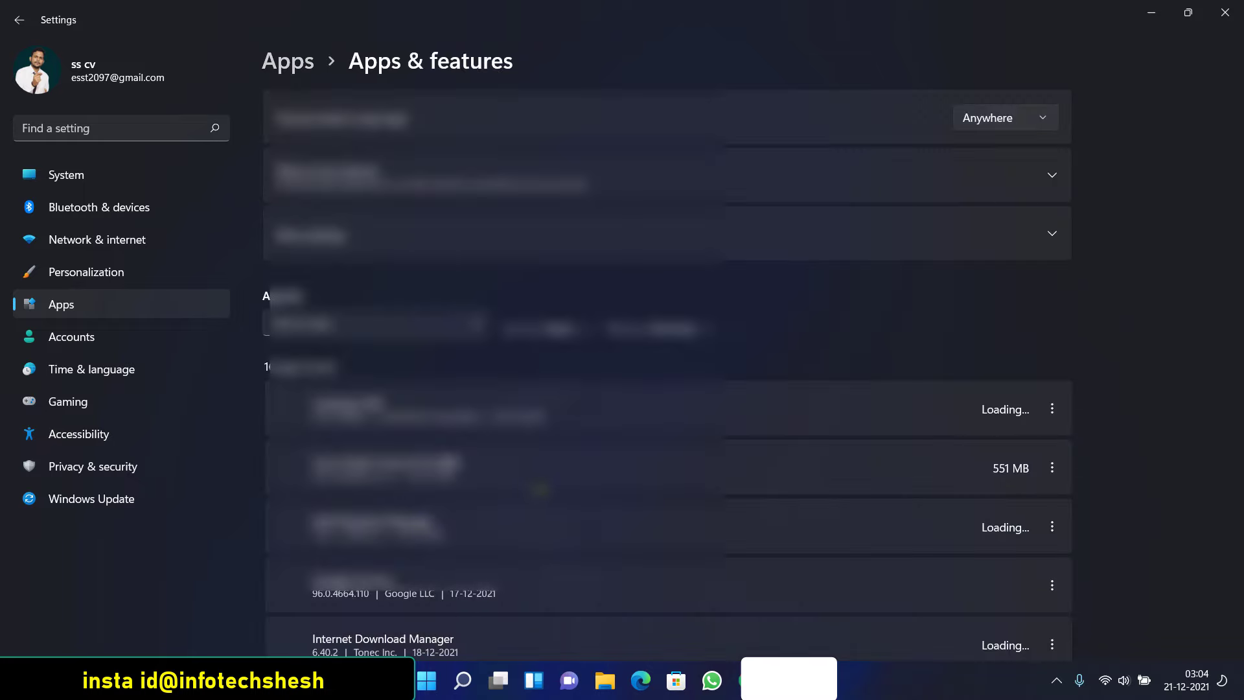
{"action": "scroll", "coordinate": [1195, 239], "scroll_direction": "down", "scroll_amount": 5}
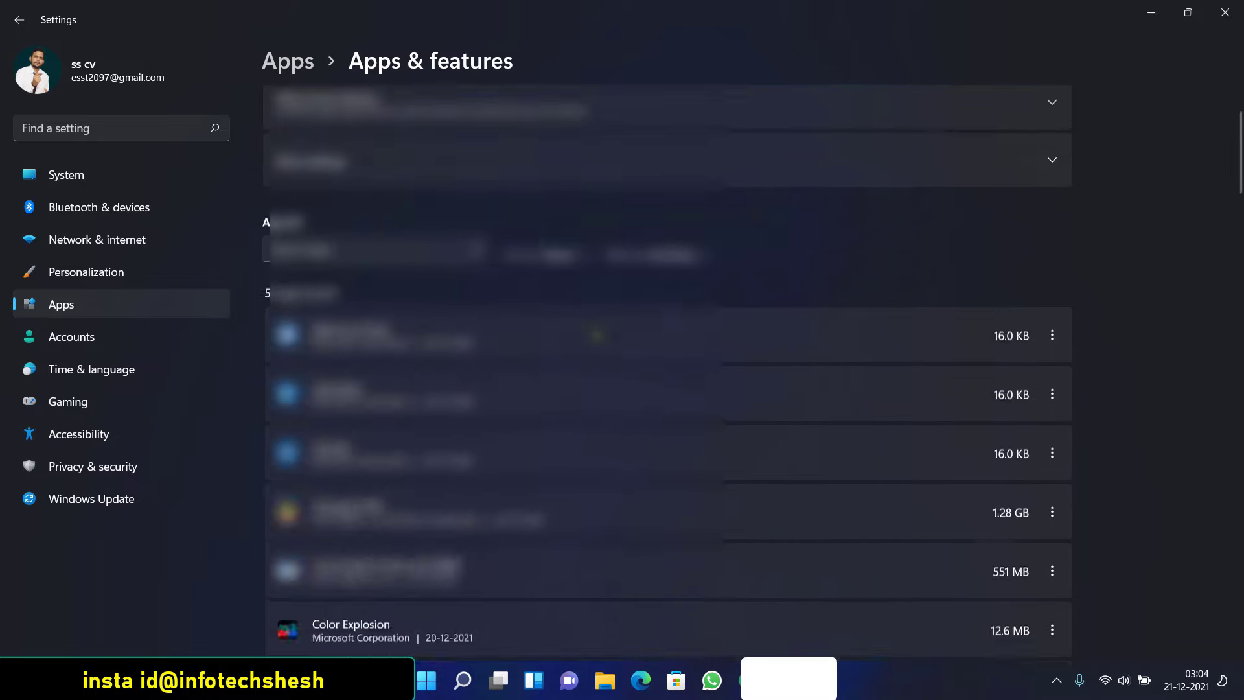
{"action": "scroll", "coordinate": [424, 332], "scroll_direction": "down", "scroll_amount": 10}
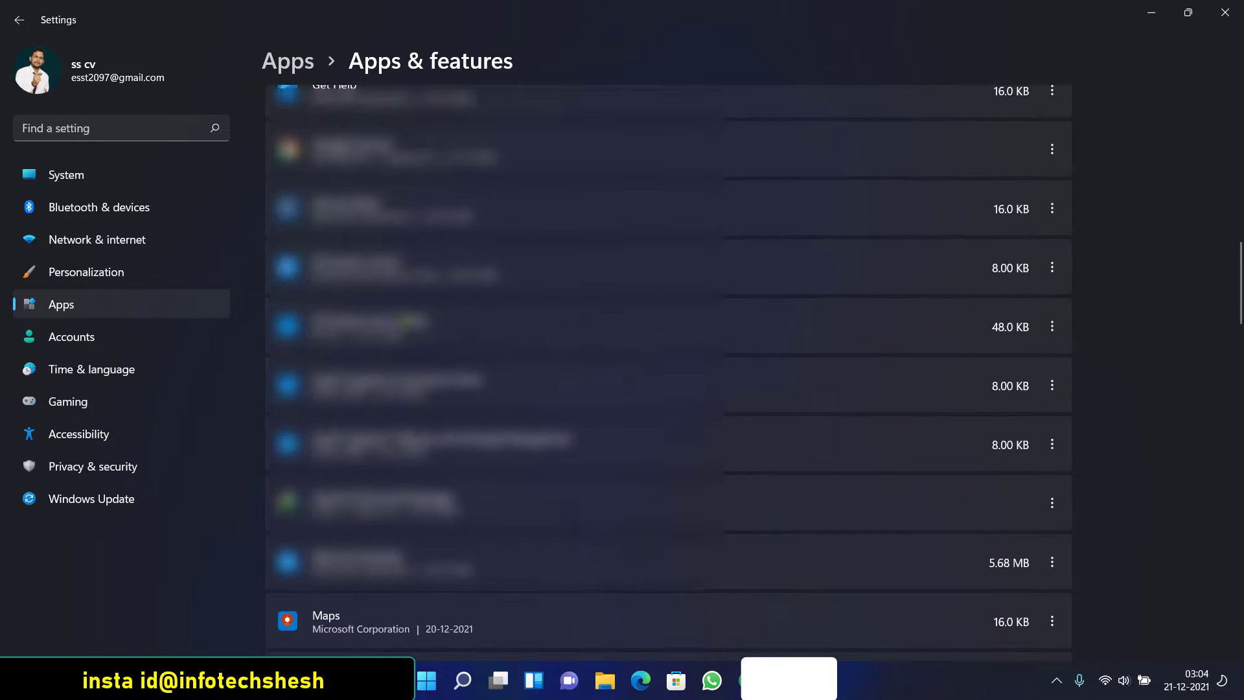
{"action": "scroll", "coordinate": [424, 333], "scroll_direction": "down", "scroll_amount": 3}
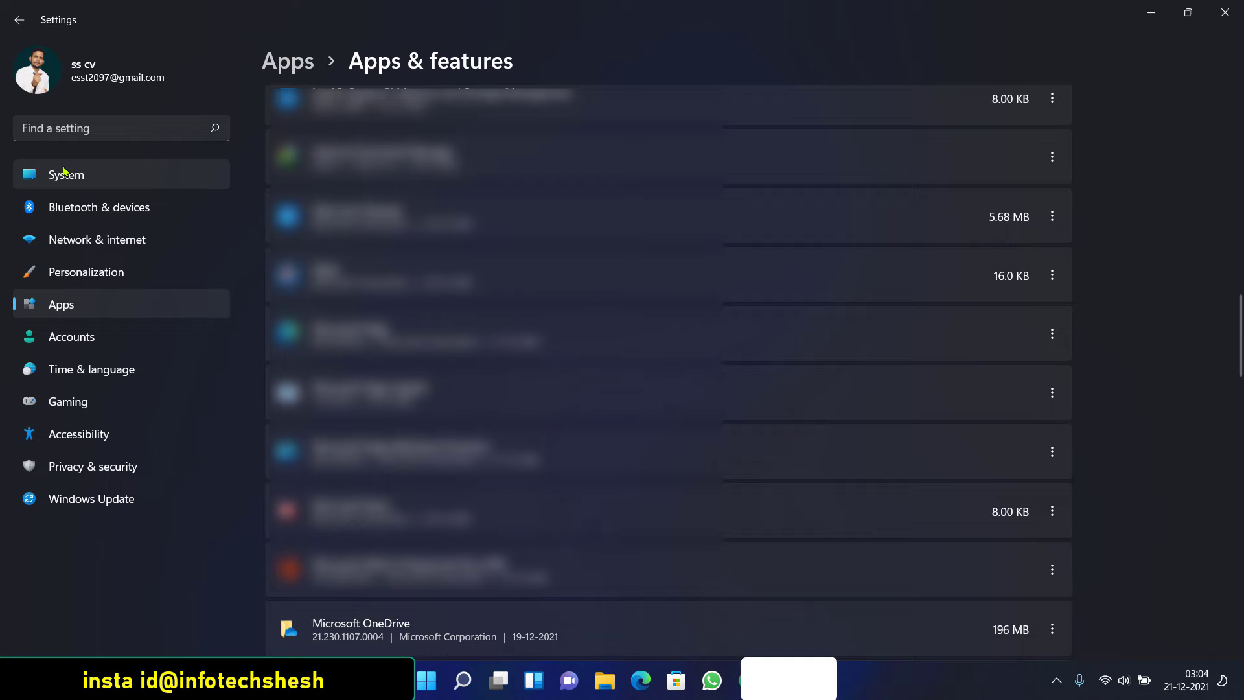
Browse Personalization and Network & internet, then show Bluetooth & devices with the Dell Keybd KB7120W
{"action": "left_click", "coordinate": [80, 254]}
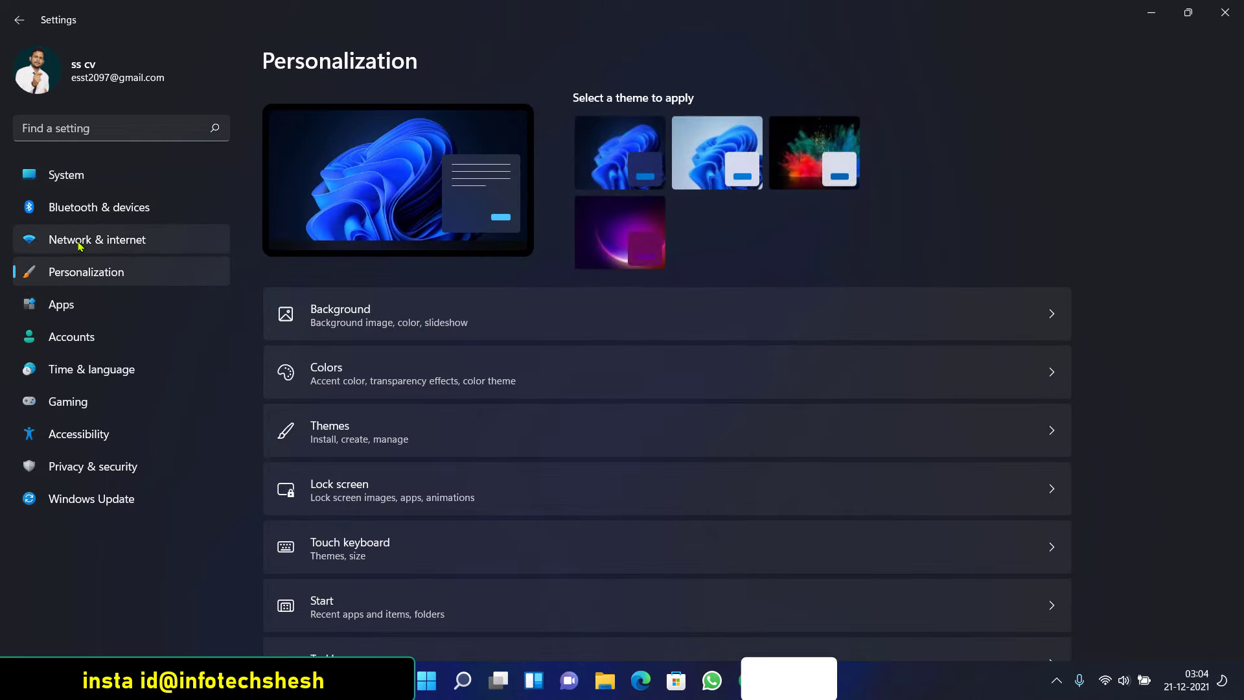
{"action": "left_click", "coordinate": [78, 244]}
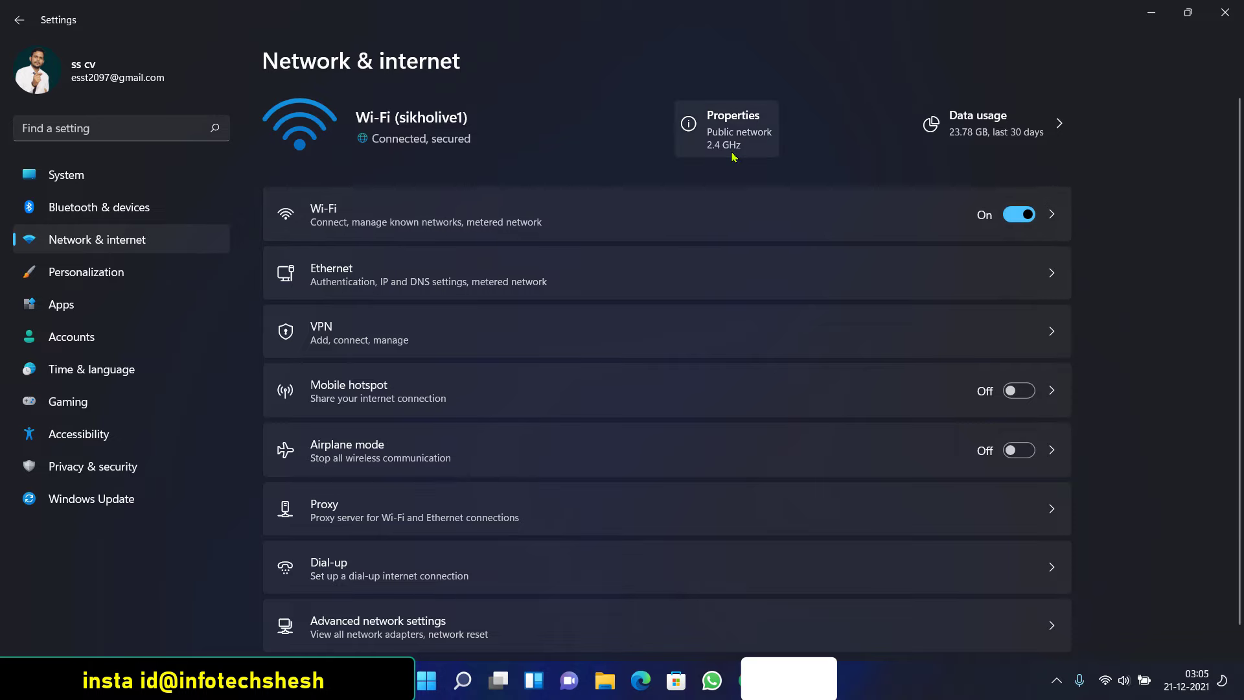
{"action": "scroll", "coordinate": [699, 195], "scroll_direction": "down", "scroll_amount": 1}
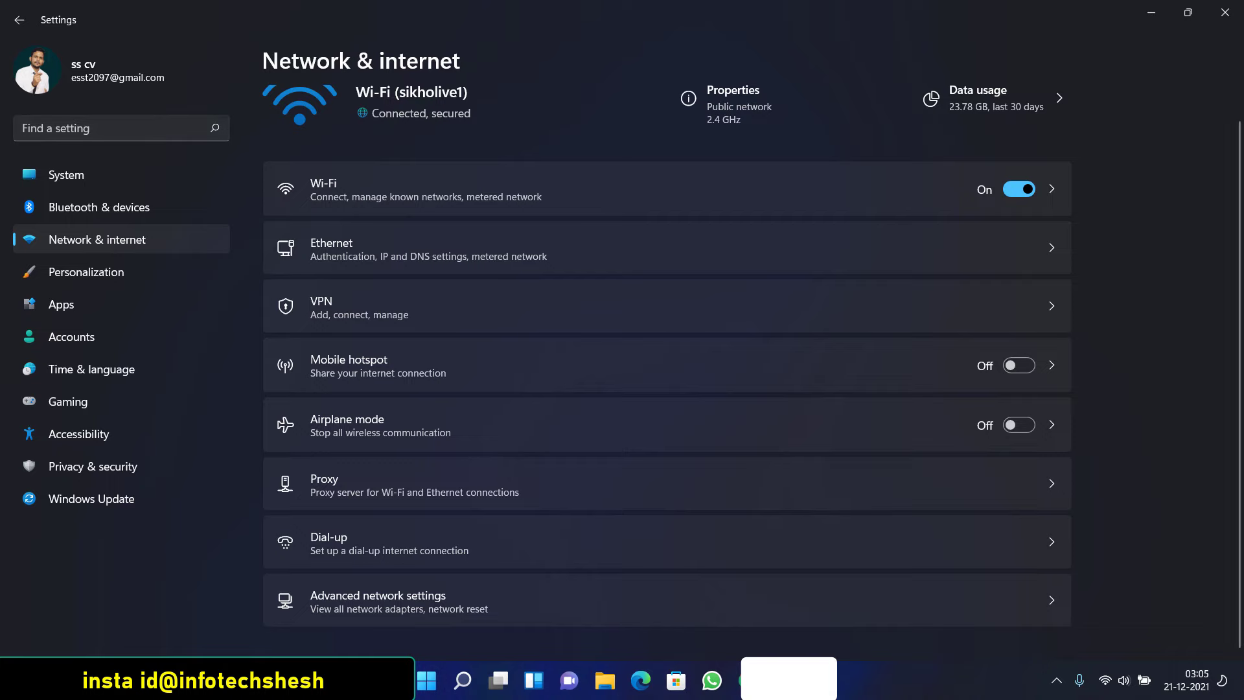
{"action": "left_click", "coordinate": [427, 681]}
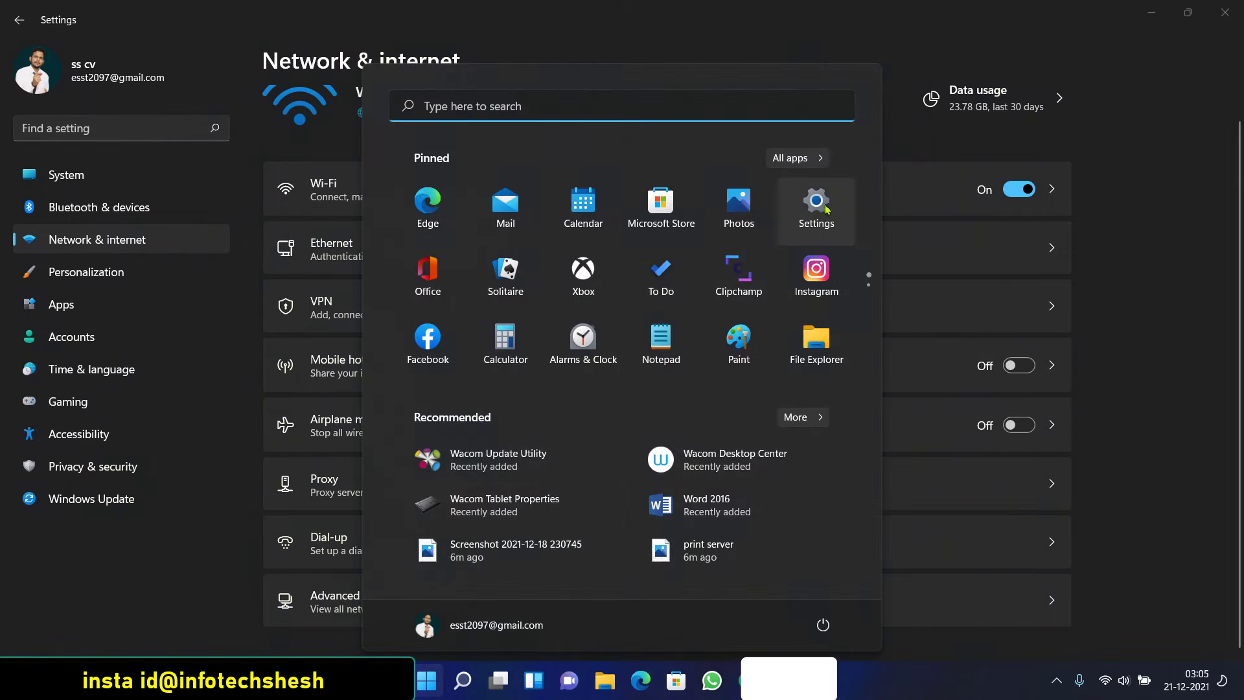
{"action": "left_click", "coordinate": [669, 60]}
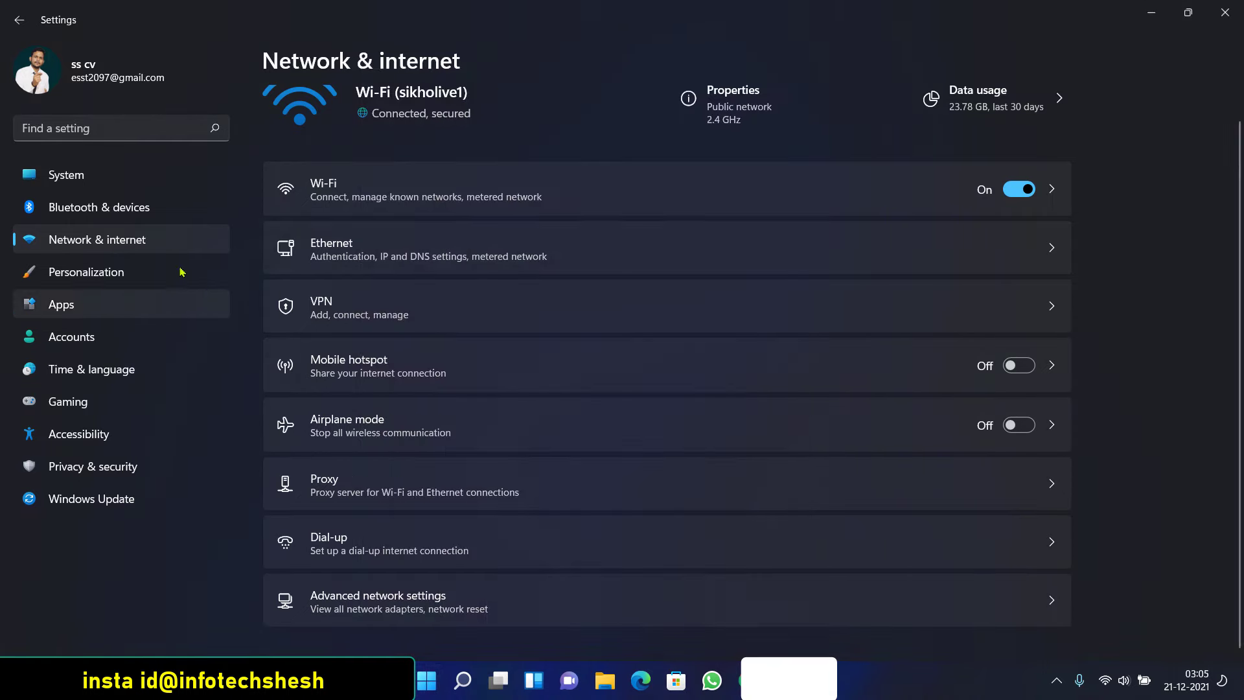
{"action": "left_click", "coordinate": [98, 208]}
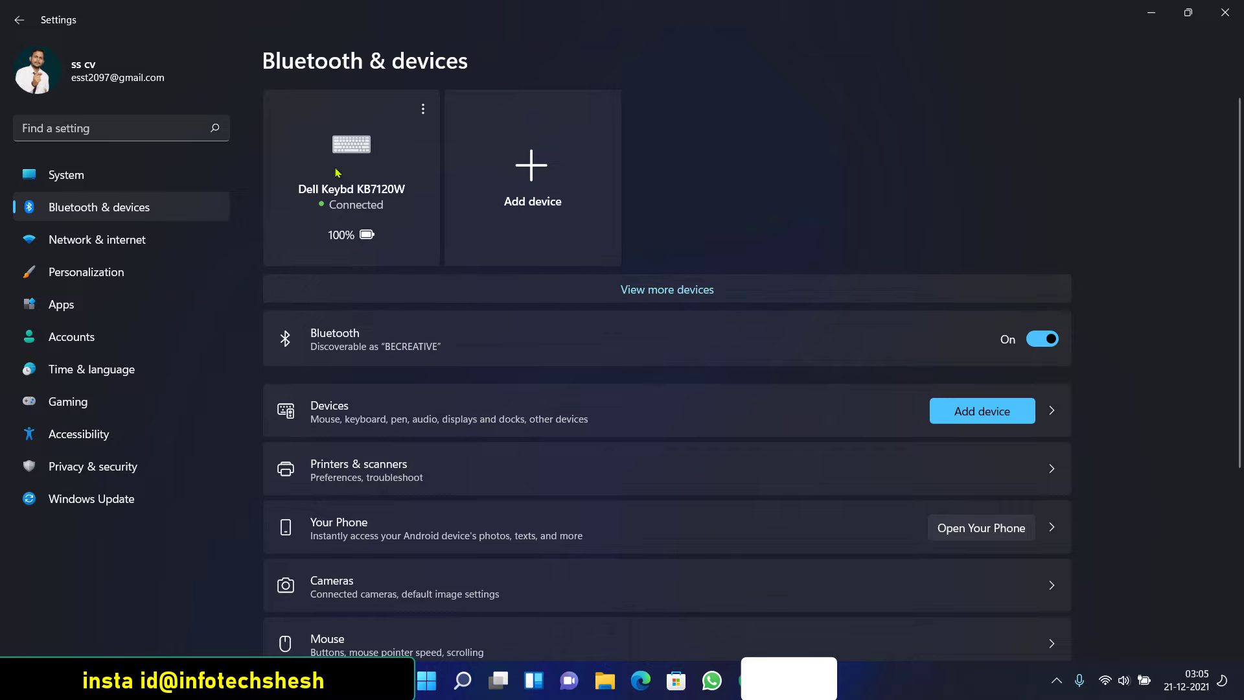
From the System page, start OneDrive setup via its Sign In tile
{"action": "left_click", "coordinate": [65, 175]}
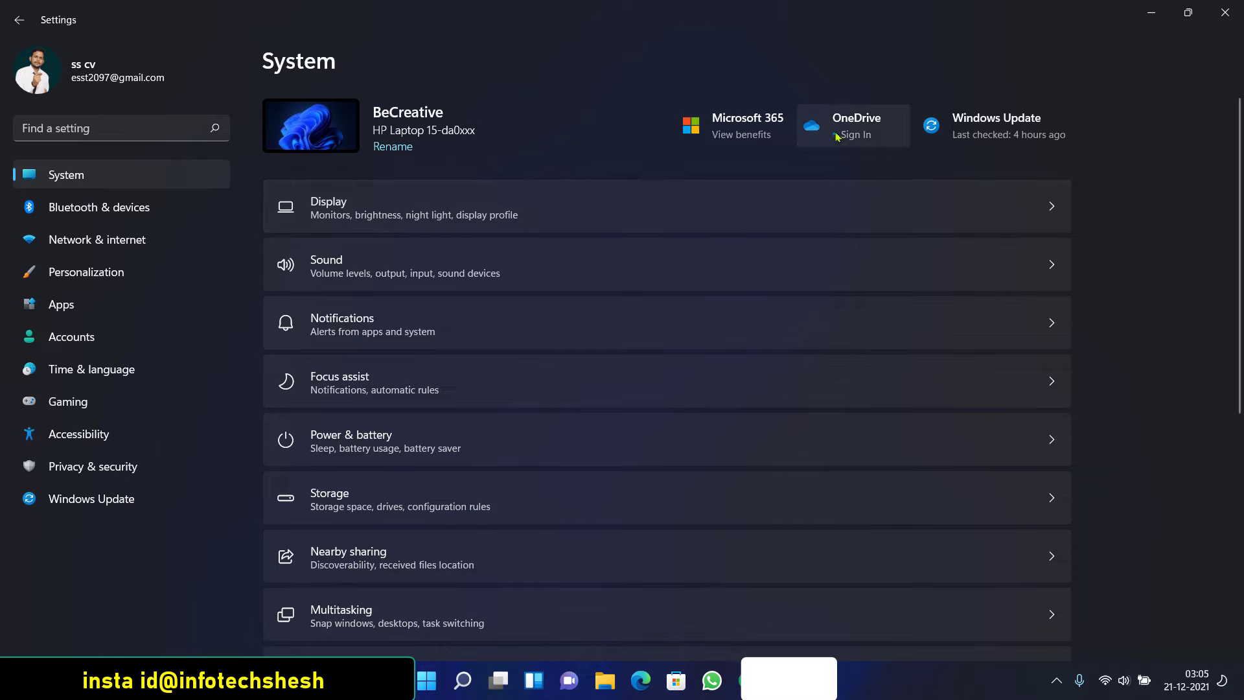
{"action": "left_click", "coordinate": [809, 148]}
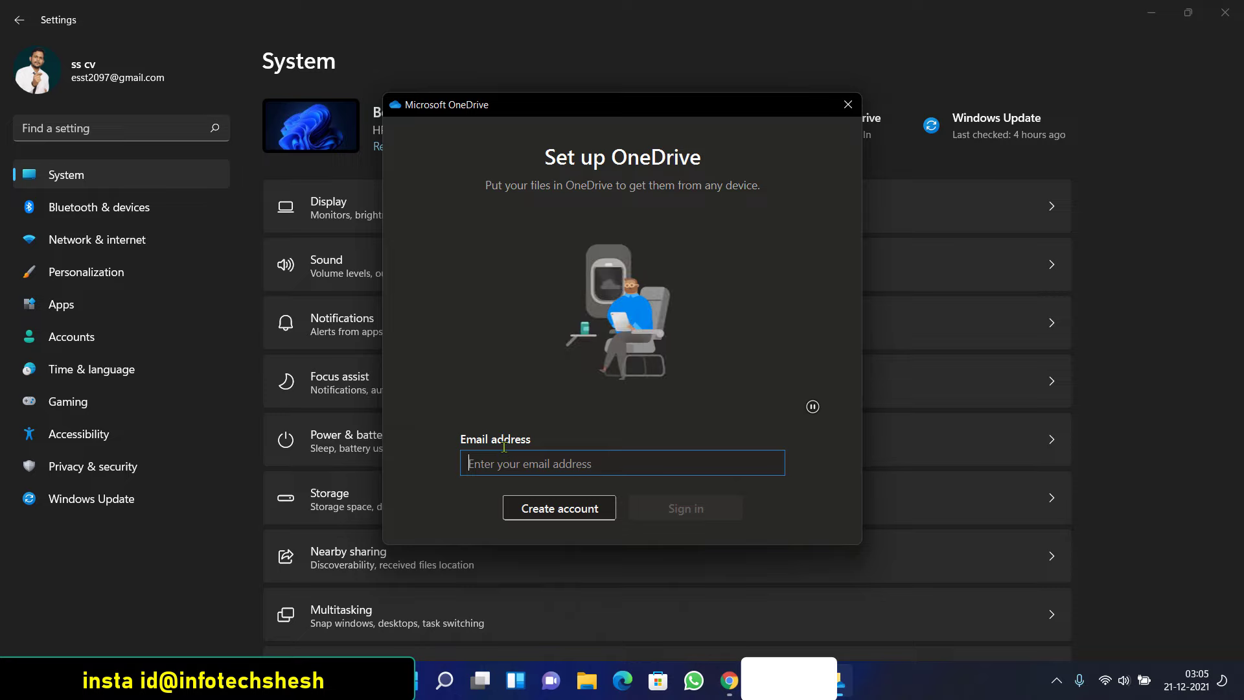
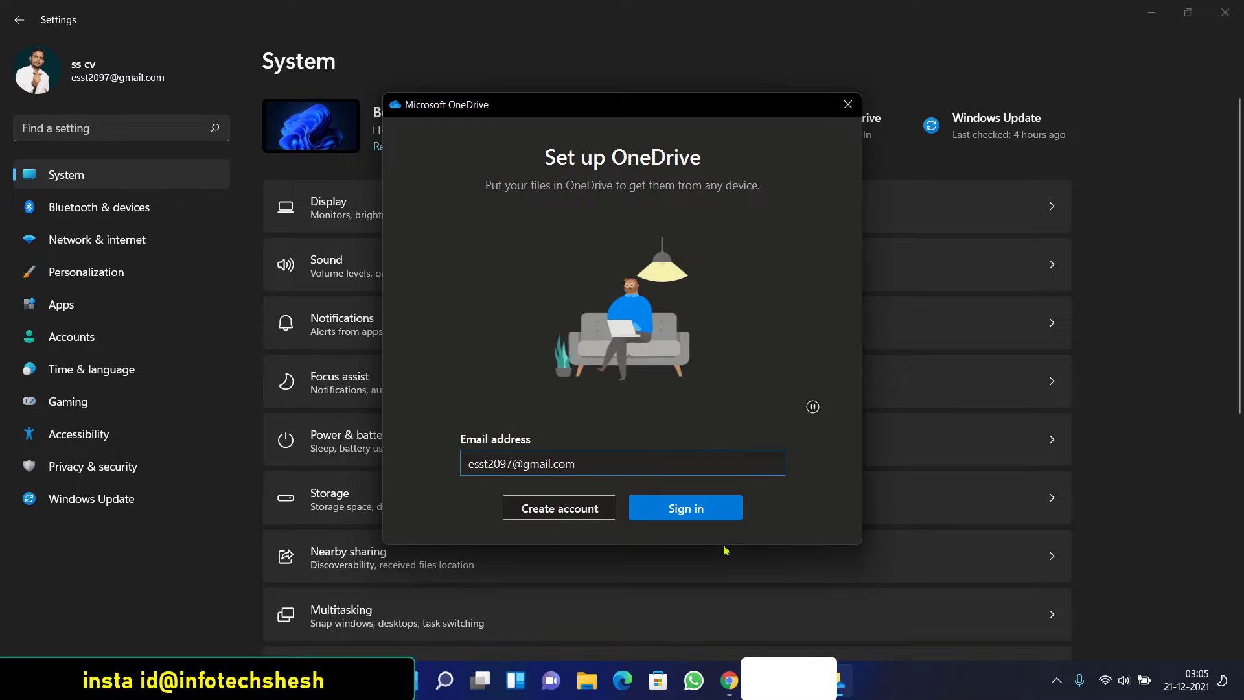
Enter the Microsoft account e-mail and password to sign in to OneDrive
{"action": "left_click", "coordinate": [630, 501]}
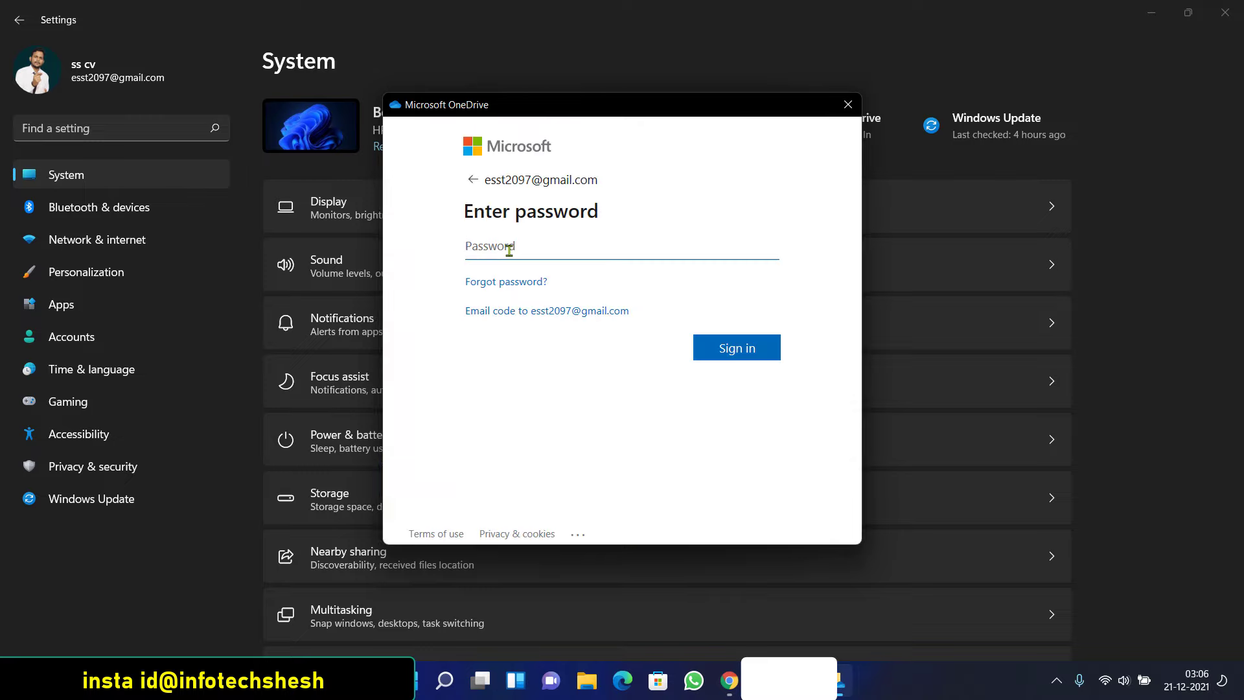
{"action": "type", "text": "••"}
{"action": "left_click", "coordinate": [765, 346]}
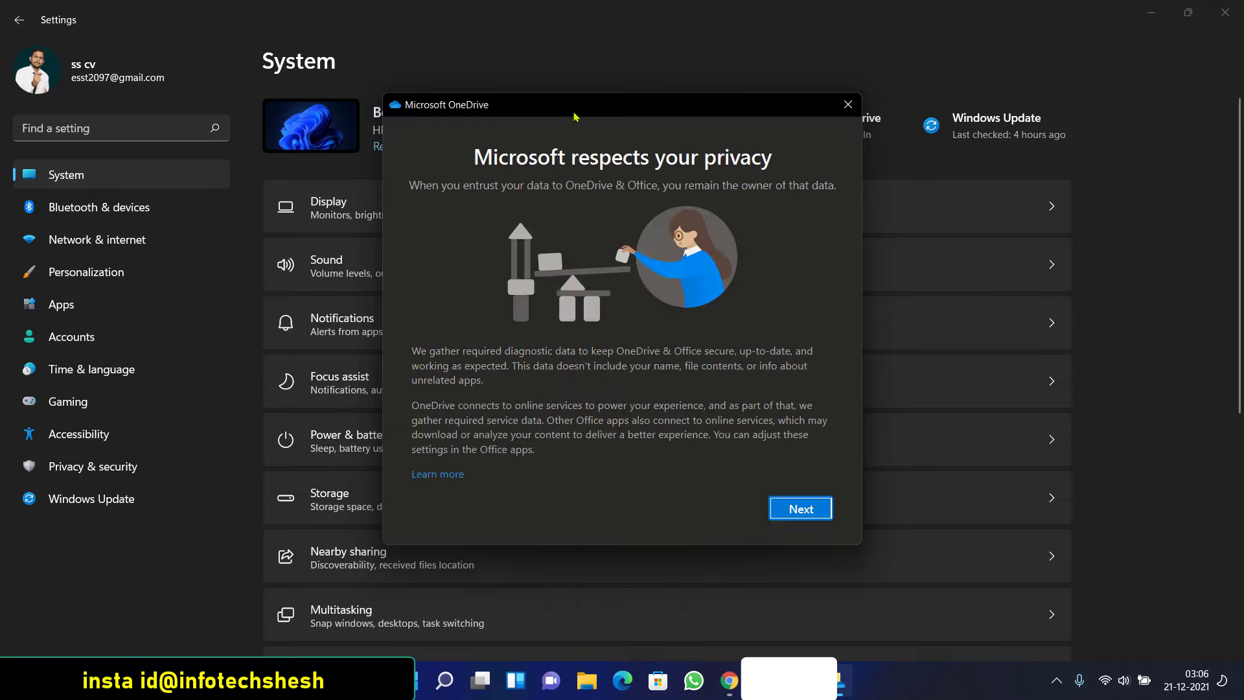
Accept the privacy notice without optional data, reuse the existing OneDrive folder, and decline premium
{"action": "left_click", "coordinate": [802, 497]}
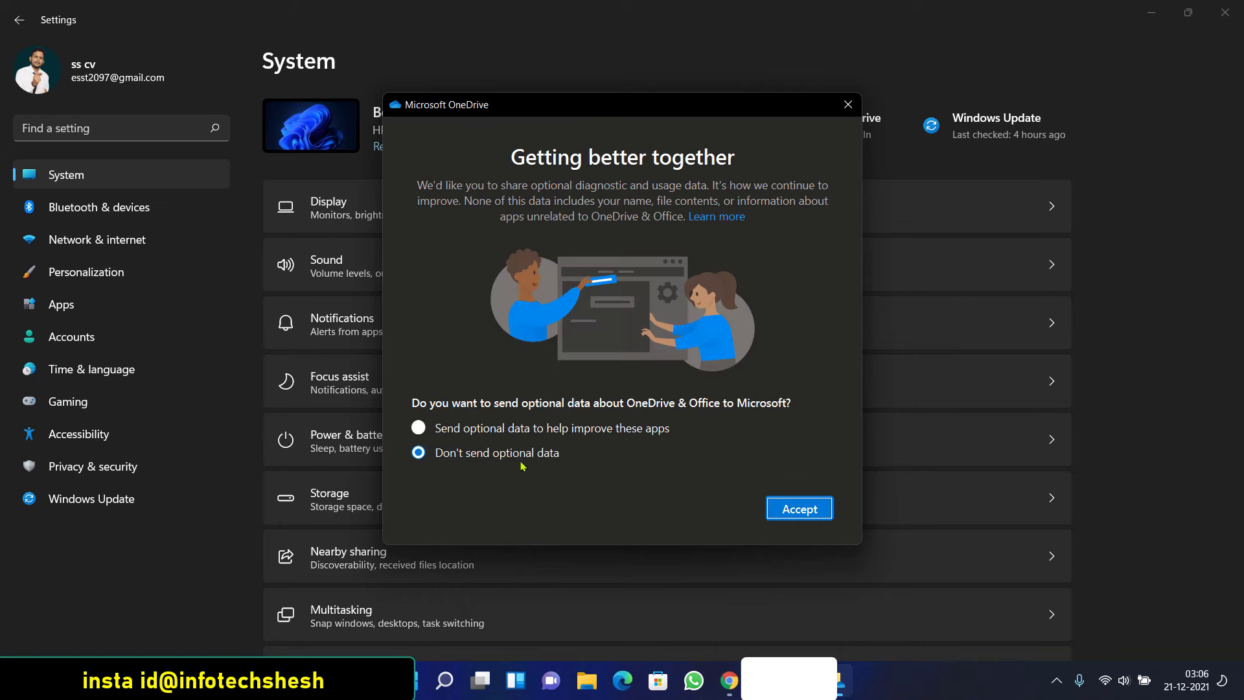
{"action": "left_click", "coordinate": [777, 505]}
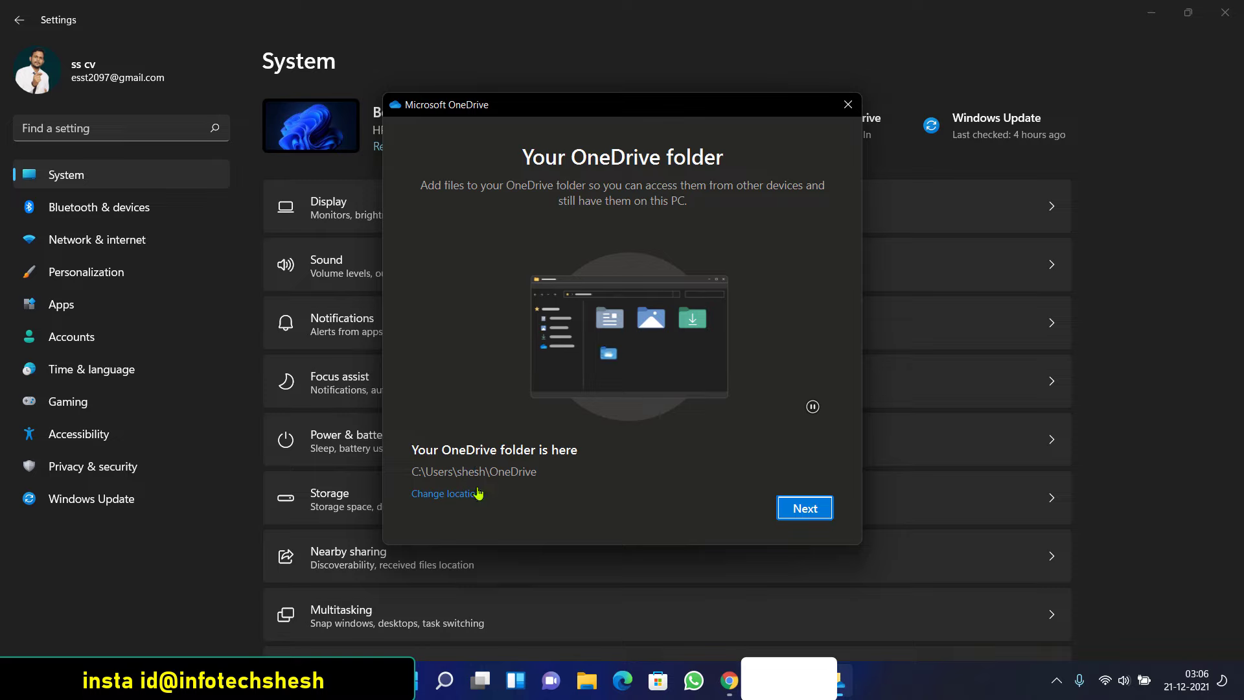
{"action": "left_click", "coordinate": [792, 510]}
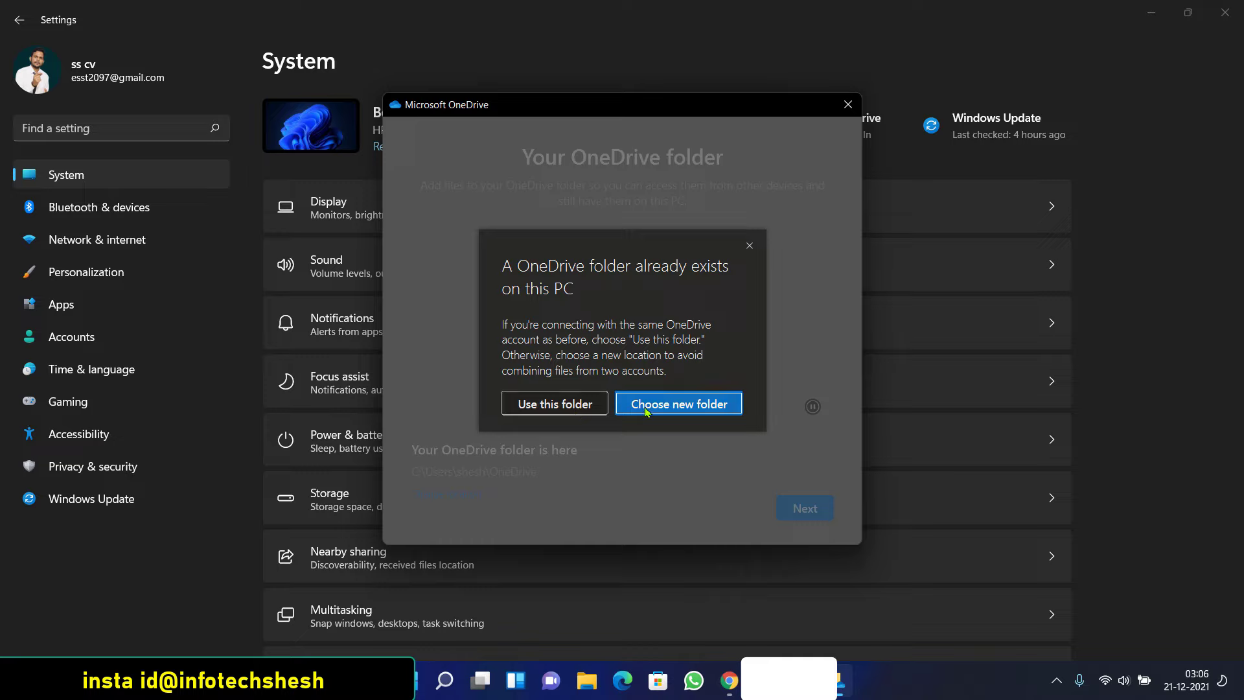
{"action": "left_click", "coordinate": [584, 405]}
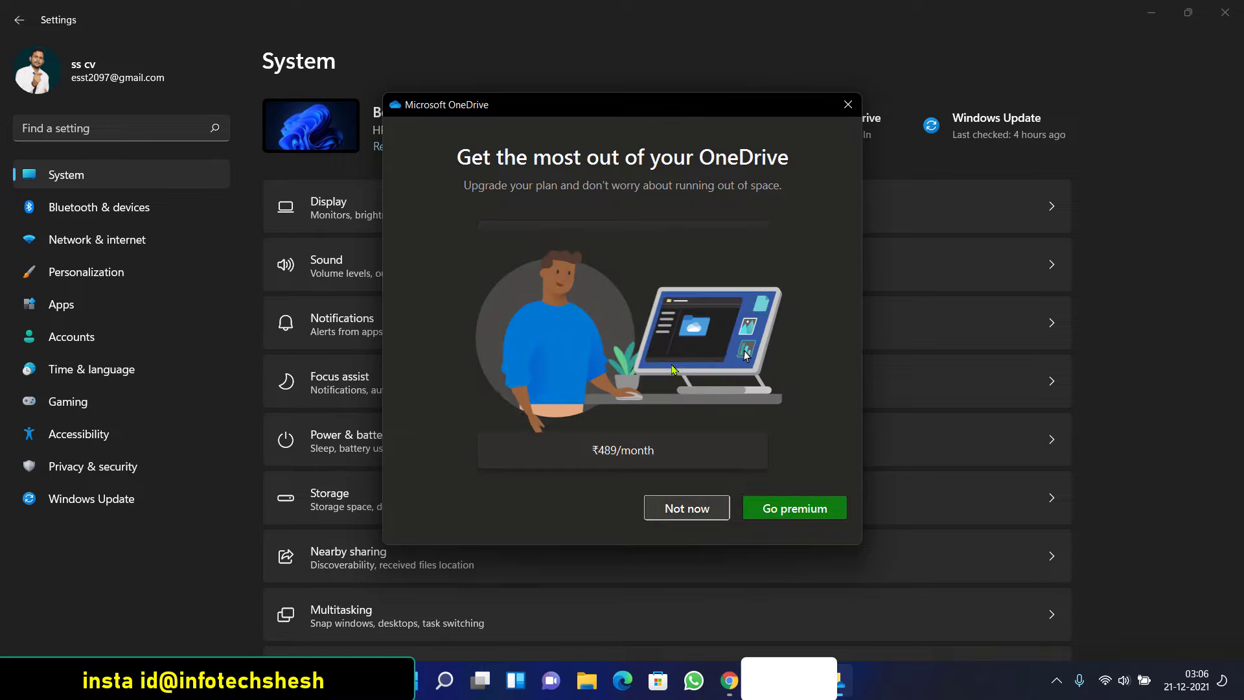
{"action": "left_click", "coordinate": [653, 503]}
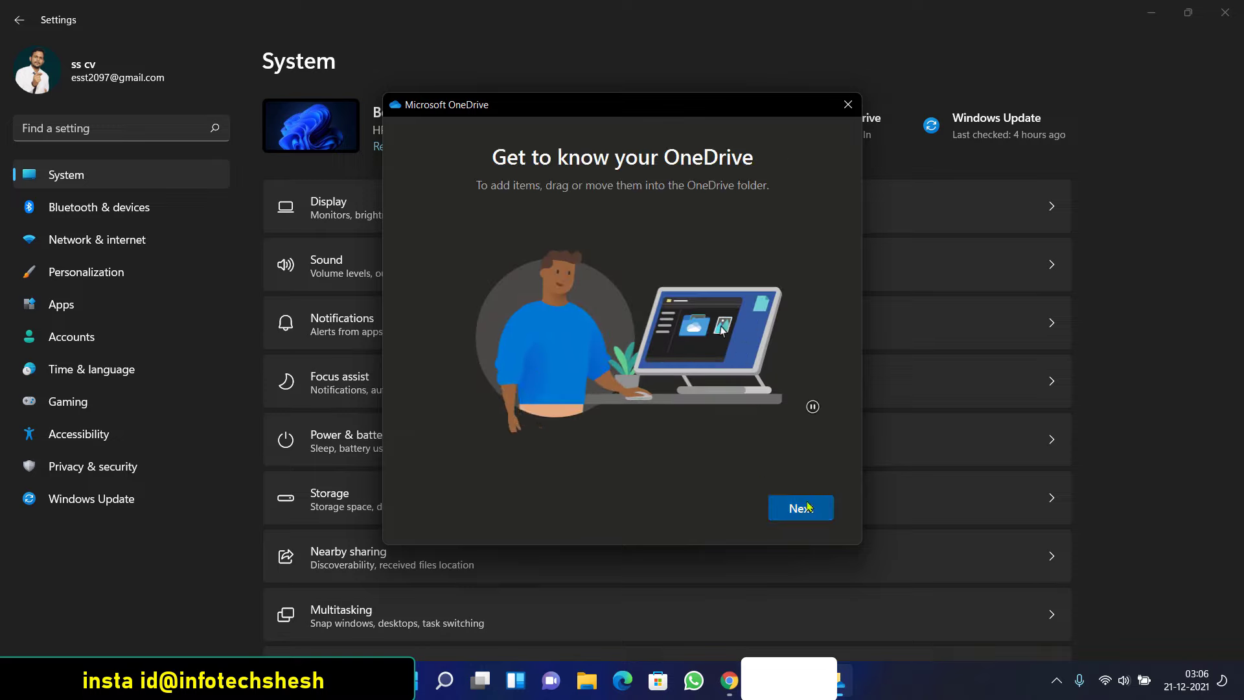
Skip through the OneDrive tour, postpone the mobile app, and open the OneDrive folder
{"action": "left_click", "coordinate": [807, 507]}
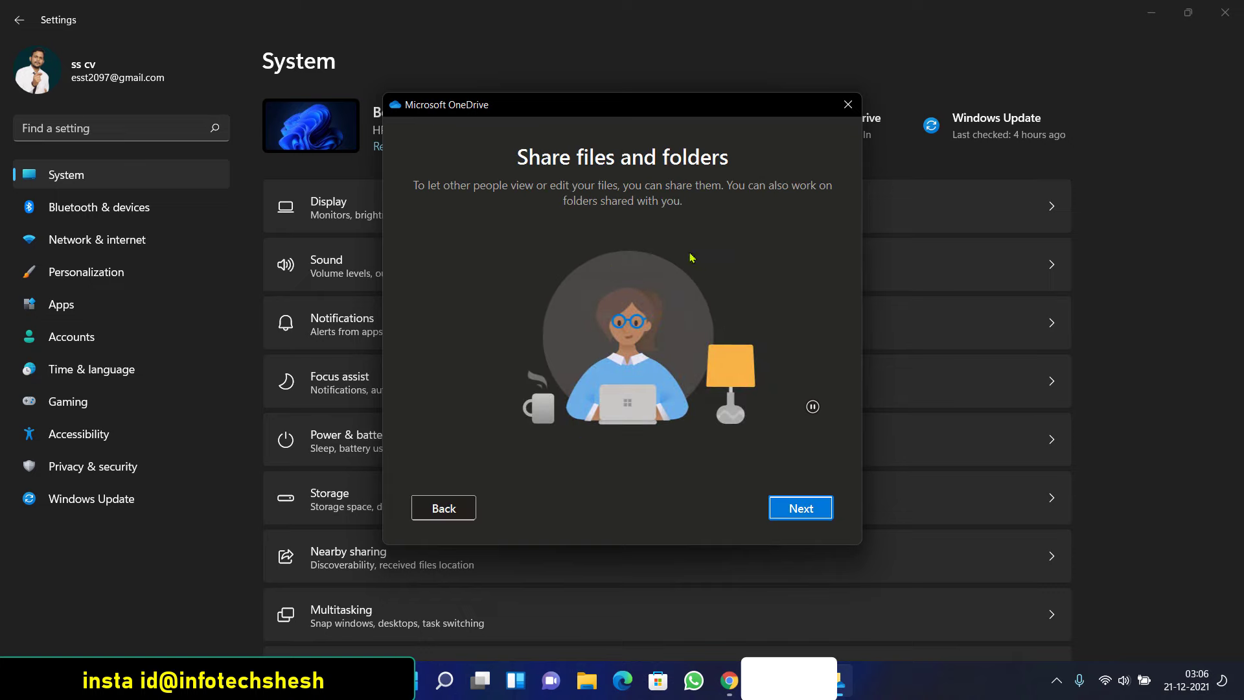
{"action": "left_click", "coordinate": [801, 509]}
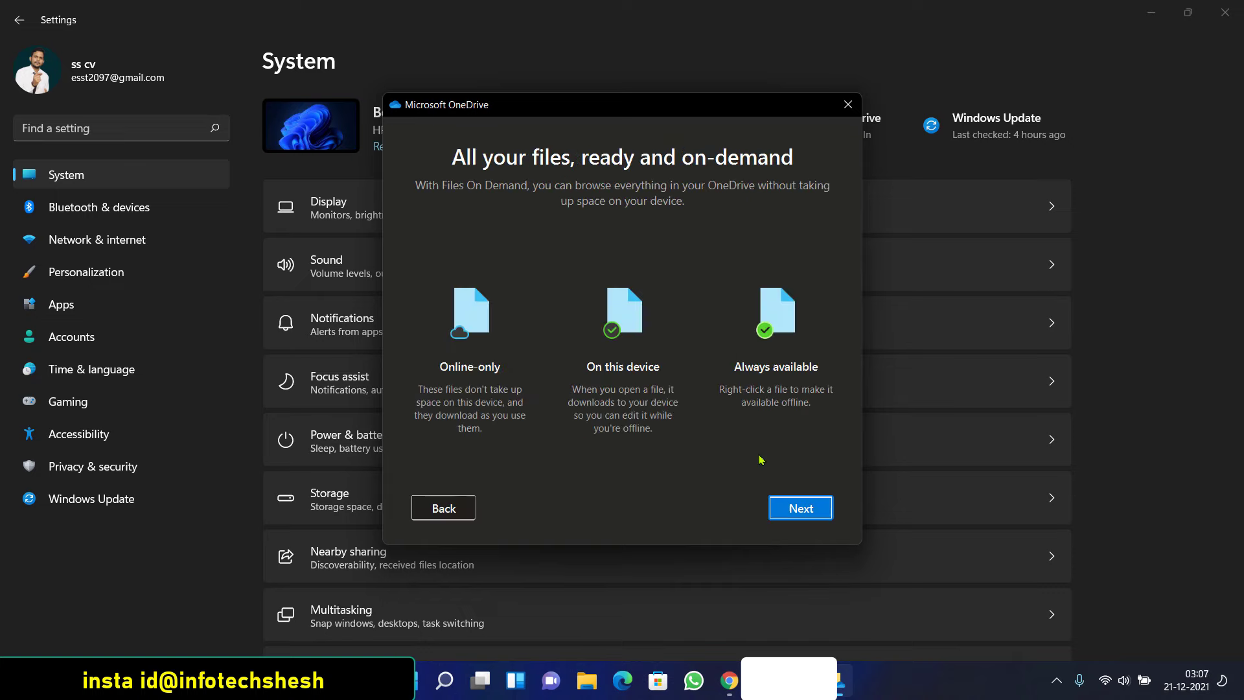
{"action": "left_click", "coordinate": [806, 510]}
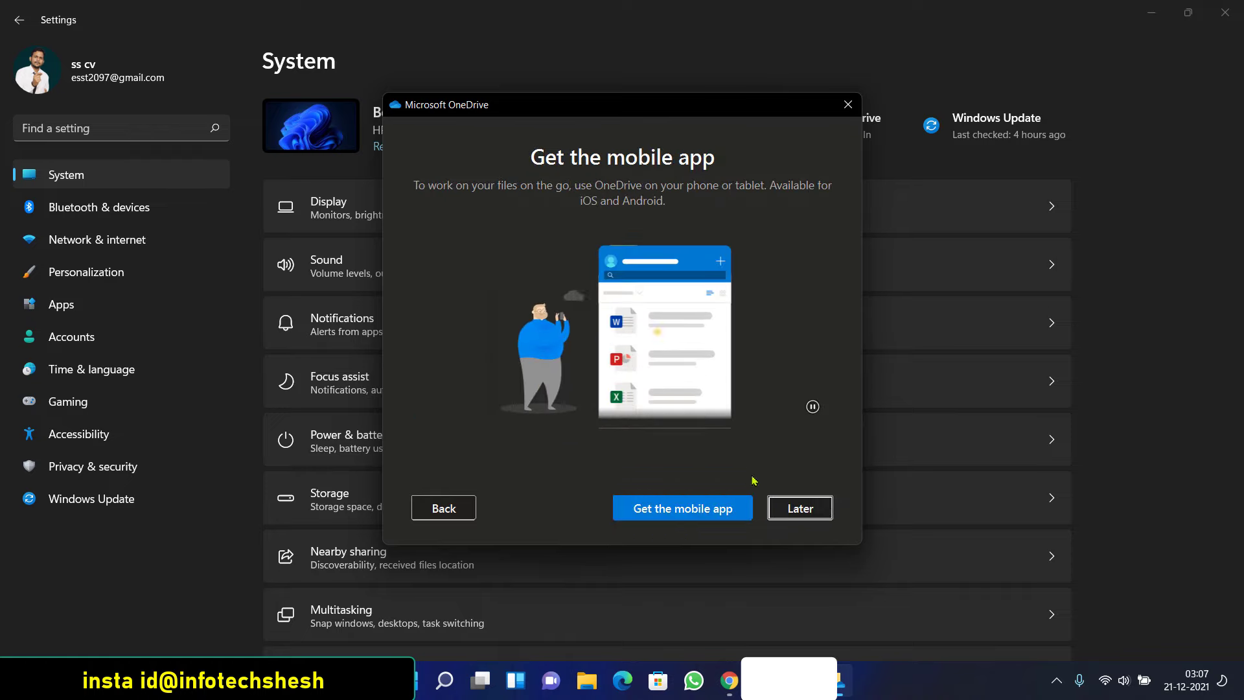
{"action": "left_click", "coordinate": [791, 508]}
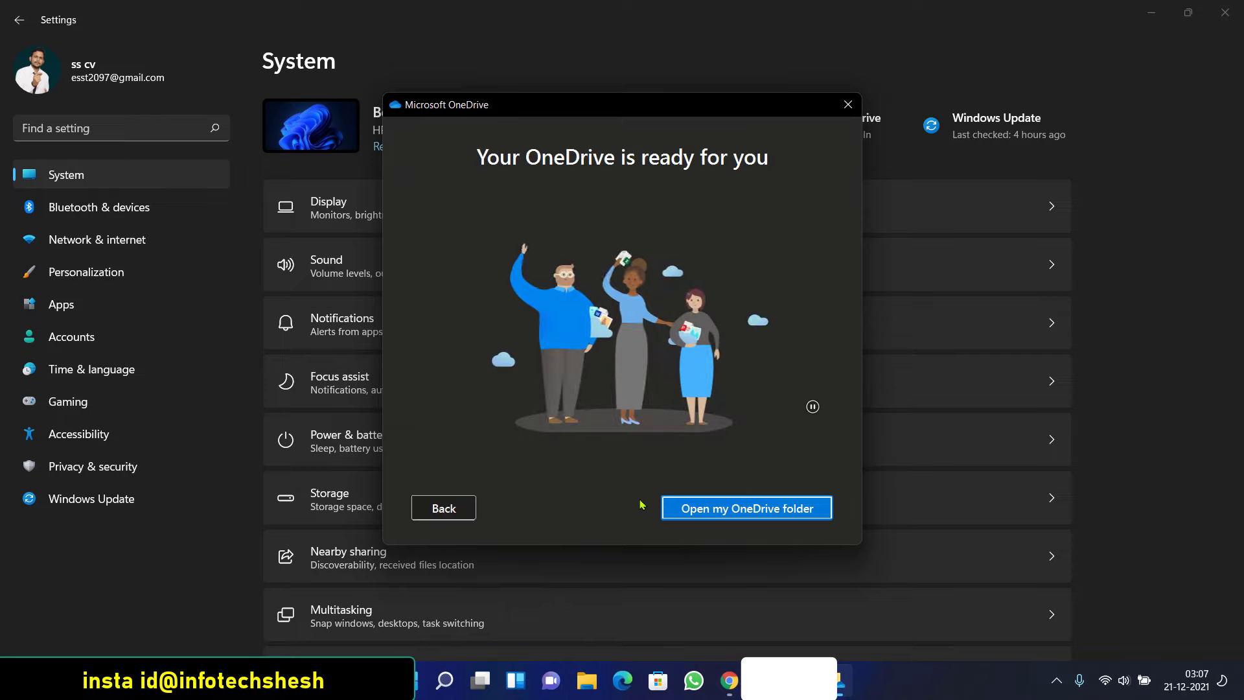
{"action": "left_click", "coordinate": [683, 509]}
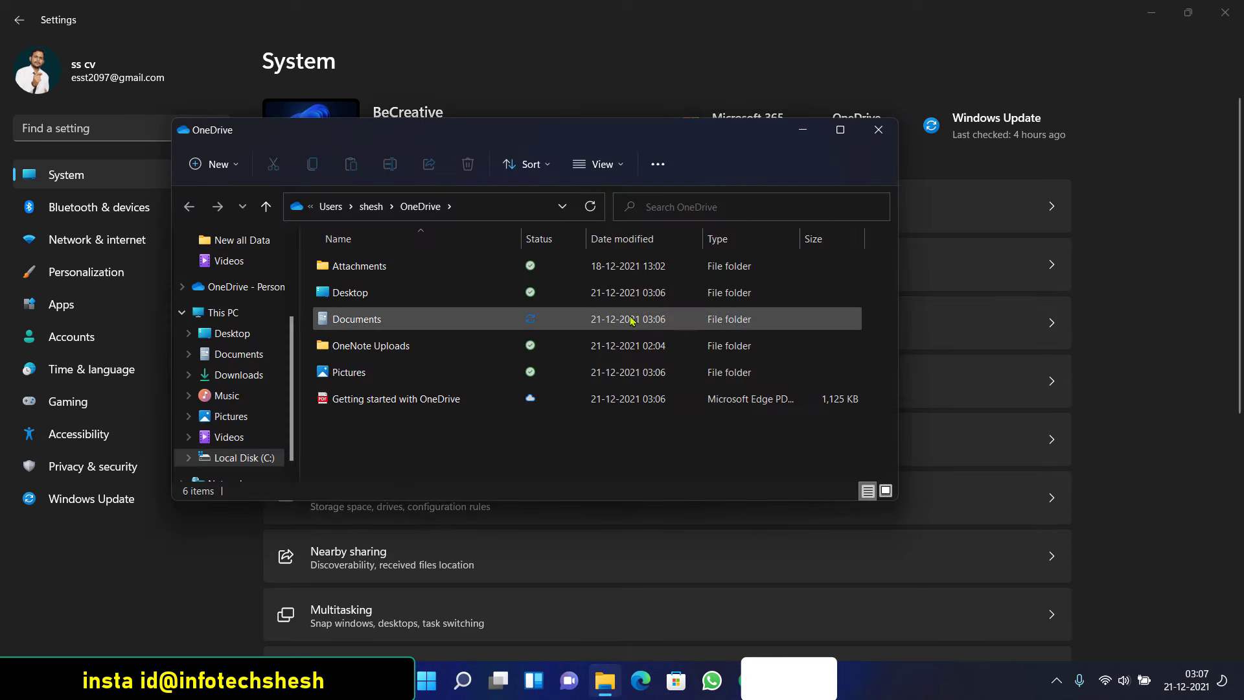
Open Getting started with OneDrive, select several items including OneNote Uploads, then close the window
{"action": "double_click", "coordinate": [430, 399]}
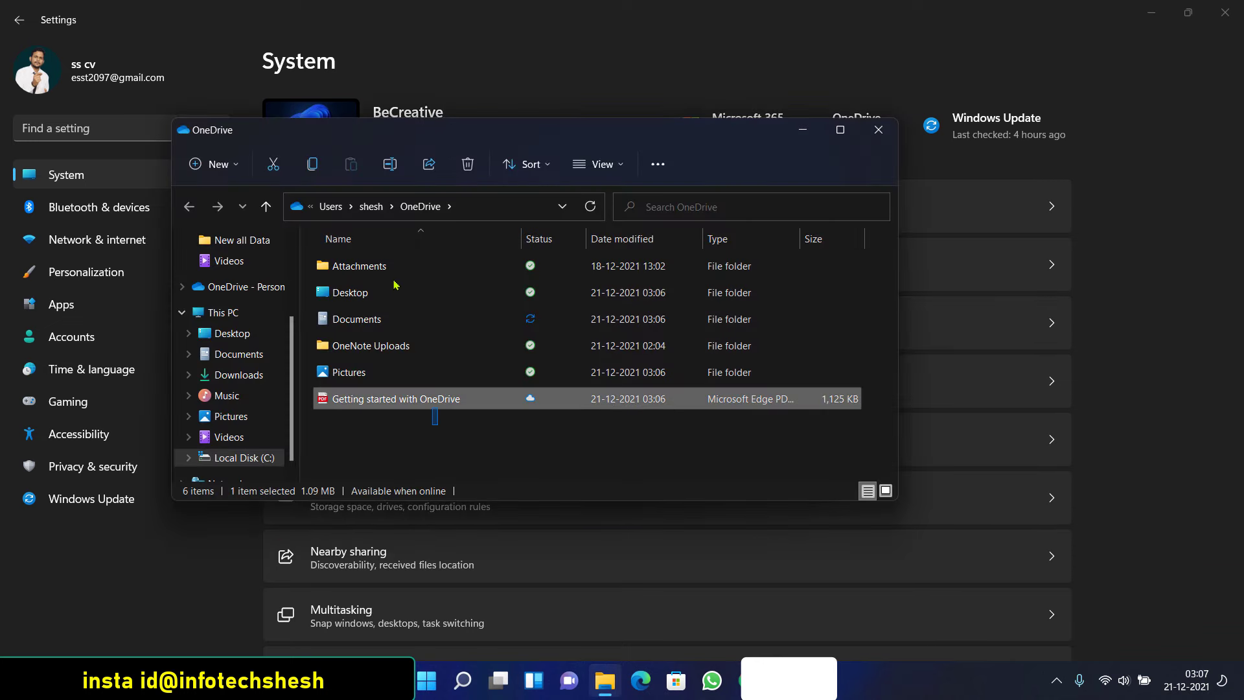
{"action": "left_click_drag", "start_coordinate": [434, 416], "coordinate": [706, 278]}
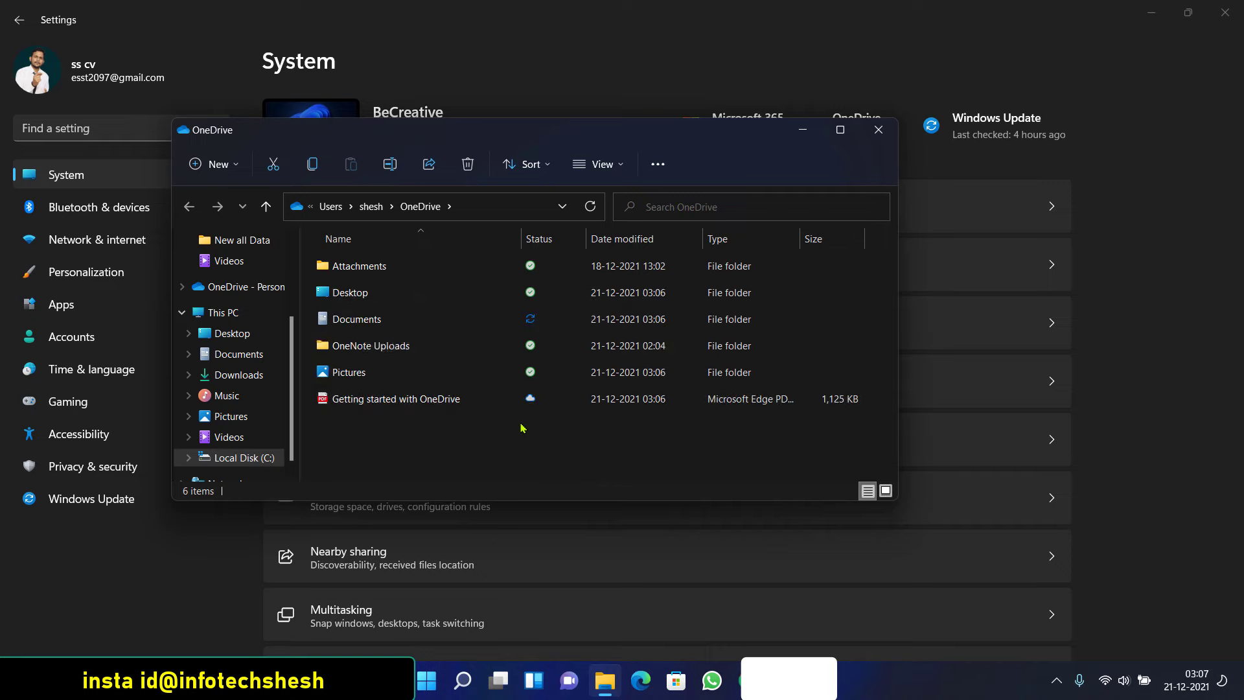
{"action": "left_click", "coordinate": [397, 347]}
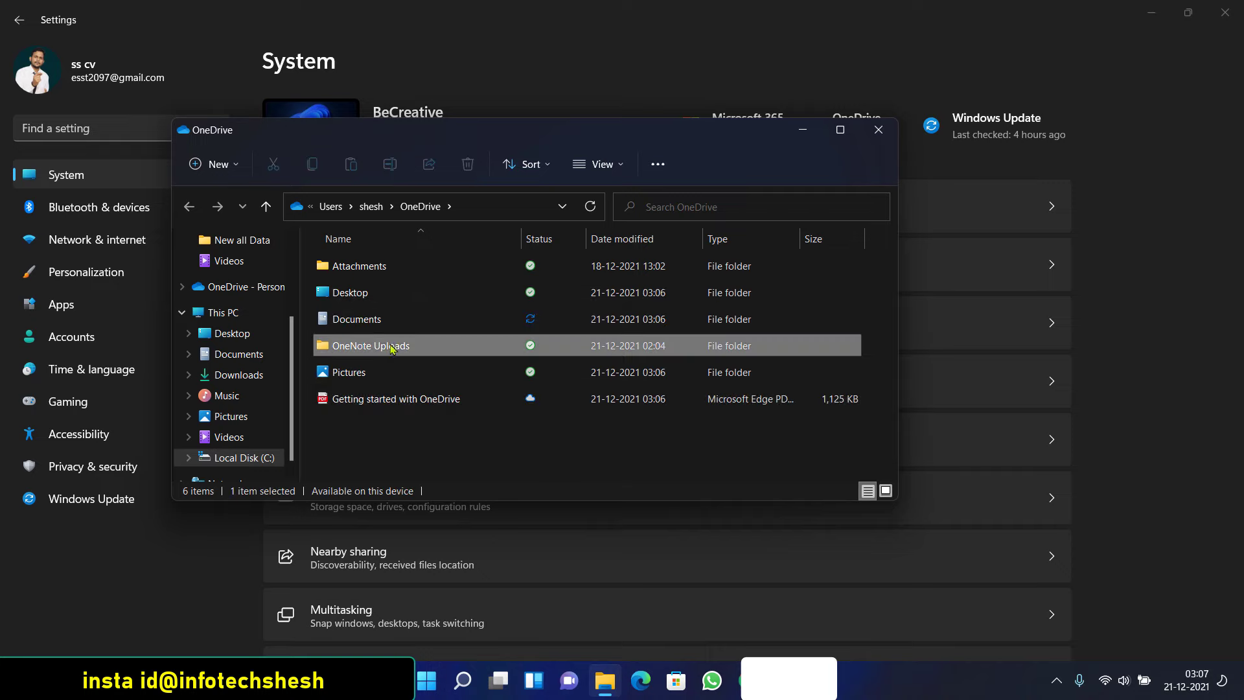
{"action": "left_click", "coordinate": [878, 131]}
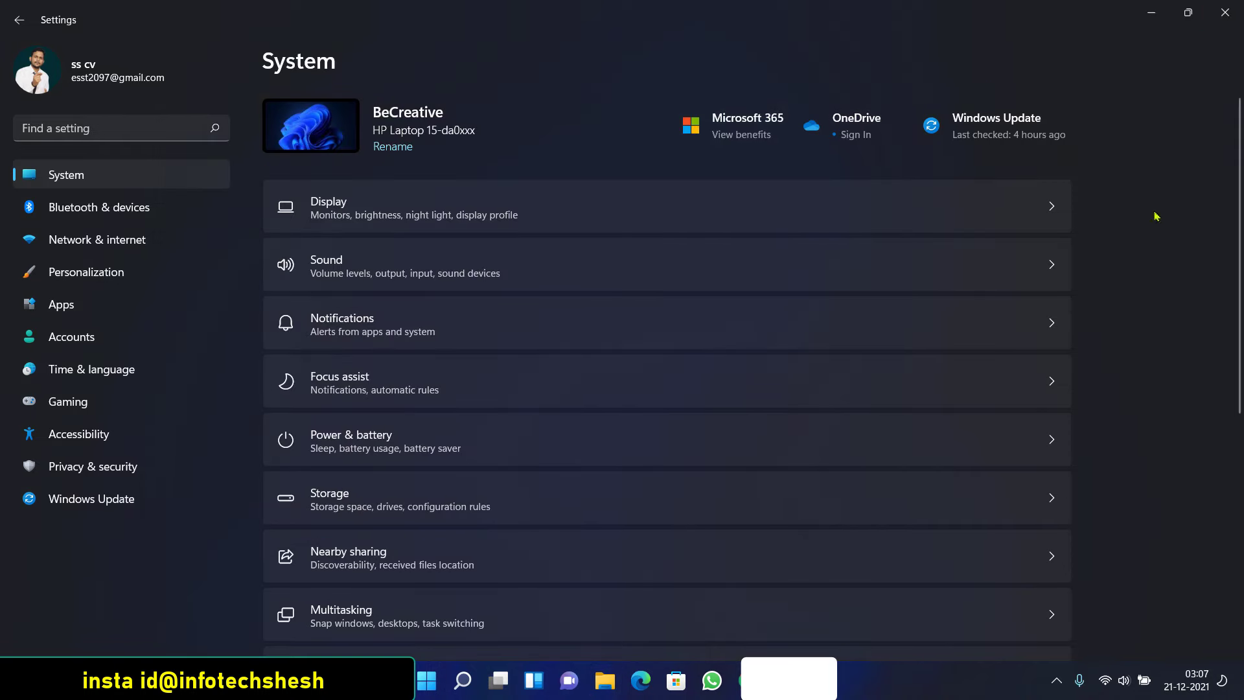
Show the desktop and bring up the OneDrive sync status panel from the tray overflow
{"action": "key", "text": "super+d"}
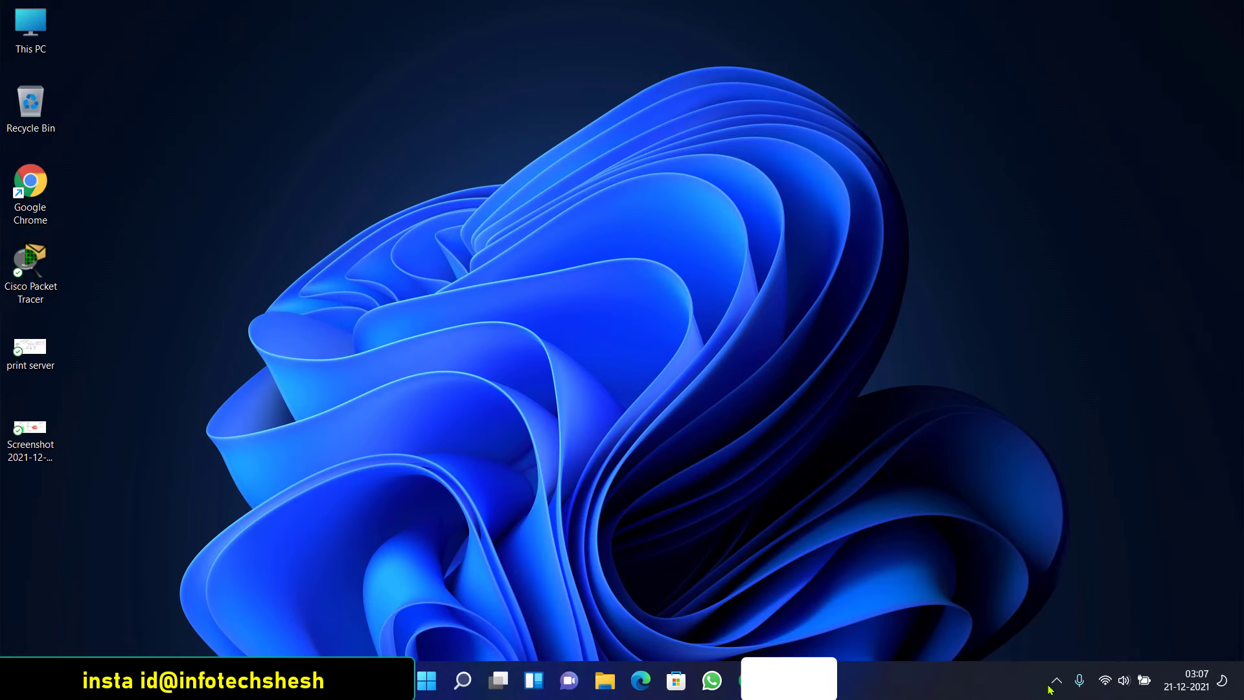
{"action": "left_click", "coordinate": [1055, 682]}
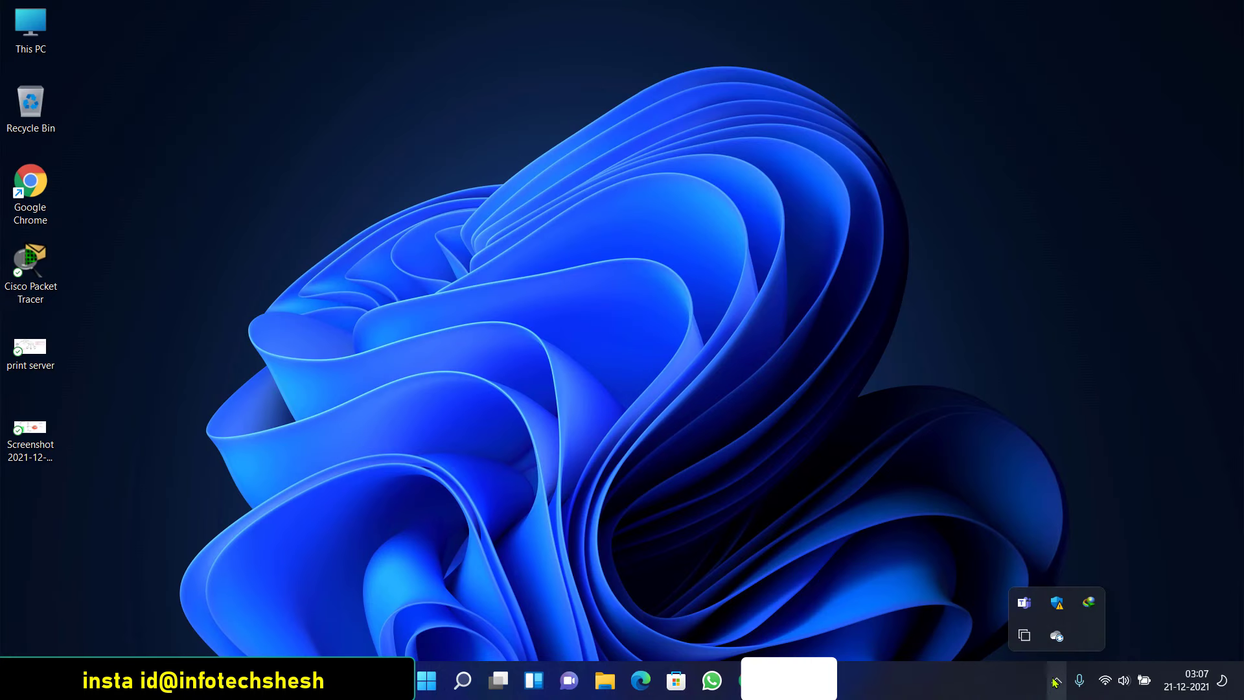
{"action": "left_click", "coordinate": [1057, 637]}
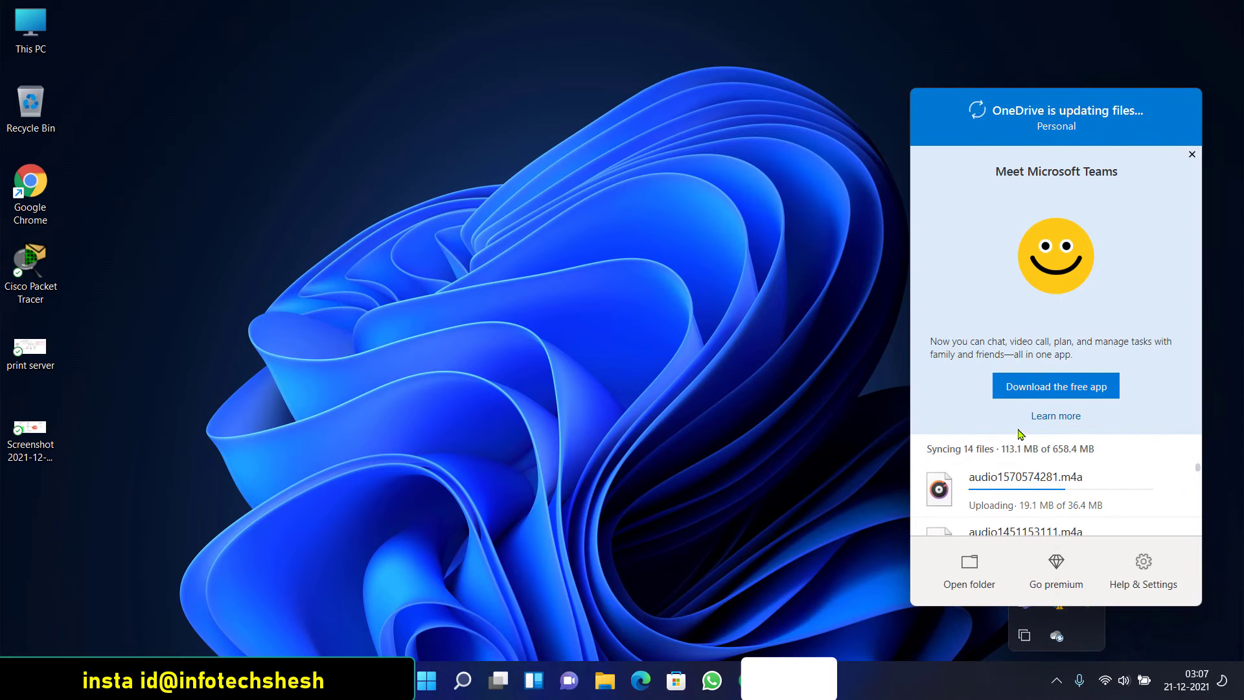
{"action": "scroll", "coordinate": [1082, 465], "scroll_direction": "down", "scroll_amount": 1}
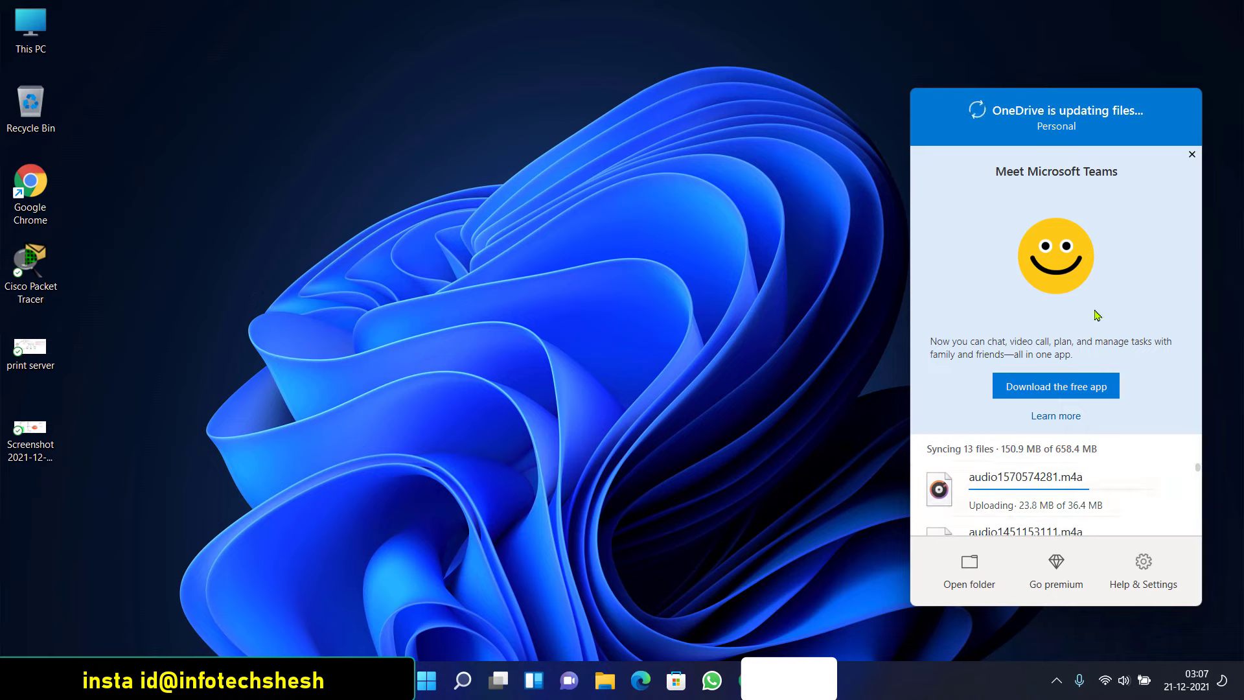
{"action": "left_click", "coordinate": [795, 523]}
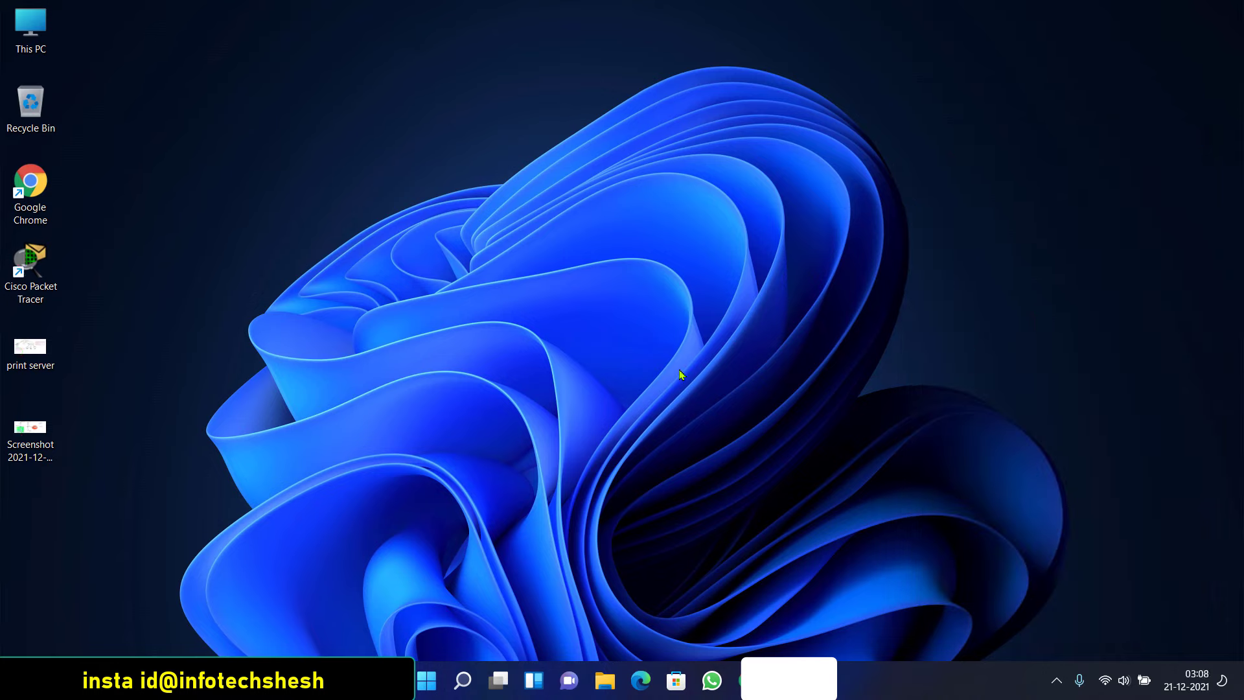
{"action": "left_click", "coordinate": [1056, 680]}
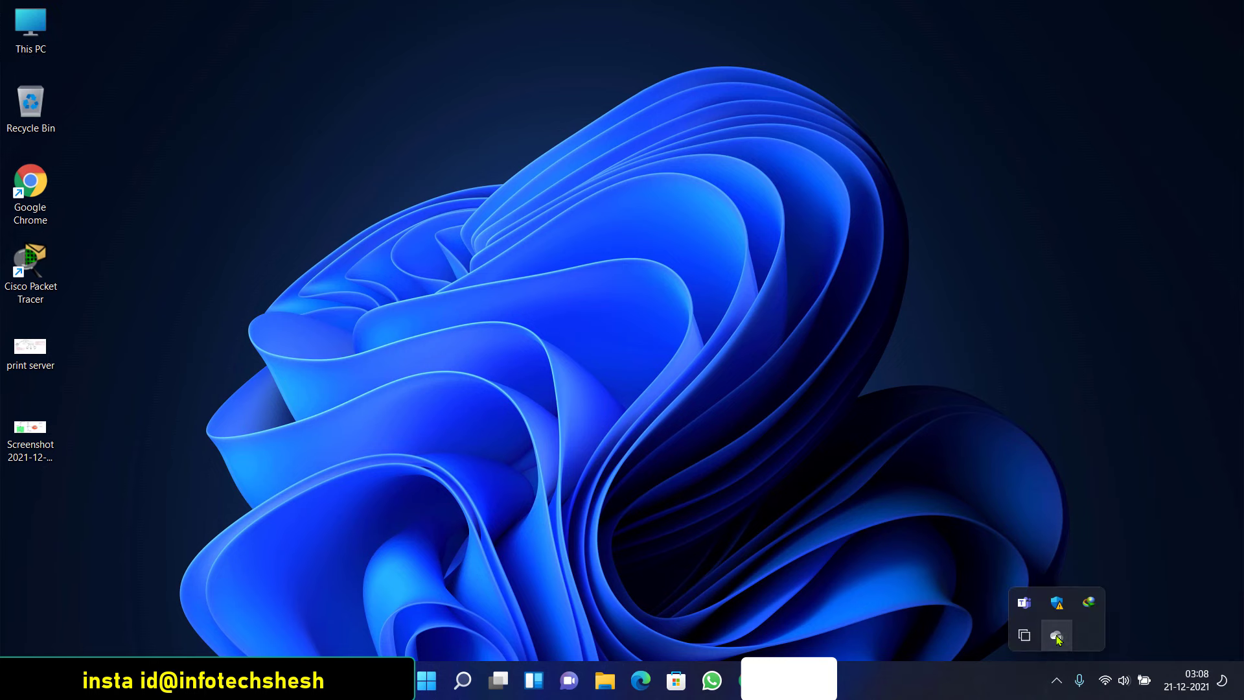
{"action": "left_click", "coordinate": [1056, 636]}
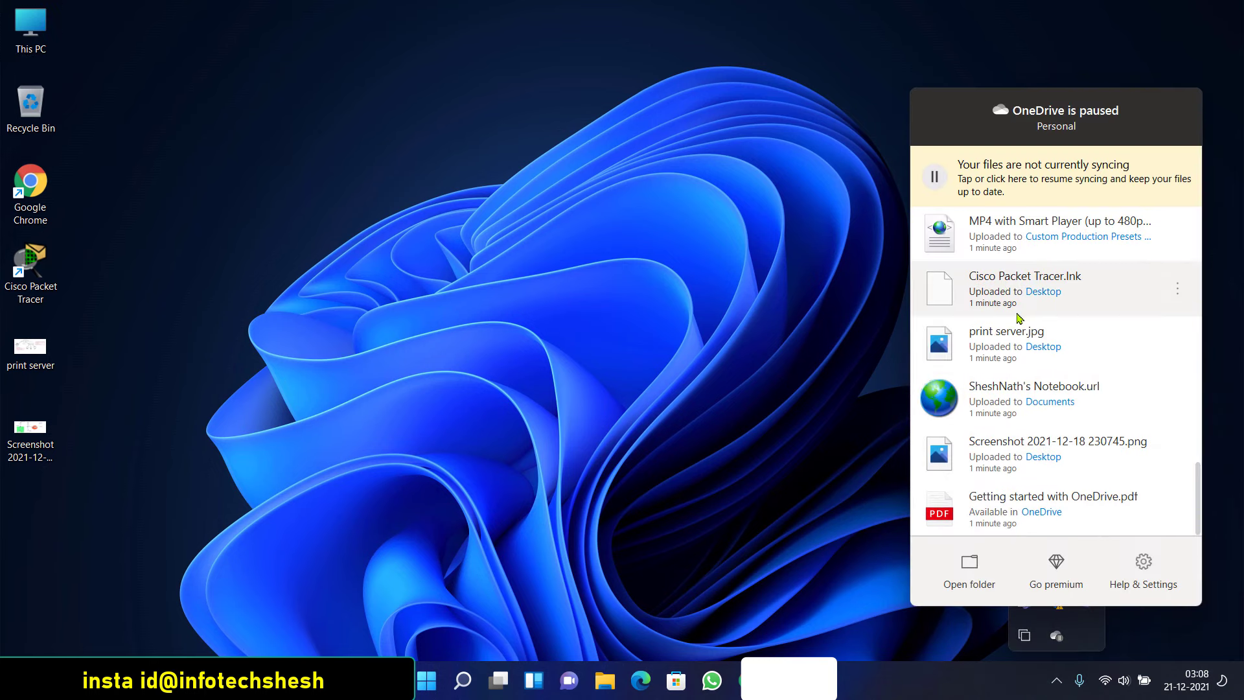
{"action": "scroll", "coordinate": [1020, 374], "scroll_direction": "up", "scroll_amount": 15}
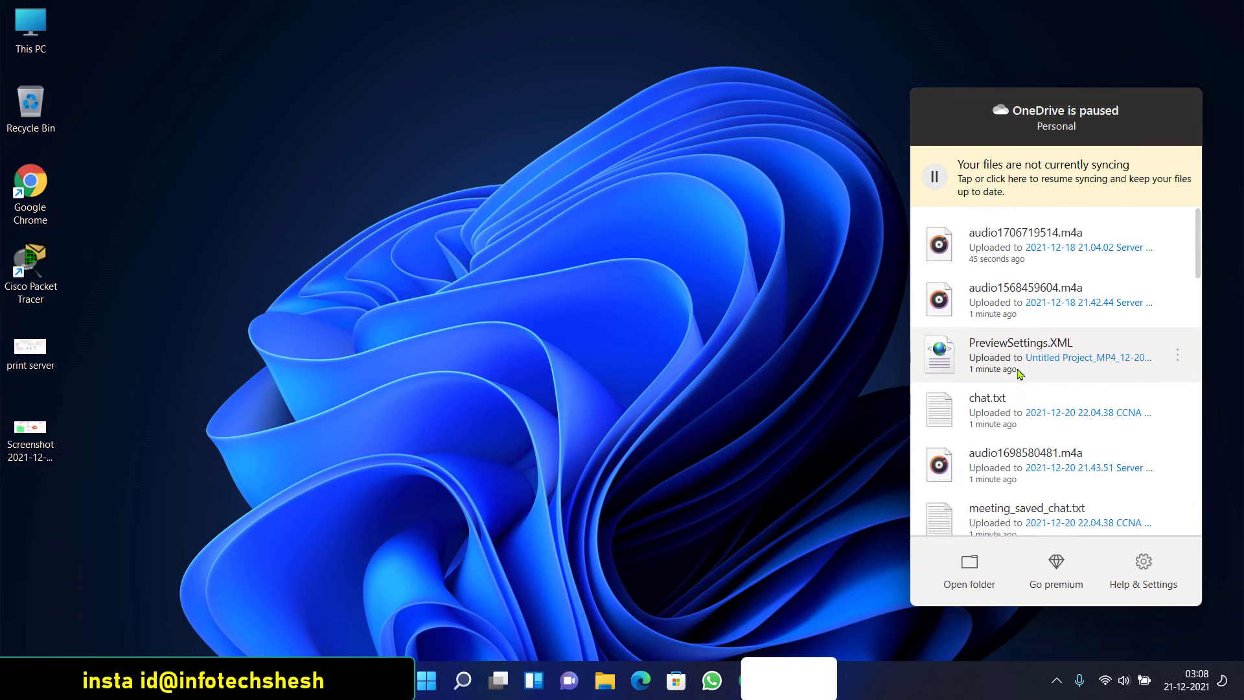
{"action": "scroll", "coordinate": [1019, 373], "scroll_direction": "down", "scroll_amount": 15}
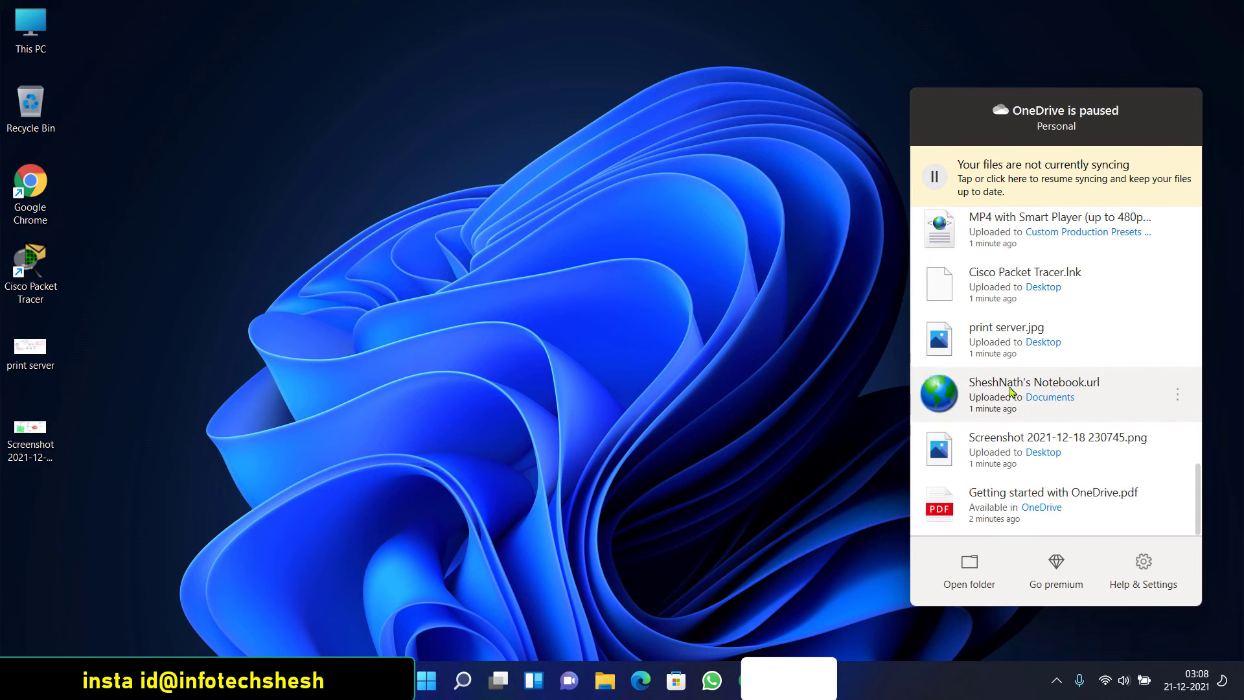
Close OneDrive from Help & Settings, confirming despite unfinished uploads, then check the tray overflow
{"action": "left_click", "coordinate": [1144, 563]}
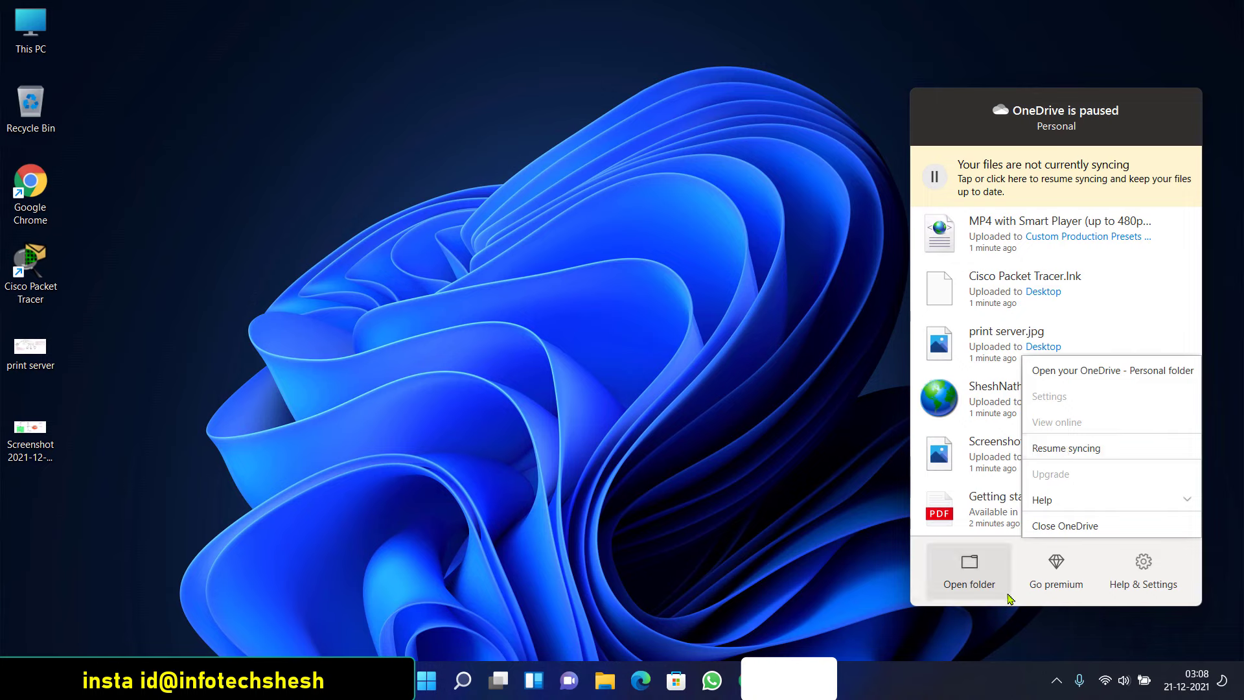
{"action": "left_click", "coordinate": [1144, 569]}
{"action": "left_click", "coordinate": [1144, 569]}
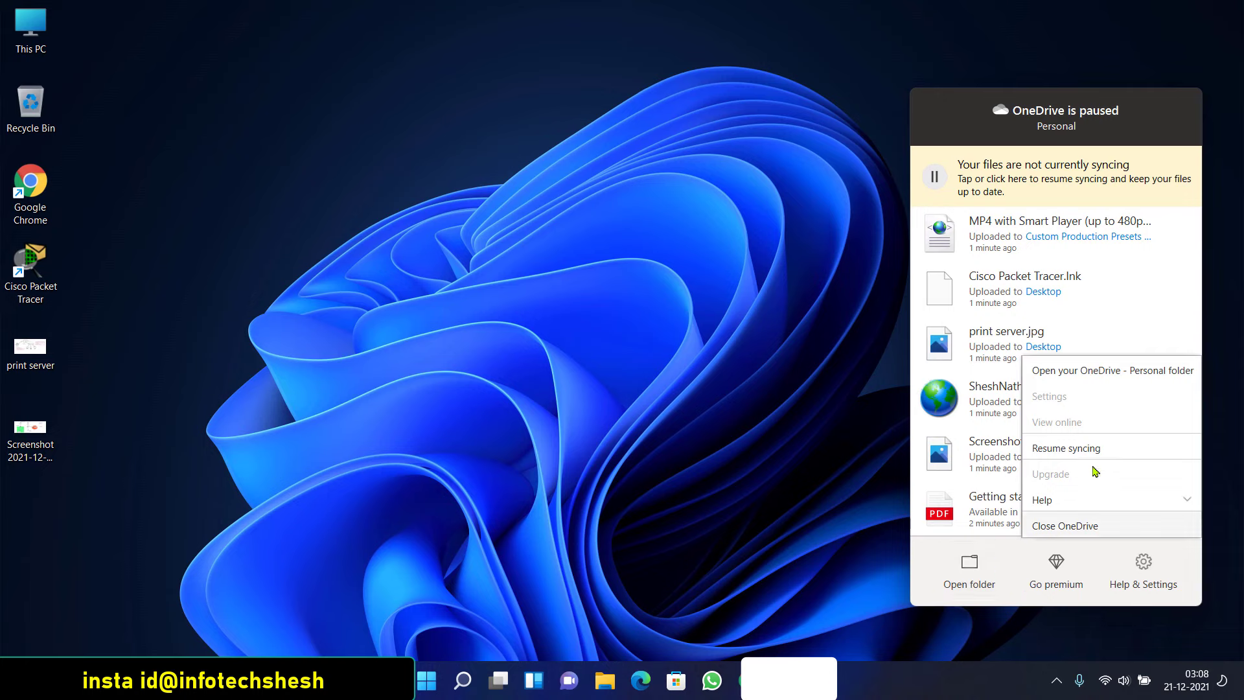
{"action": "left_click", "coordinate": [1065, 527]}
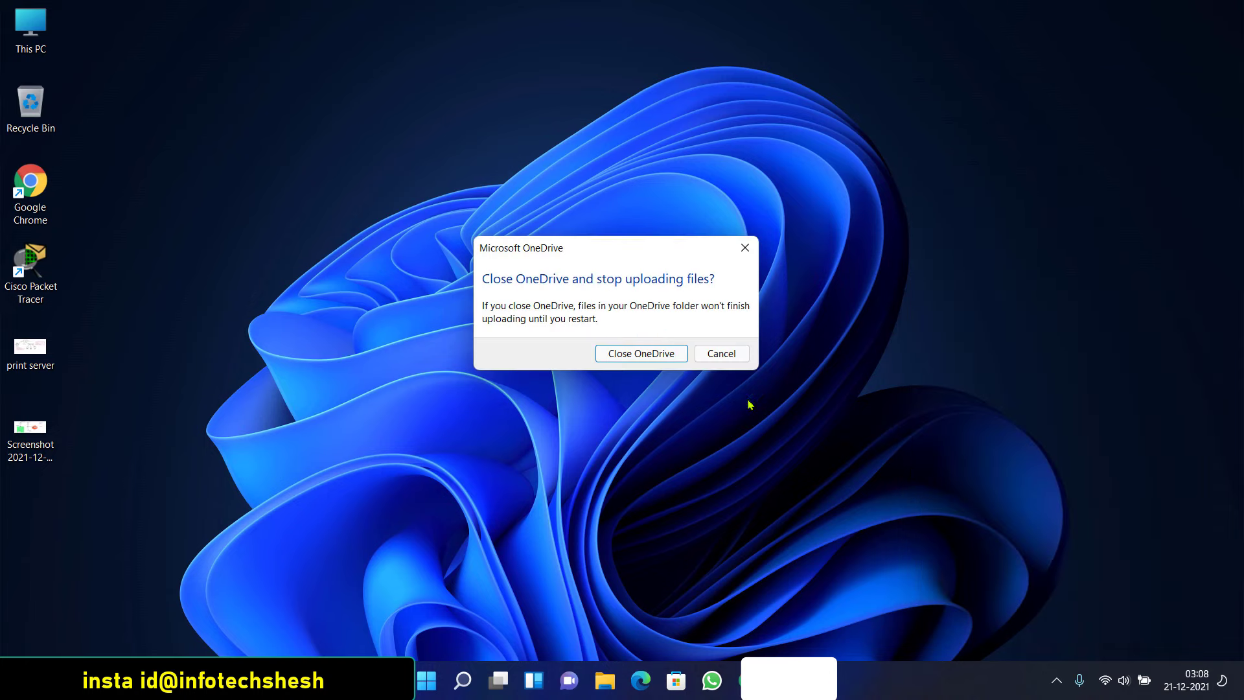
{"action": "left_click", "coordinate": [655, 353]}
{"action": "left_click", "coordinate": [1057, 680]}
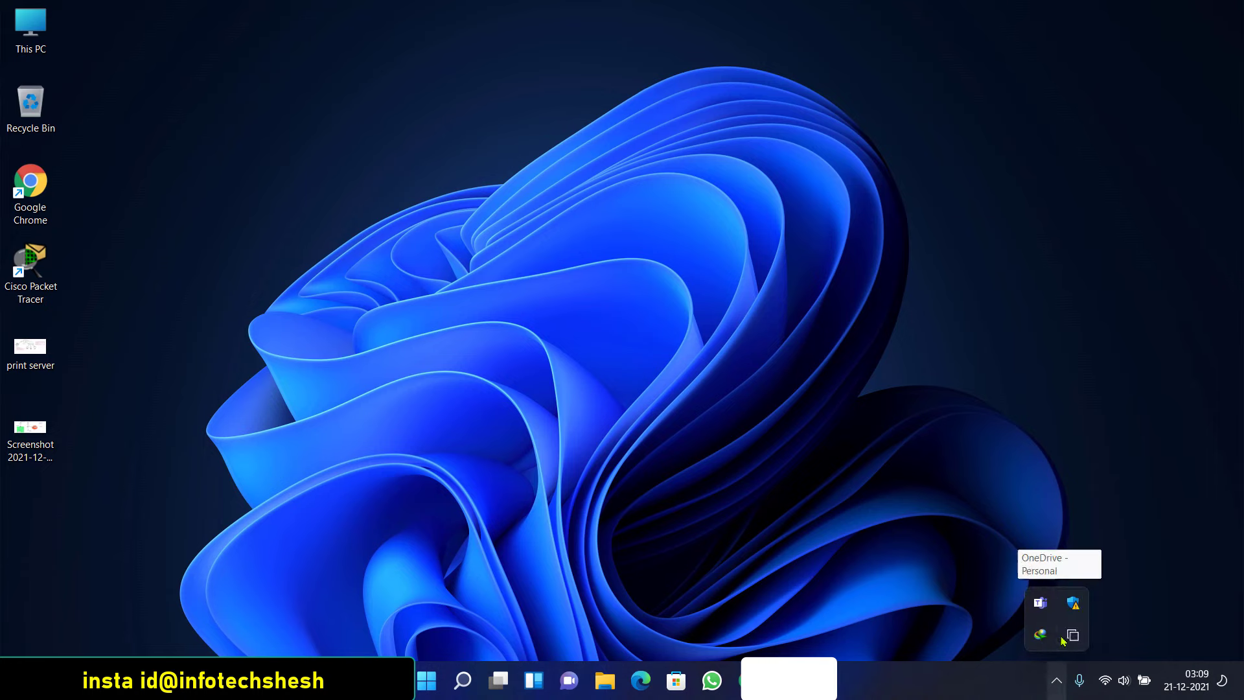
{"action": "left_click", "coordinate": [952, 586]}
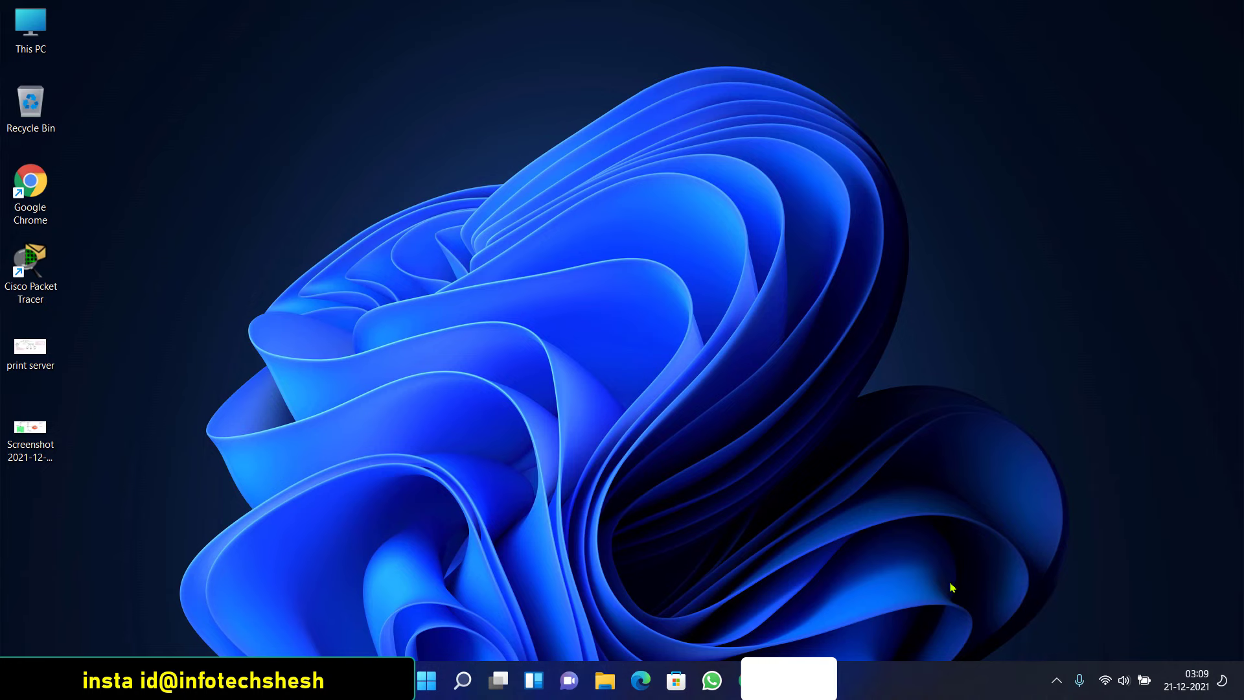
Search 'oned' in the Start menu and launch OneDrive
{"action": "left_click", "coordinate": [427, 680]}
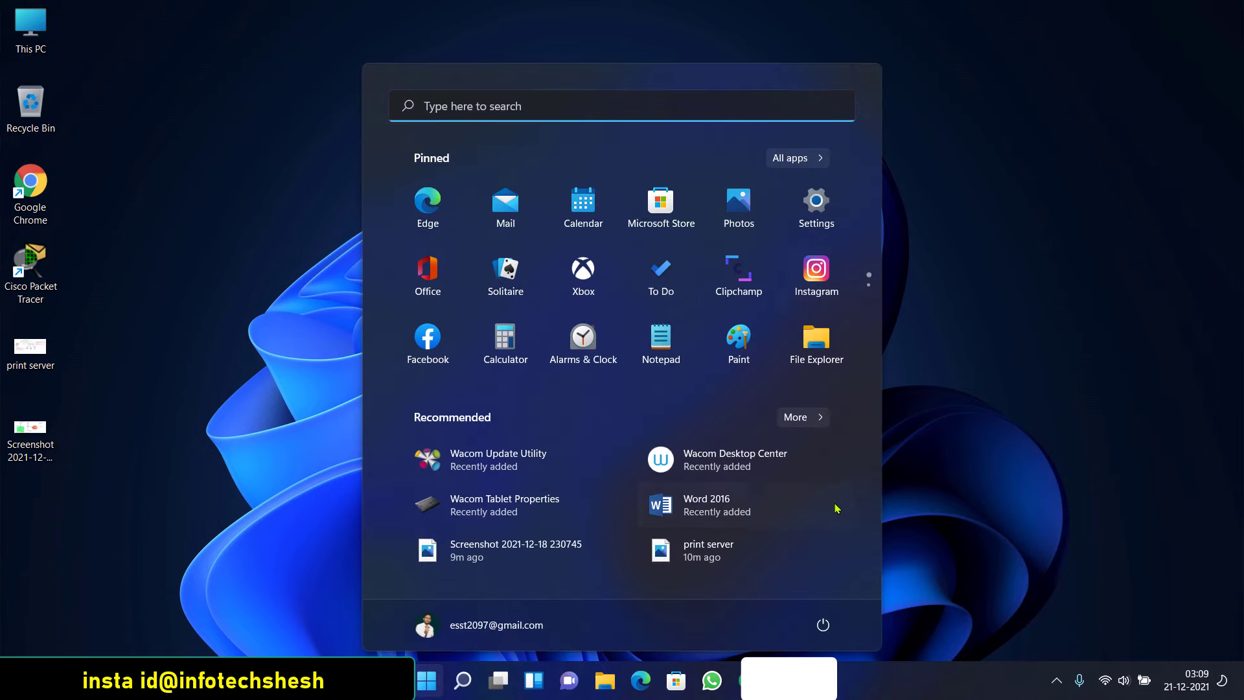
{"action": "left_click", "coordinate": [515, 99]}
{"action": "type", "text": "oned"}
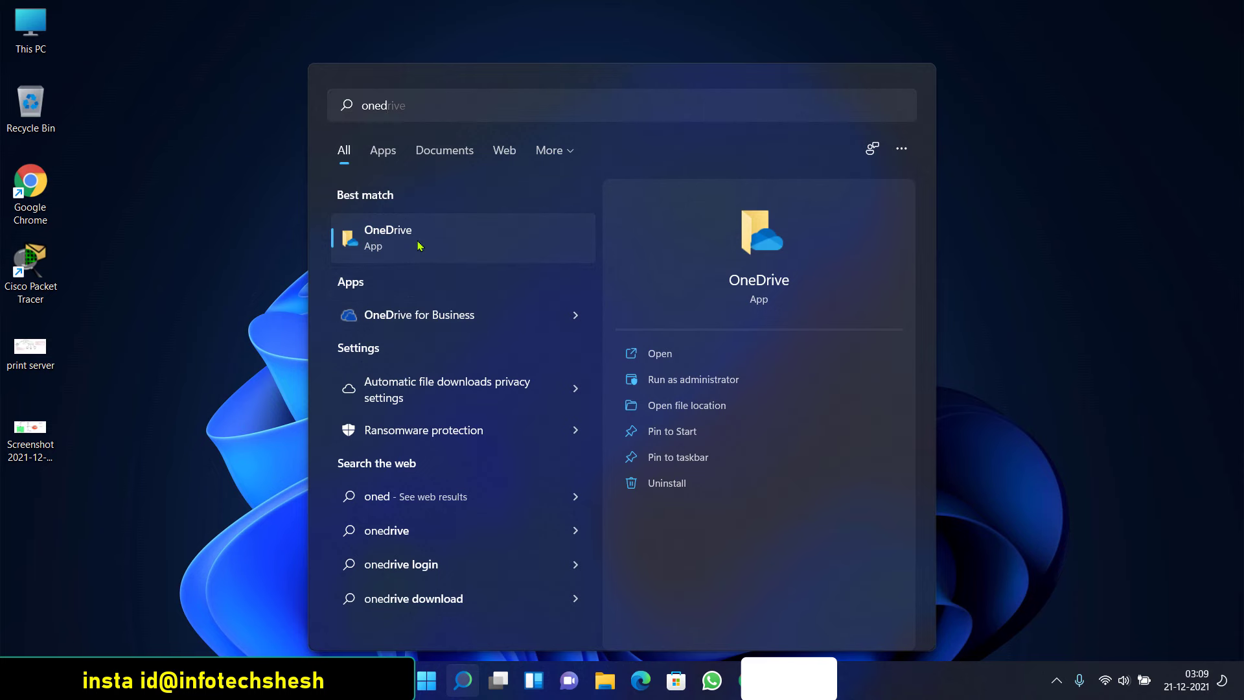
{"action": "left_click", "coordinate": [417, 241]}
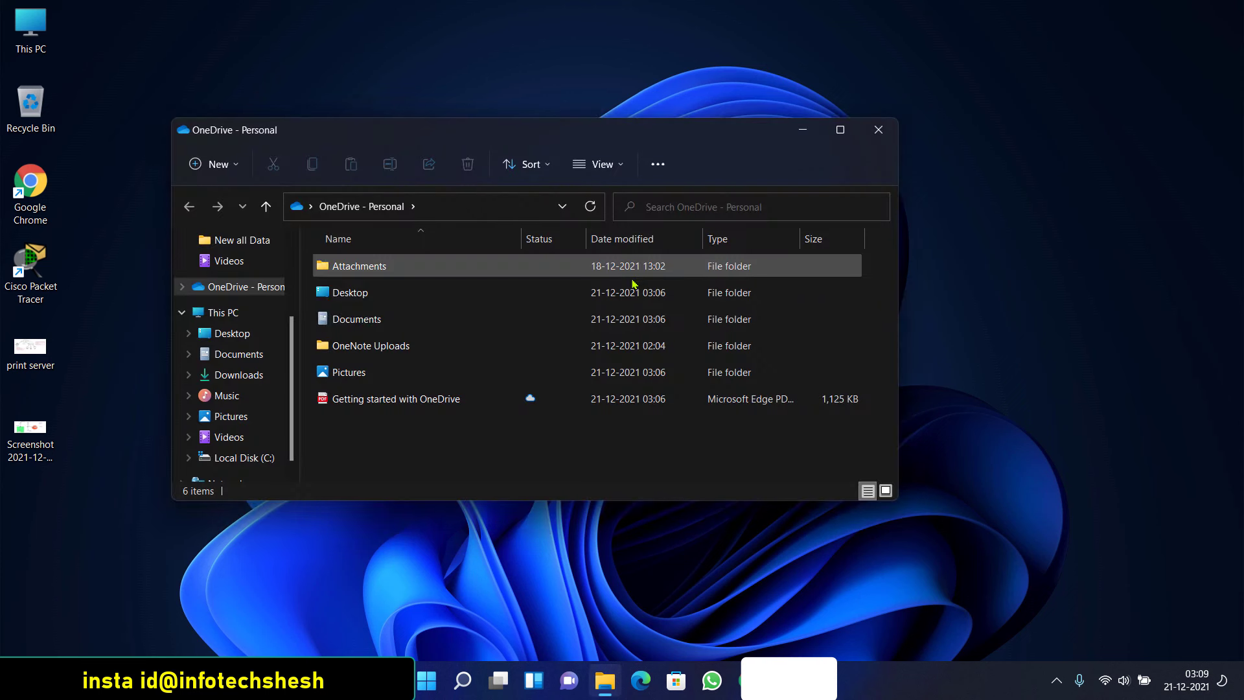
Open the OneNote Uploads folder and show OneDrive's status, uploading 10 files
{"action": "left_click", "coordinate": [380, 346]}
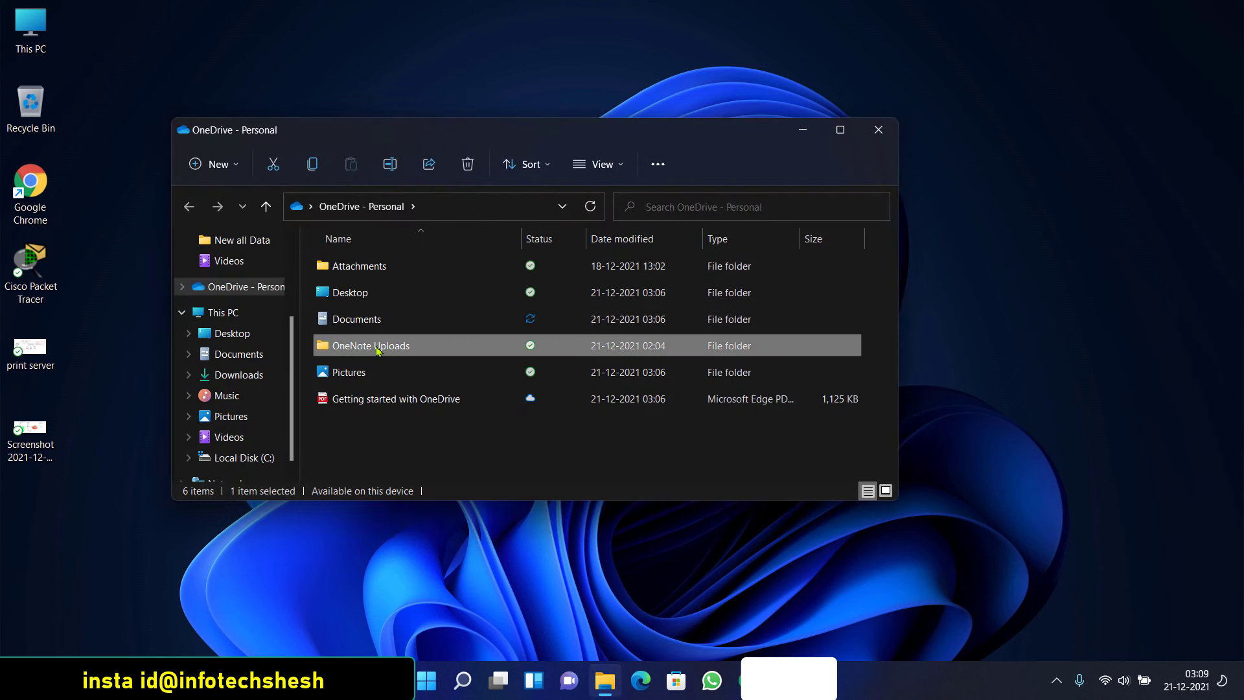
{"action": "double_click", "coordinate": [380, 347]}
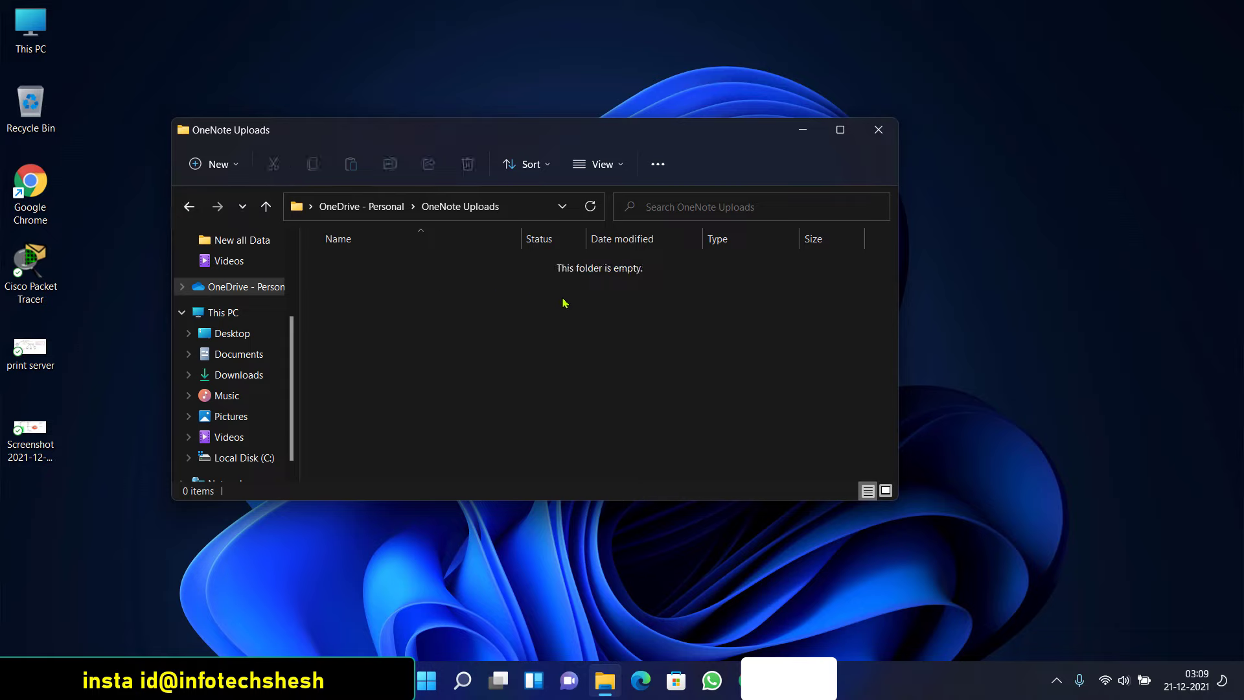
{"action": "left_click", "coordinate": [1056, 680]}
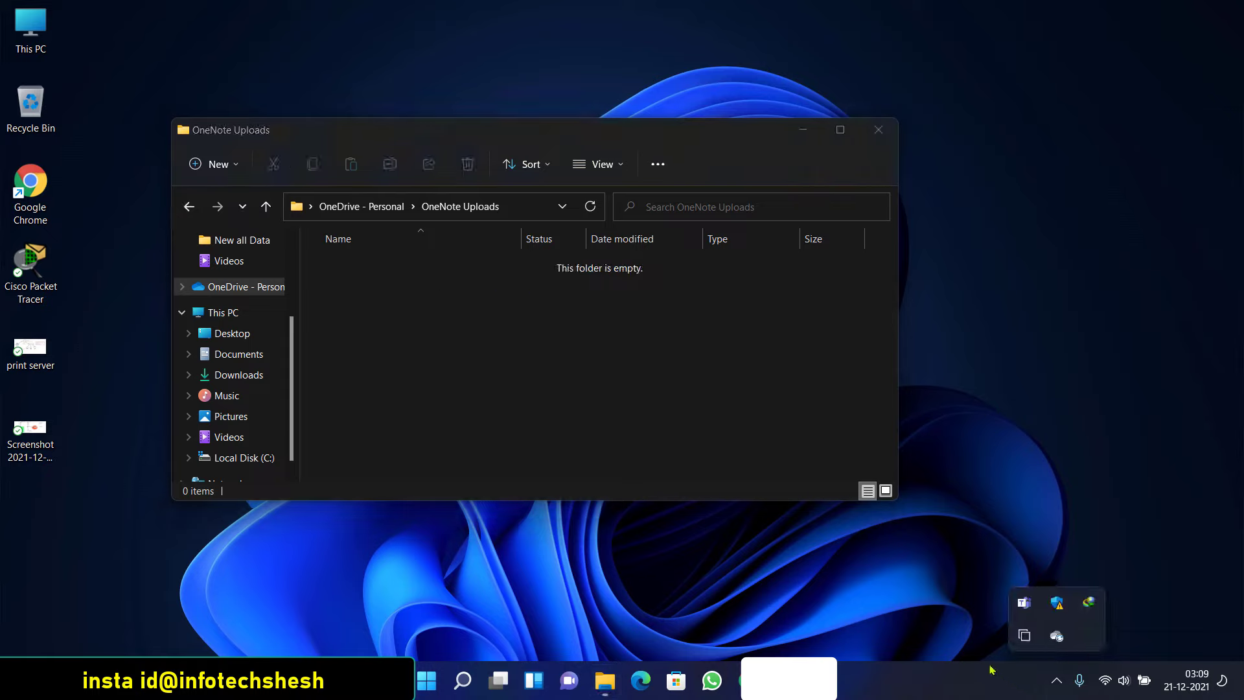
{"action": "left_click", "coordinate": [1057, 635]}
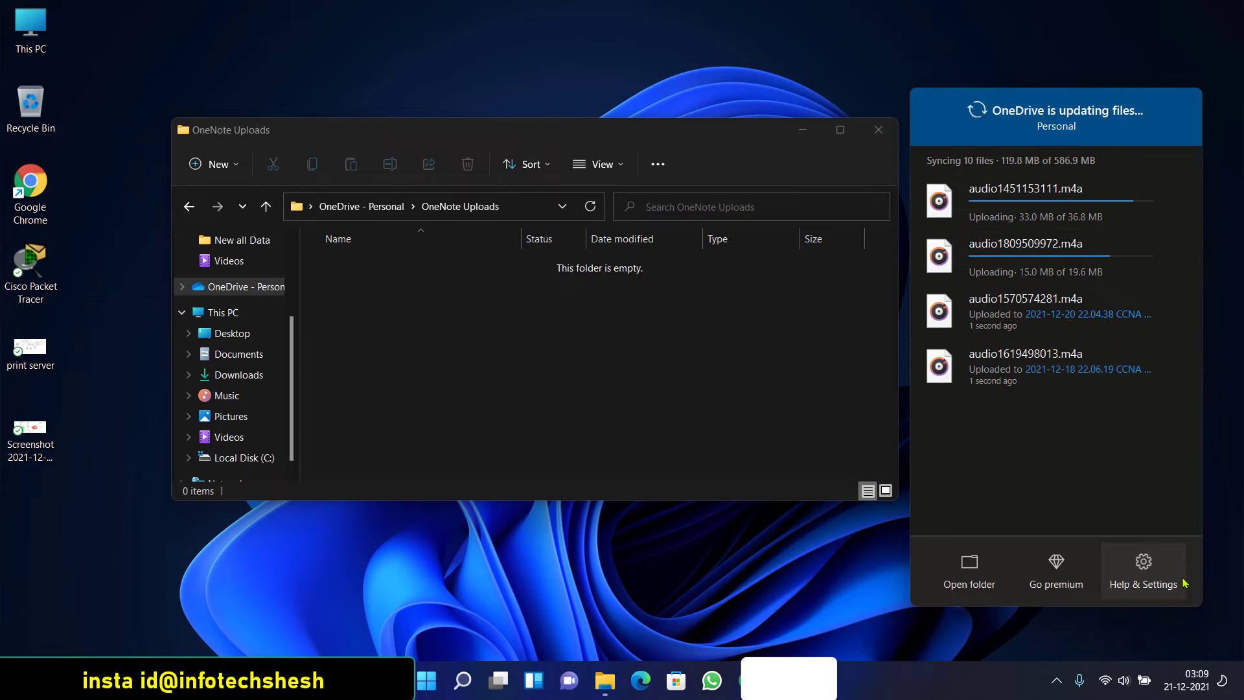
In OneDrive Settings, untick auto-pause in battery saver mode and on metered networks
{"action": "left_click", "coordinate": [1150, 564]}
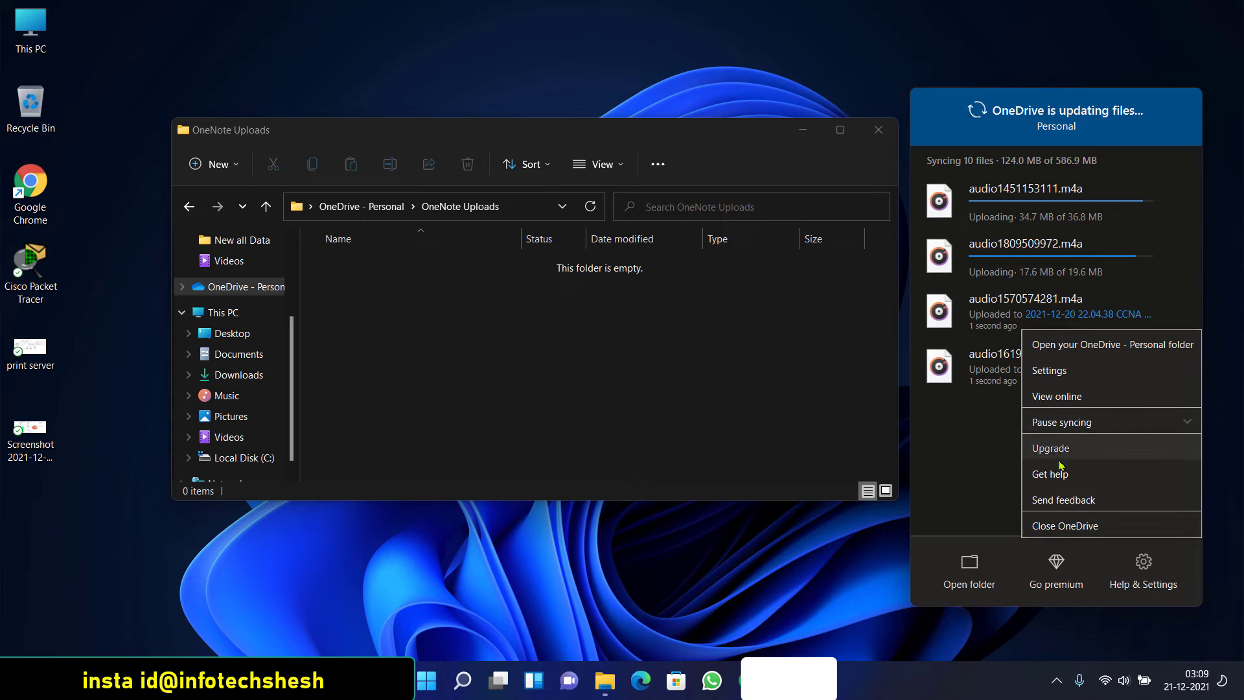
{"action": "left_click", "coordinate": [1066, 370]}
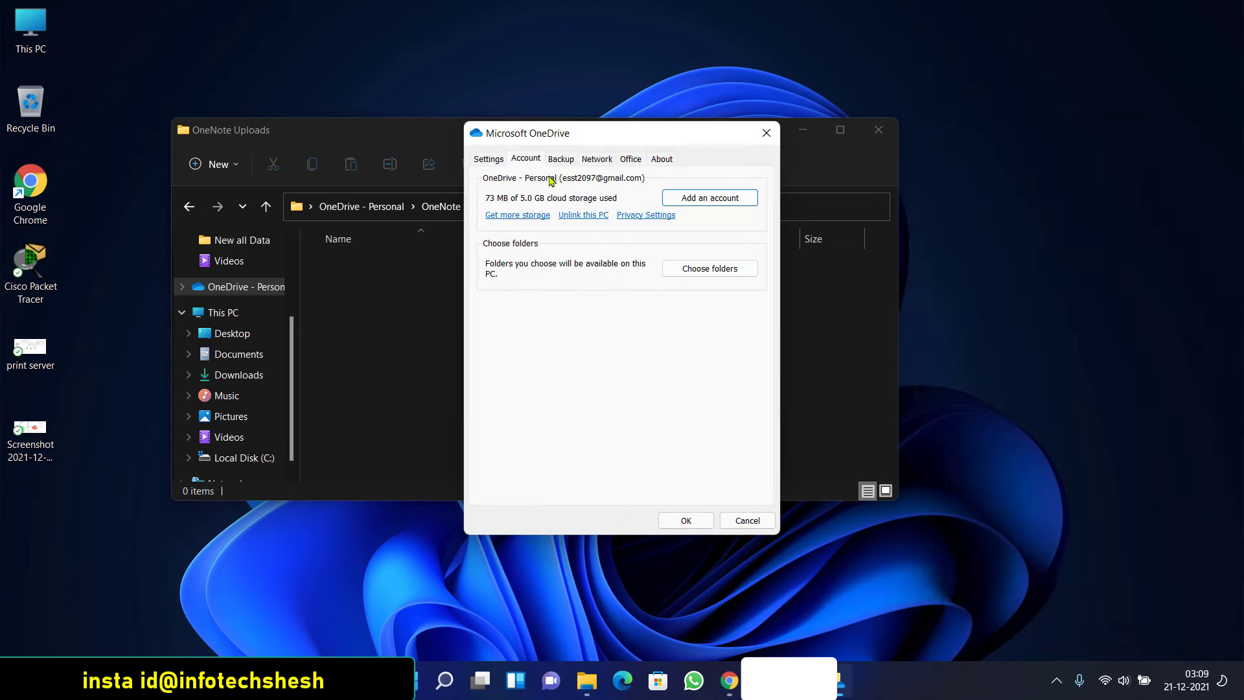
{"action": "left_click", "coordinate": [491, 160]}
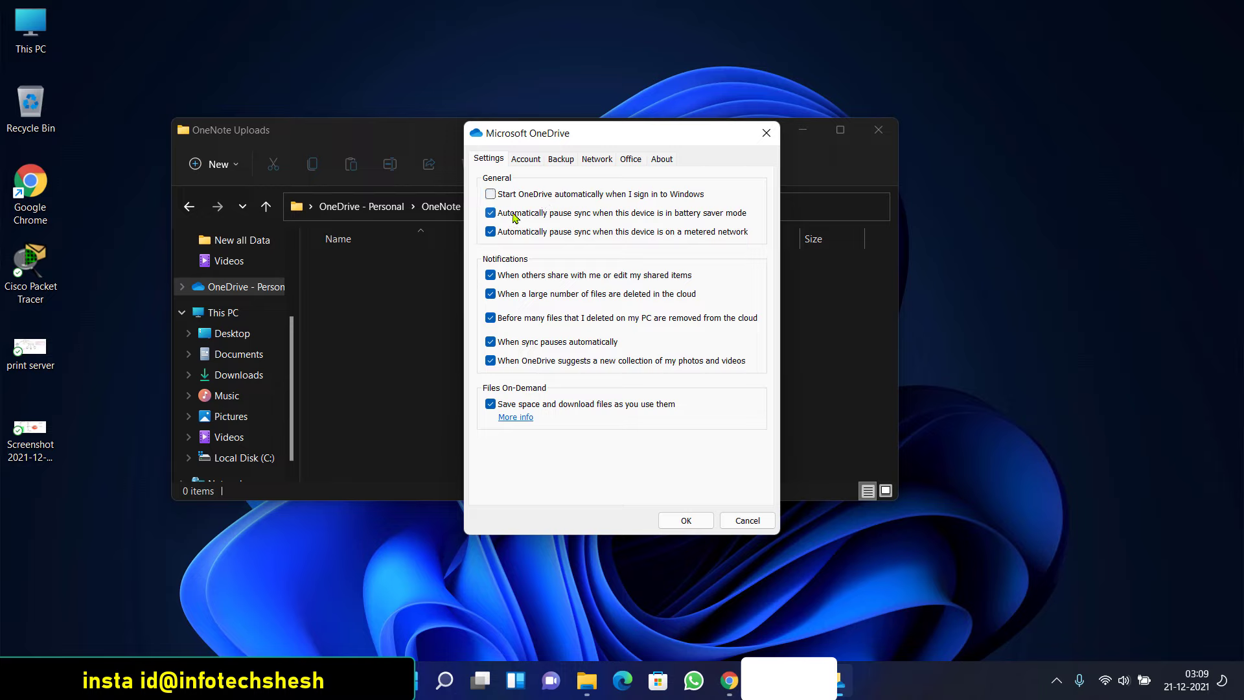
{"action": "left_click", "coordinate": [492, 215]}
{"action": "left_click", "coordinate": [492, 232]}
Browse the Account, Backup, Network, Office and About tabs, ending on Account showing 73 MB of 5.0 GB
{"action": "left_click", "coordinate": [528, 160]}
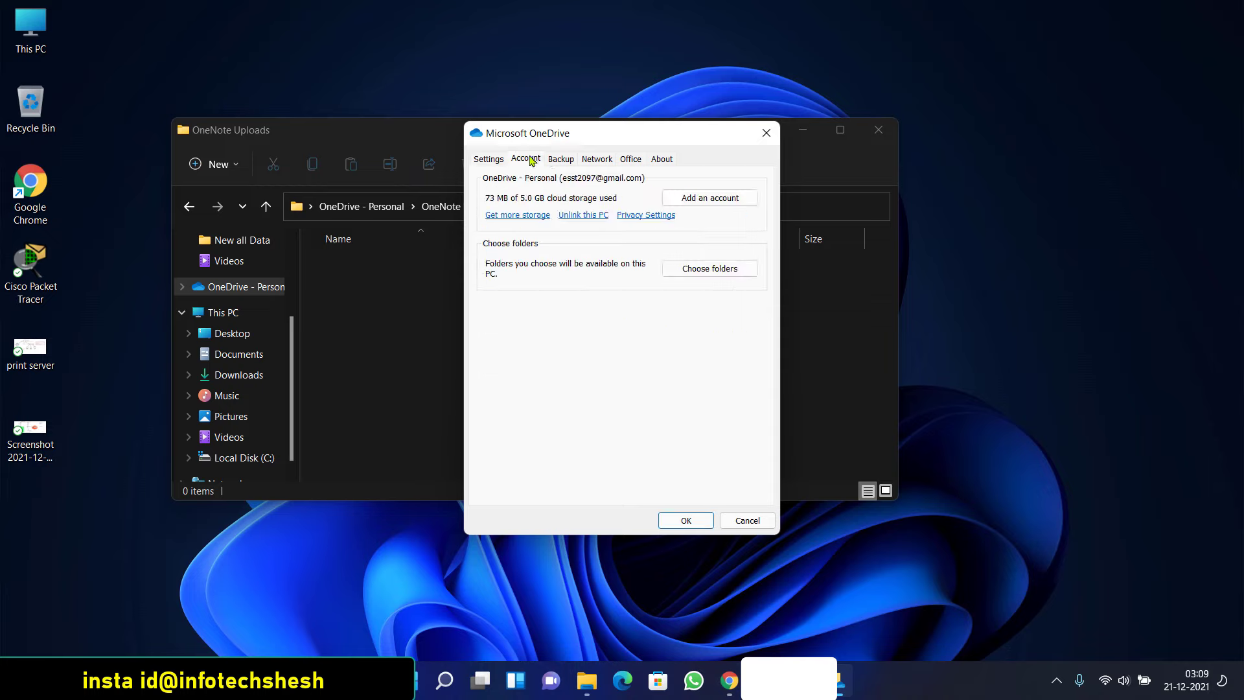
{"action": "left_click", "coordinate": [562, 160]}
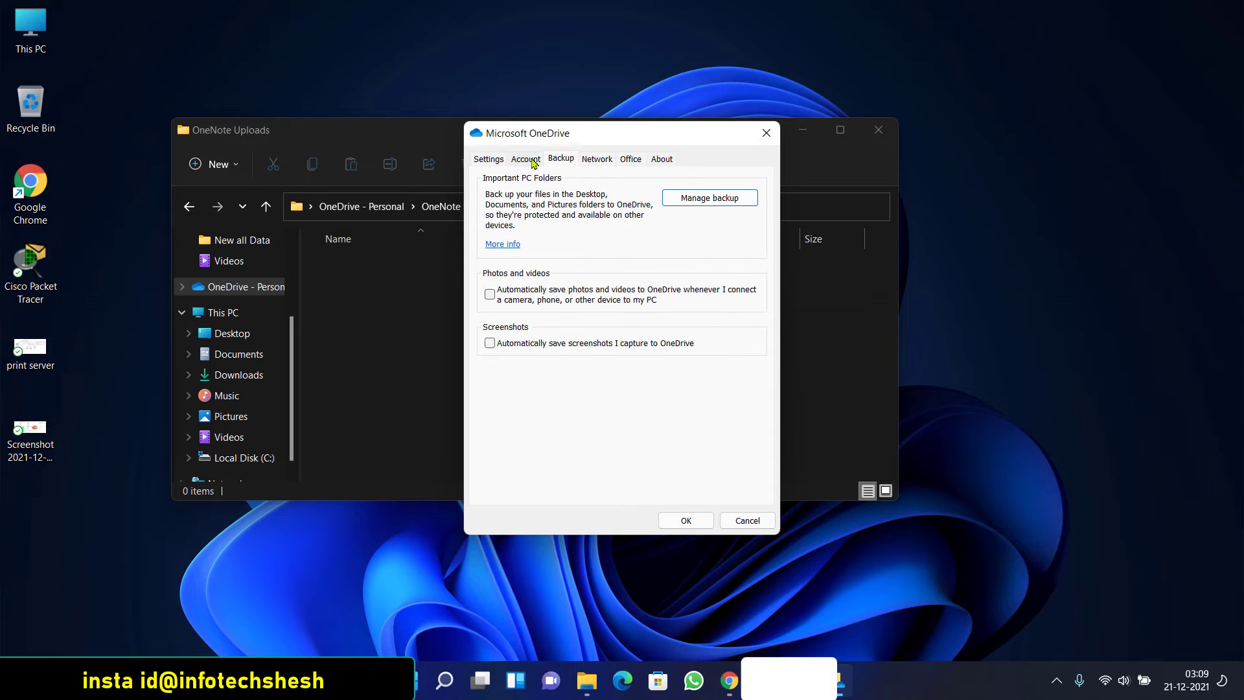
{"action": "left_click", "coordinate": [532, 161]}
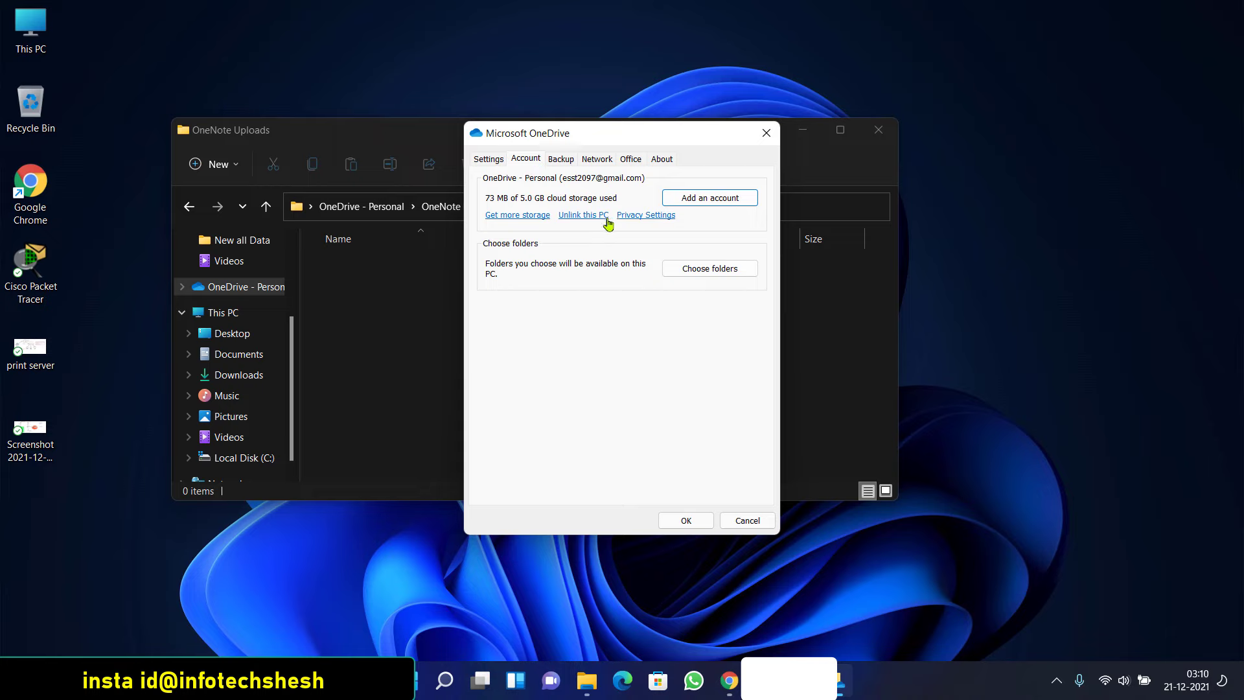
{"action": "left_click", "coordinate": [595, 160]}
{"action": "left_click", "coordinate": [630, 160]}
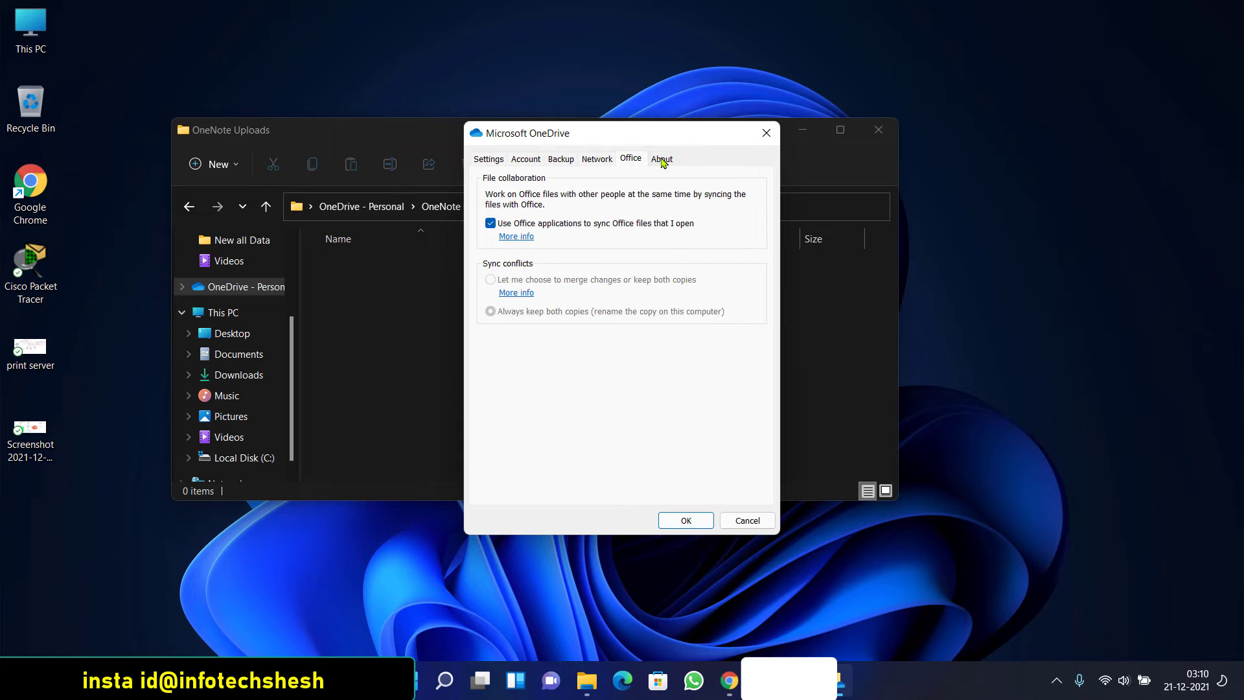
{"action": "left_click", "coordinate": [662, 160]}
{"action": "left_click", "coordinate": [560, 160]}
{"action": "left_click", "coordinate": [532, 162]}
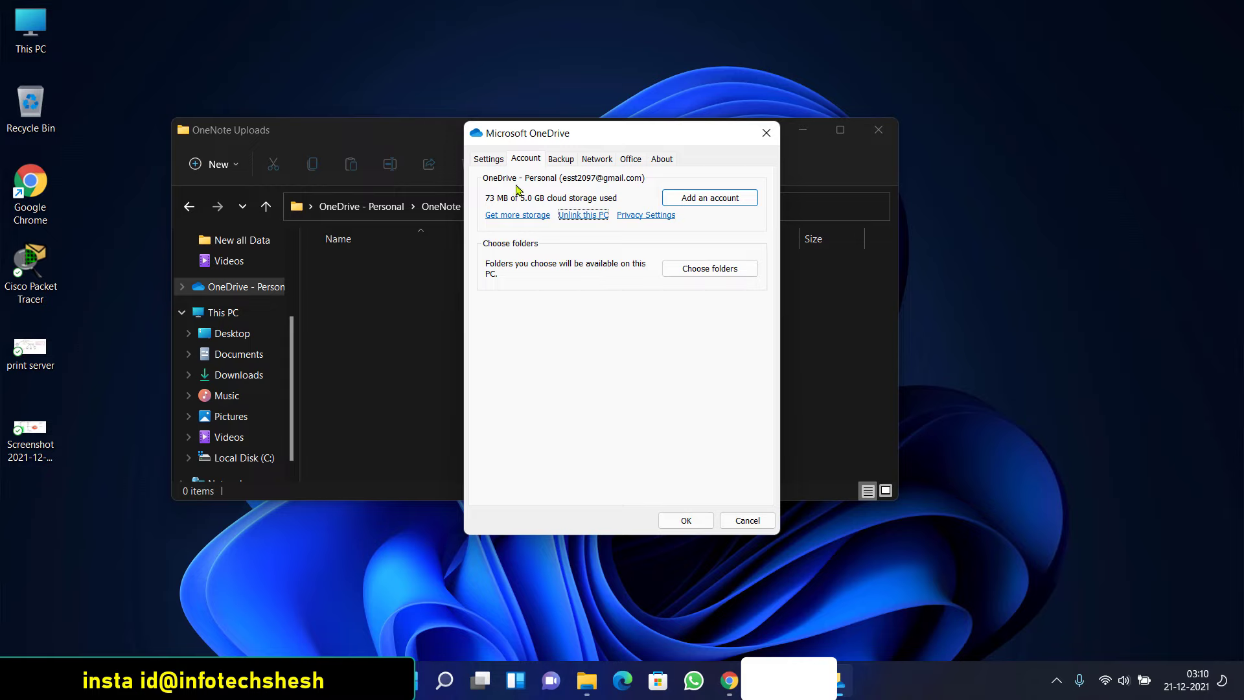
{"action": "left_click", "coordinate": [488, 159]}
{"action": "left_click", "coordinate": [526, 159]}
{"action": "left_click", "coordinate": [810, 609]}
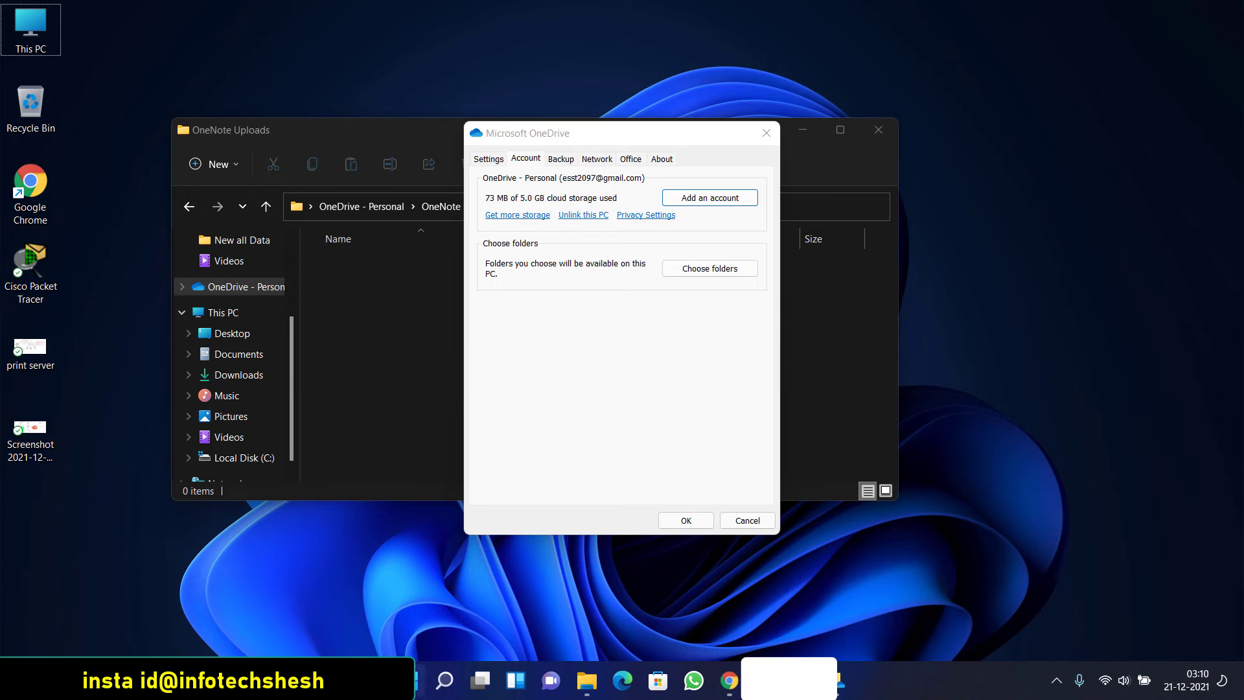
Go to Settings > Accounts > Your info and open the Accounts link in Edge
{"action": "key", "text": "super"}
{"action": "left_click", "coordinate": [814, 201]}
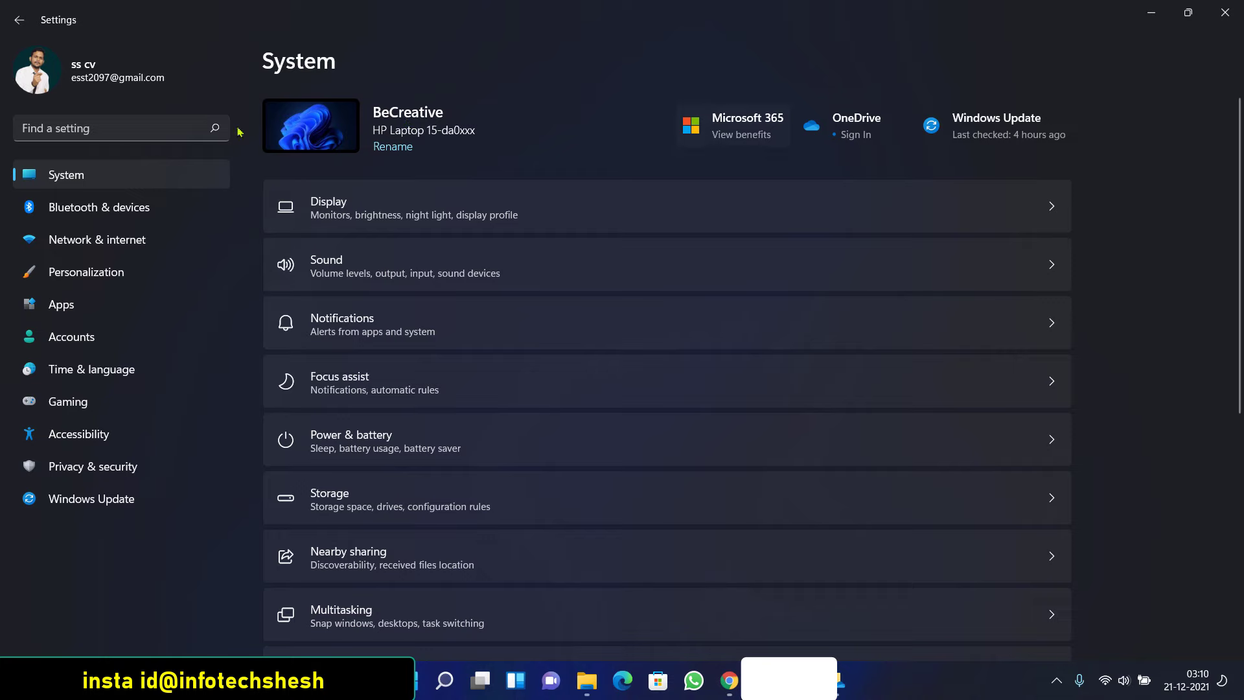
{"action": "left_click", "coordinate": [163, 91]}
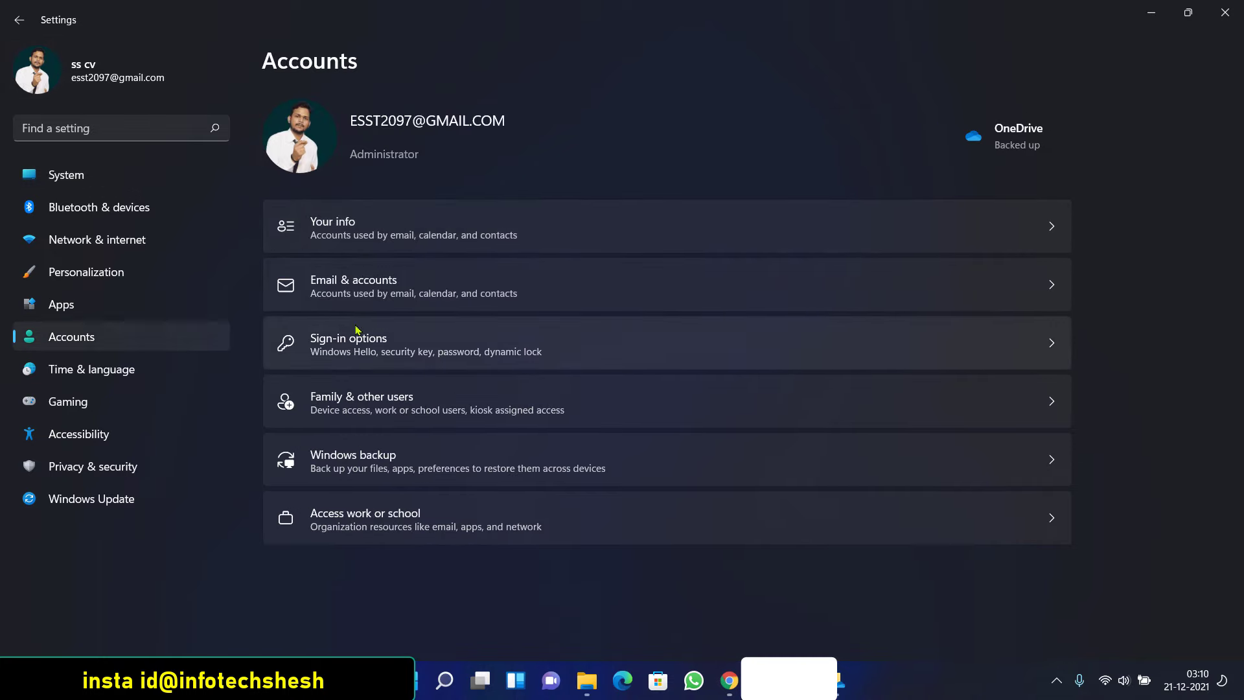
{"action": "left_click", "coordinate": [354, 234]}
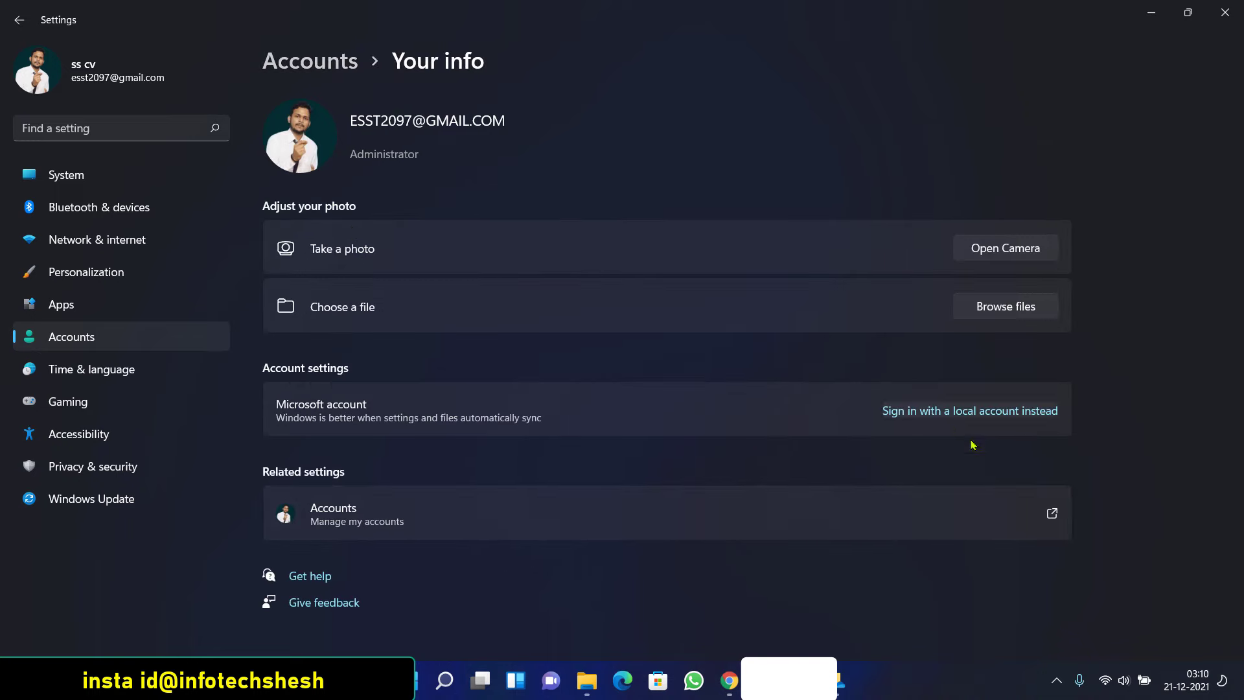
{"action": "left_click", "coordinate": [1050, 516]}
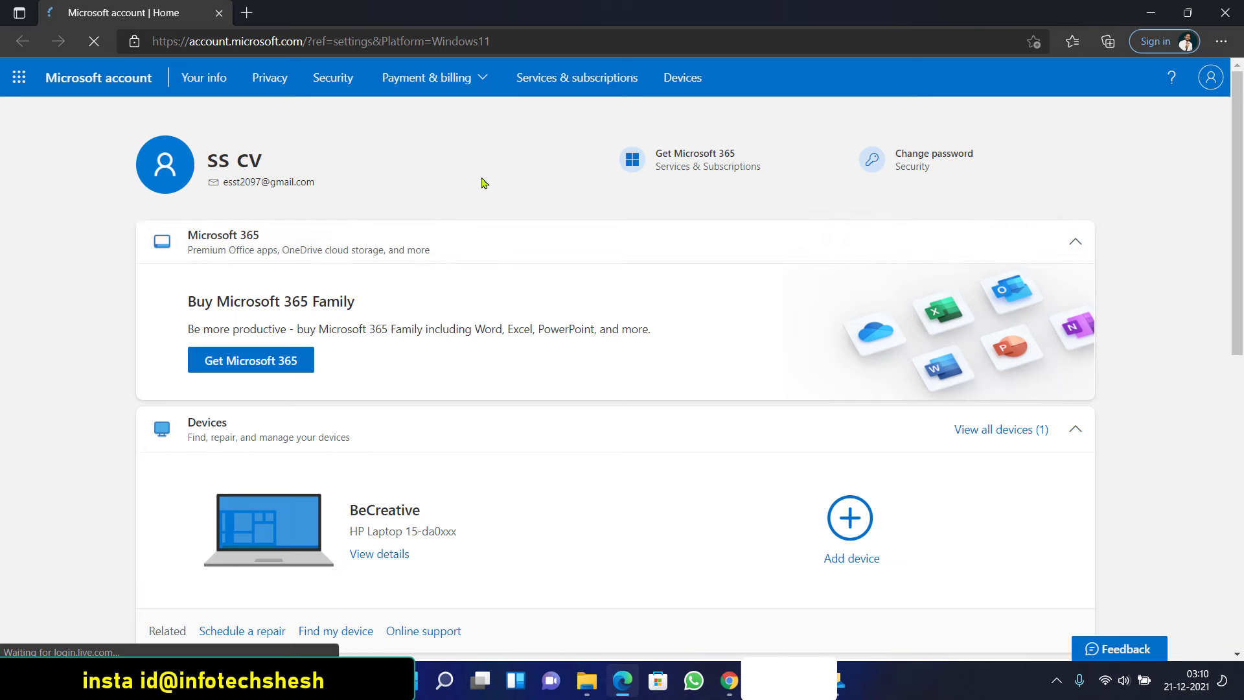
Scroll the Microsoft account Home page, open the account menu and collapse Microsoft 365
{"action": "scroll", "coordinate": [458, 170], "scroll_direction": "down", "scroll_amount": 7}
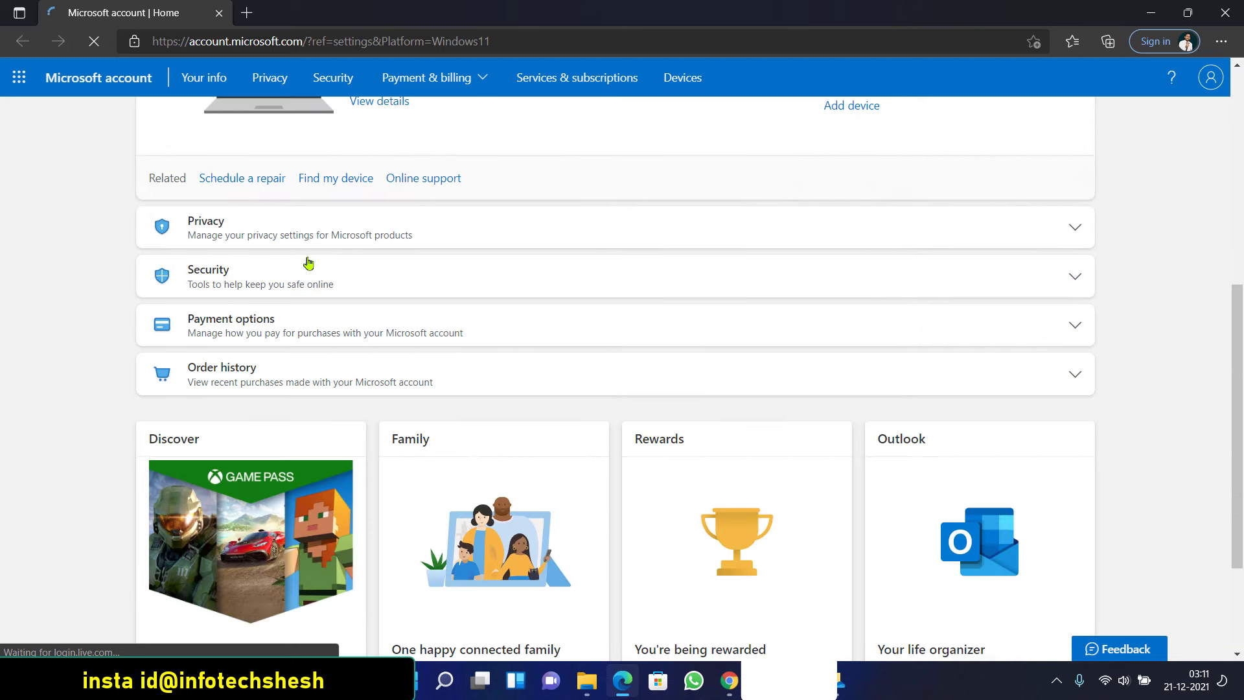
{"action": "scroll", "coordinate": [475, 279], "scroll_direction": "down", "scroll_amount": 3}
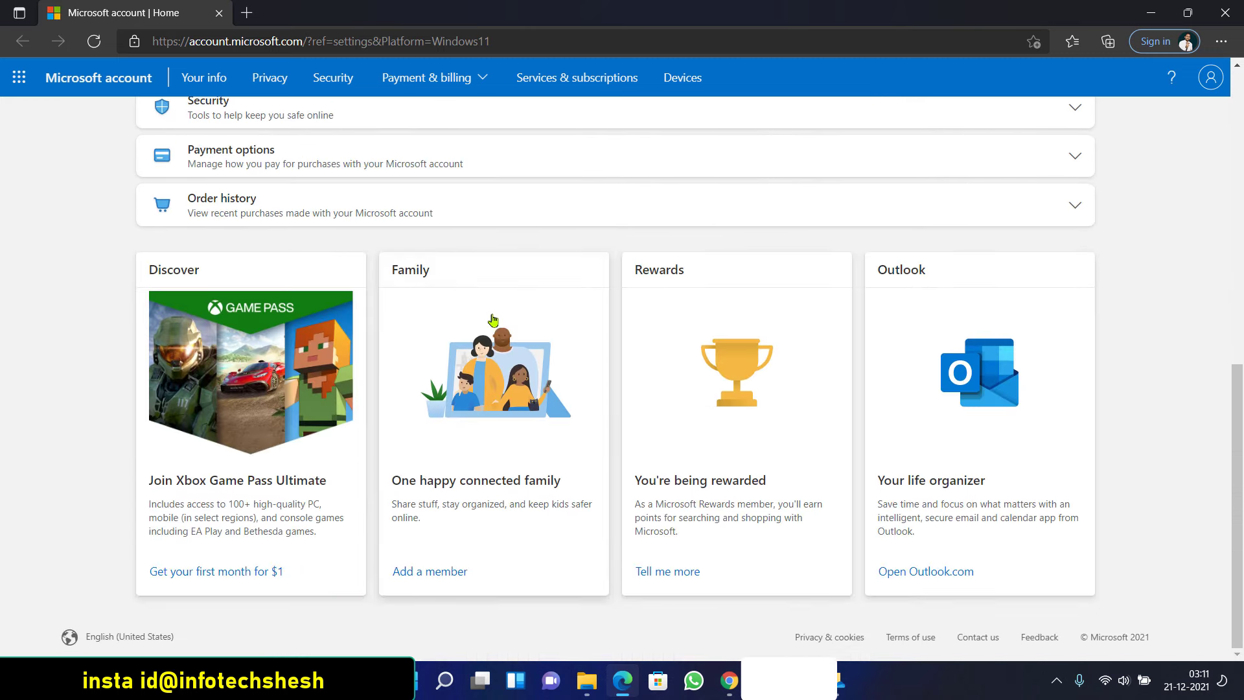
{"action": "scroll", "coordinate": [547, 391], "scroll_direction": "up", "scroll_amount": 7}
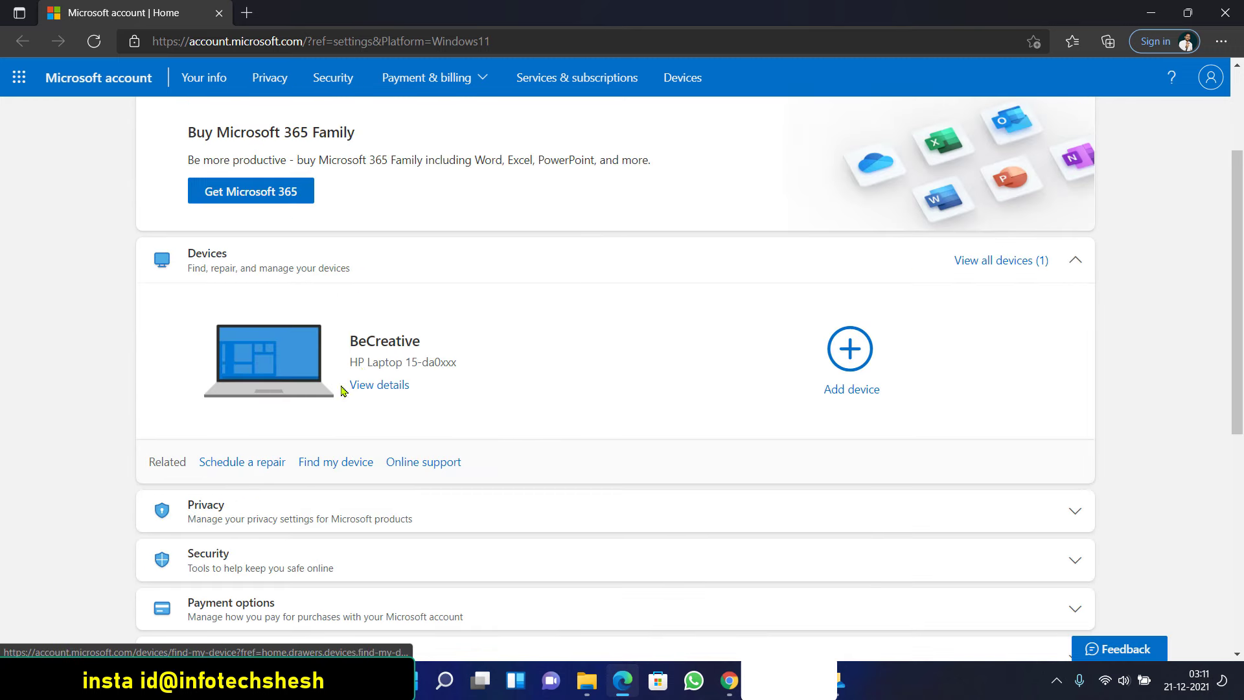
{"action": "scroll", "coordinate": [620, 357], "scroll_direction": "up", "scroll_amount": 3}
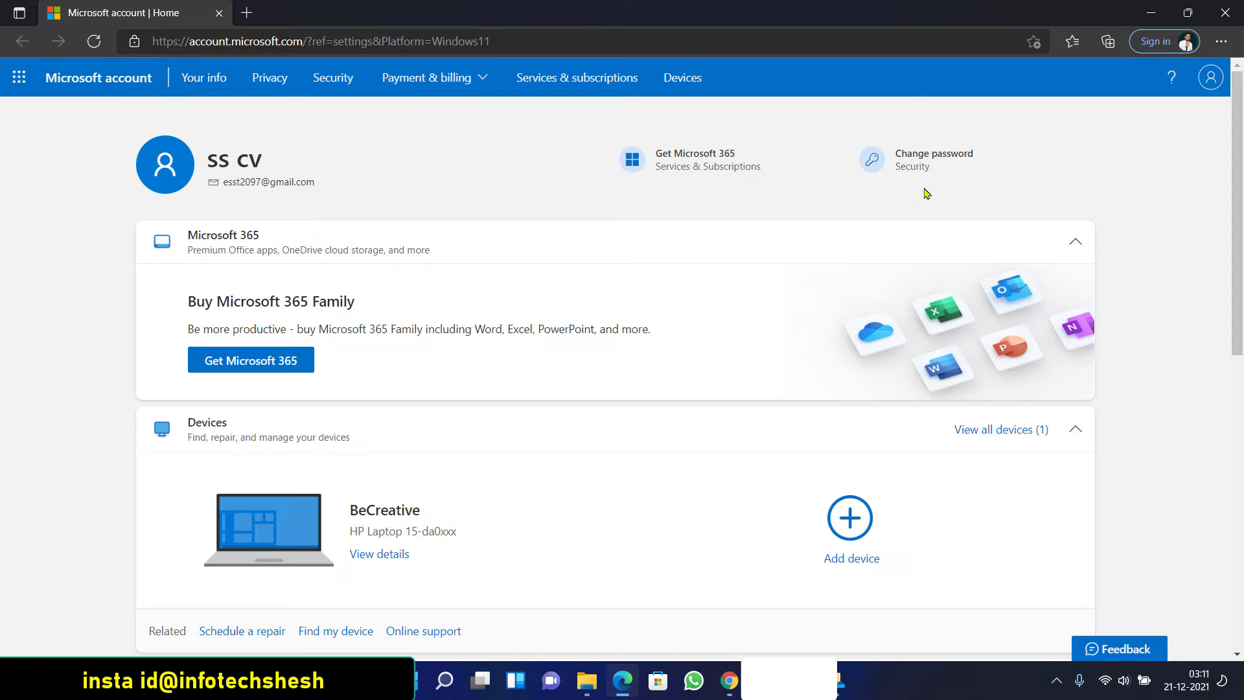
{"action": "left_click", "coordinate": [1203, 80]}
{"action": "left_click", "coordinate": [791, 258]}
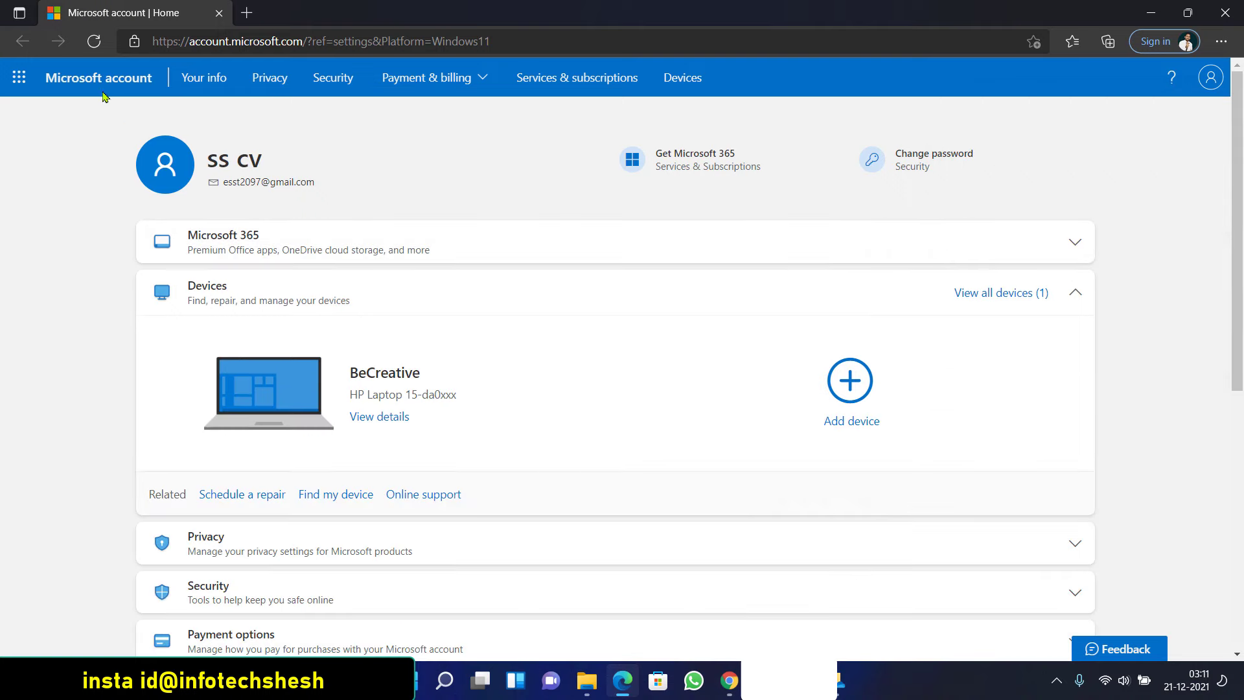
Open OneDrive on the web from the app launcher in a new tab
{"action": "left_click", "coordinate": [20, 77]}
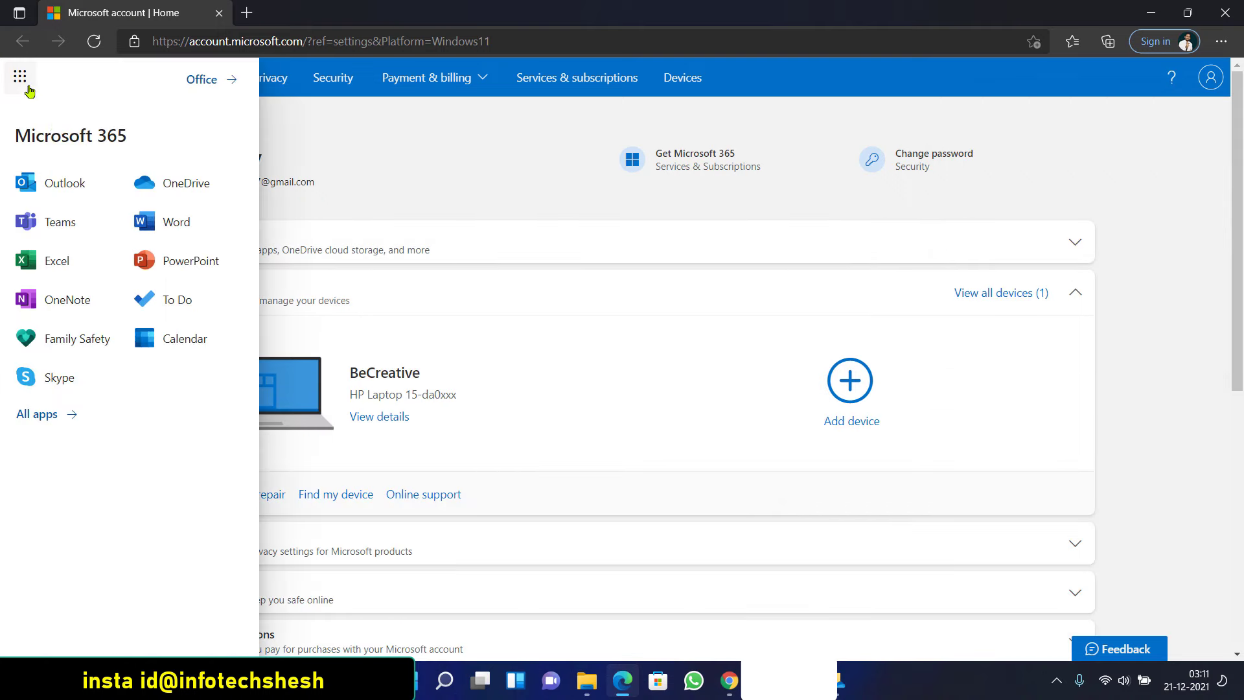
{"action": "left_click", "coordinate": [185, 186]}
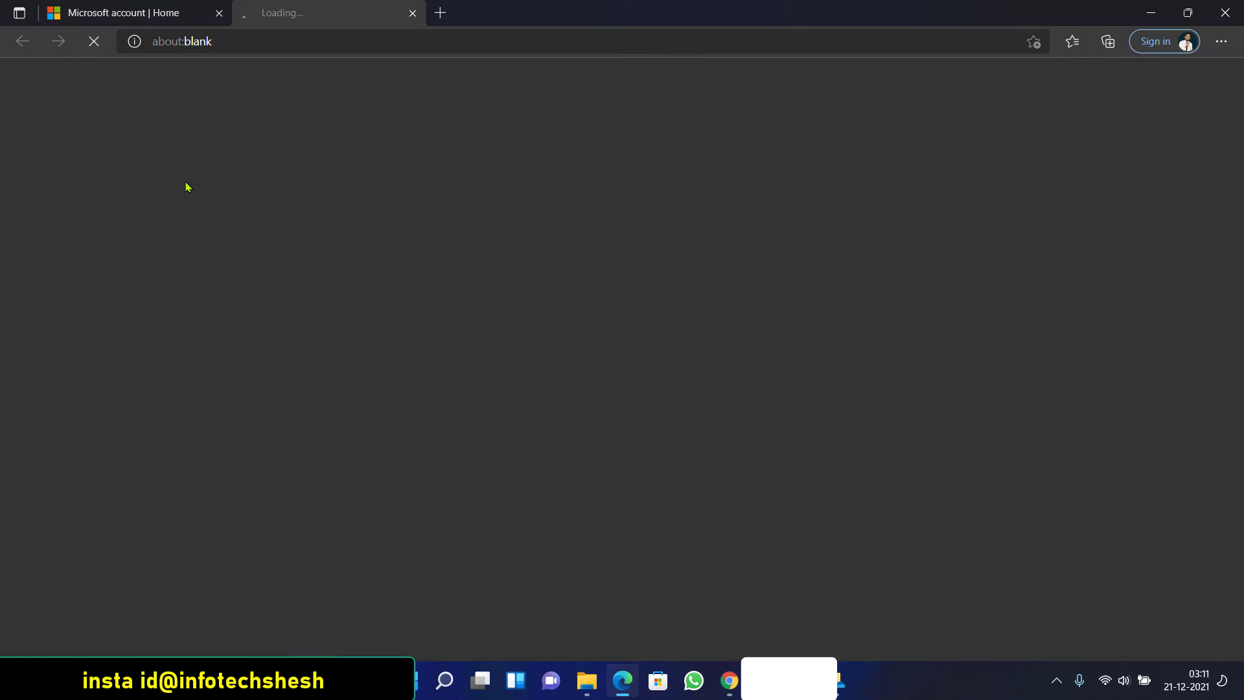
{"action": "left_click", "coordinate": [115, 12]}
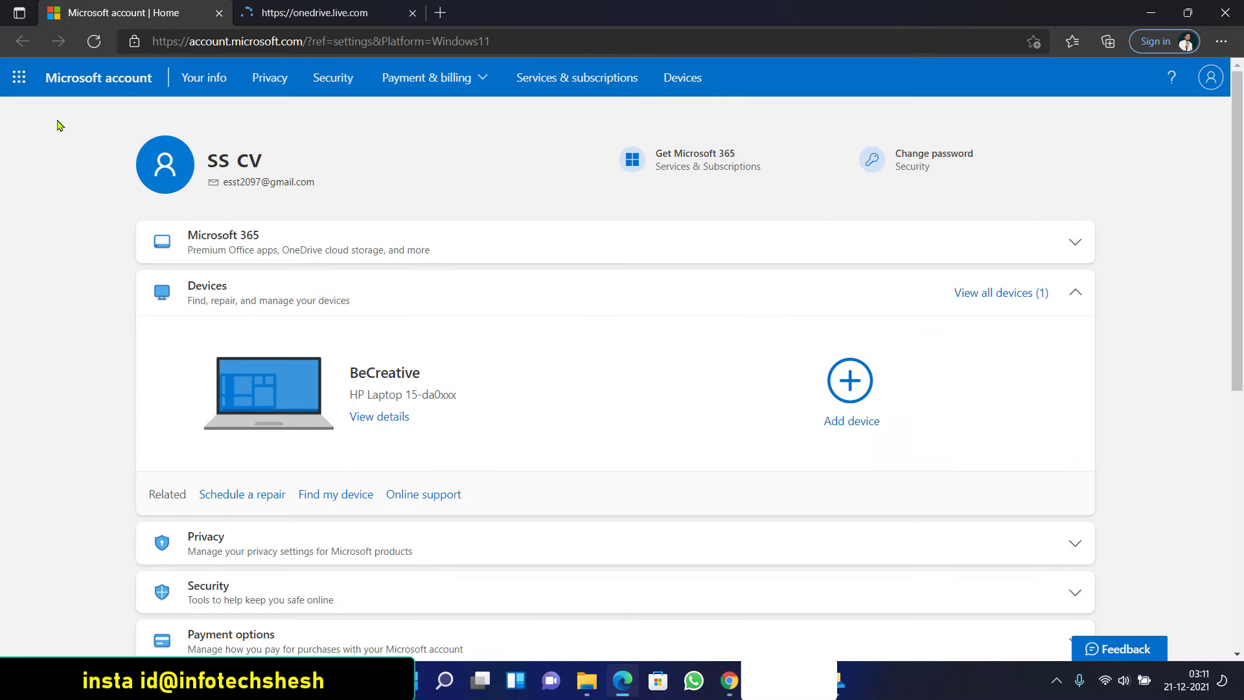
{"action": "left_click", "coordinate": [25, 82]}
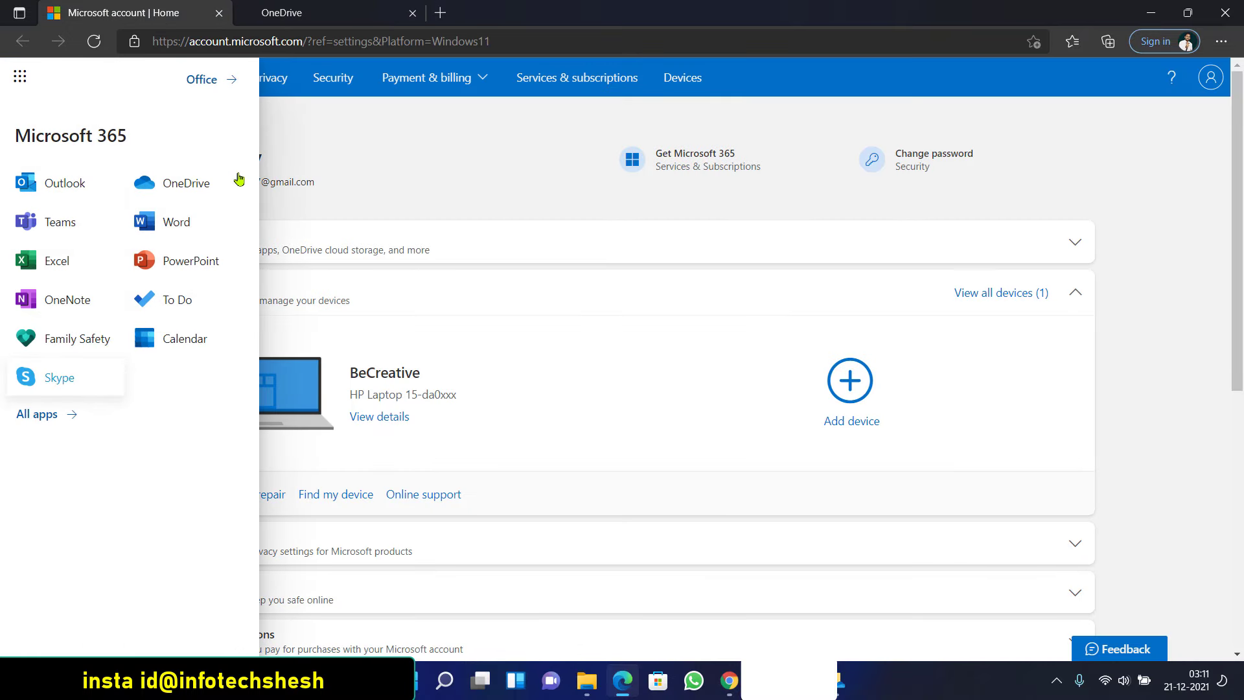
{"action": "left_click", "coordinate": [304, 21]}
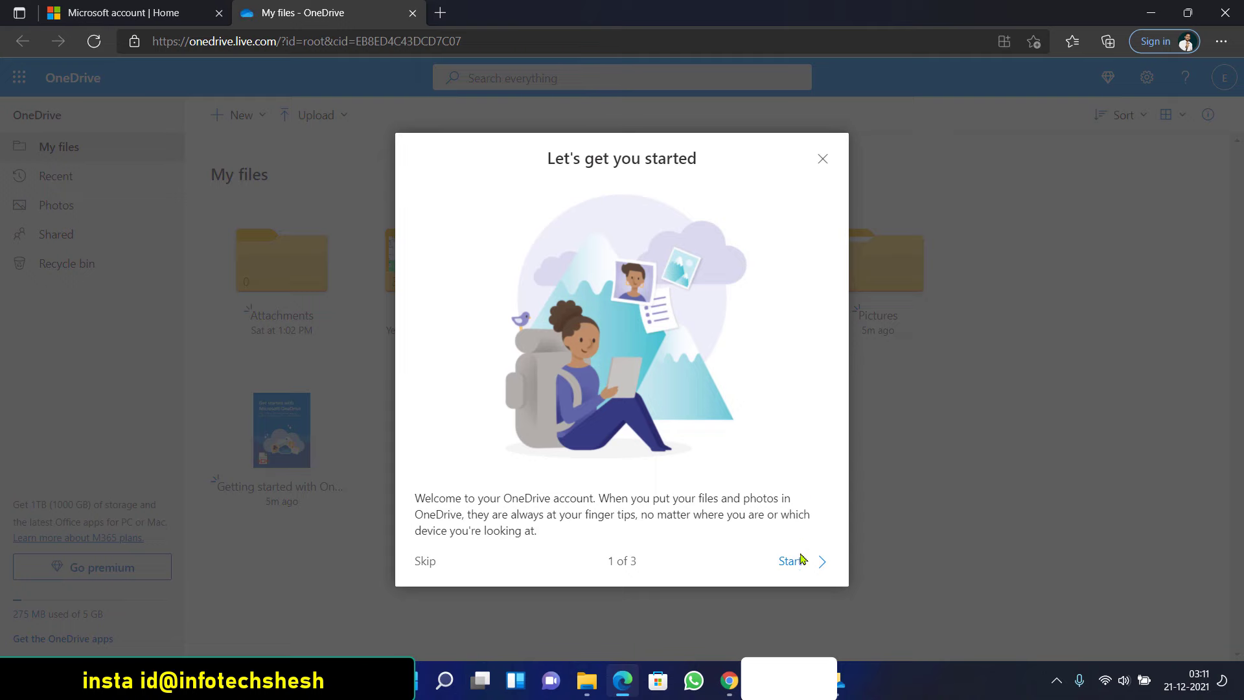
Finish the OneDrive welcome tour and dismiss the premium upgrade offer
{"action": "left_click", "coordinate": [790, 563]}
{"action": "left_click", "coordinate": [822, 159]}
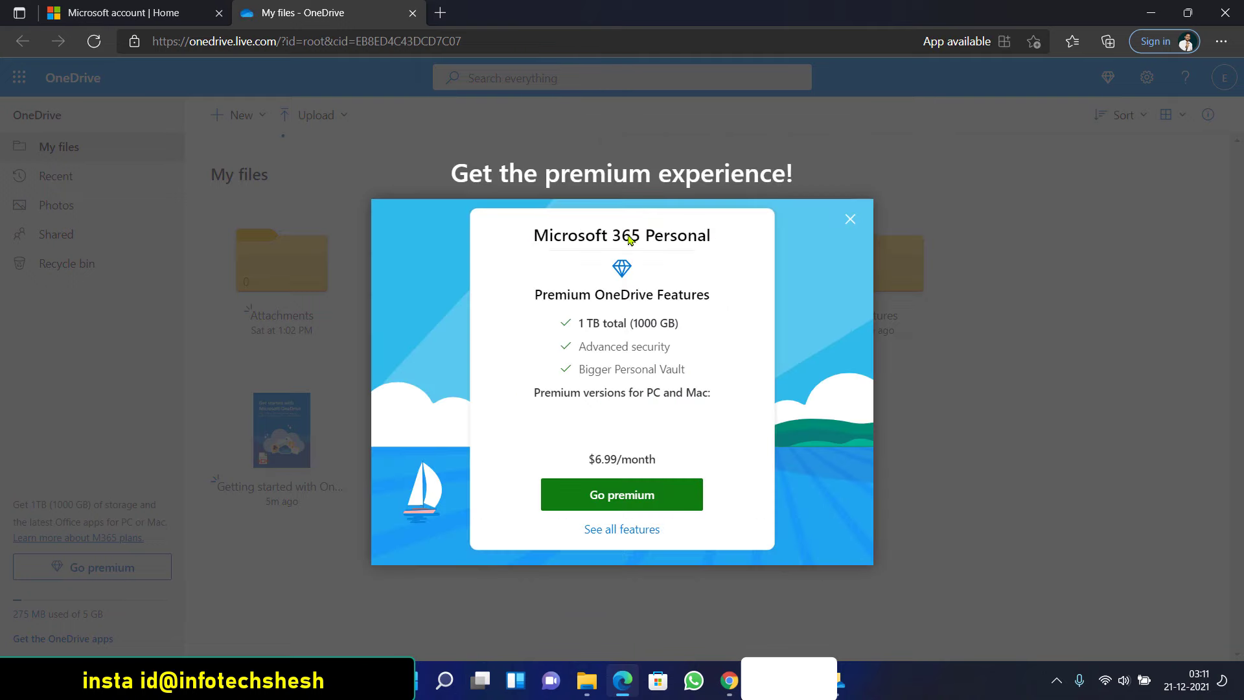
{"action": "left_click", "coordinate": [848, 220]}
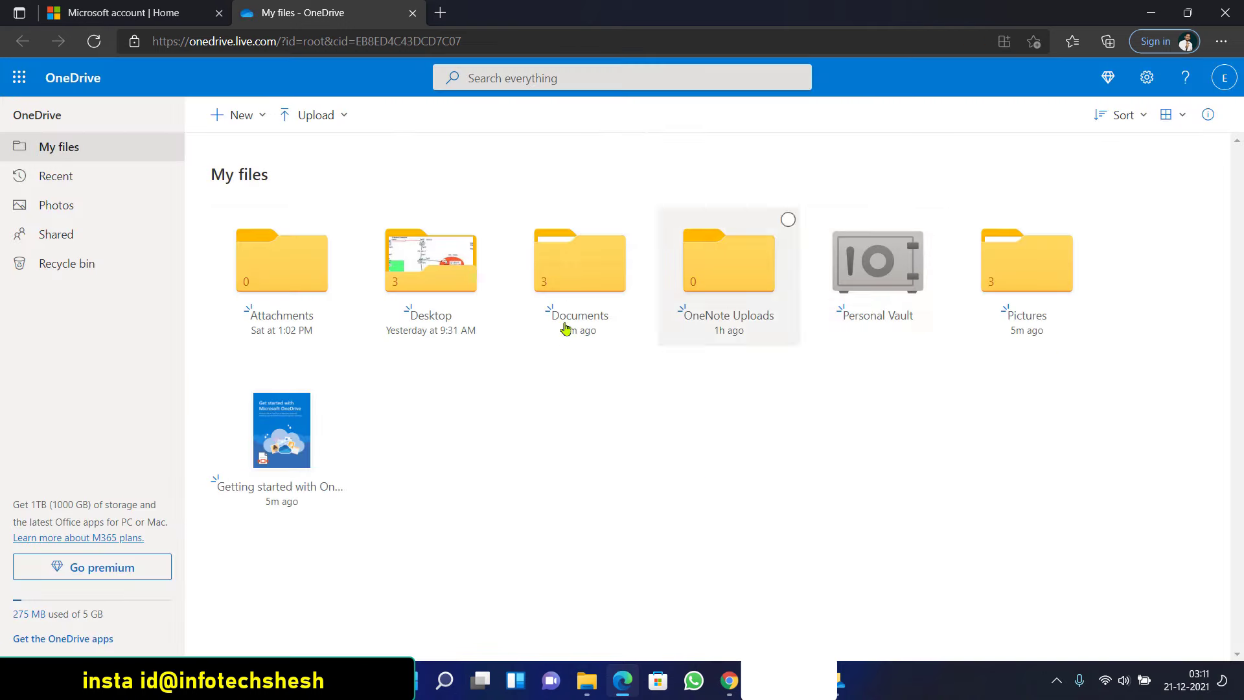
Select all six folders, Attachments through Pictures, delete them, then go to Personal Vault settings
{"action": "left_click", "coordinate": [341, 220]}
{"action": "left_click", "coordinate": [489, 220]}
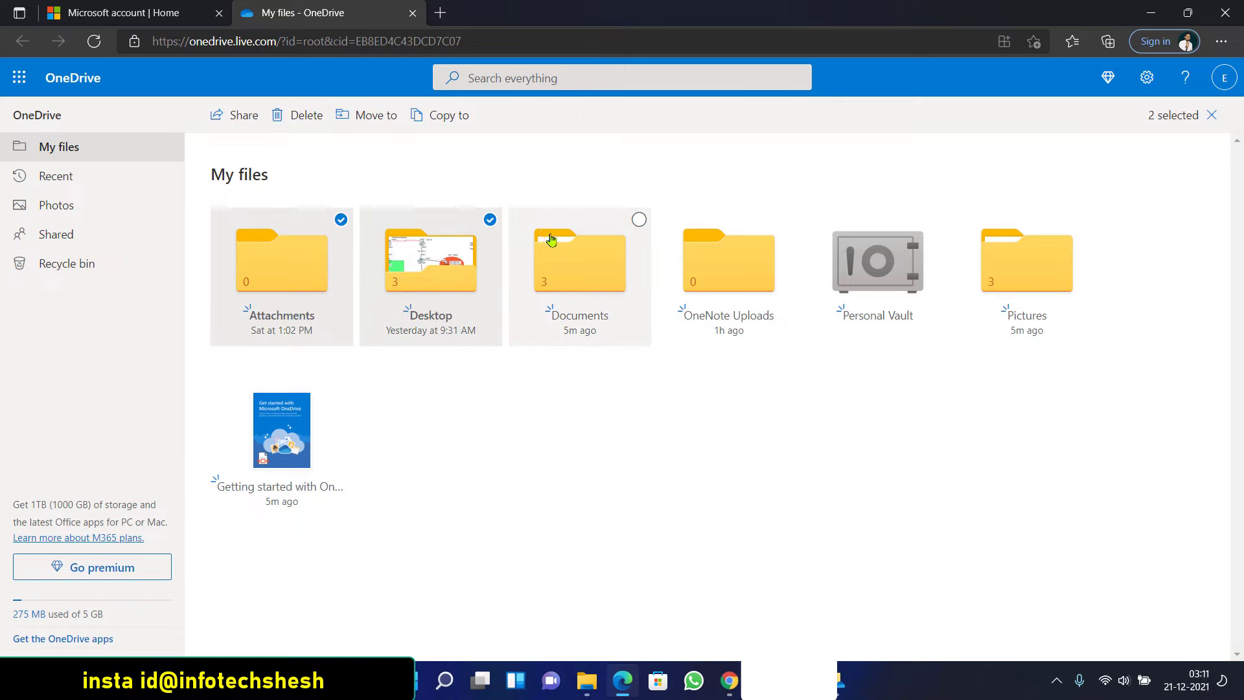
{"action": "left_click", "coordinate": [639, 220]}
{"action": "left_click", "coordinate": [788, 221]}
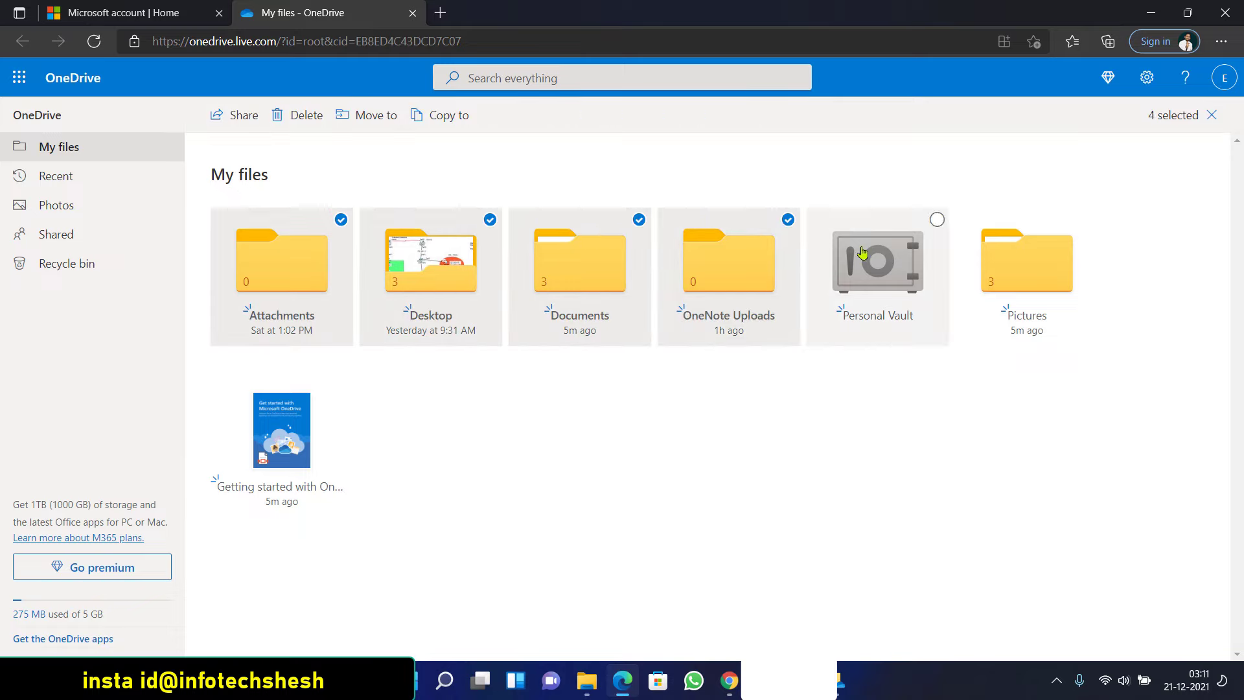
{"action": "left_click", "coordinate": [937, 220]}
{"action": "left_click", "coordinate": [1087, 220]}
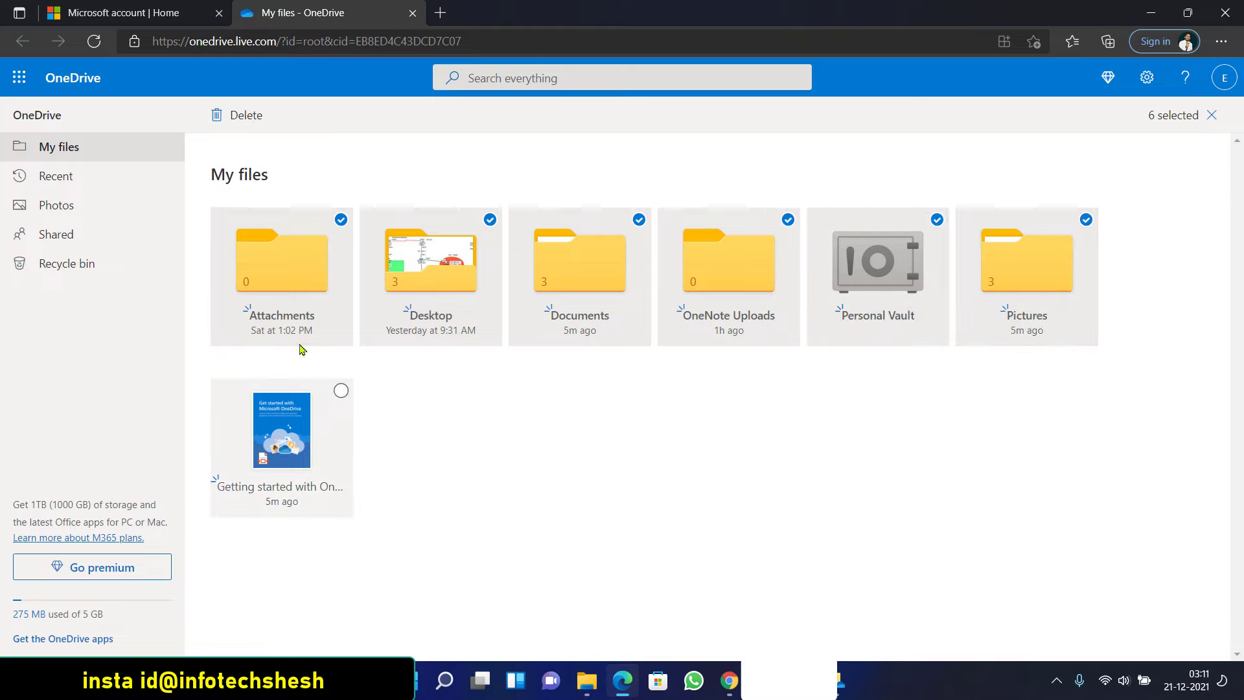
{"action": "left_click", "coordinate": [246, 131]}
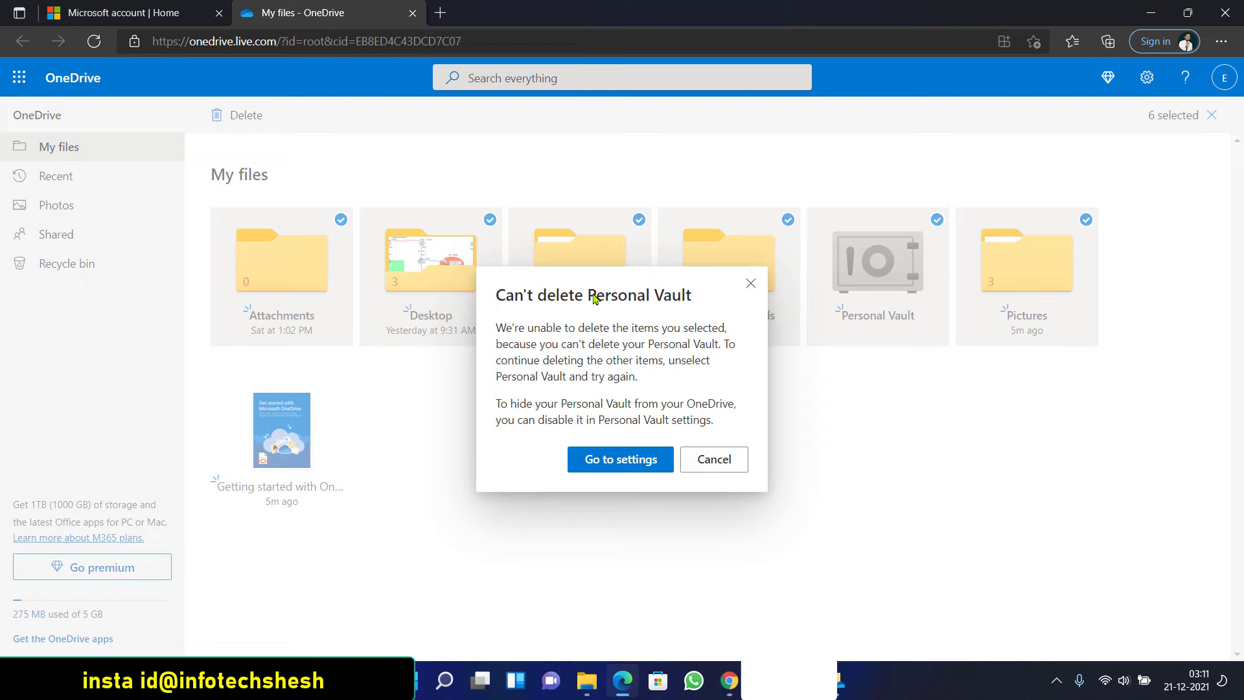
{"action": "left_click", "coordinate": [632, 465]}
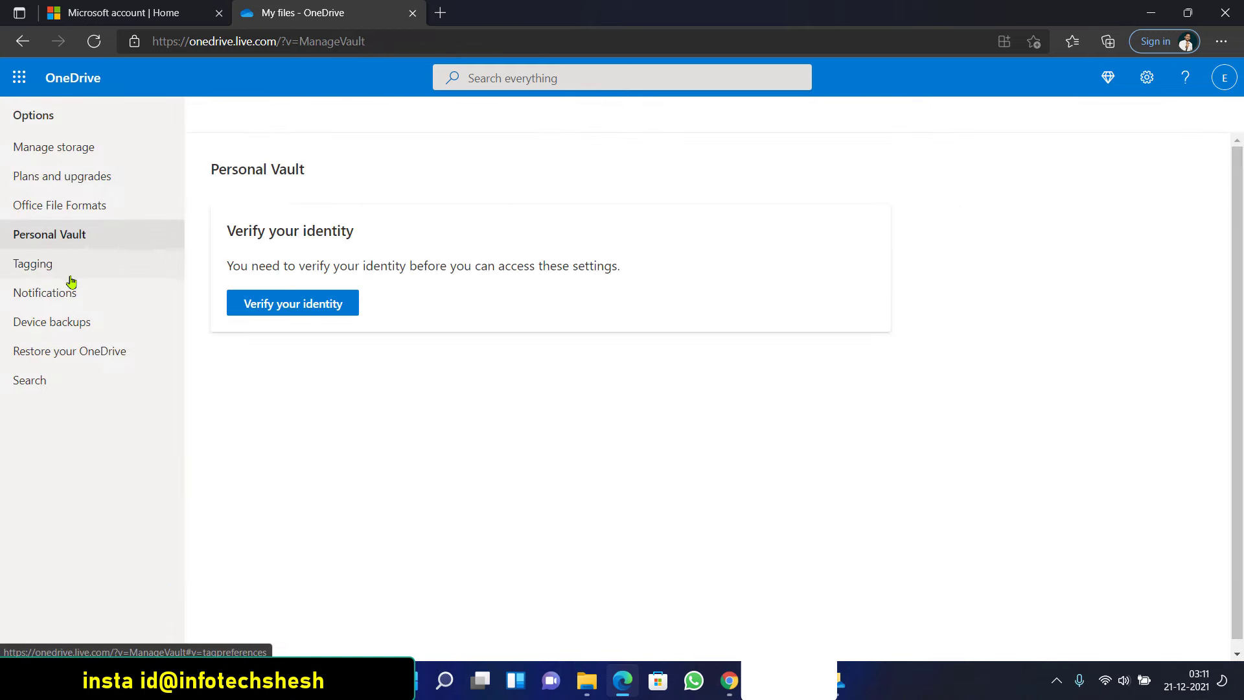
Open the Restore your OneDrive help article and scroll through it
{"action": "left_click", "coordinate": [61, 353]}
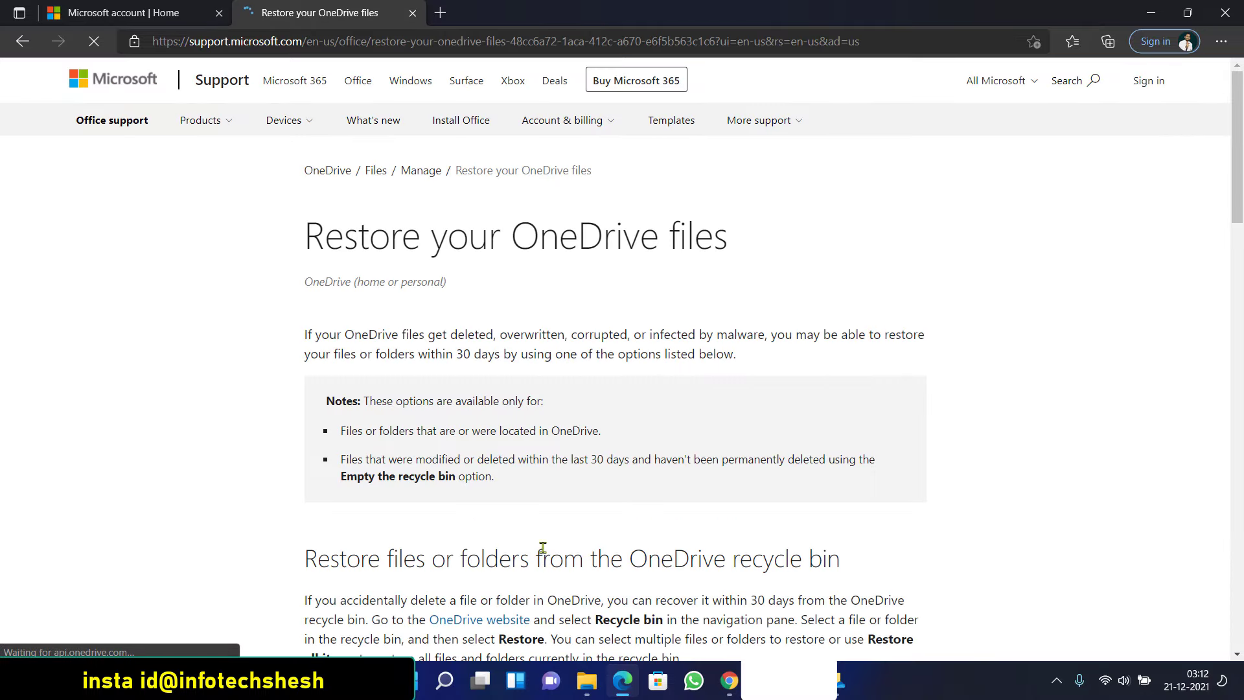
{"action": "scroll", "coordinate": [542, 547], "scroll_direction": "down", "scroll_amount": 17}
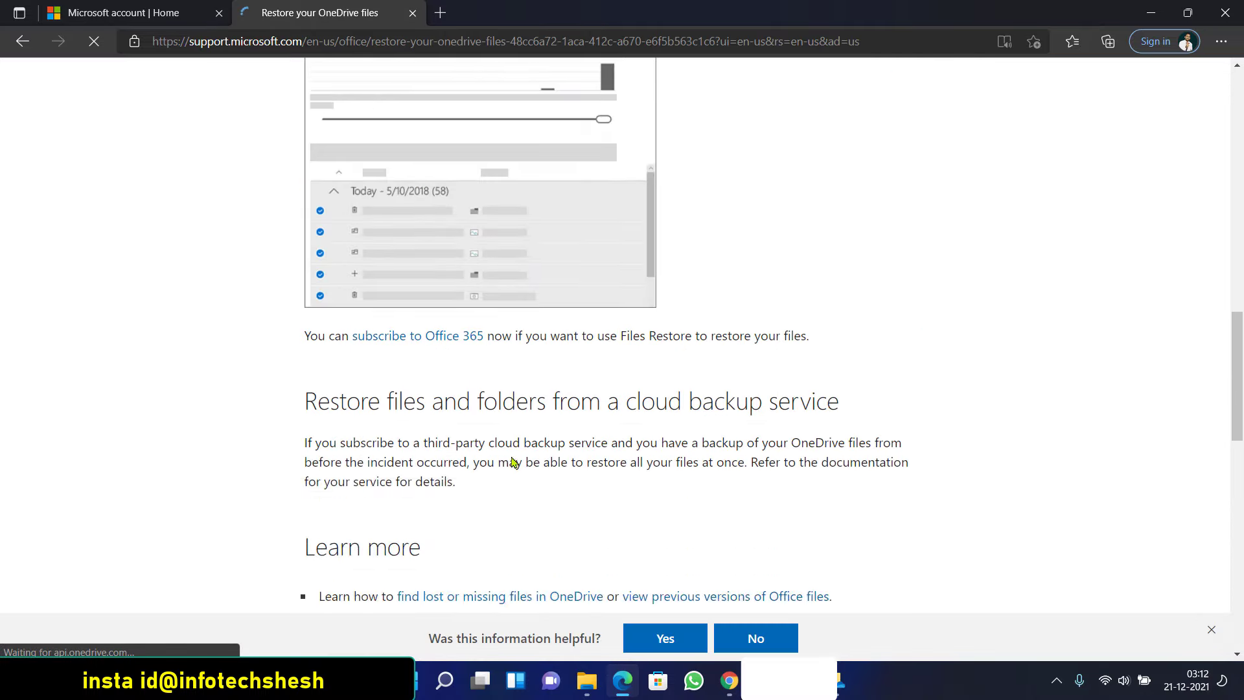
{"action": "scroll", "coordinate": [512, 461], "scroll_direction": "down", "scroll_amount": 15}
{"action": "scroll", "coordinate": [499, 427], "scroll_direction": "up", "scroll_amount": 13}
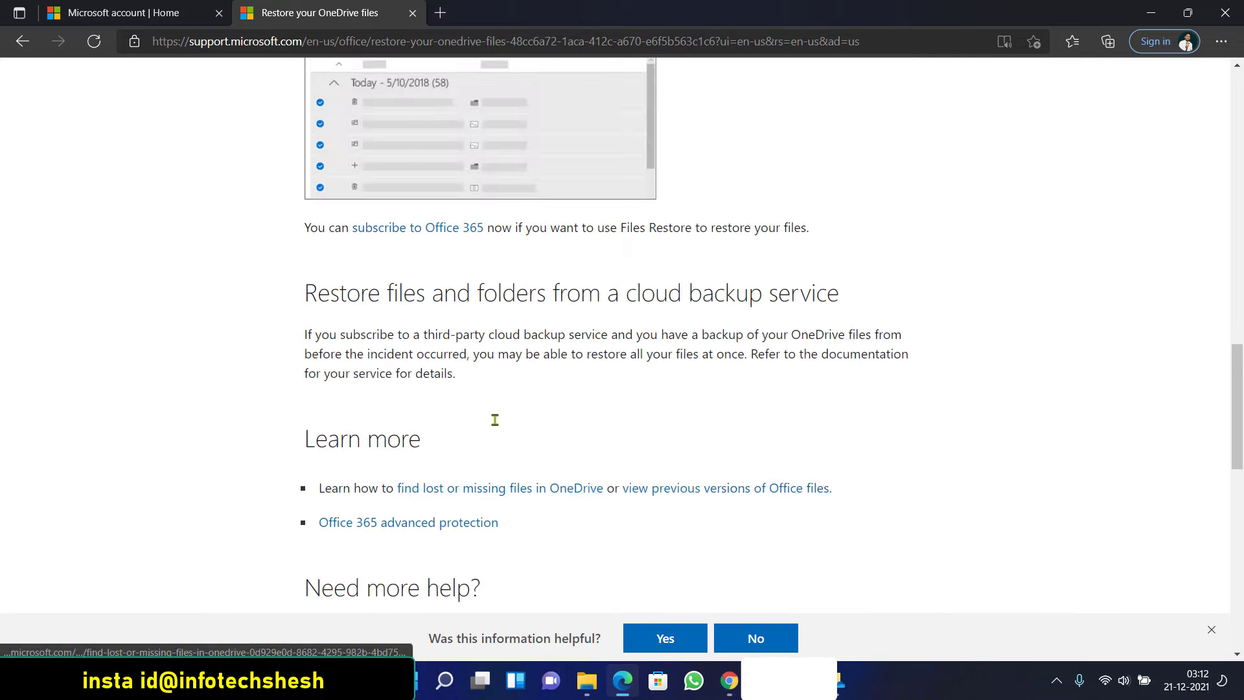
{"action": "scroll", "coordinate": [494, 420], "scroll_direction": "up", "scroll_amount": 10}
Glance at the Microsoft account tab, go Back and Forward, then close the article tab
{"action": "left_click", "coordinate": [123, 13]}
{"action": "left_click", "coordinate": [308, 13]}
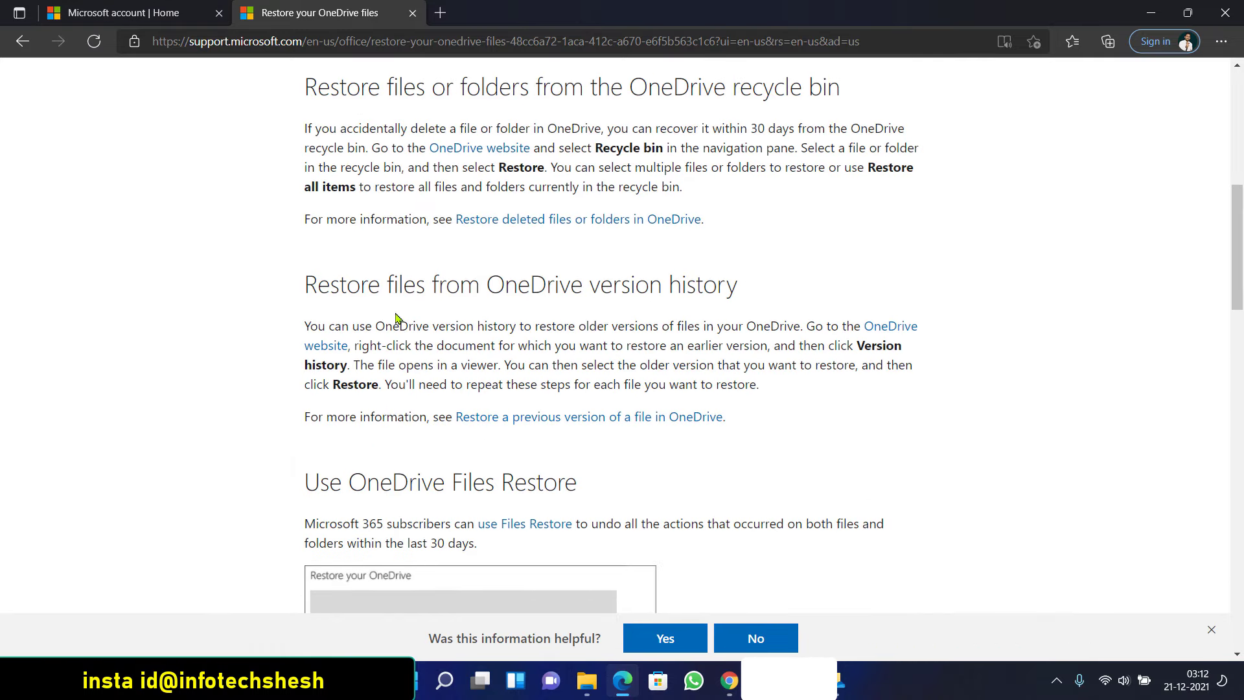
{"action": "scroll", "coordinate": [324, 246], "scroll_direction": "up", "scroll_amount": 9}
{"action": "left_click", "coordinate": [23, 42]}
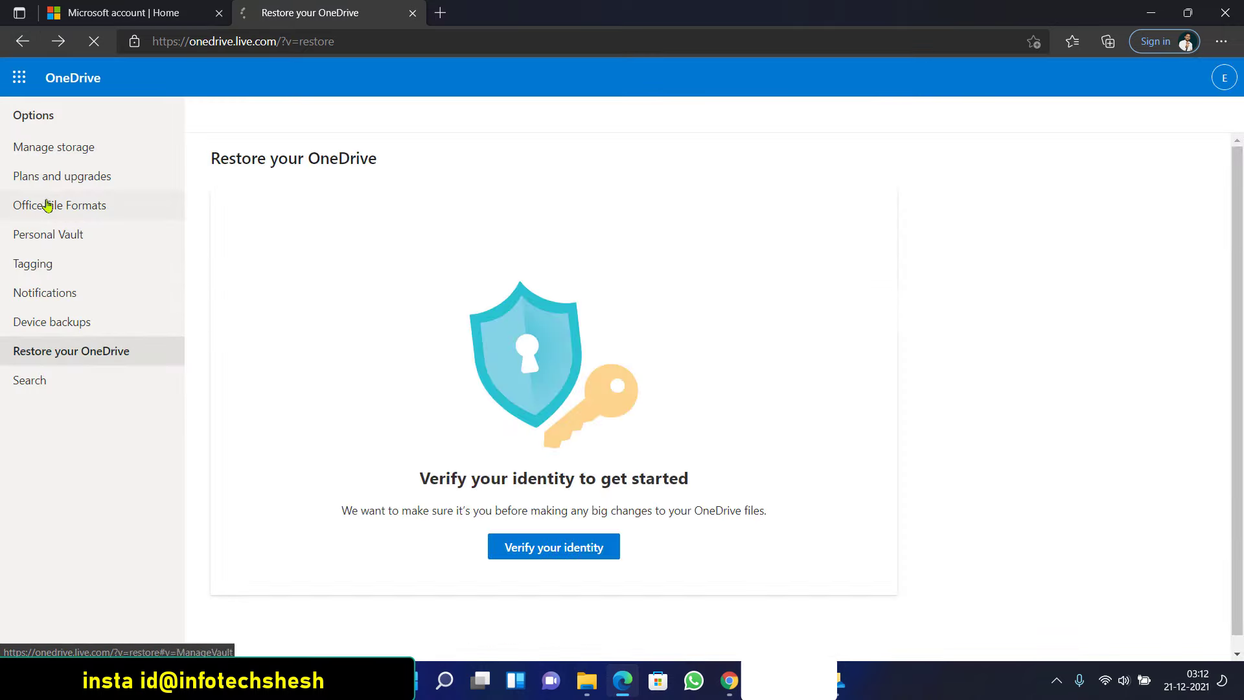
{"action": "key", "text": "alt+Right"}
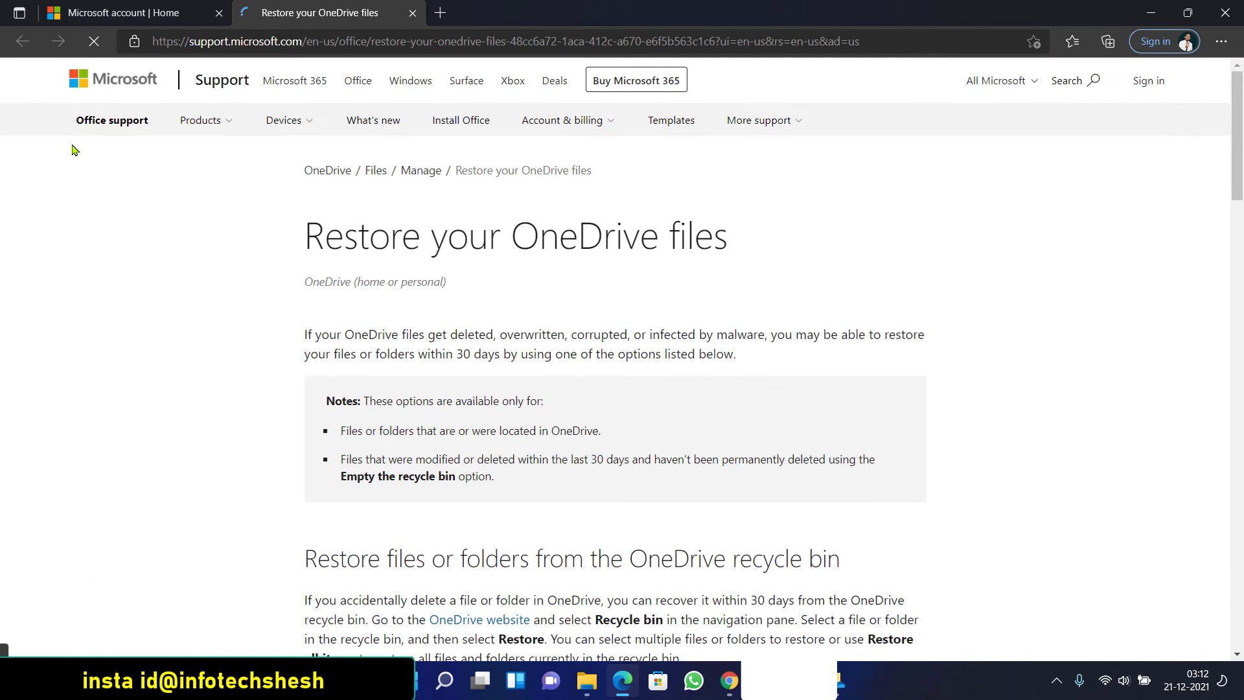
{"action": "left_click", "coordinate": [412, 13]}
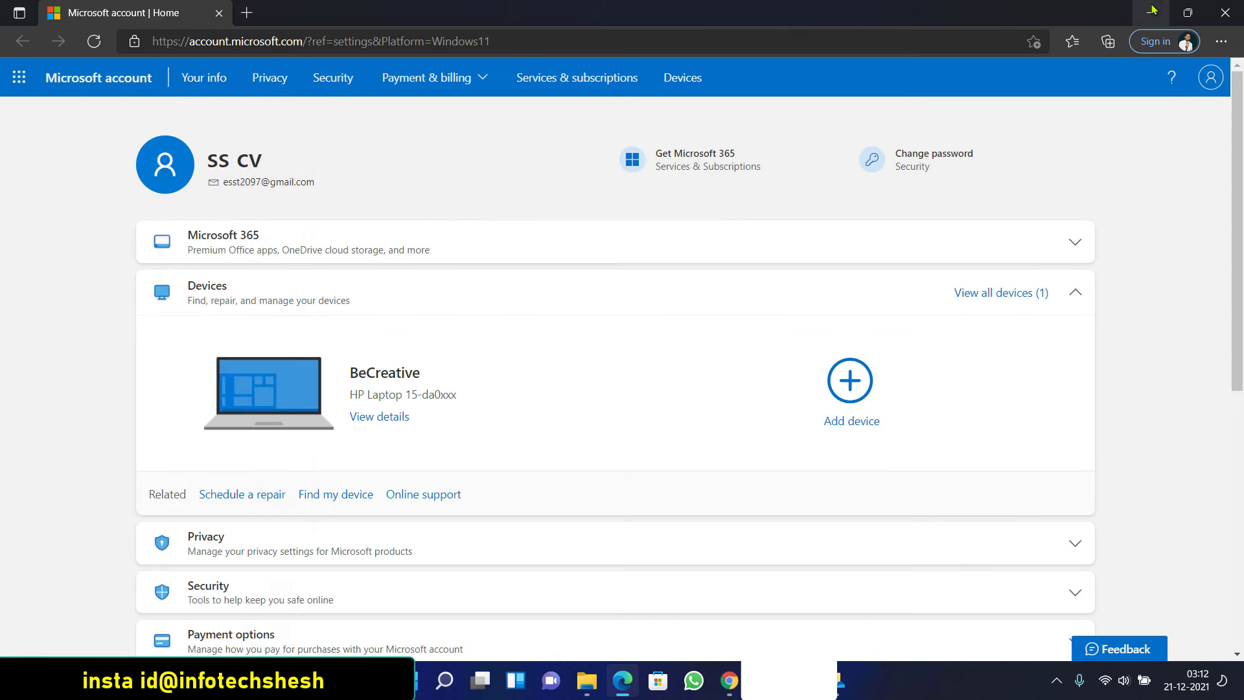
Close Edge and Settings, unlink this PC from OneDrive, and bring up the OneDrive sign-in
{"action": "left_click", "coordinate": [1224, 13]}
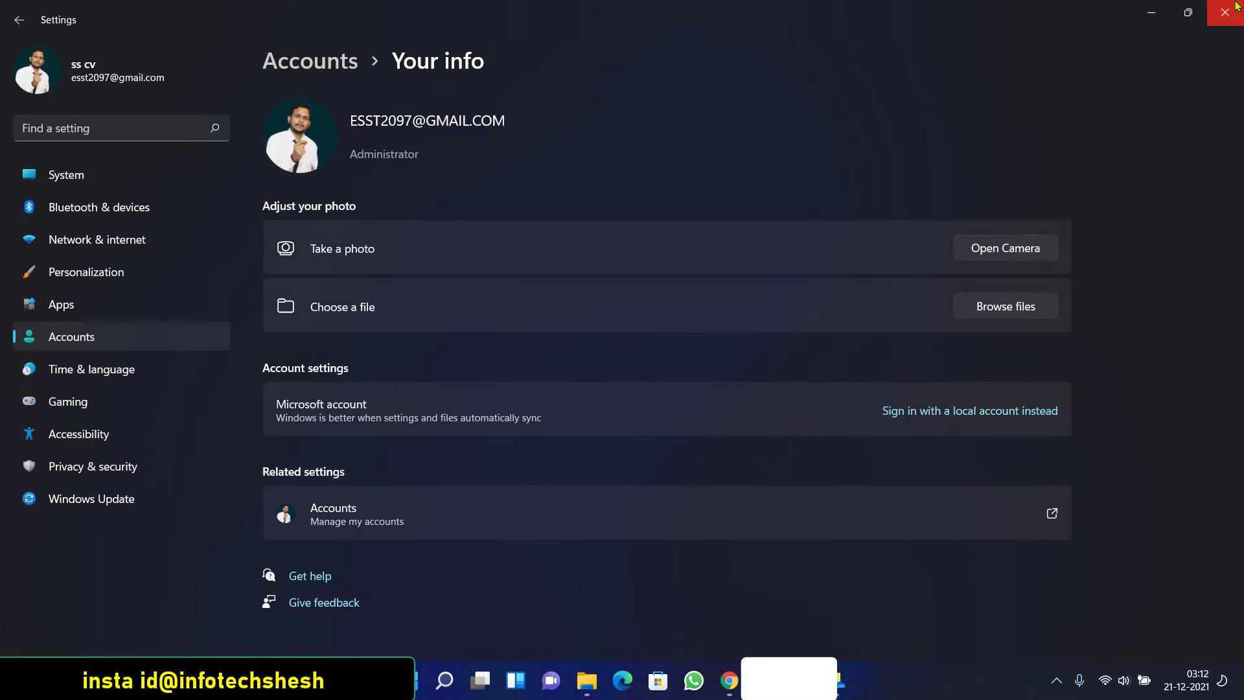
{"action": "left_click", "coordinate": [1224, 13]}
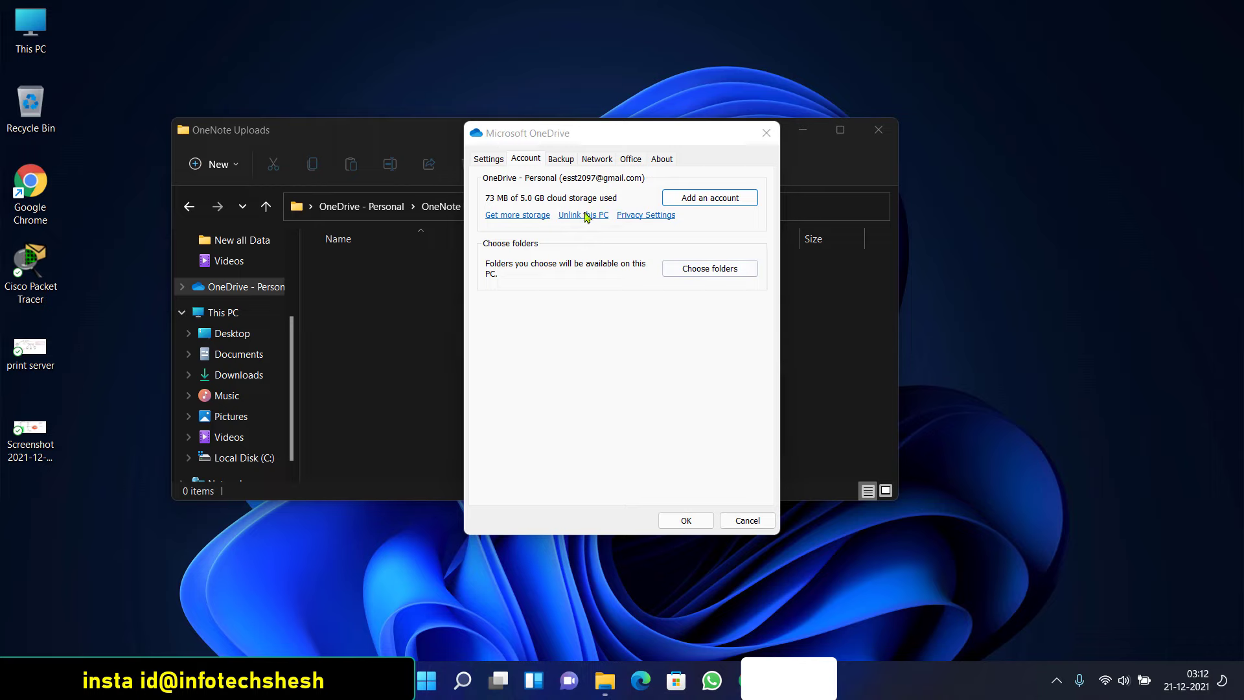
{"action": "left_click", "coordinate": [583, 215]}
{"action": "left_click", "coordinate": [677, 353]}
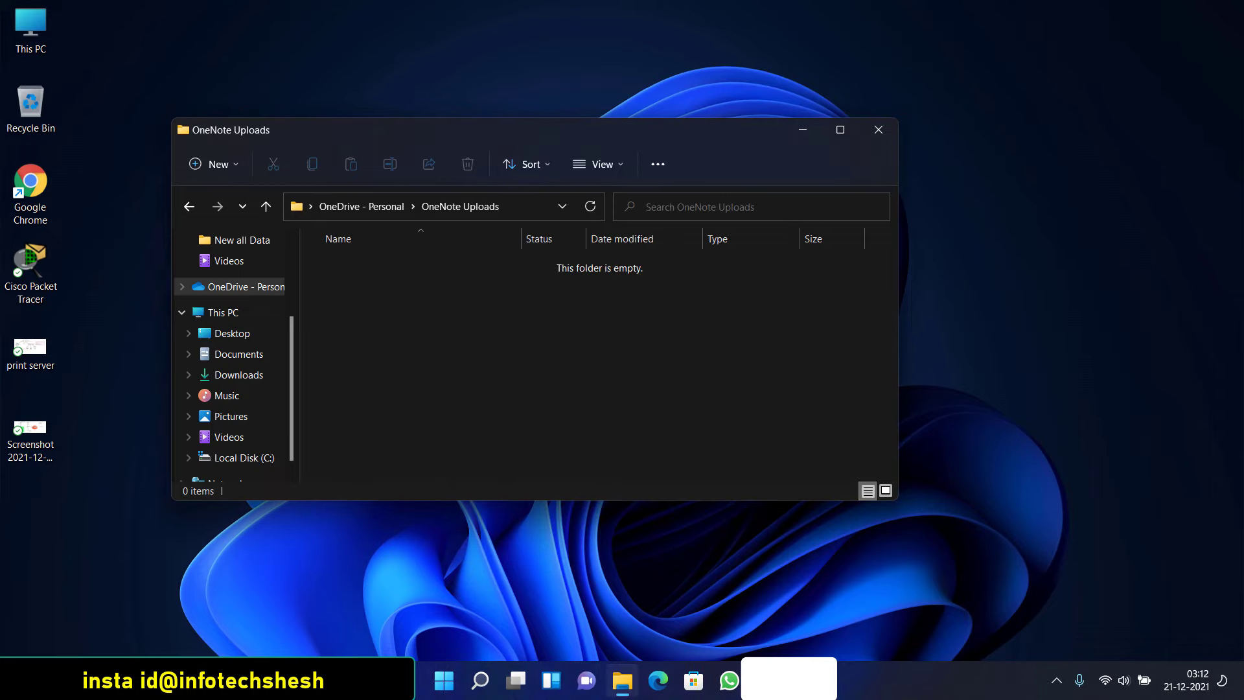
{"action": "left_click", "coordinate": [1061, 679]}
{"action": "left_click", "coordinate": [1024, 635]}
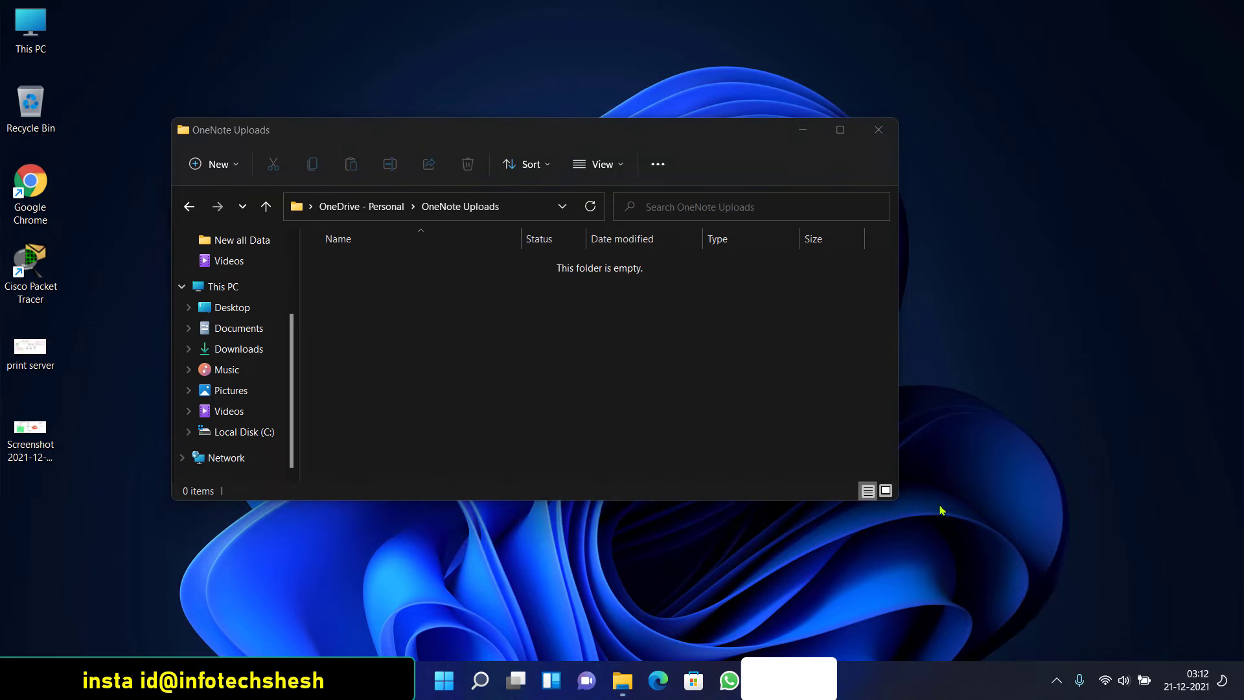
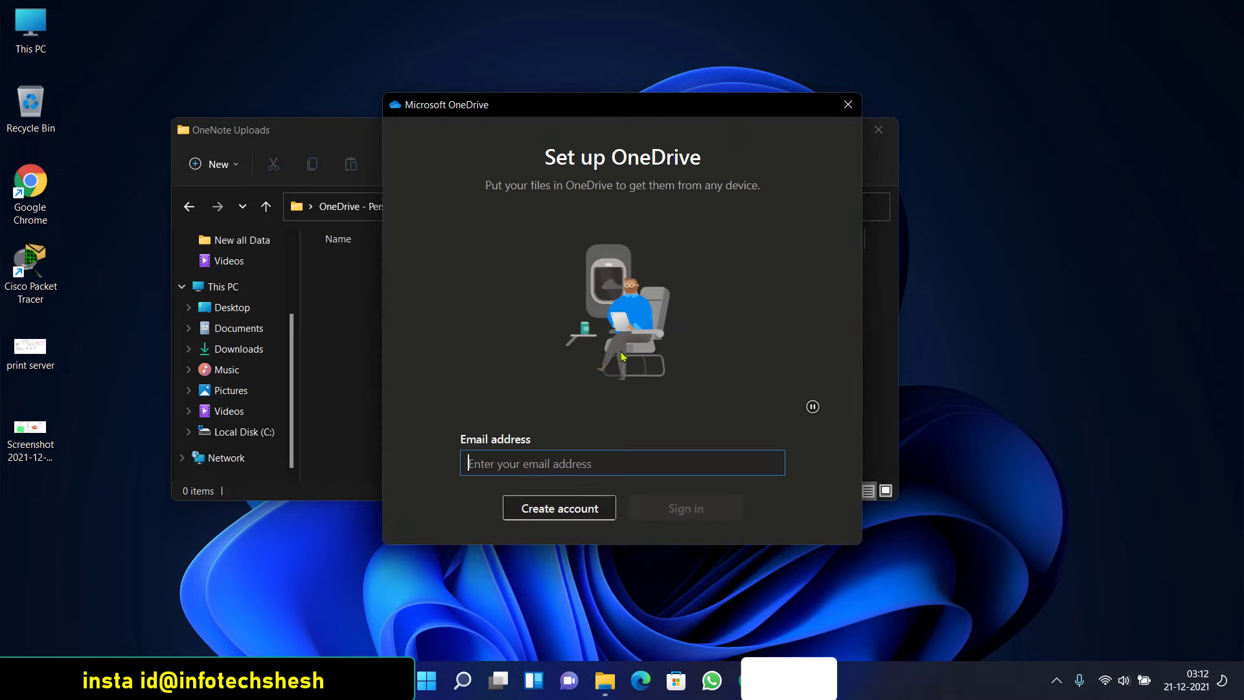
Close the OneDrive setup and OneNote Uploads windows, dismiss both errors, and show hidden tray icons
{"action": "left_click", "coordinate": [847, 104]}
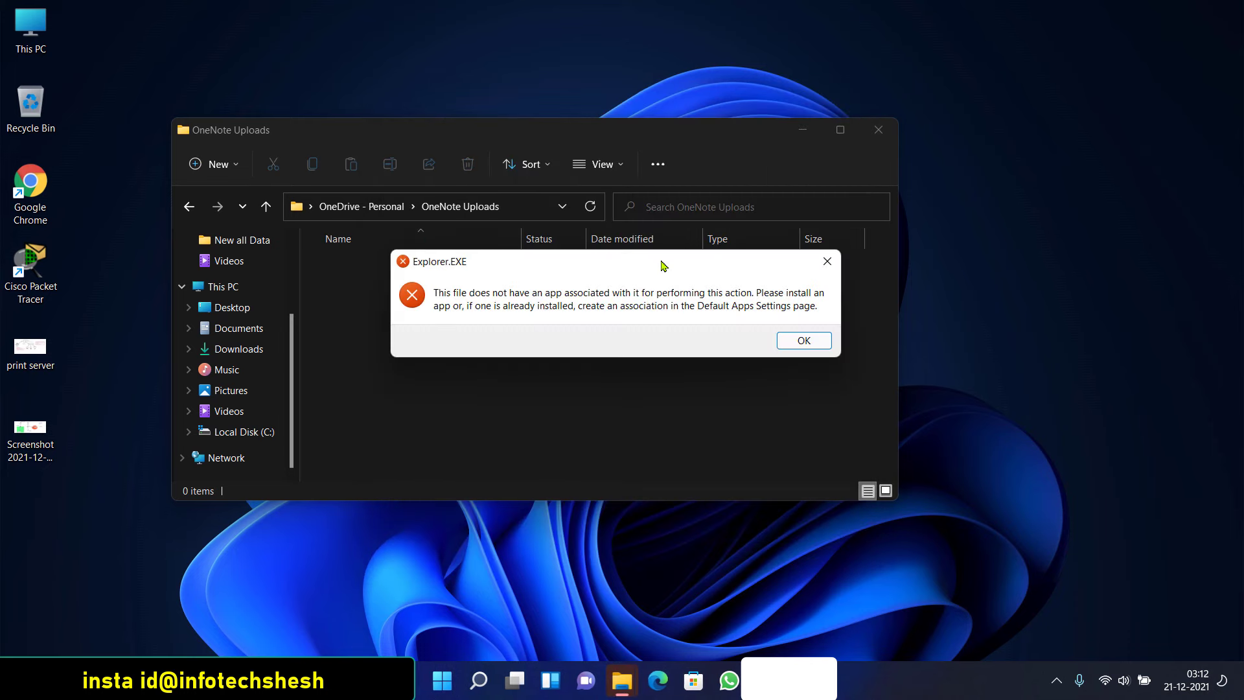
{"action": "left_click", "coordinate": [791, 340]}
{"action": "left_click", "coordinate": [879, 129]}
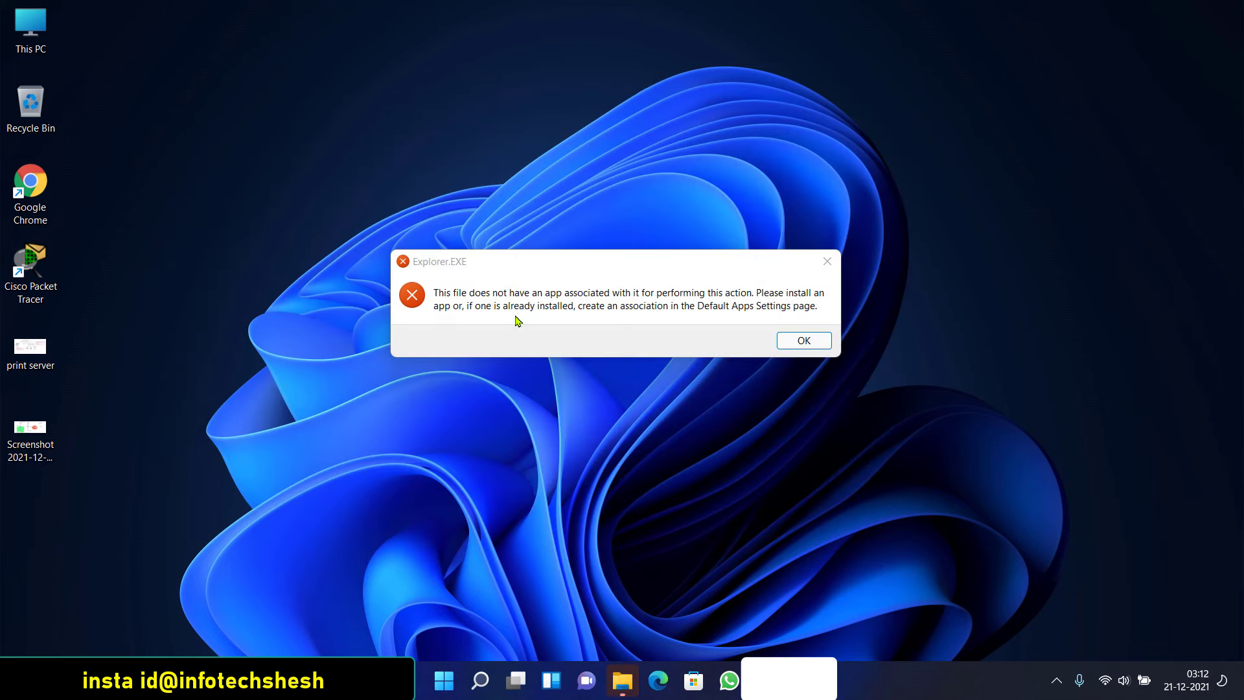
{"action": "left_click", "coordinate": [799, 340]}
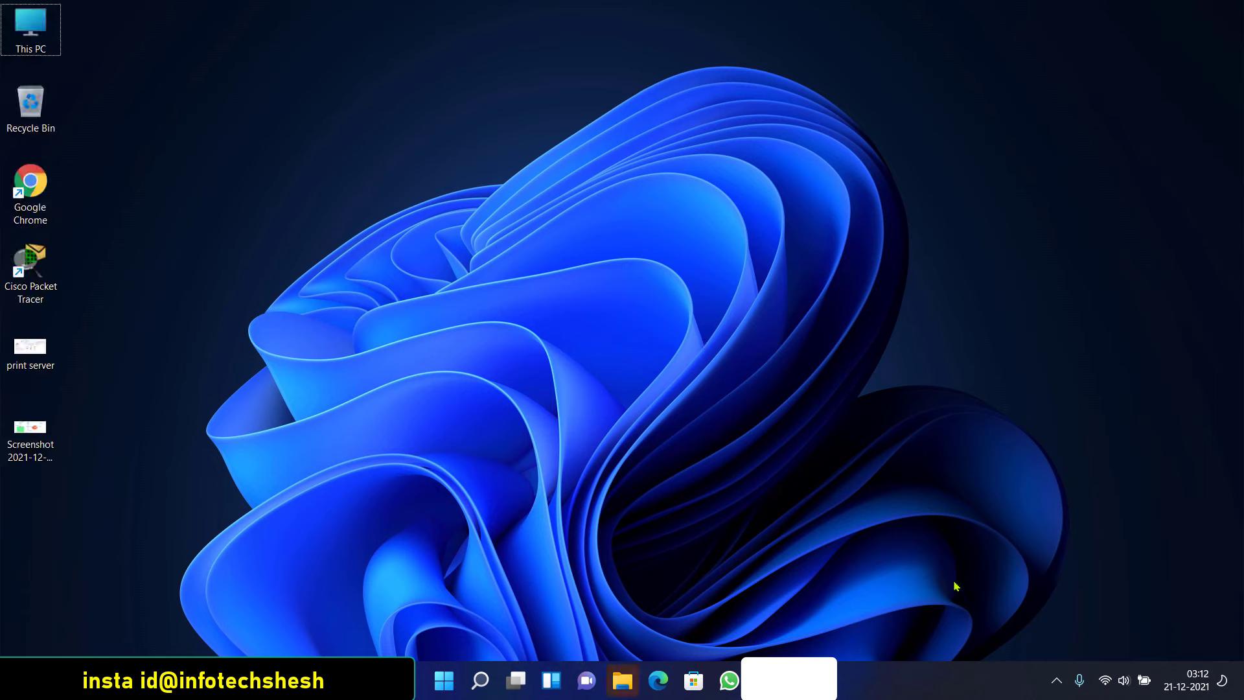
{"action": "left_click", "coordinate": [1056, 679]}
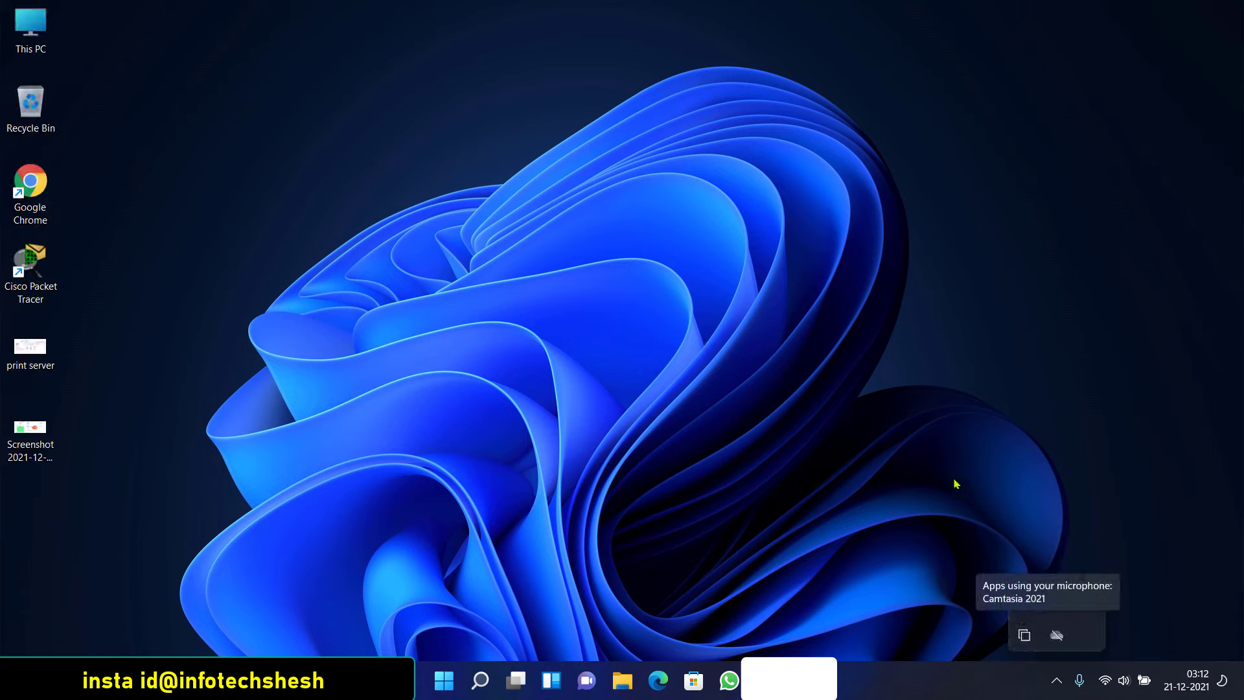
{"action": "left_click", "coordinate": [920, 496]}
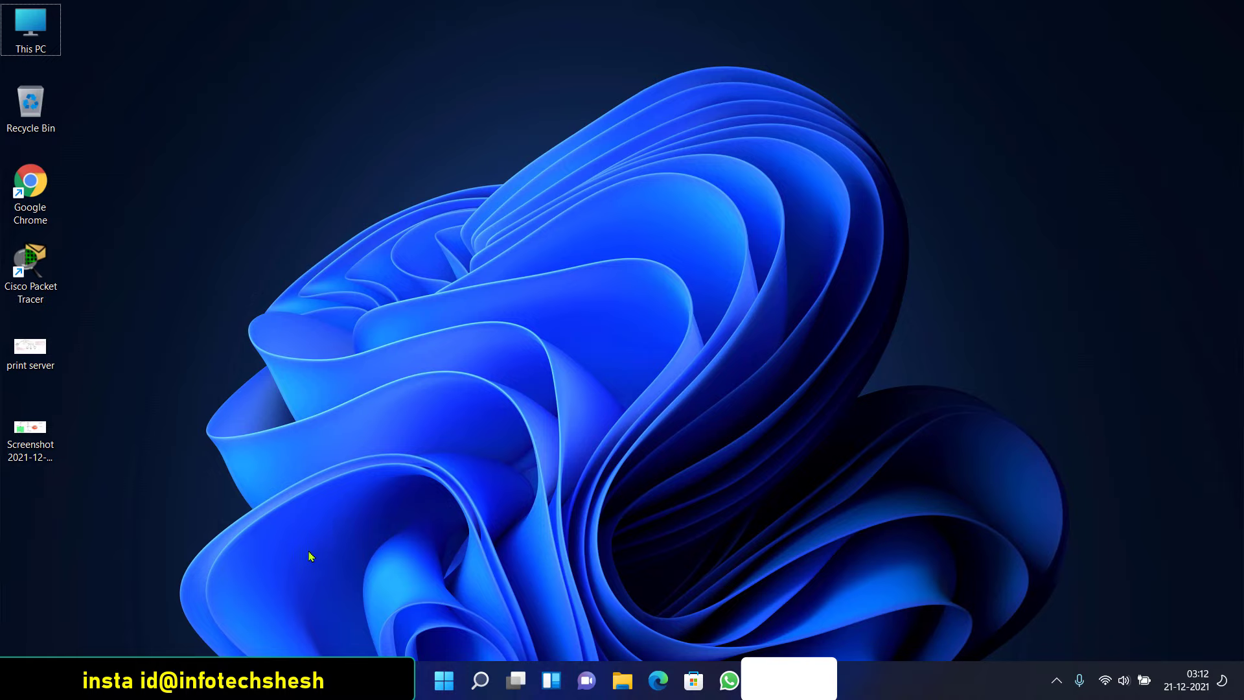
Open a PowerShell terminal at the Desktop and resize and reposition its window
{"action": "right_click", "coordinate": [262, 154]}
{"action": "mouse_move", "coordinate": [272, 245]}
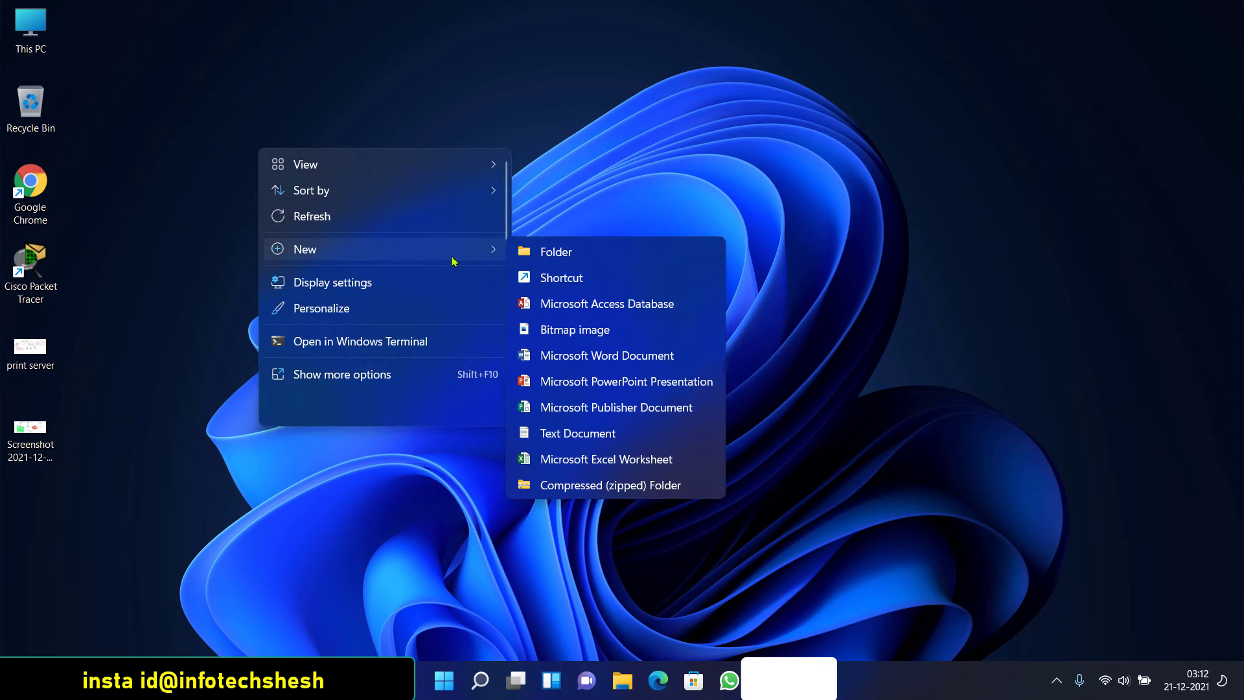
{"action": "left_click", "coordinate": [326, 342]}
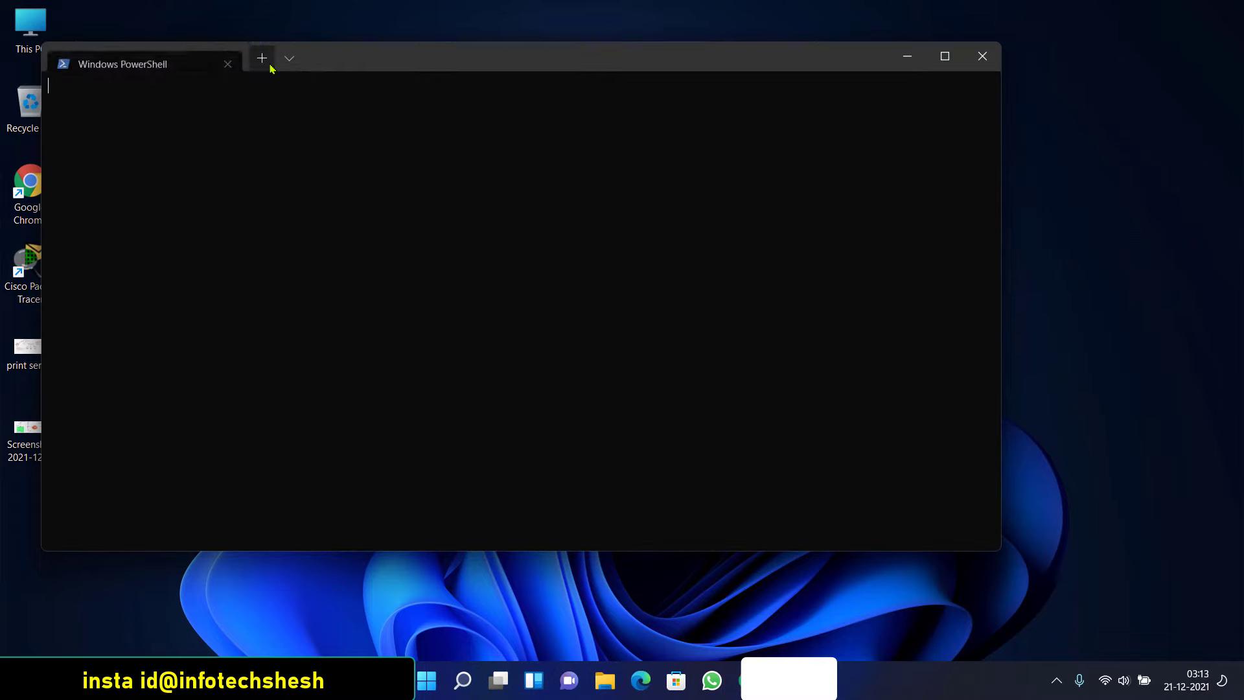
{"action": "left_click_drag", "start_coordinate": [333, 56], "coordinate": [563, 103]}
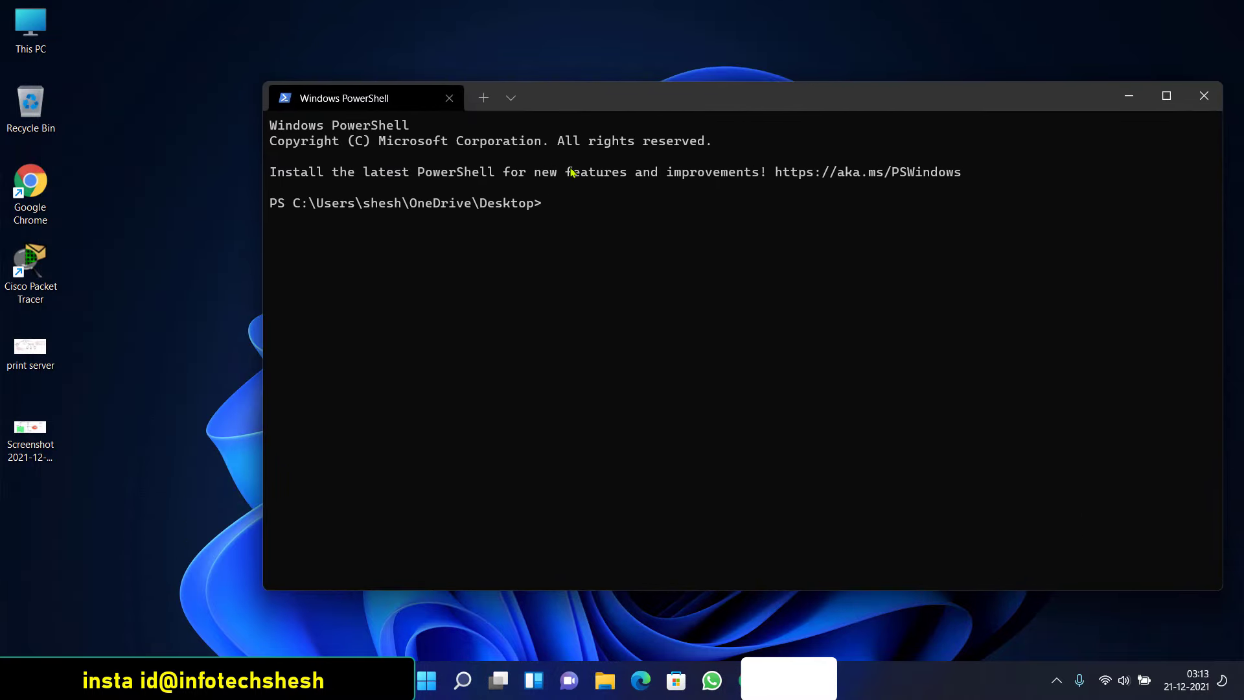
{"action": "double_click", "coordinate": [537, 203]}
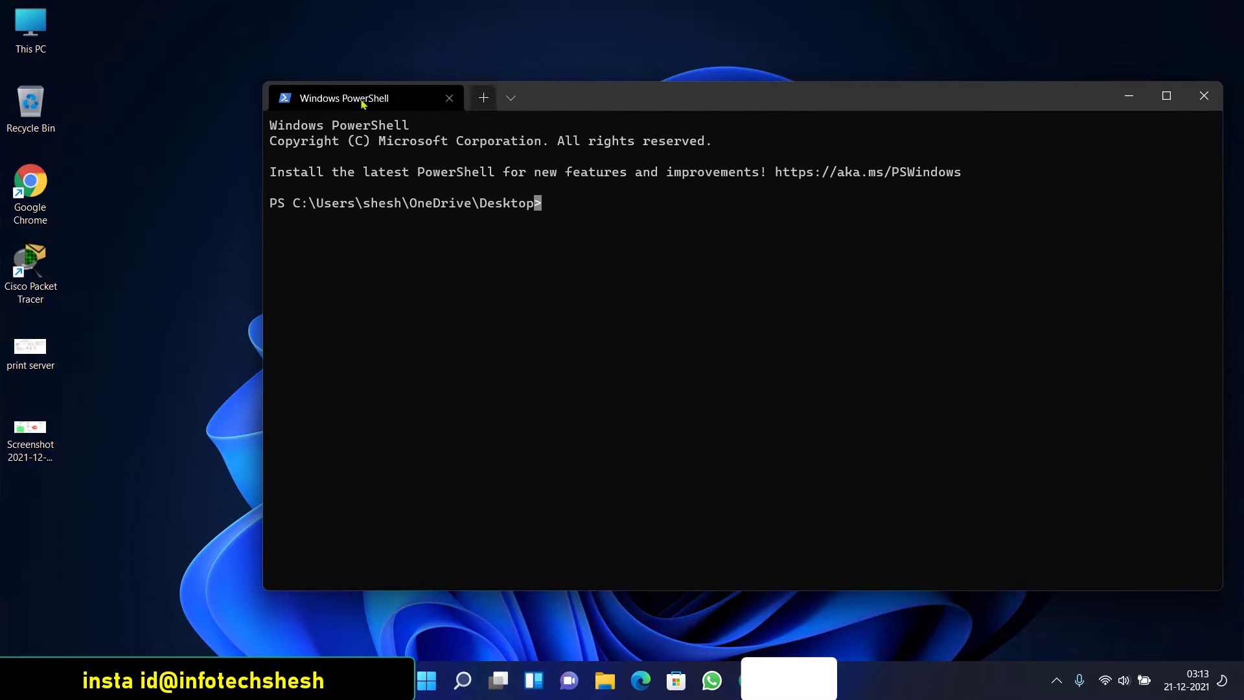
{"action": "left_click_drag", "start_coordinate": [263, 129], "coordinate": [617, 128]}
{"action": "left_click_drag", "start_coordinate": [930, 102], "coordinate": [789, 86]}
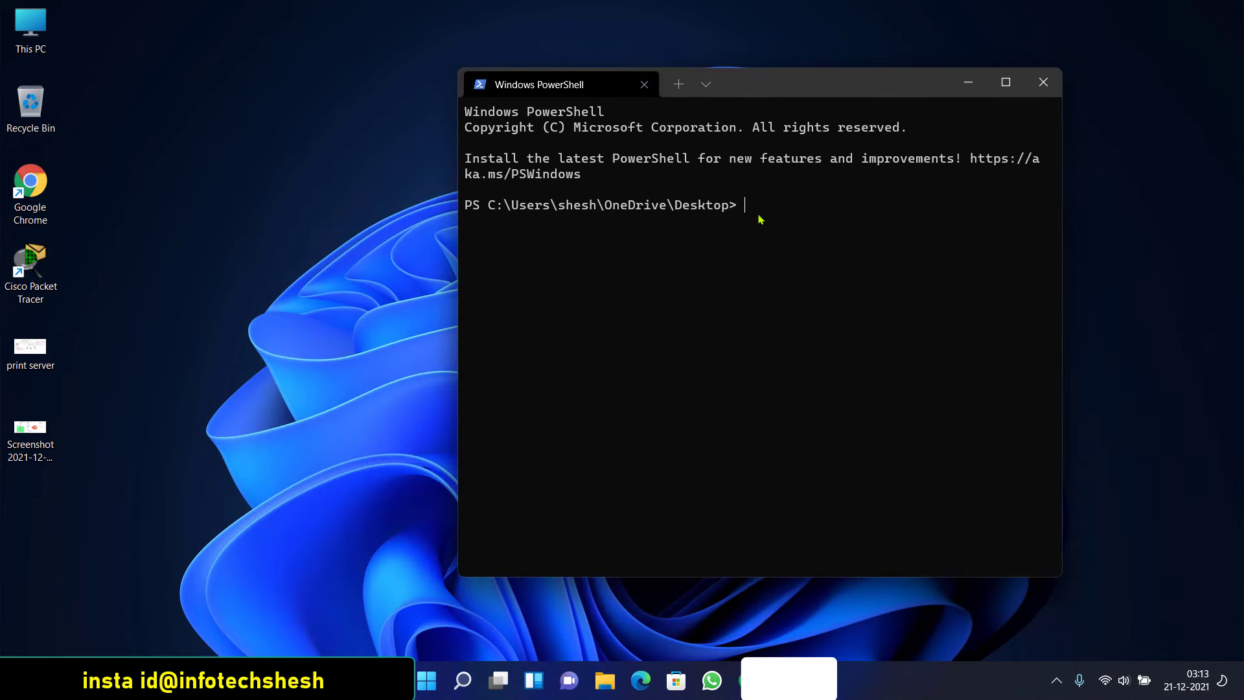
{"action": "left_click_drag", "start_coordinate": [1069, 211], "coordinate": [1164, 212]}
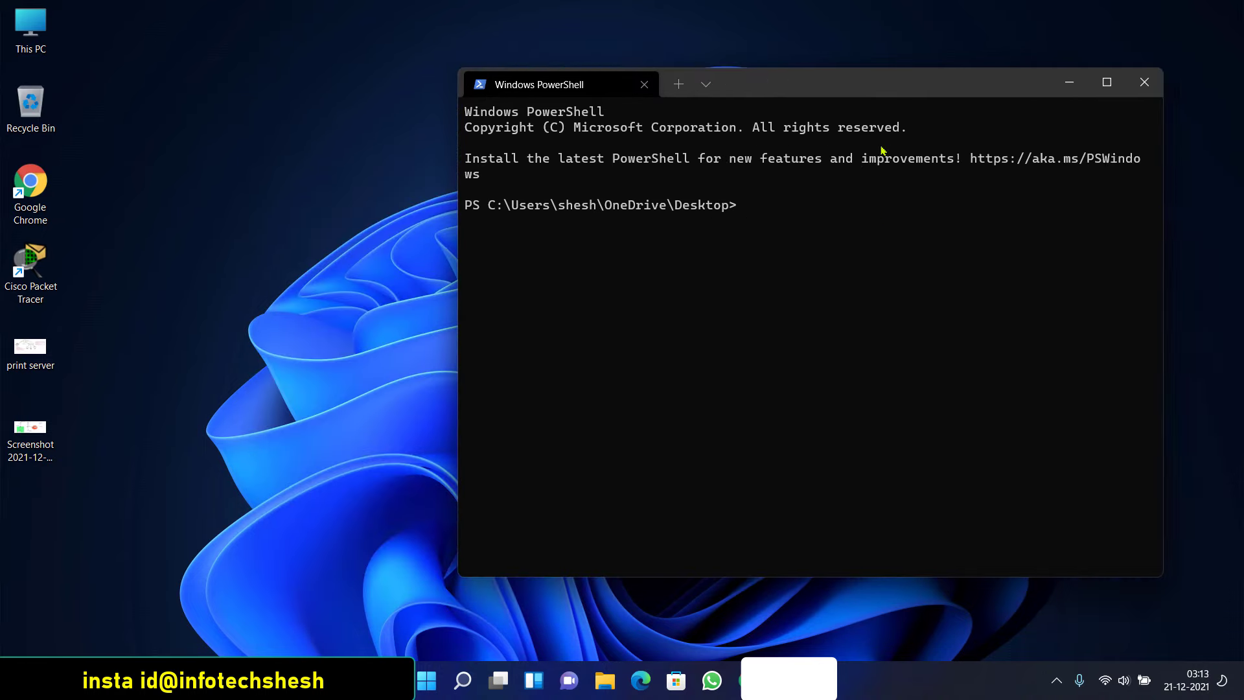
{"action": "left_click_drag", "start_coordinate": [749, 90], "coordinate": [603, 76]}
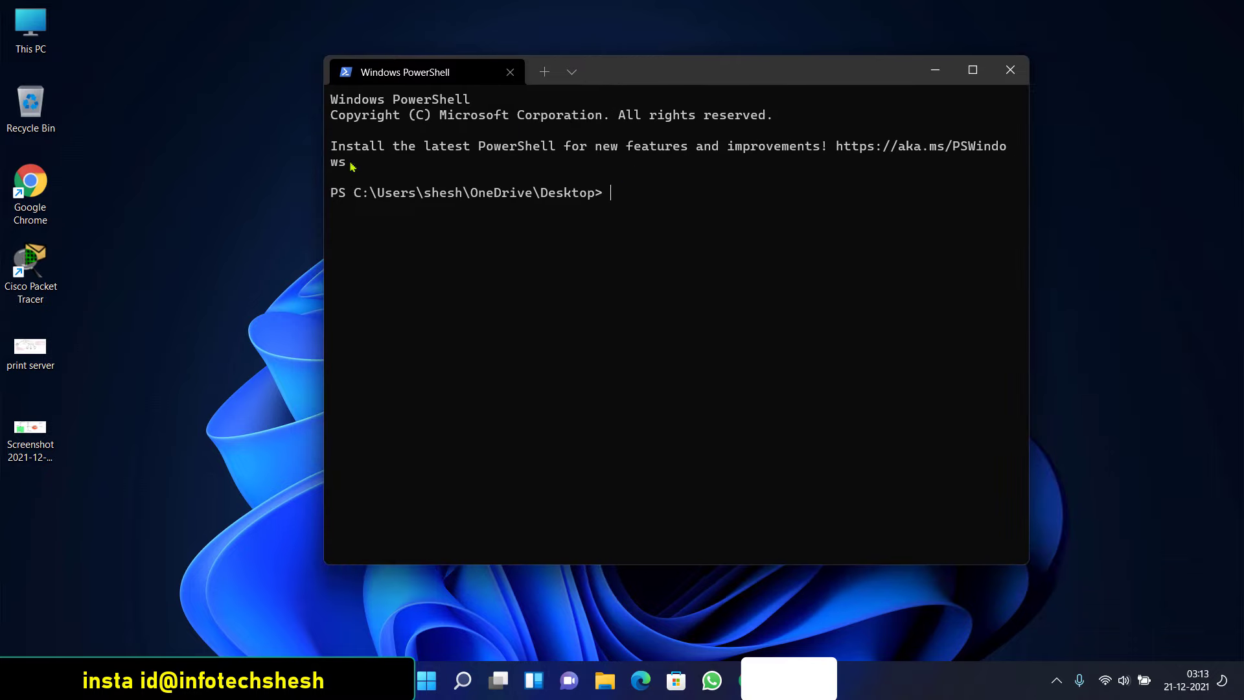
List the Desktop's files with ls and highlight the listed entries
{"action": "type", "text": "ls"}
{"action": "key", "text": "Return"}
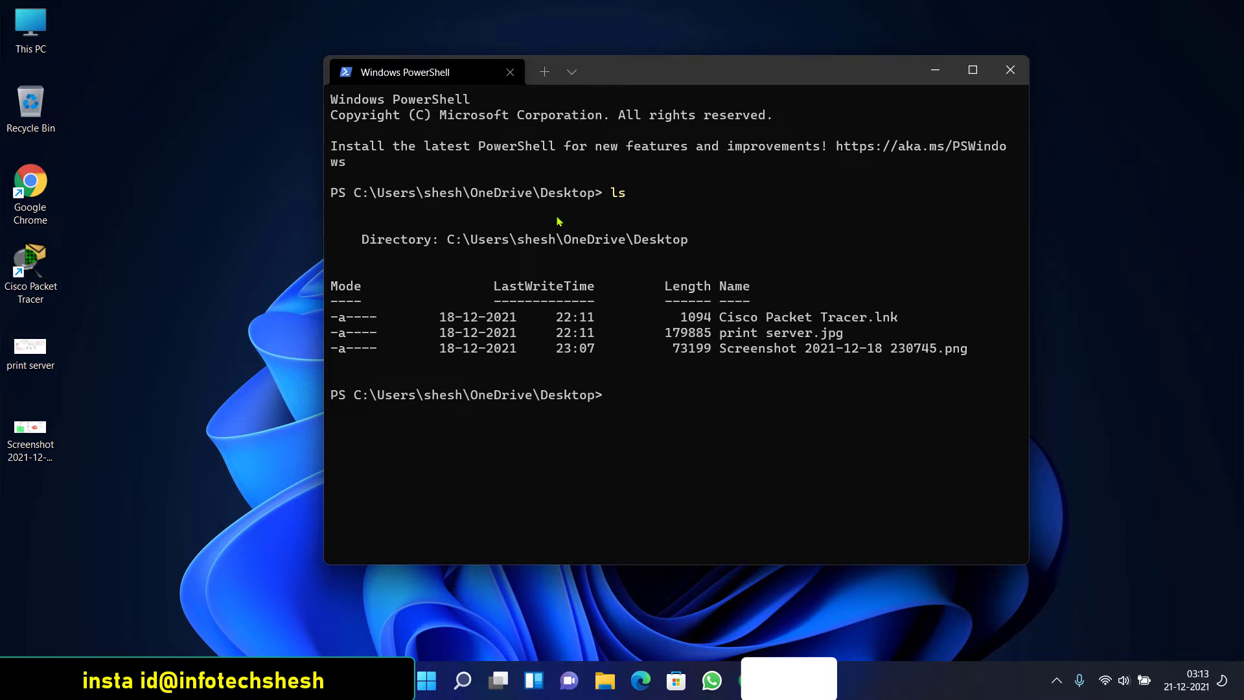
{"action": "left_click_drag", "start_coordinate": [681, 307], "coordinate": [875, 311]}
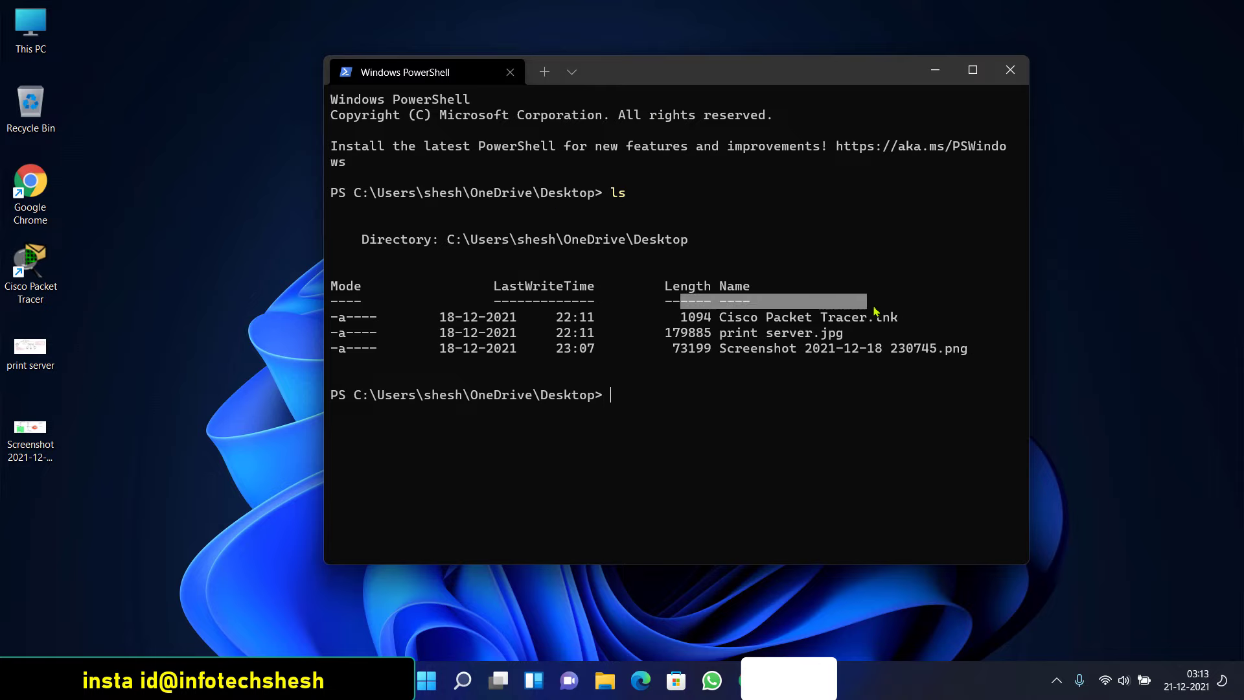
{"action": "left_click_drag", "start_coordinate": [681, 336], "coordinate": [859, 338]}
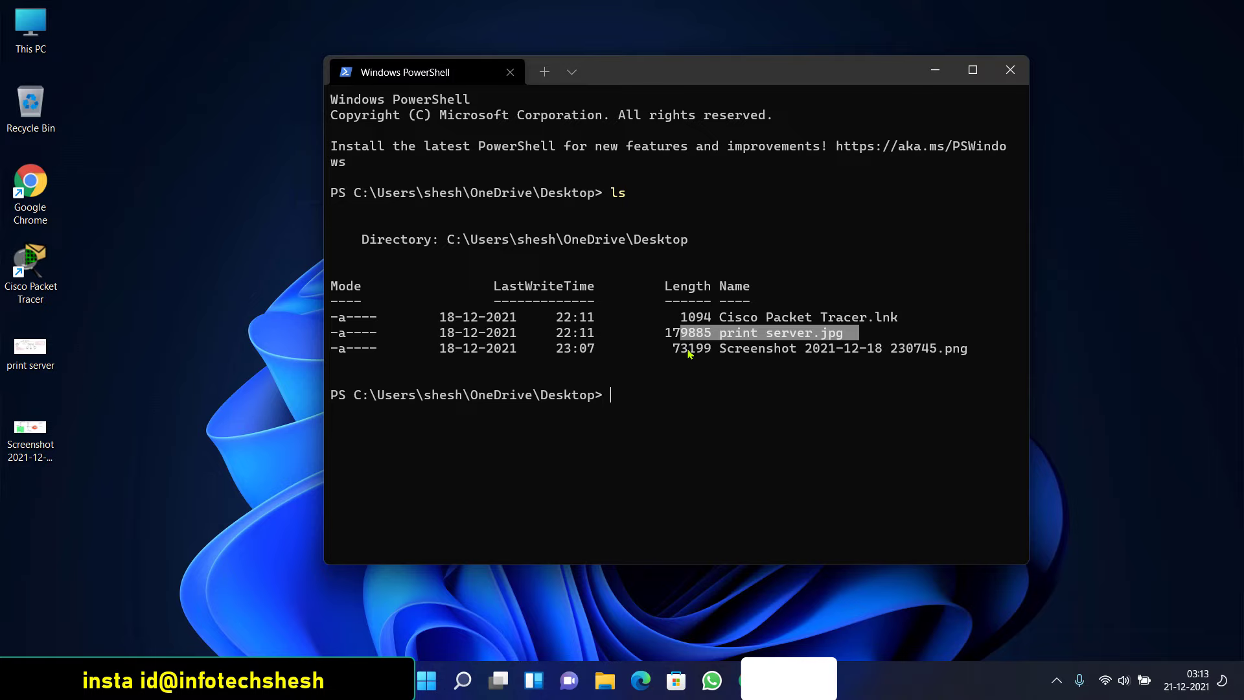
{"action": "left_click_drag", "start_coordinate": [678, 351], "coordinate": [964, 337]}
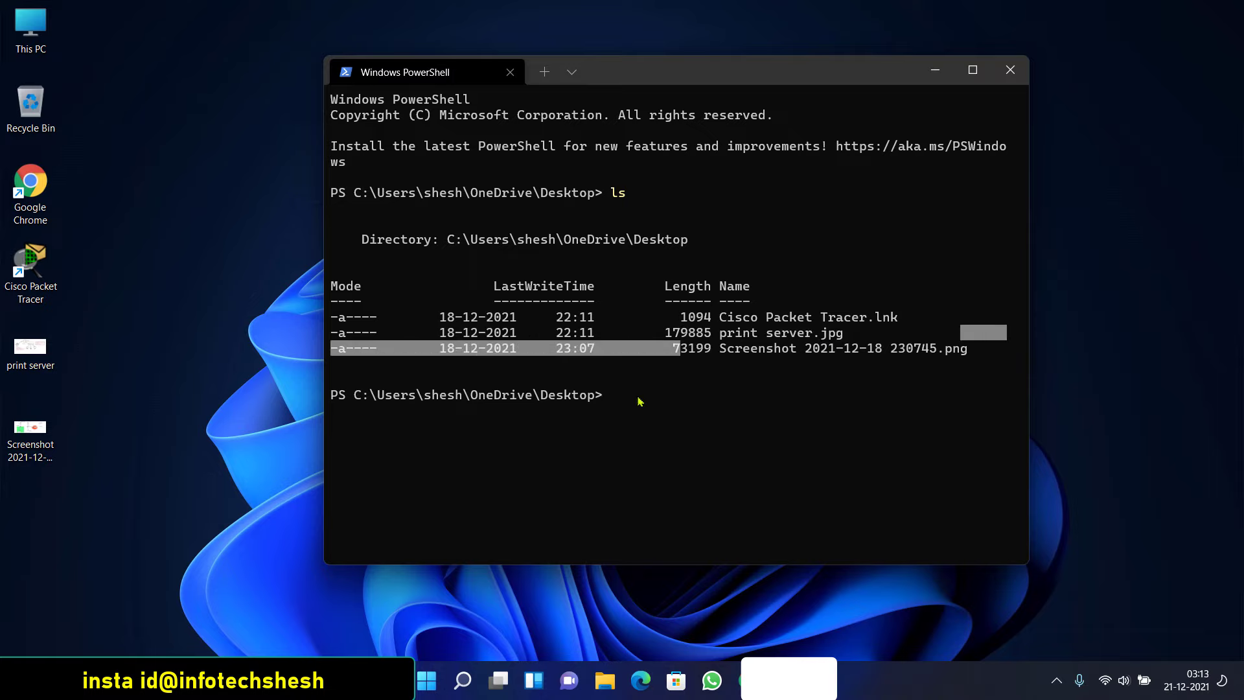
{"action": "left_click", "coordinate": [597, 395]}
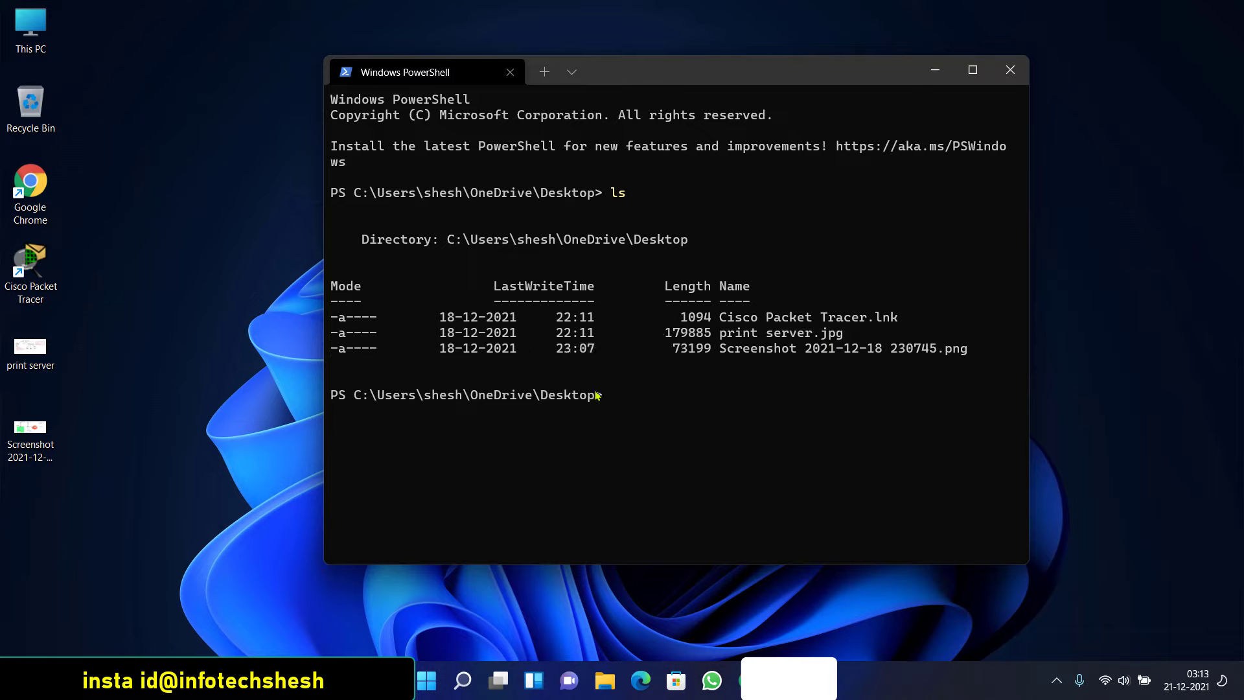
Run ls -l, clear the screen with cls, and create a shesh folder on the Desktop
{"action": "type", "text": "ls -l"}
{"action": "key", "text": "Return"}
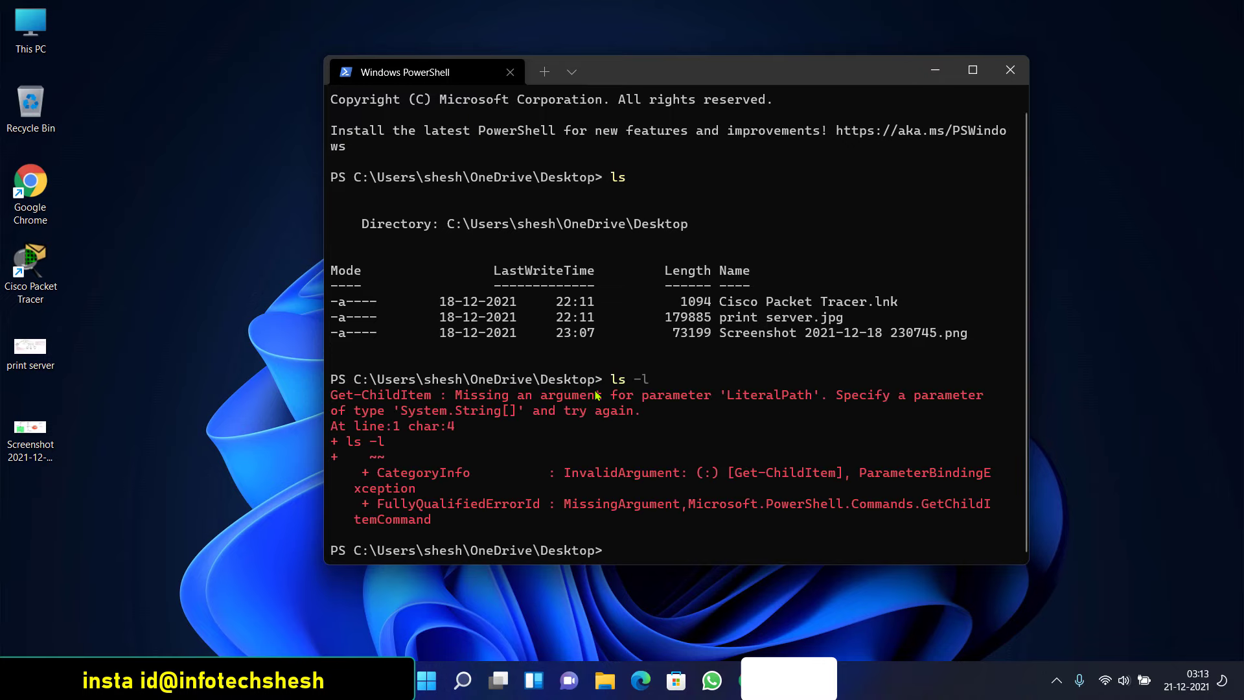
{"action": "type", "text": "cls"}
{"action": "key", "text": "Return"}
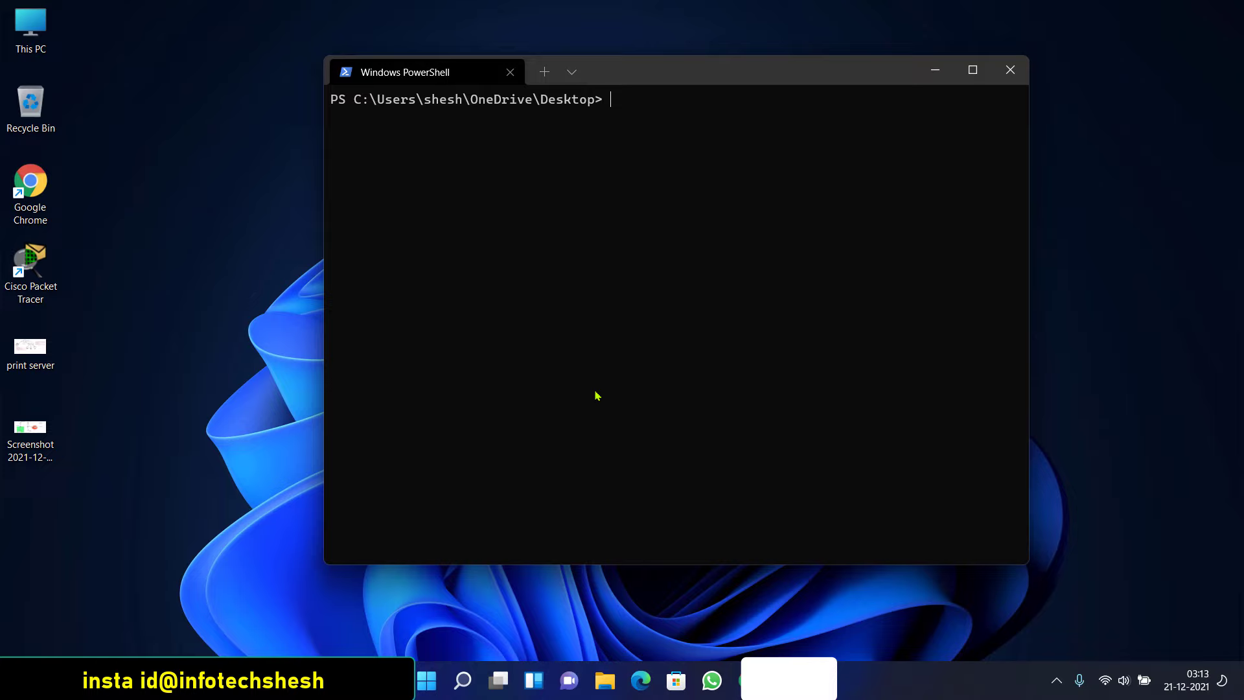
{"action": "type", "text": "mkdir shesh"}
{"action": "key", "text": "Return"}
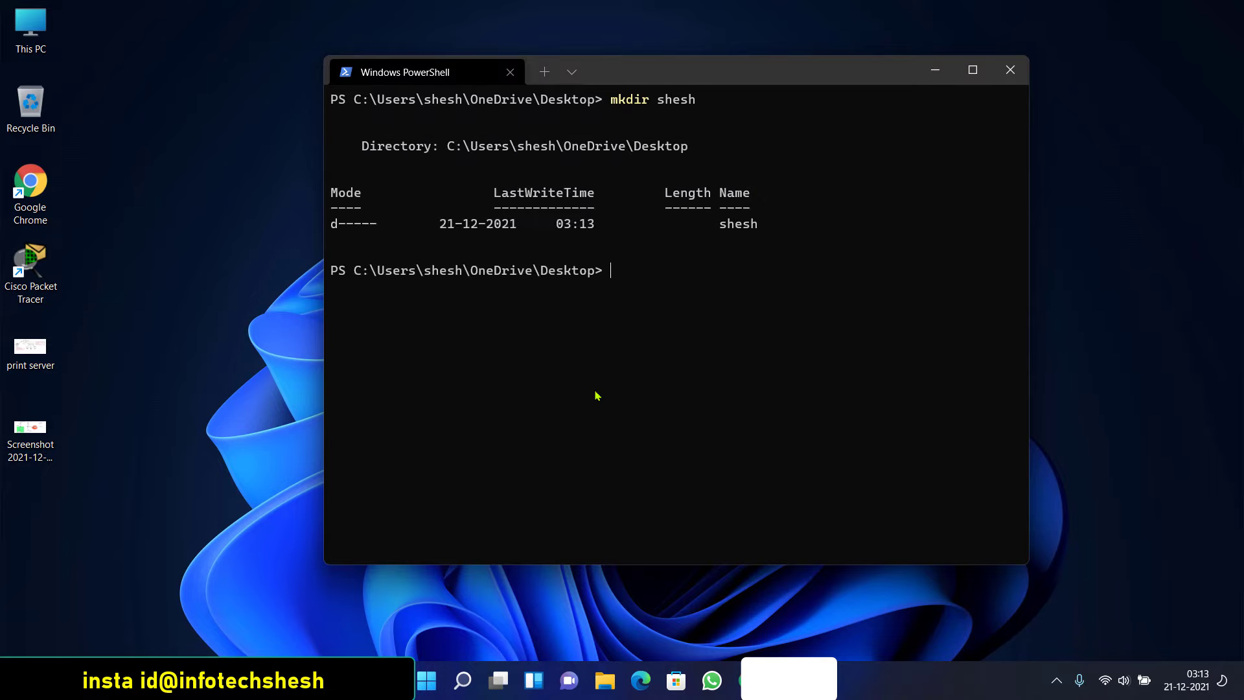
{"action": "left_click", "coordinate": [32, 259]}
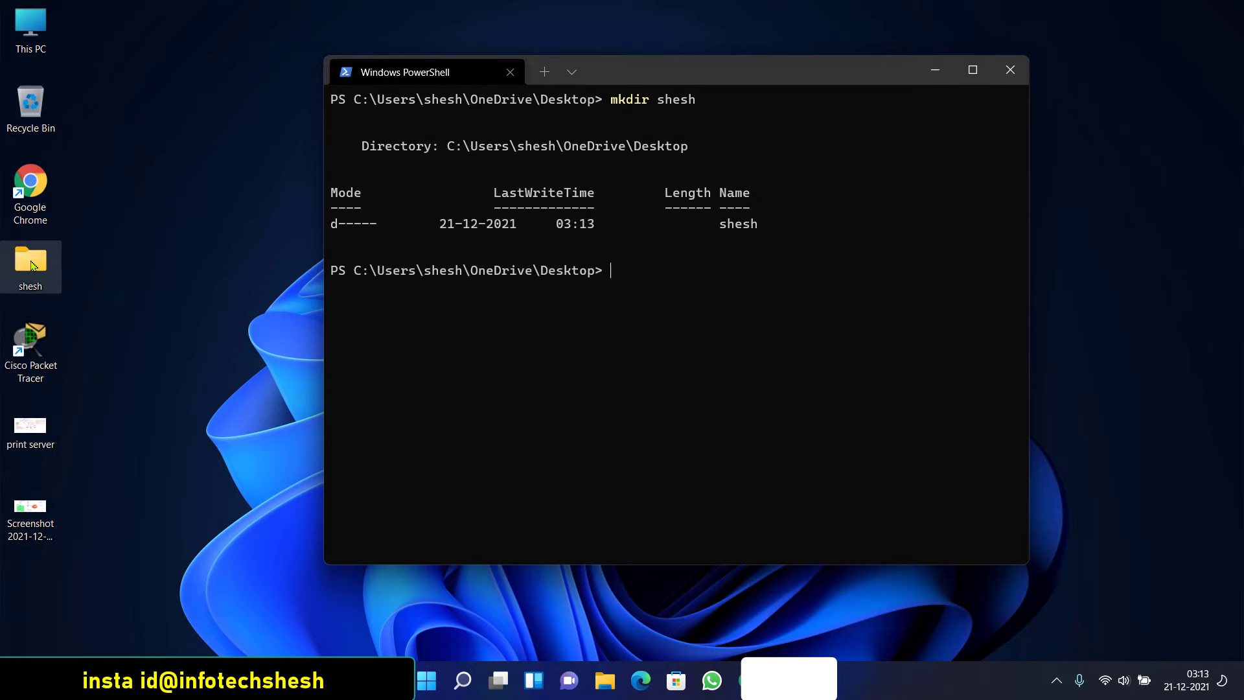
{"action": "left_click", "coordinate": [652, 292]}
Remove the shesh folder with rmdir, refresh the desktop, and create a folder named ll
{"action": "type", "text": "rm"}
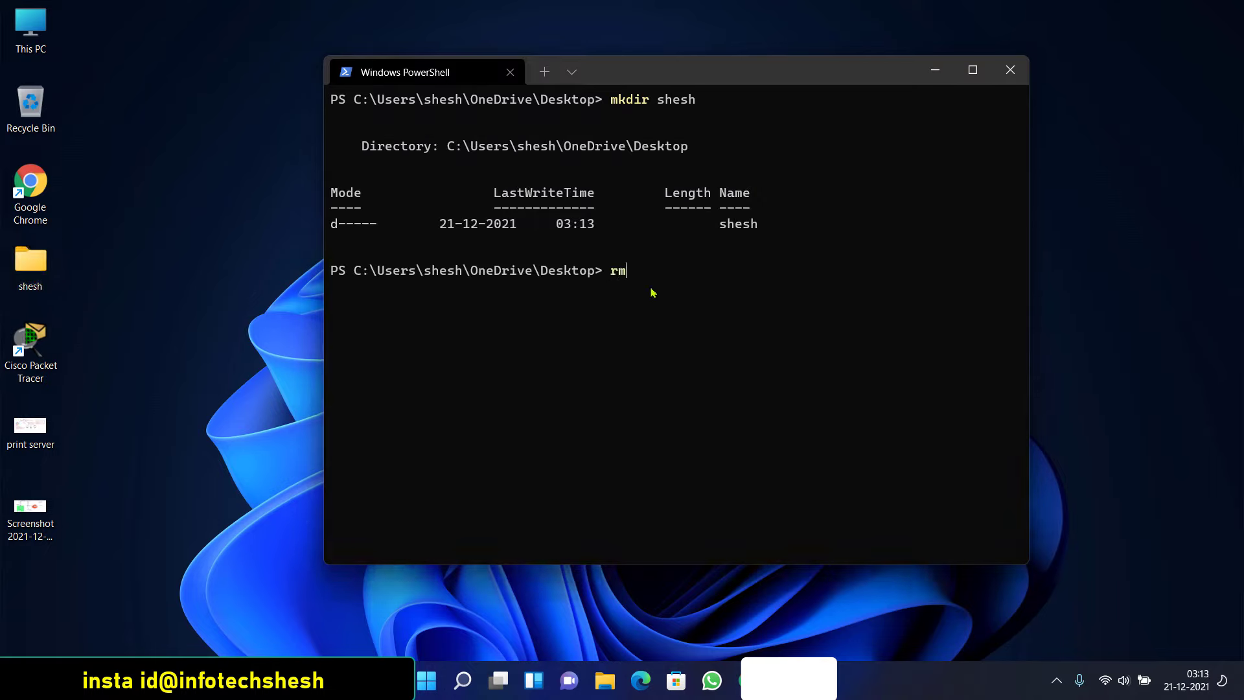
{"action": "type", "text": "dir shesh"}
{"action": "key", "text": "Return"}
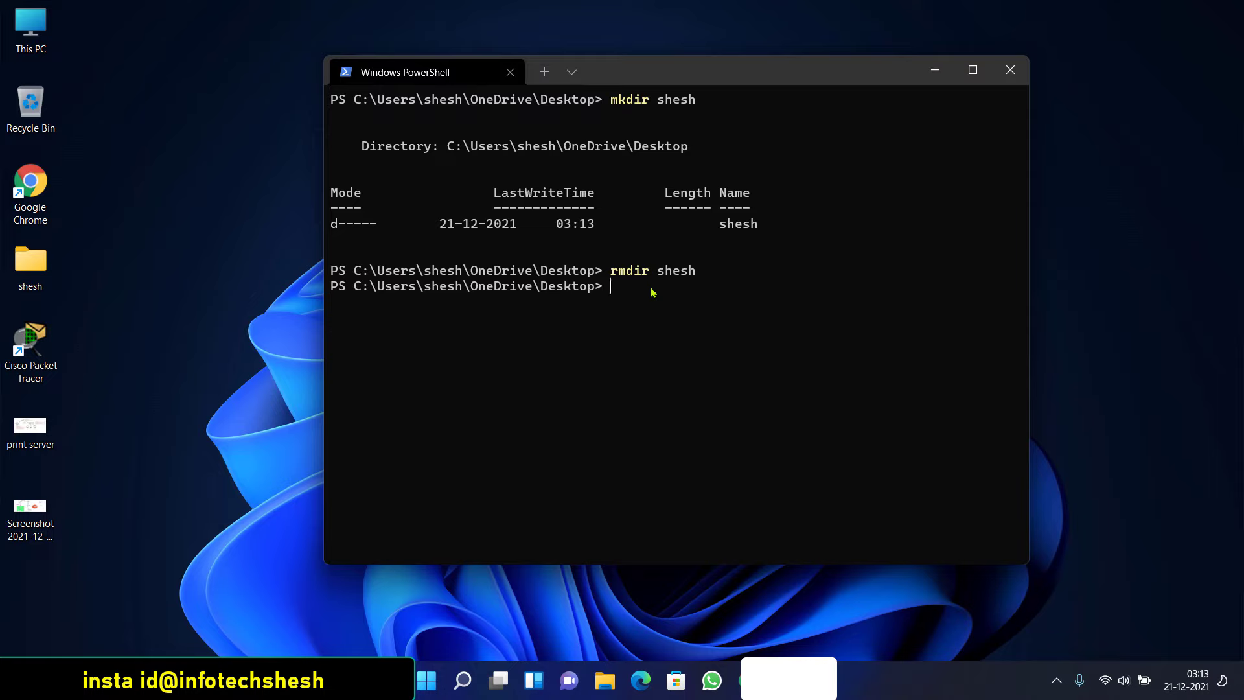
{"action": "left_click", "coordinate": [161, 243]}
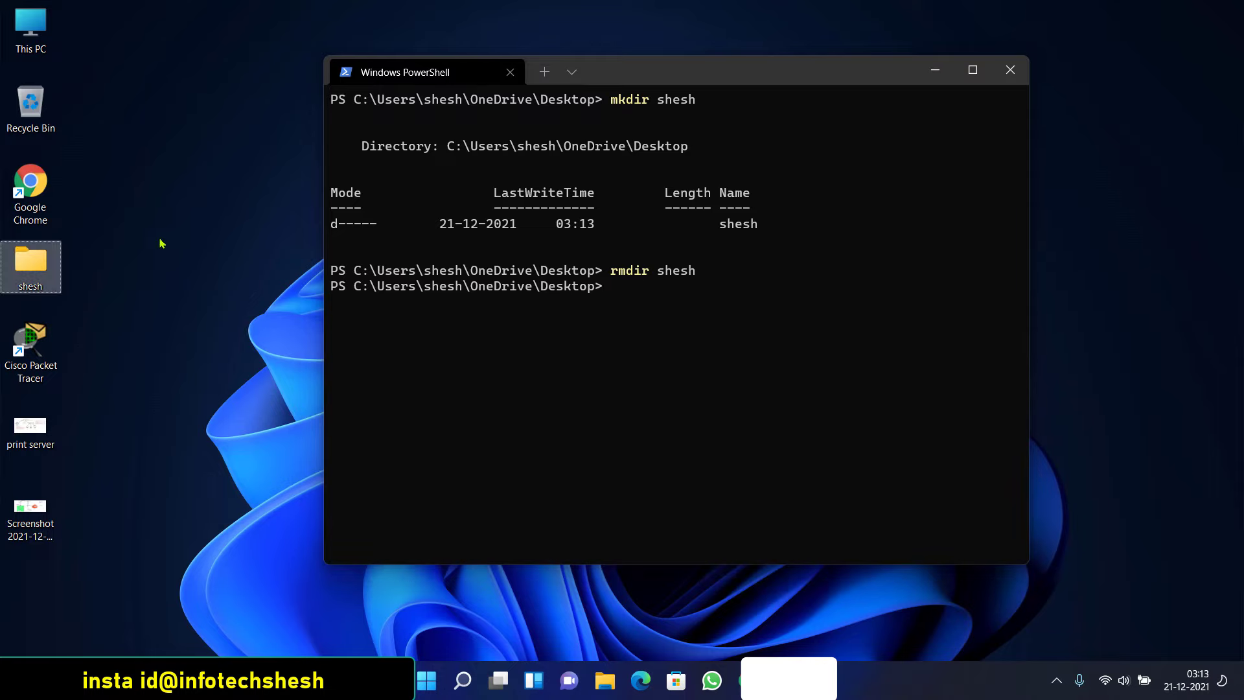
{"action": "right_click", "coordinate": [162, 243]}
{"action": "left_click", "coordinate": [184, 307]}
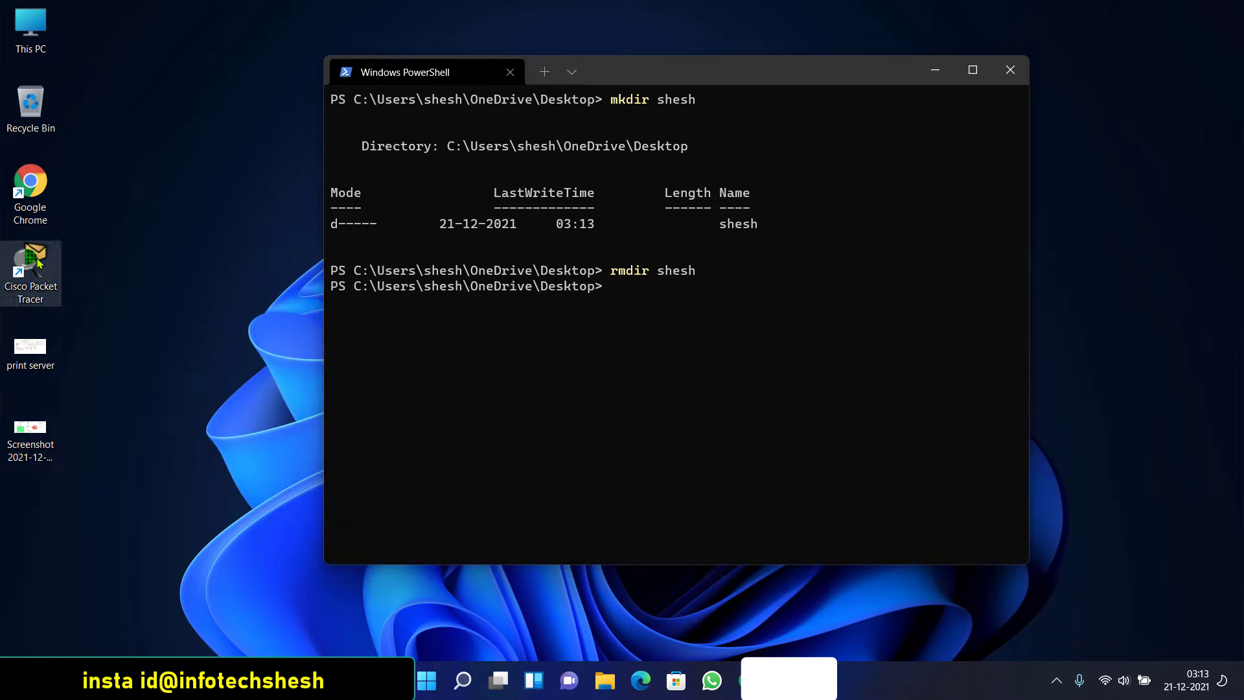
{"action": "left_click", "coordinate": [683, 290]}
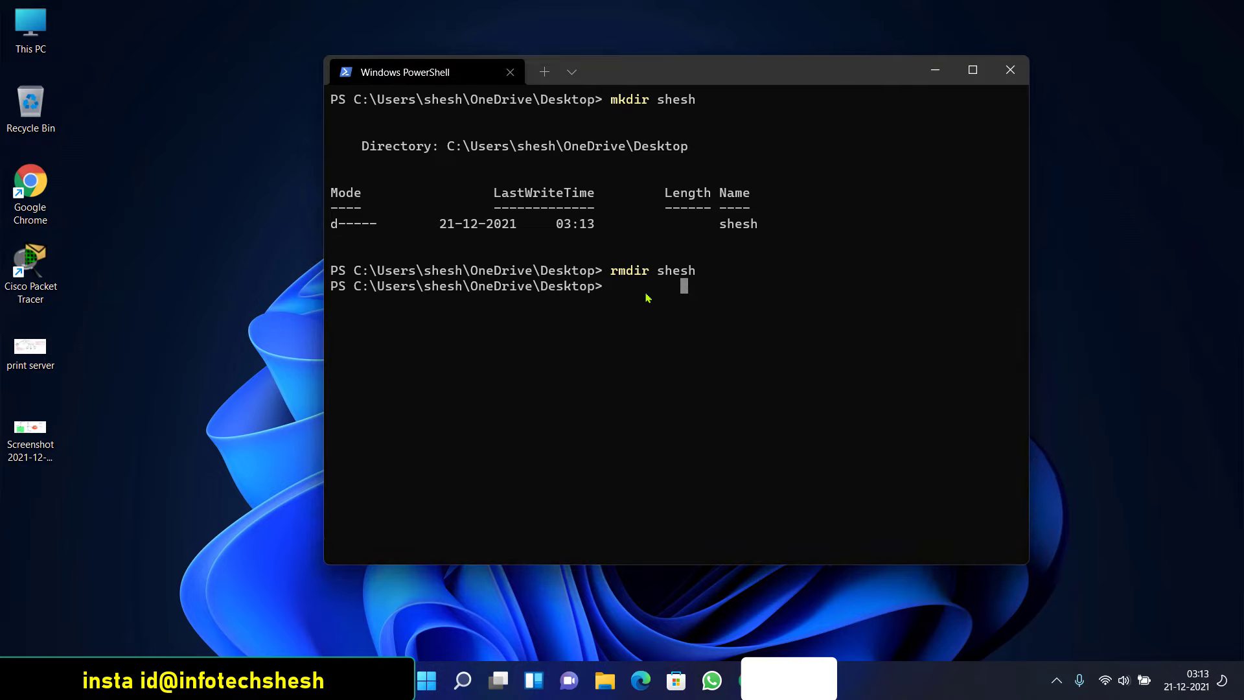
{"action": "type", "text": "mkdir ll"}
{"action": "key", "text": "Return"}
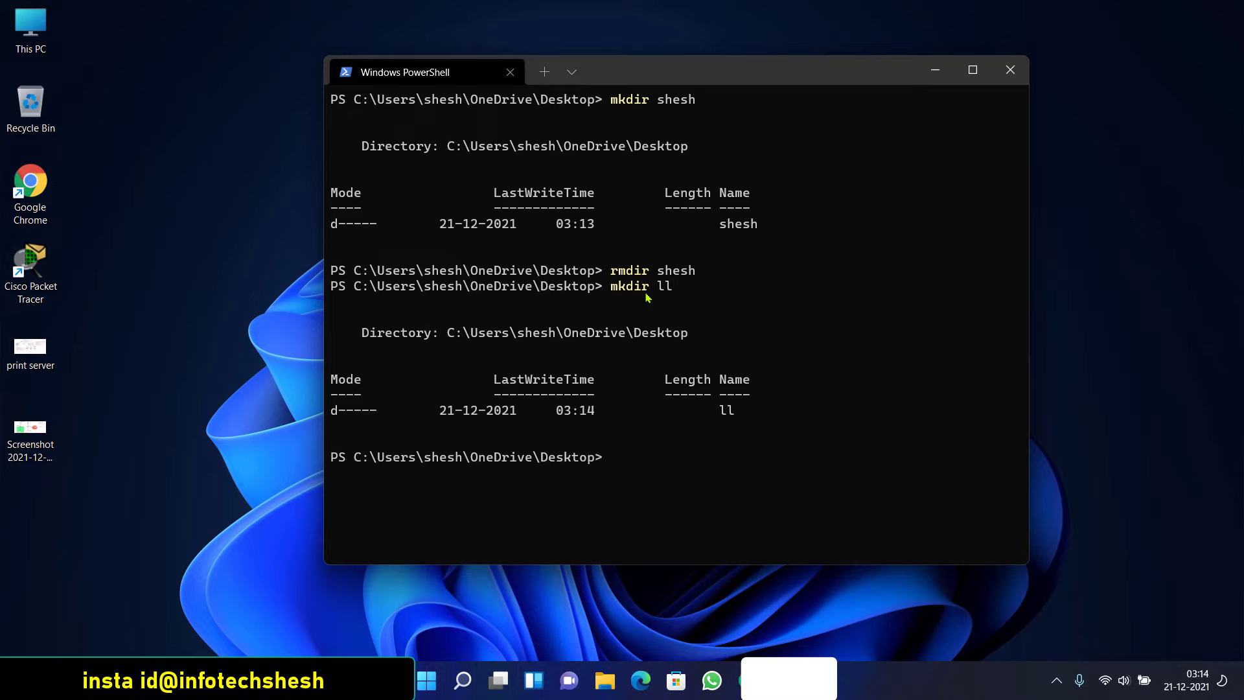
Refresh the desktop to show ll, then hide it with attrib +h ll and refresh again
{"action": "right_click", "coordinate": [188, 160]}
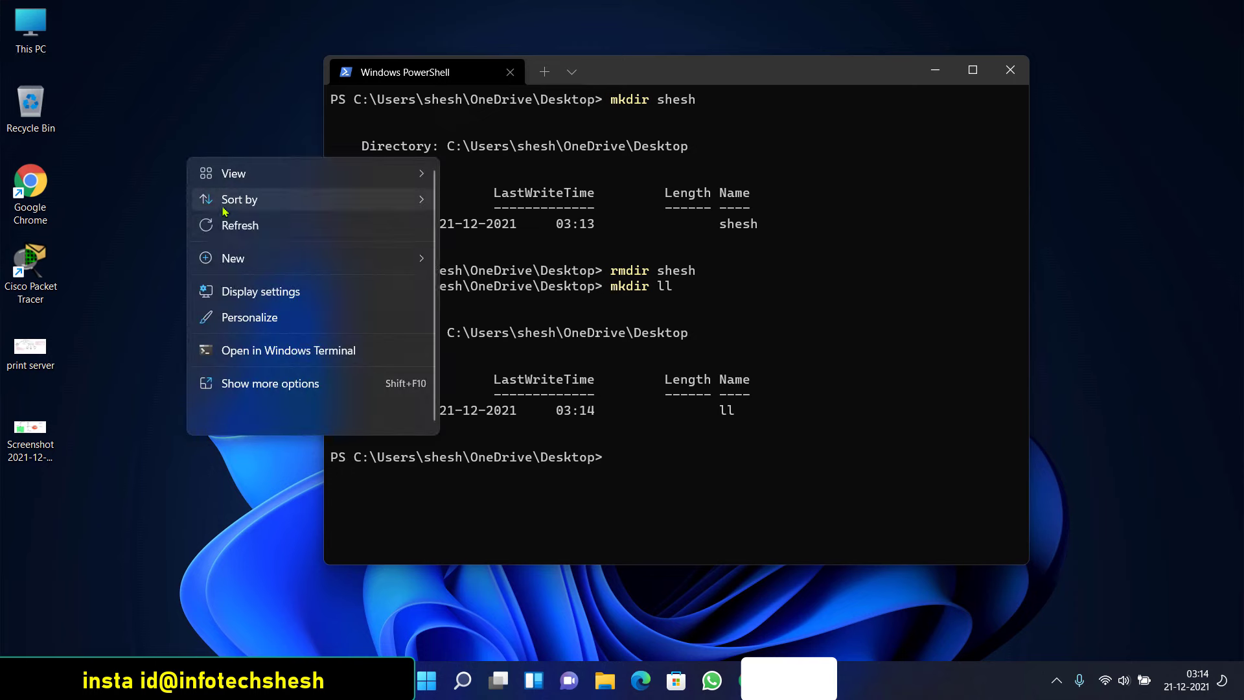
{"action": "left_click", "coordinate": [227, 225]}
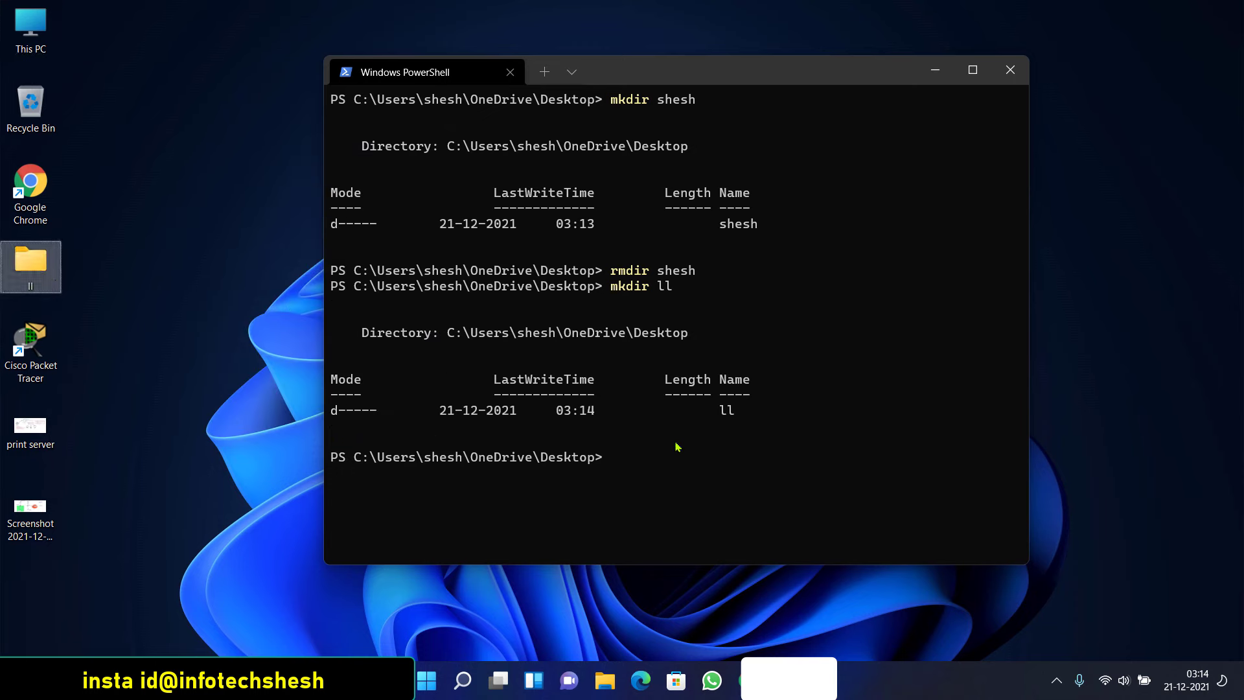
{"action": "left_click", "coordinate": [677, 447]}
{"action": "type", "text": "att"}
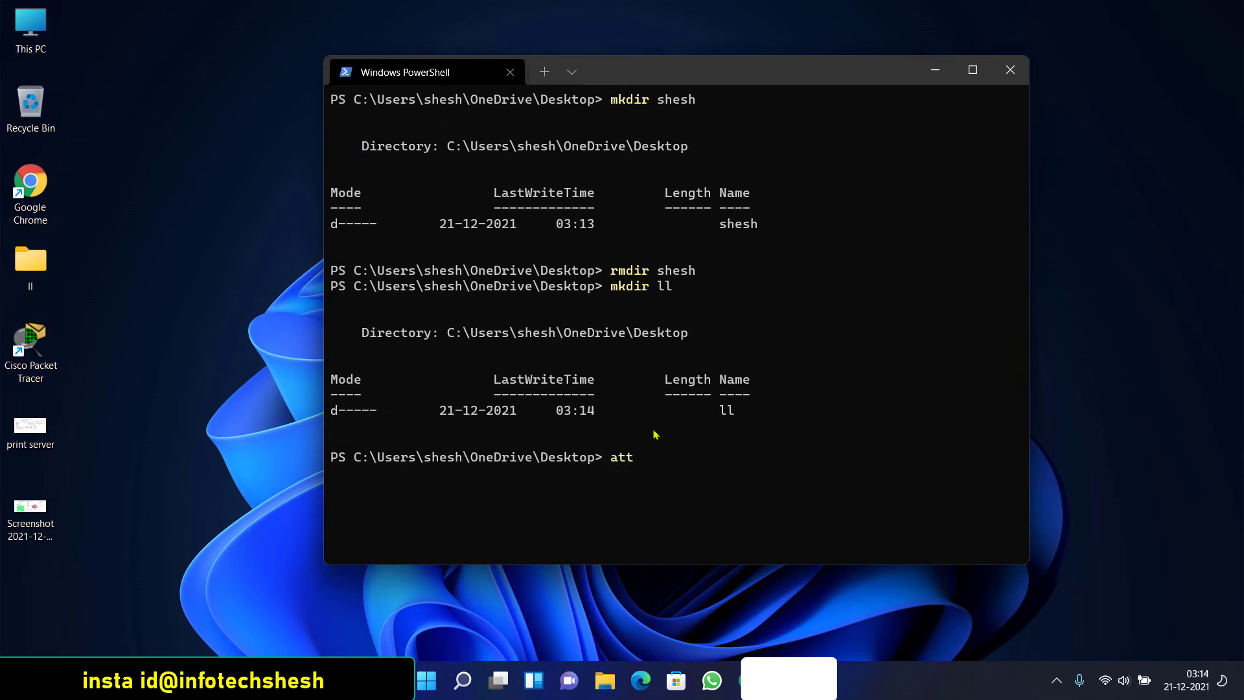
{"action": "type", "text": "rib +h ll"}
{"action": "key", "text": "Return"}
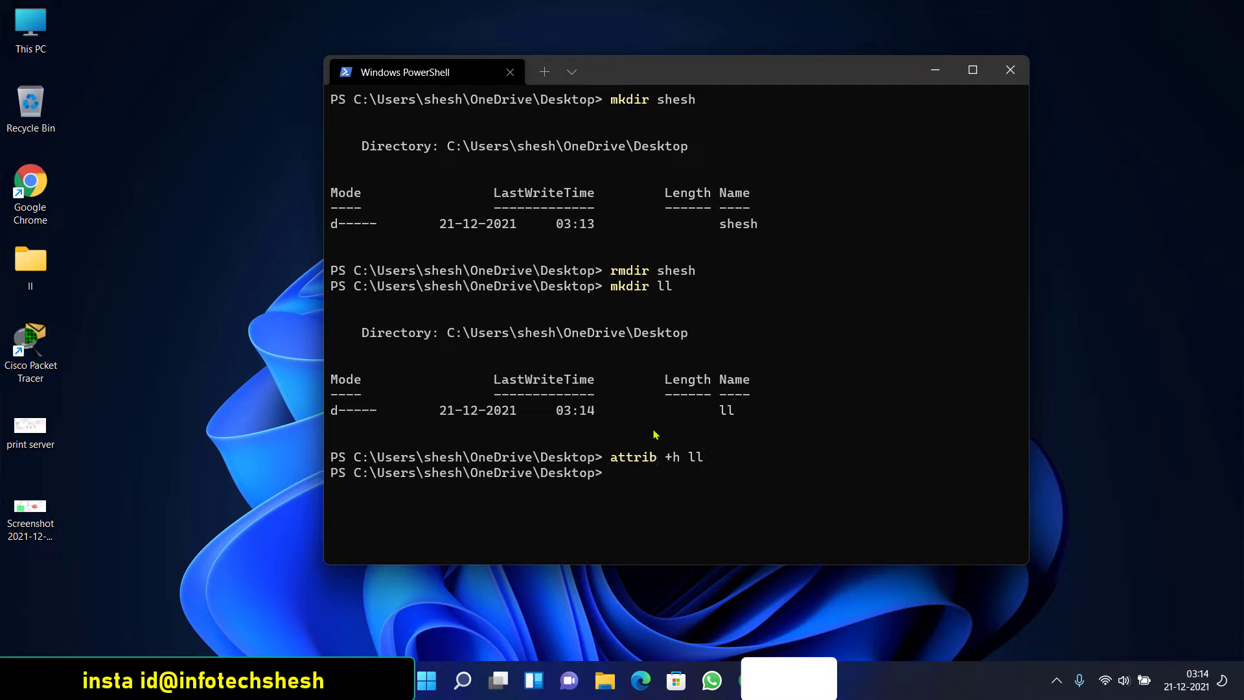
{"action": "right_click", "coordinate": [119, 135]}
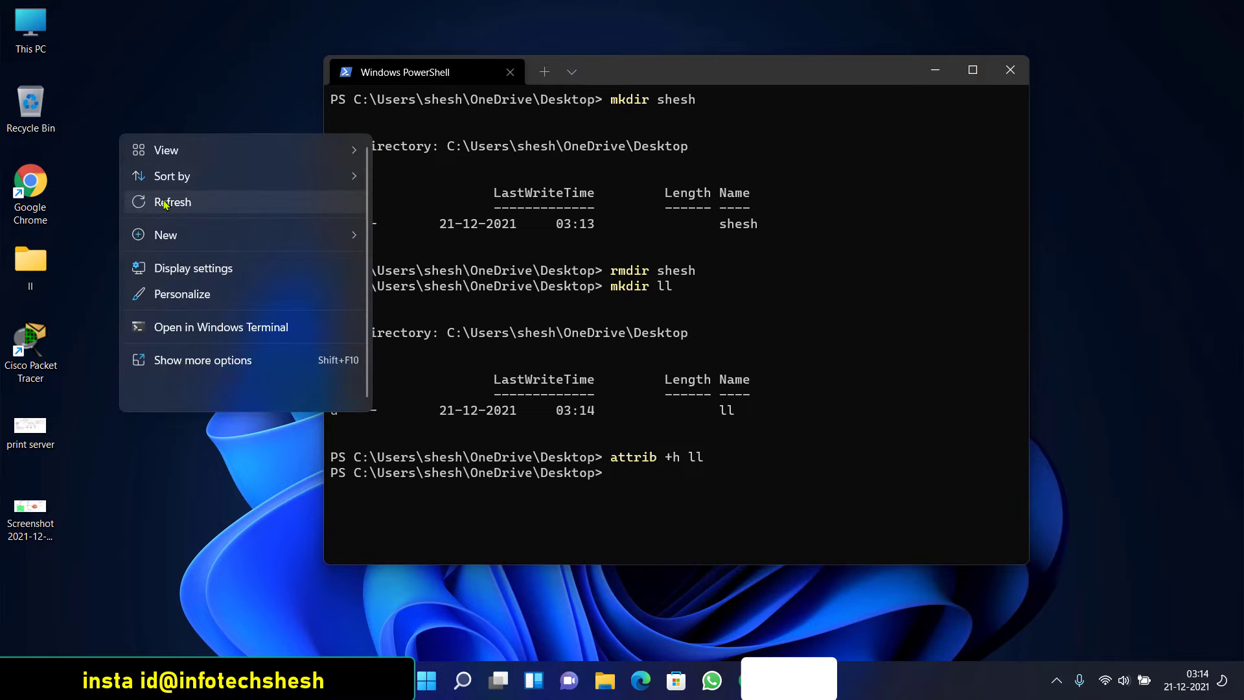
{"action": "left_click", "coordinate": [165, 203]}
{"action": "left_click", "coordinate": [692, 478]}
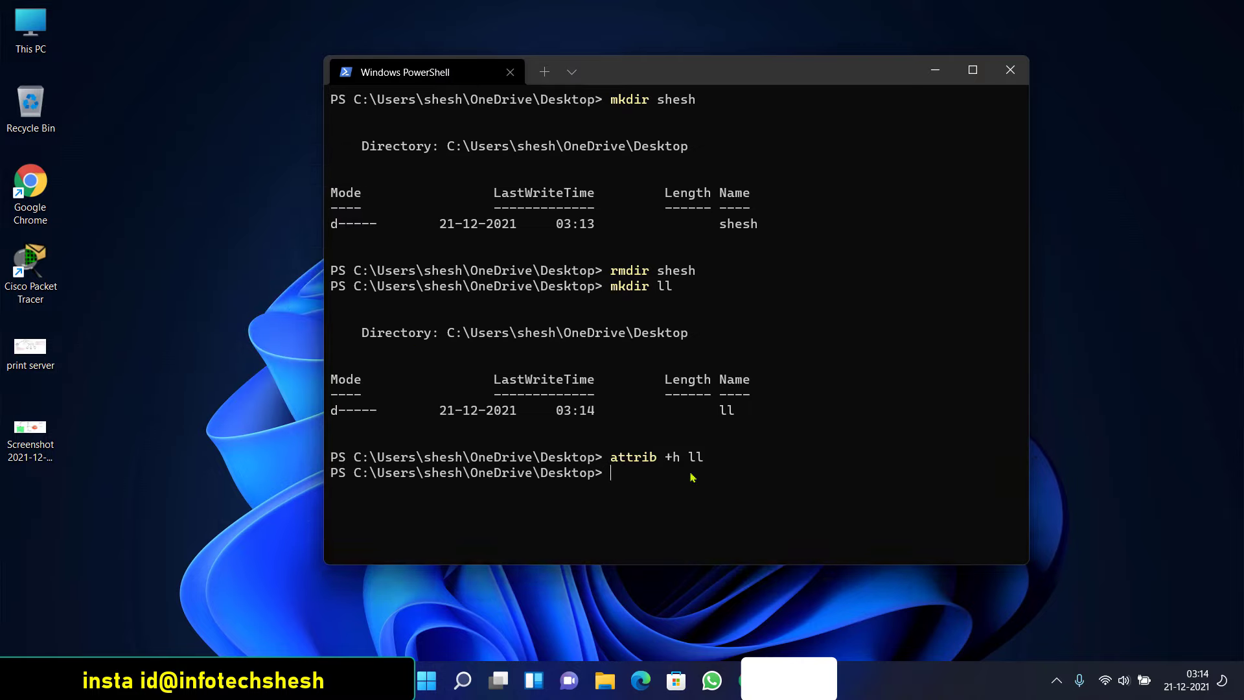
Unhide the ll folder with attrib -h ll and refresh the desktop
{"action": "key", "text": "Up"}
{"action": "key", "text": "BackSpace"}
{"action": "type", "text": "-"}
{"action": "key", "text": "Return"}
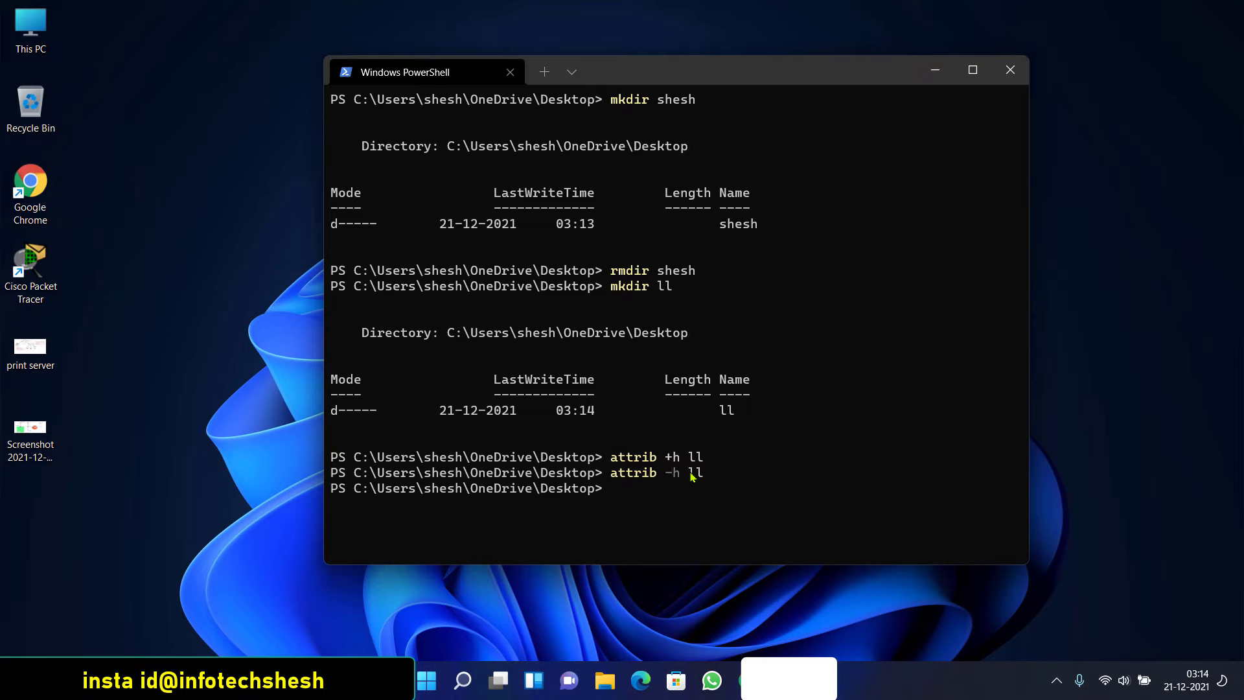
{"action": "right_click", "coordinate": [117, 216]}
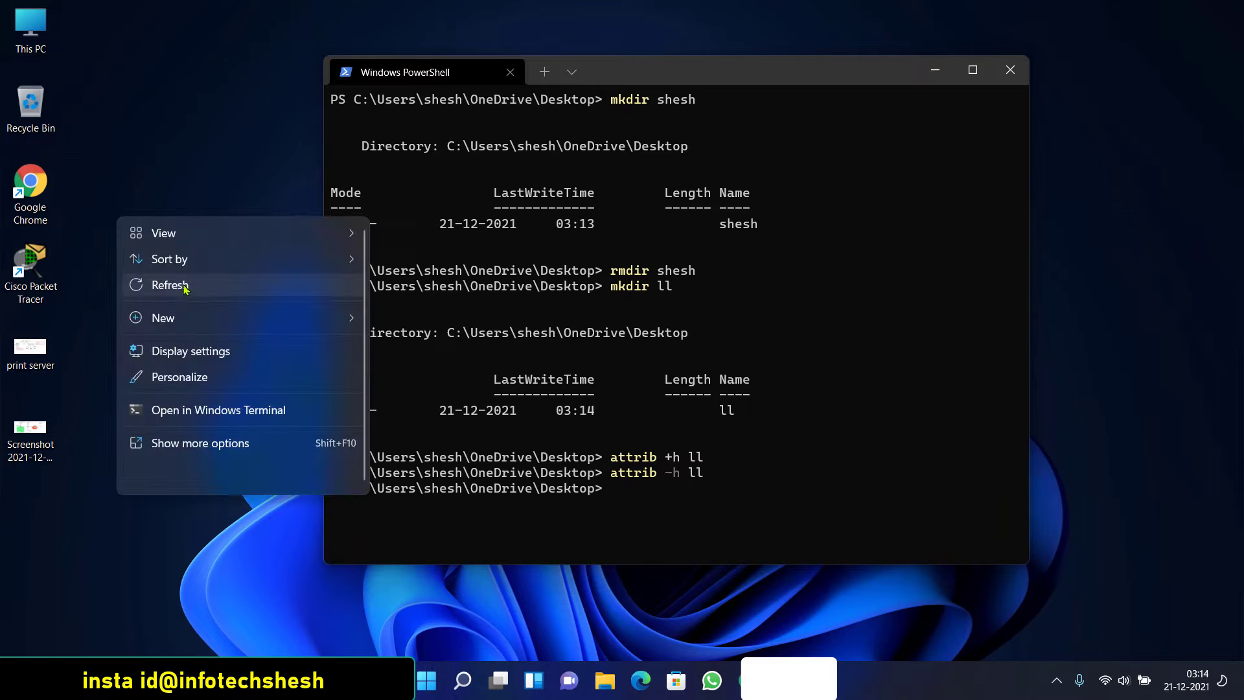
{"action": "left_click", "coordinate": [186, 288]}
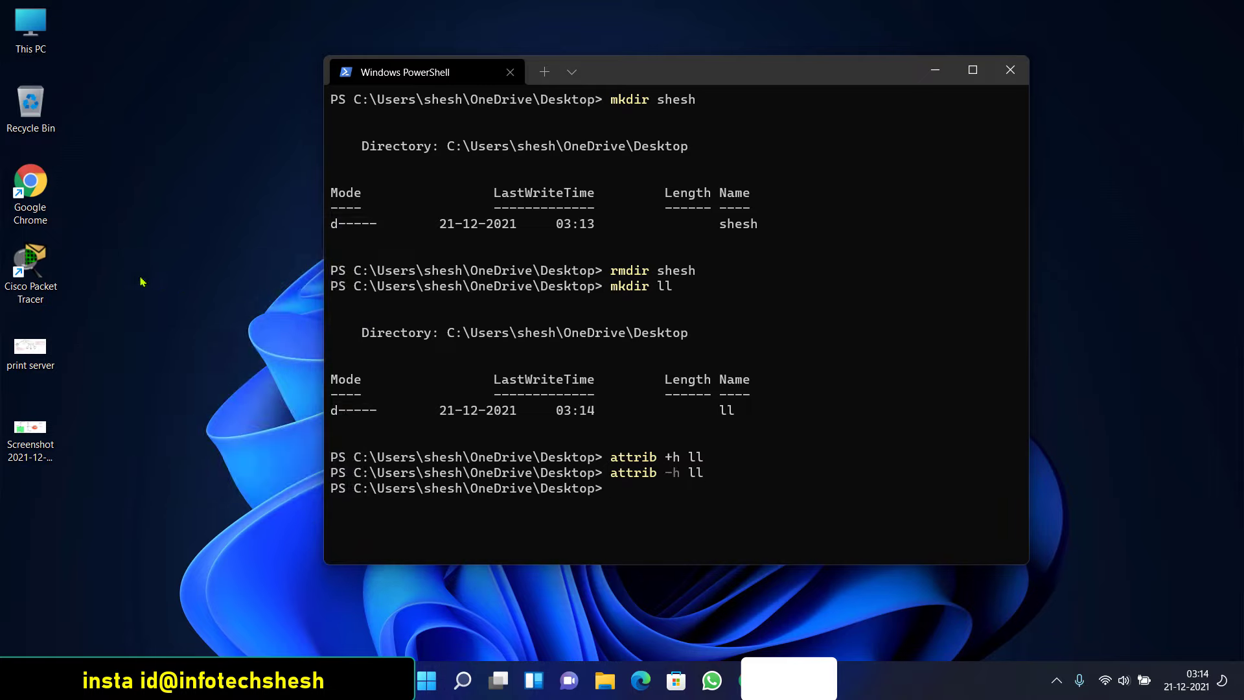
{"action": "left_click", "coordinate": [660, 486]}
Delete the ll folder with rmdir ll and refresh the desktop
{"action": "type", "text": "rmdir ll"}
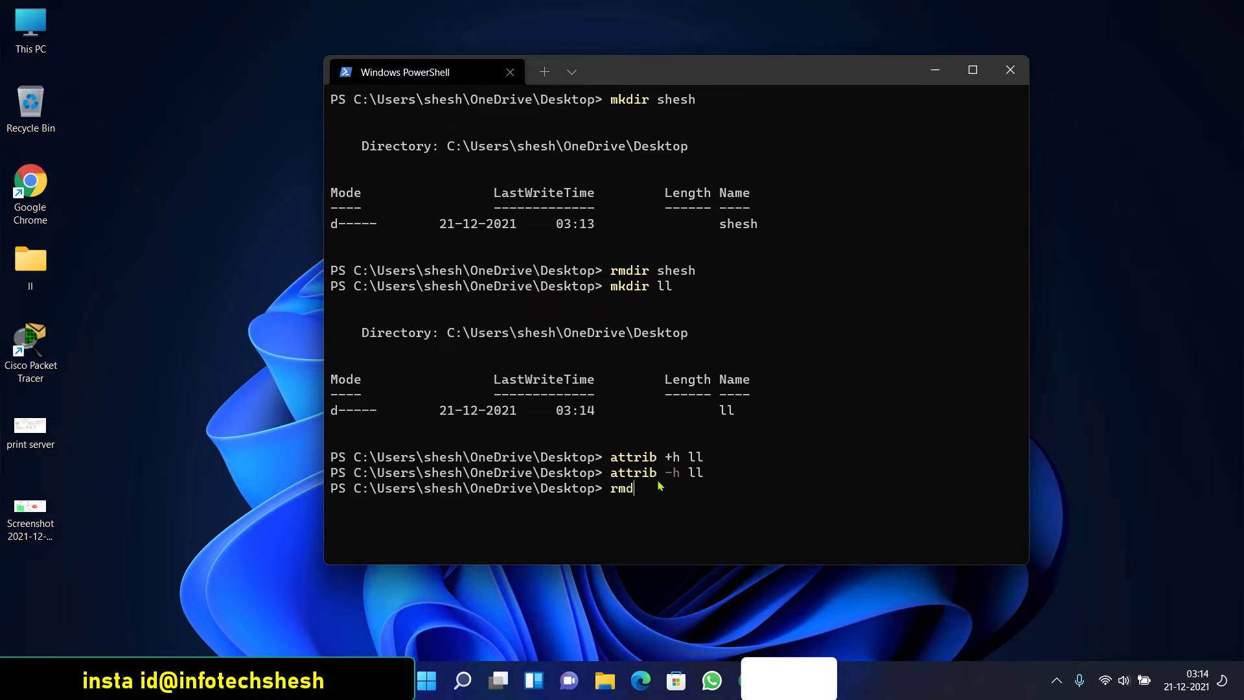
{"action": "key", "text": "Return"}
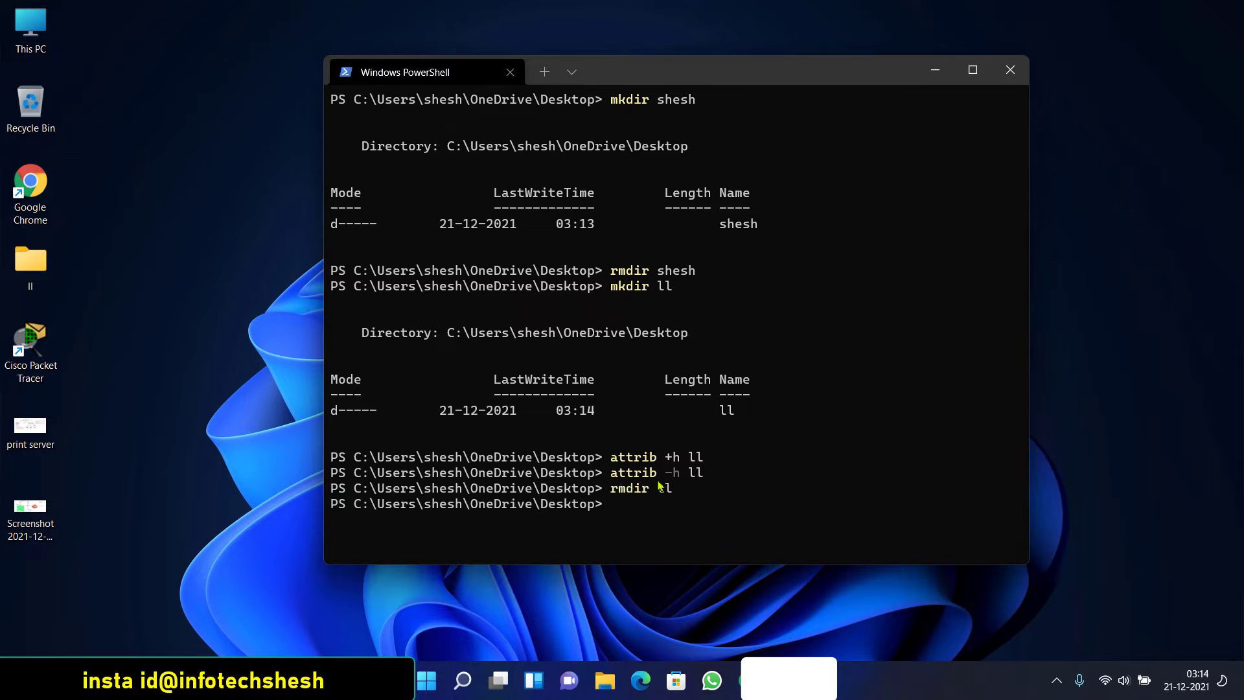
{"action": "left_click", "coordinate": [239, 269]}
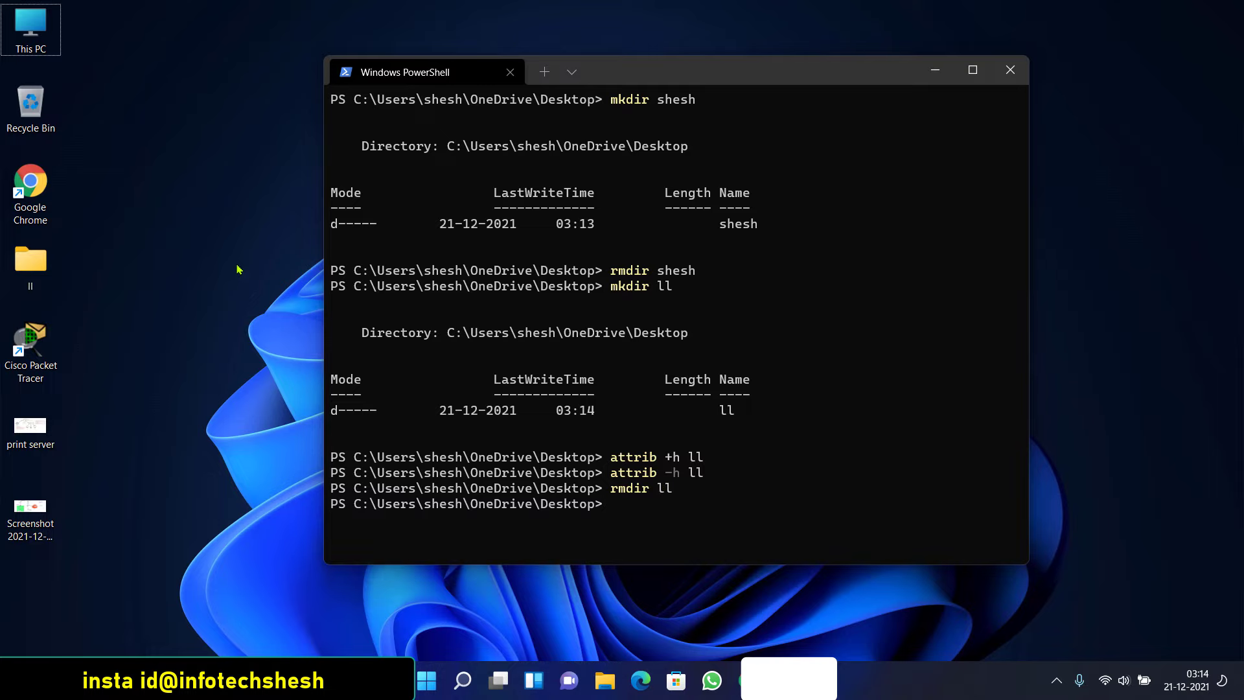
{"action": "key", "text": "l"}
{"action": "right_click", "coordinate": [239, 234]}
{"action": "left_click", "coordinate": [292, 295]}
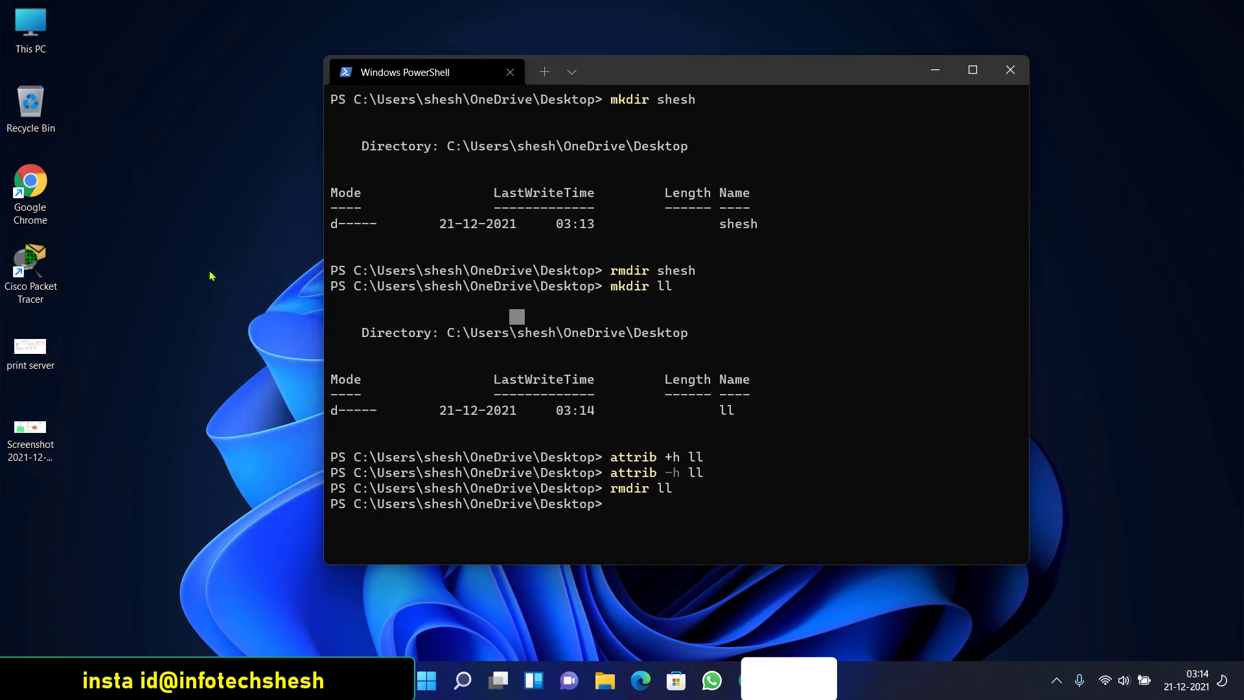
{"action": "left_click", "coordinate": [665, 491]}
Clear the console with clear, then type ipconfig /all and erase it unrun
{"action": "type", "text": "cler"}
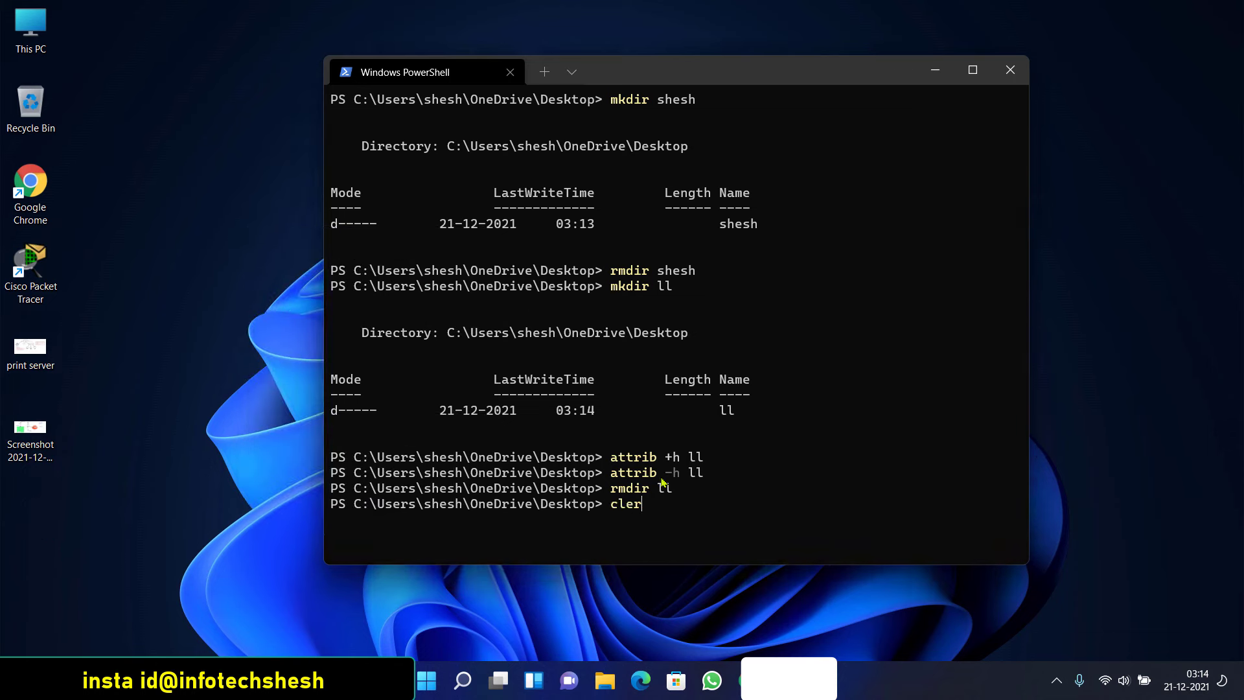
{"action": "key", "text": "BackSpace"}
{"action": "type", "text": "ar"}
{"action": "key", "text": "Return"}
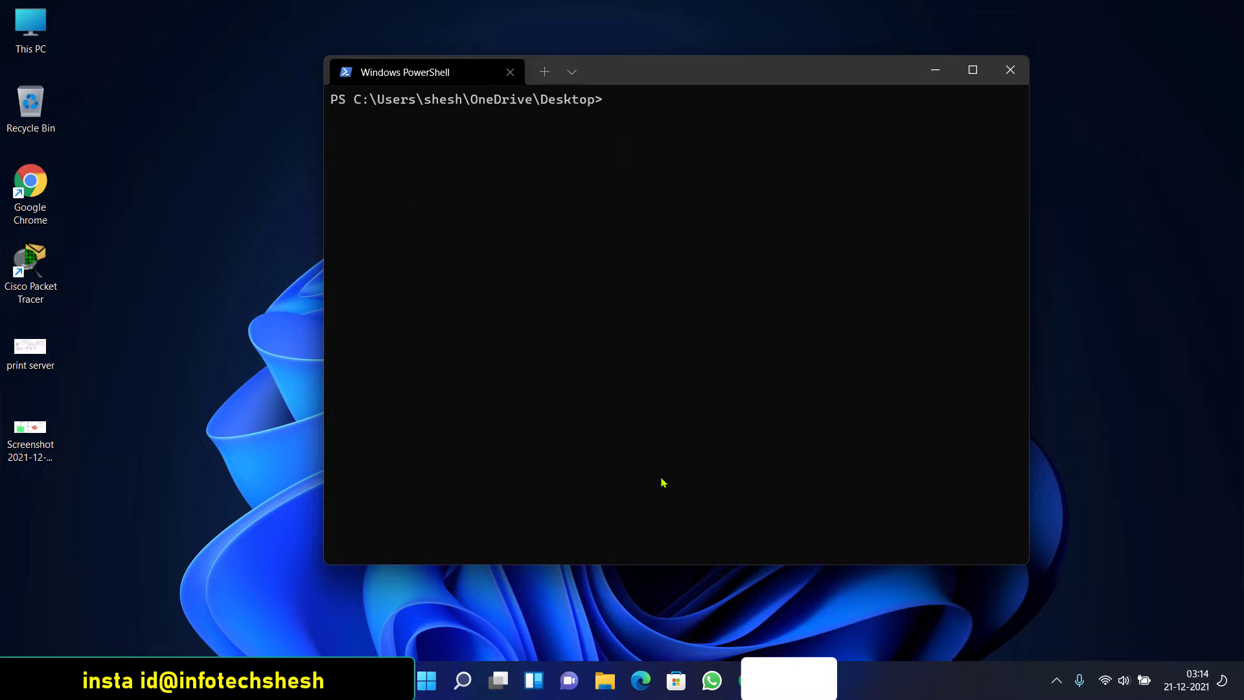
{"action": "type", "text": "ipconfig /all"}
{"action": "key", "text": "BackSpace"}
{"action": "key", "text": "BackSpace"}
{"action": "key", "text": "BackSpace"}
{"action": "key", "text": "BackSpace"}
{"action": "key", "text": "BackSpace"}
{"action": "key", "text": "BackSpace"}
{"action": "key", "text": "BackSpace"}
{"action": "key", "text": "BackSpace"}
{"action": "key", "text": "BackSpace"}
{"action": "key", "text": "BackSpace"}
{"action": "key", "text": "BackSpace"}
{"action": "key", "text": "BackSpace"}
{"action": "key", "text": "BackSpace"}
{"action": "key", "text": "BackSpace"}
Try ping, date and cal at the prompt, clear the console, and type calc.exe
{"action": "type", "text": "ping"}
{"action": "key", "text": "BackSpace"}
{"action": "key", "text": "BackSpace"}
{"action": "key", "text": "BackSpace"}
{"action": "key", "text": "BackSpace"}
{"action": "type", "text": "date"}
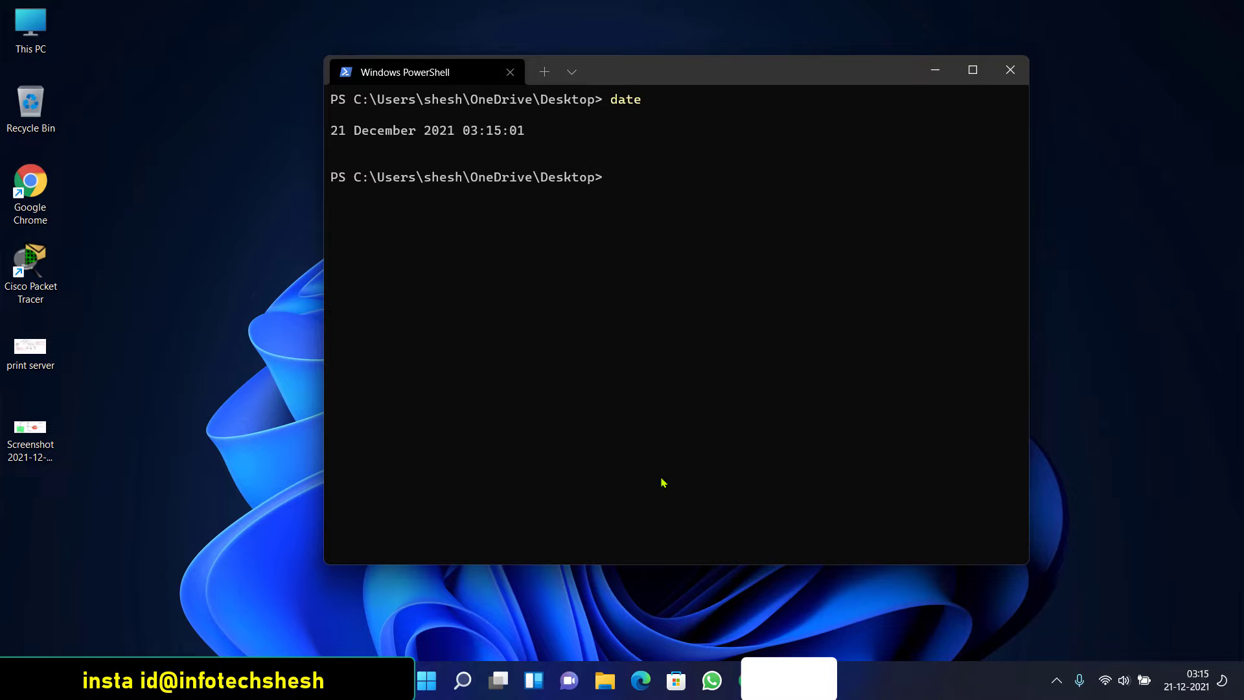
{"action": "type", "text": "cal"}
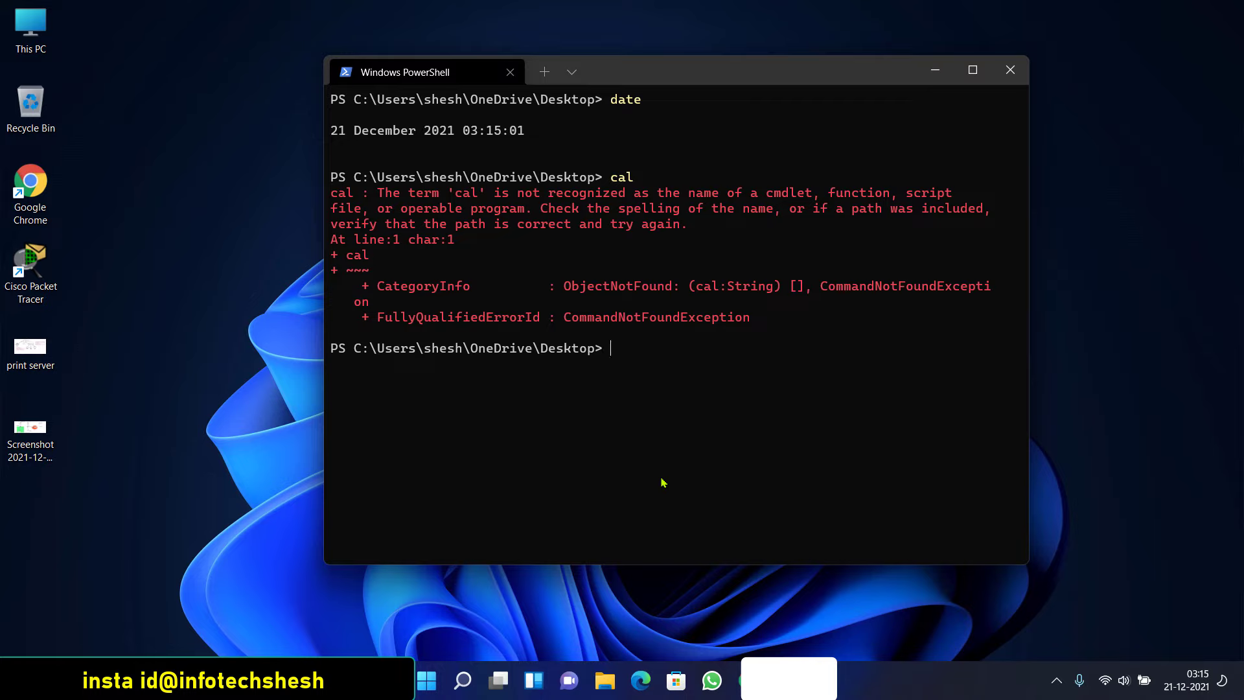
{"action": "type", "text": "clear"}
{"action": "key", "text": "Return"}
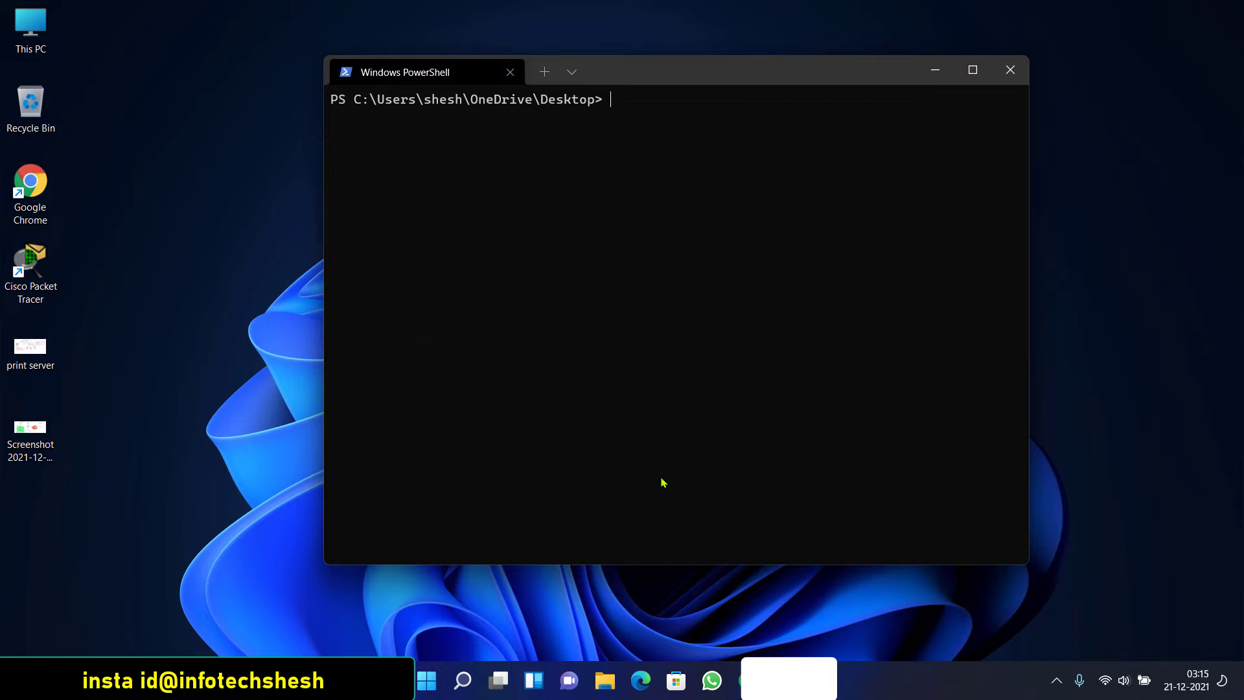
{"action": "type", "text": "calc.exe"}
Launch Calculator with calc.exe, close it, and wipe the console with clear
{"action": "key", "text": "Return"}
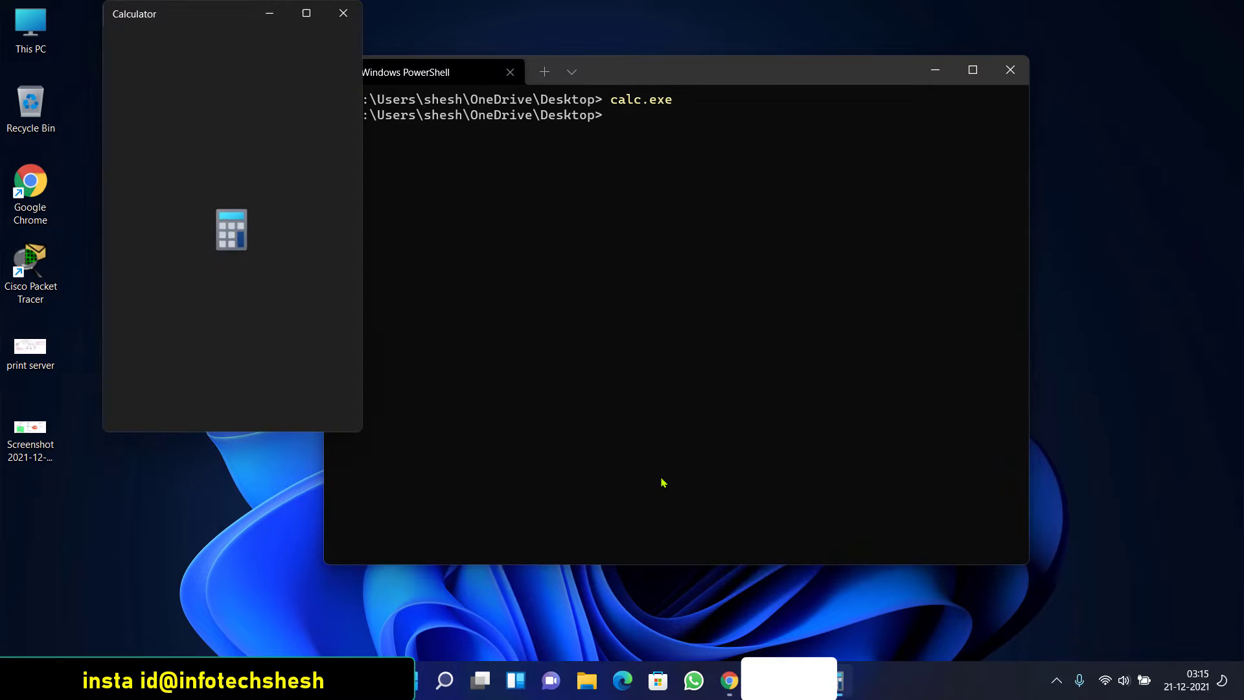
{"action": "left_click", "coordinate": [353, 12]}
{"action": "type", "text": "clear"}
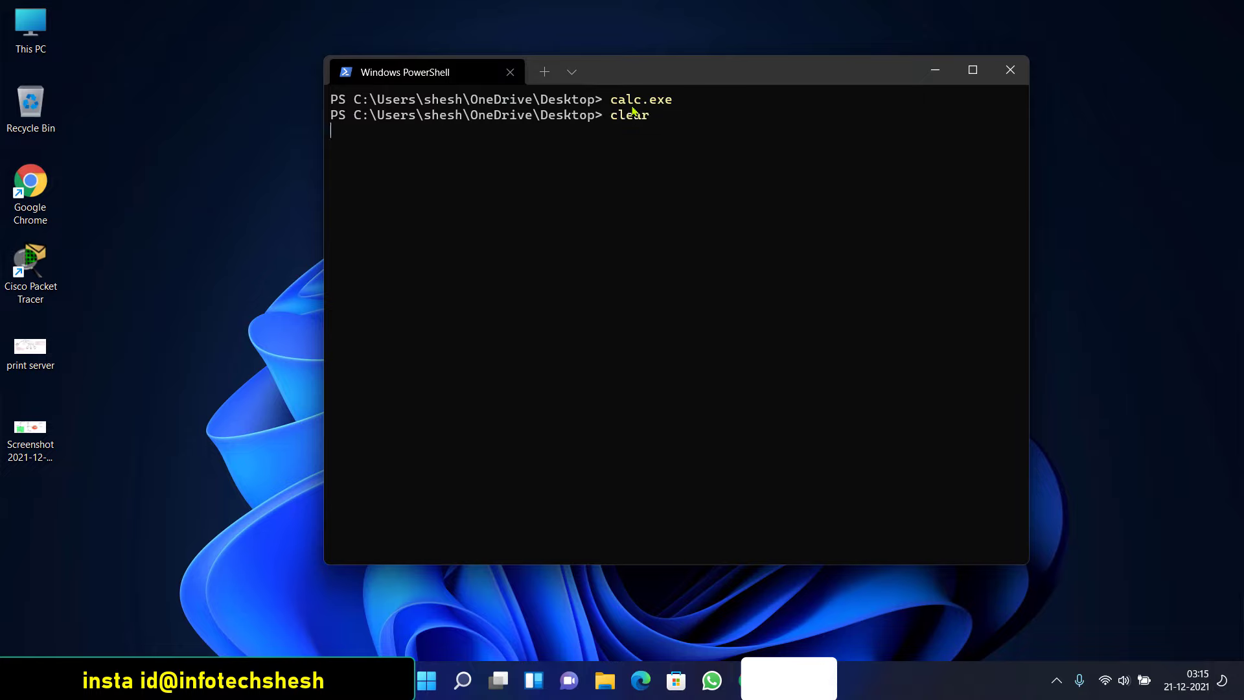
{"action": "key", "text": "Return"}
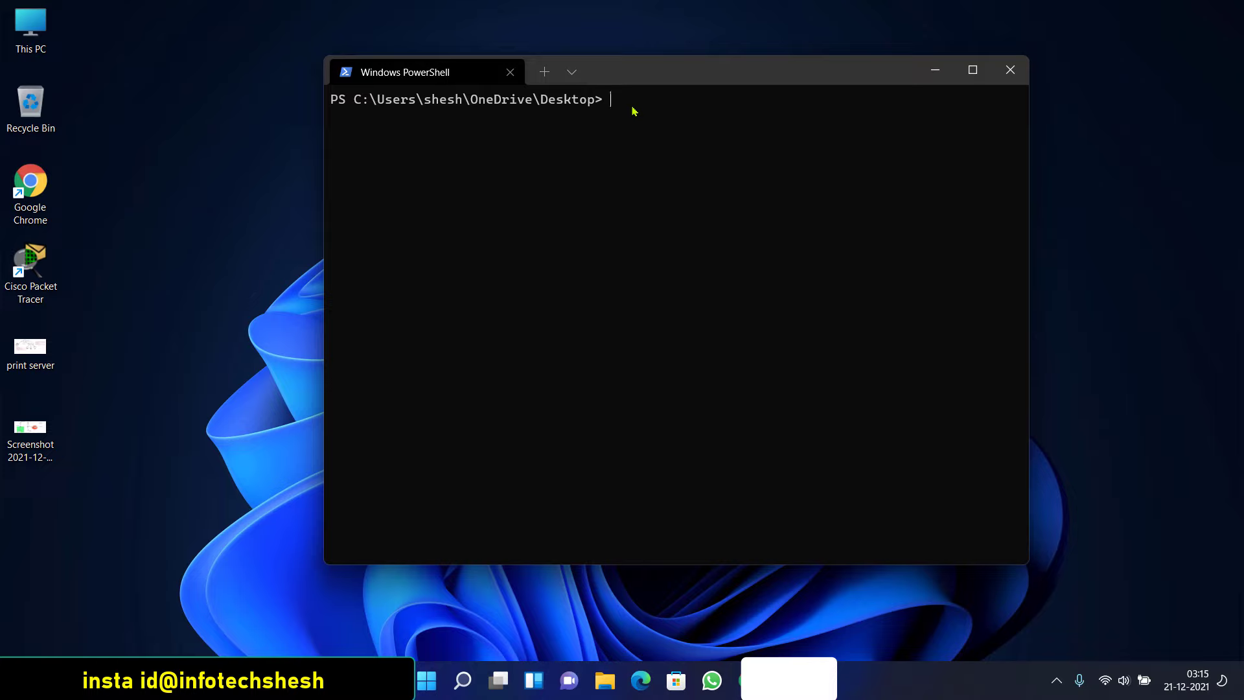
{"action": "type", "text": "ipconf"}
{"action": "key", "text": "Tab"}
{"action": "key", "text": "BackSpace"}
{"action": "key", "text": "BackSpace"}
{"action": "key", "text": "BackSpace"}
{"action": "type", "text": "/"}
{"action": "key", "text": "Tab"}
{"action": "key", "text": "BackSpace"}
{"action": "key", "text": "BackSpace"}
{"action": "key", "text": "BackSpace"}
{"action": "key", "text": "BackSpace"}
{"action": "key", "text": "BackSpace"}
{"action": "key", "text": "BackSpace"}
{"action": "key", "text": "BackSpace"}
{"action": "key", "text": "BackSpace"}
{"action": "key", "text": "BackSpace"}
{"action": "key", "text": "BackSpace"}
{"action": "key", "text": "BackSpace"}
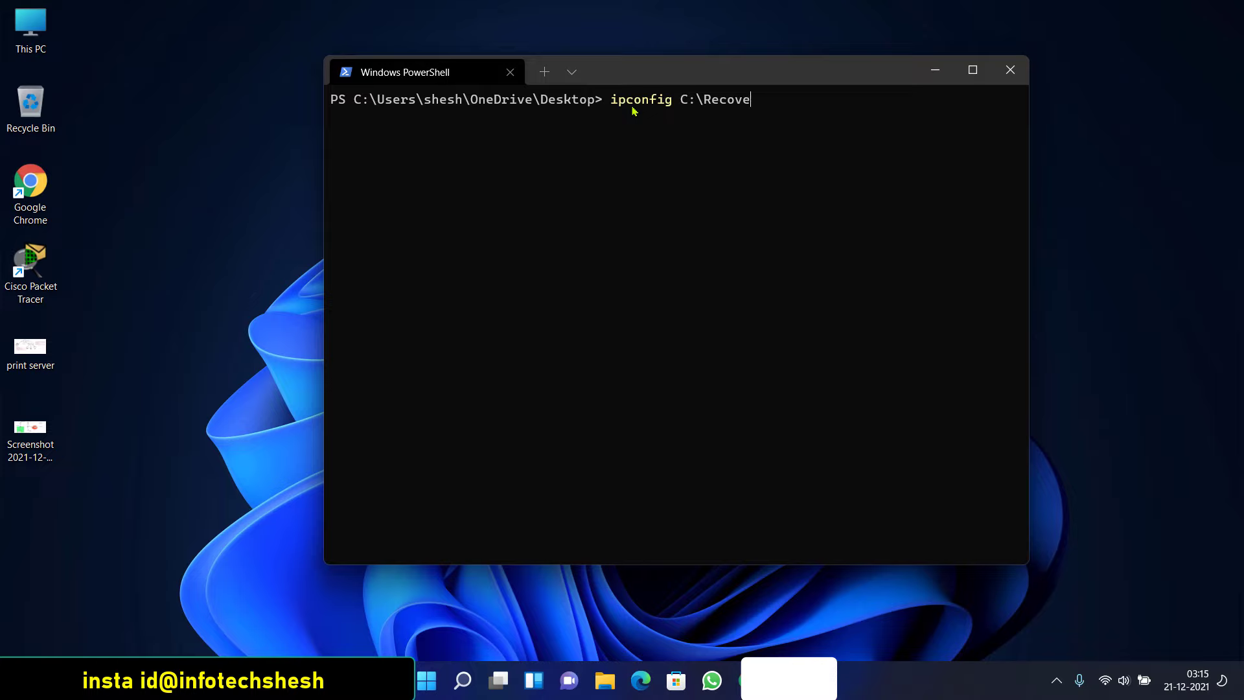
{"action": "key", "text": "BackSpace"}
{"action": "key", "text": "BackSpace"}
{"action": "key", "text": "BackSpace"}
{"action": "key", "text": "BackSpace"}
{"action": "key", "text": "BackSpace"}
{"action": "key", "text": "BackSpace"}
{"action": "key", "text": "BackSpace"}
{"action": "key", "text": "BackSpace"}
{"action": "key", "text": "BackSpace"}
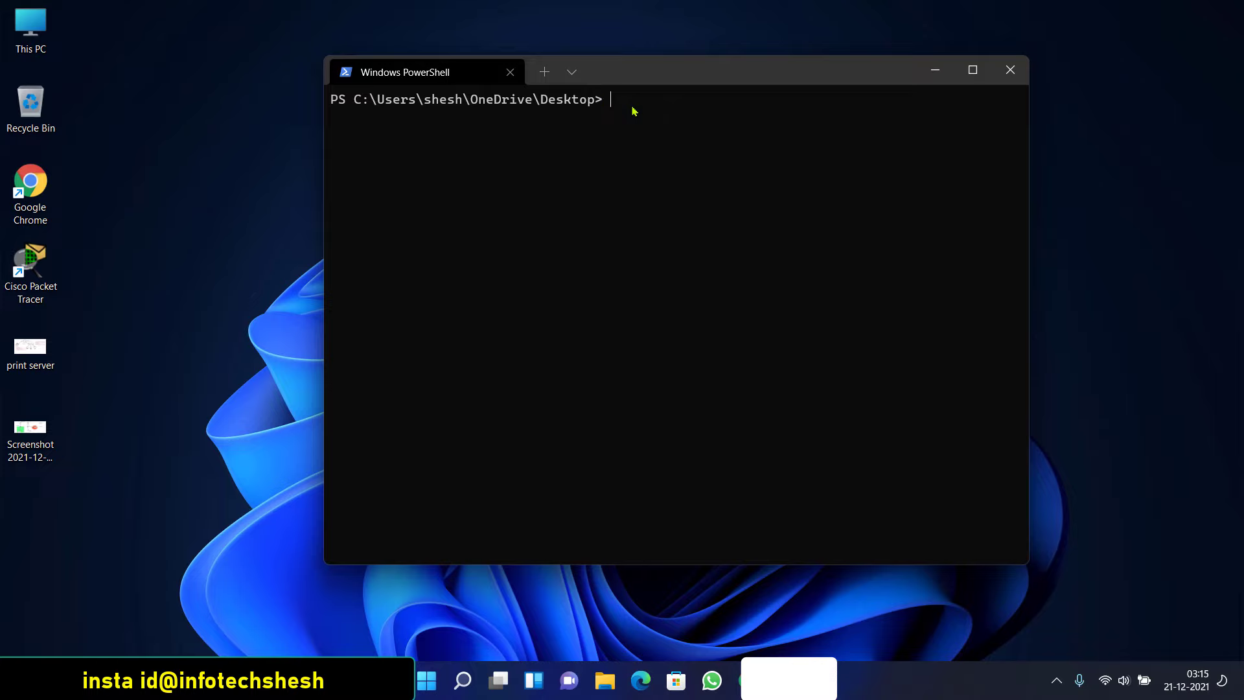
{"action": "type", "text": "tracer"}
{"action": "key", "text": "BackSpace"}
{"action": "key", "text": "BackSpace"}
{"action": "key", "text": "BackSpace"}
{"action": "key", "text": "BackSpace"}
{"action": "key", "text": "BackSpace"}
{"action": "key", "text": "BackSpace"}
{"action": "left_click", "coordinate": [251, 234]}
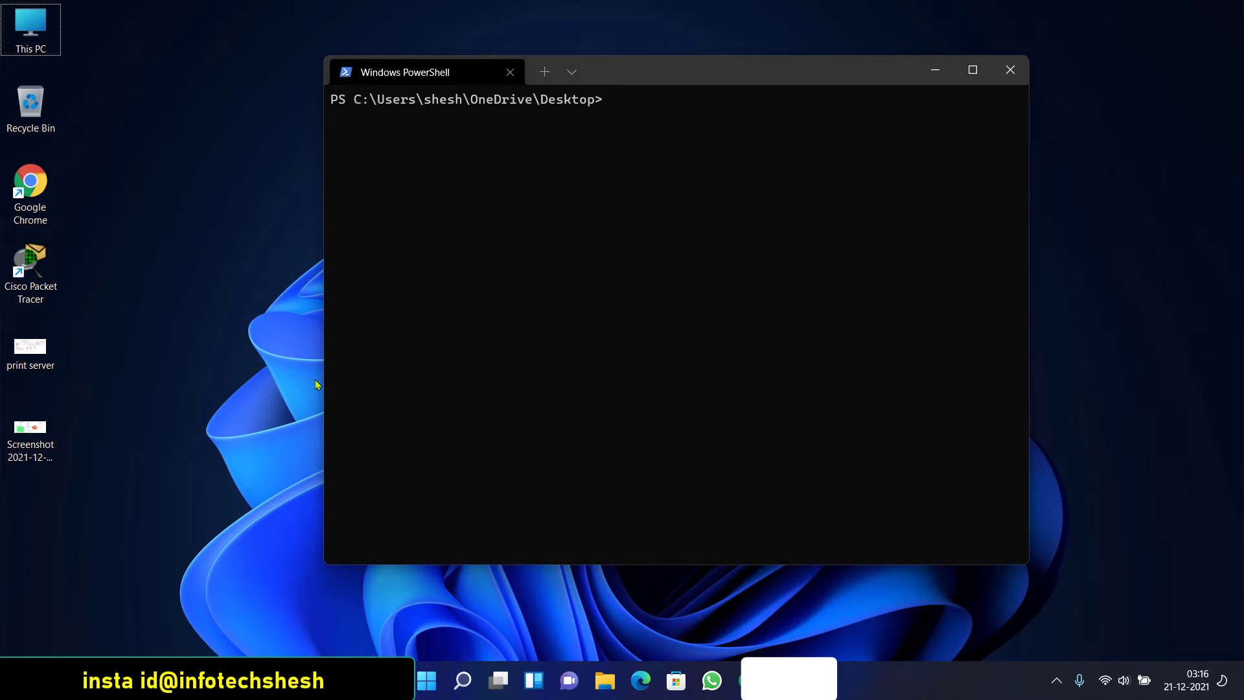
Bring up Chrome and search YouTube for the channel's Windows 10 tutorials
{"action": "left_click", "coordinate": [737, 681]}
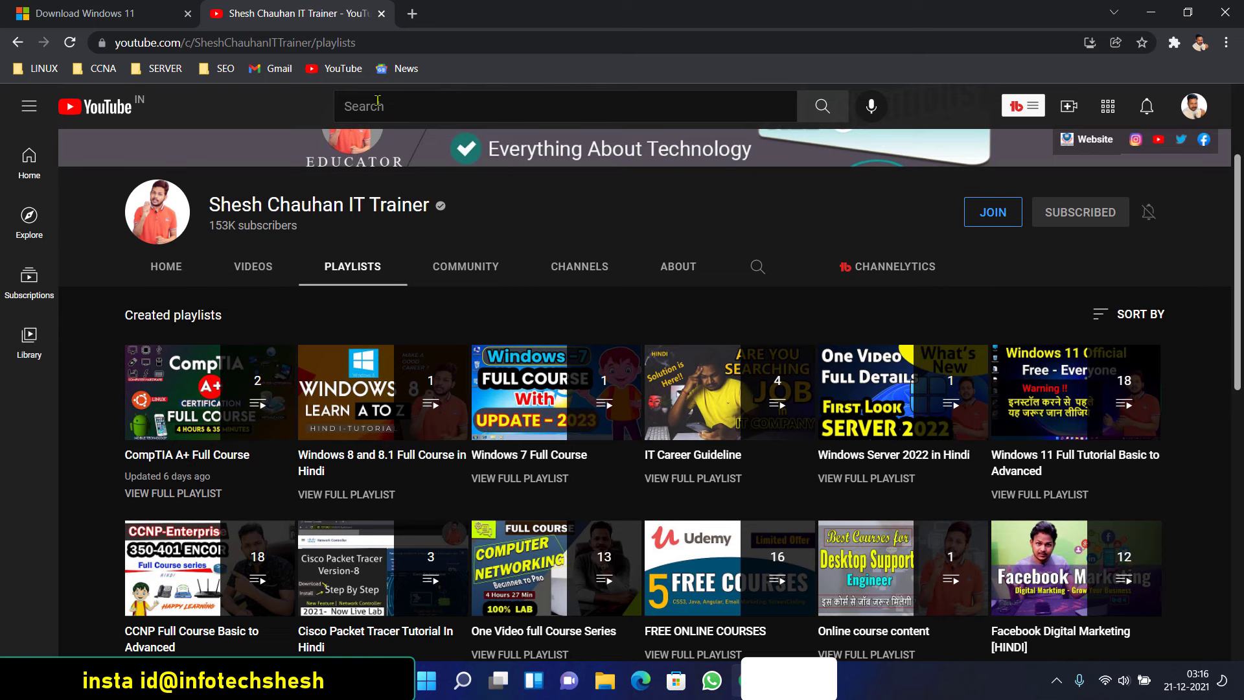
{"action": "left_click", "coordinate": [377, 102]}
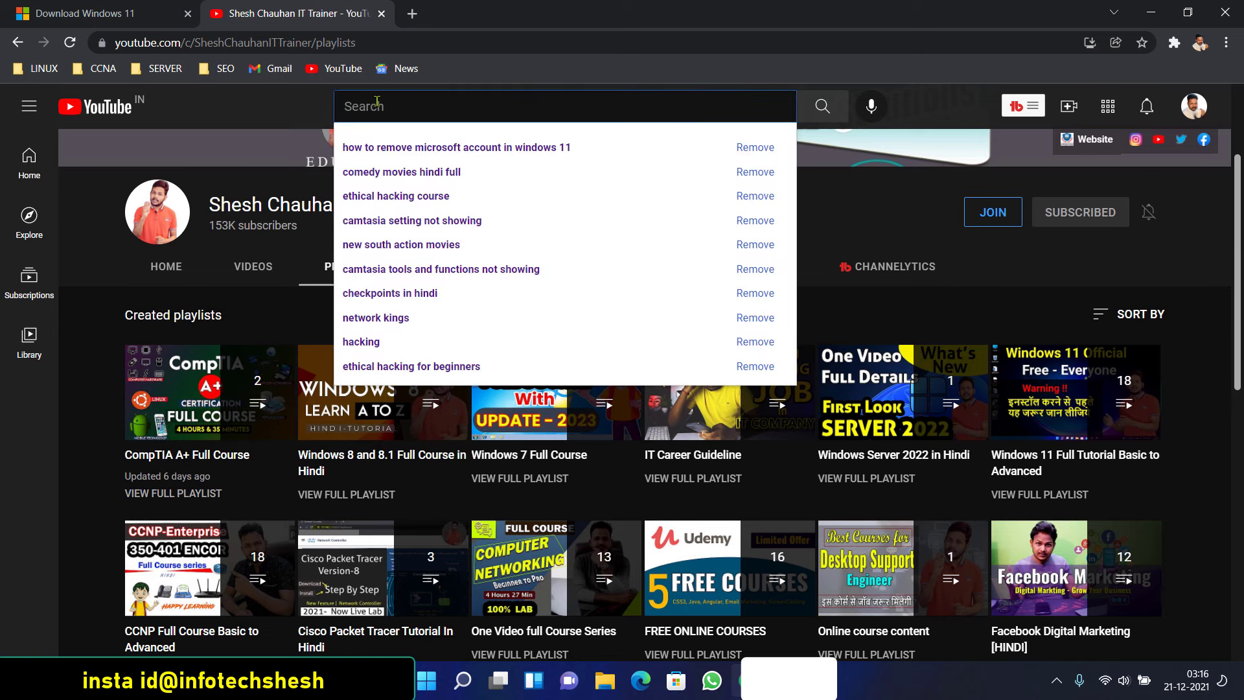
{"action": "type", "text": "windows"}
{"action": "type", "text": "10 shesh chauh"}
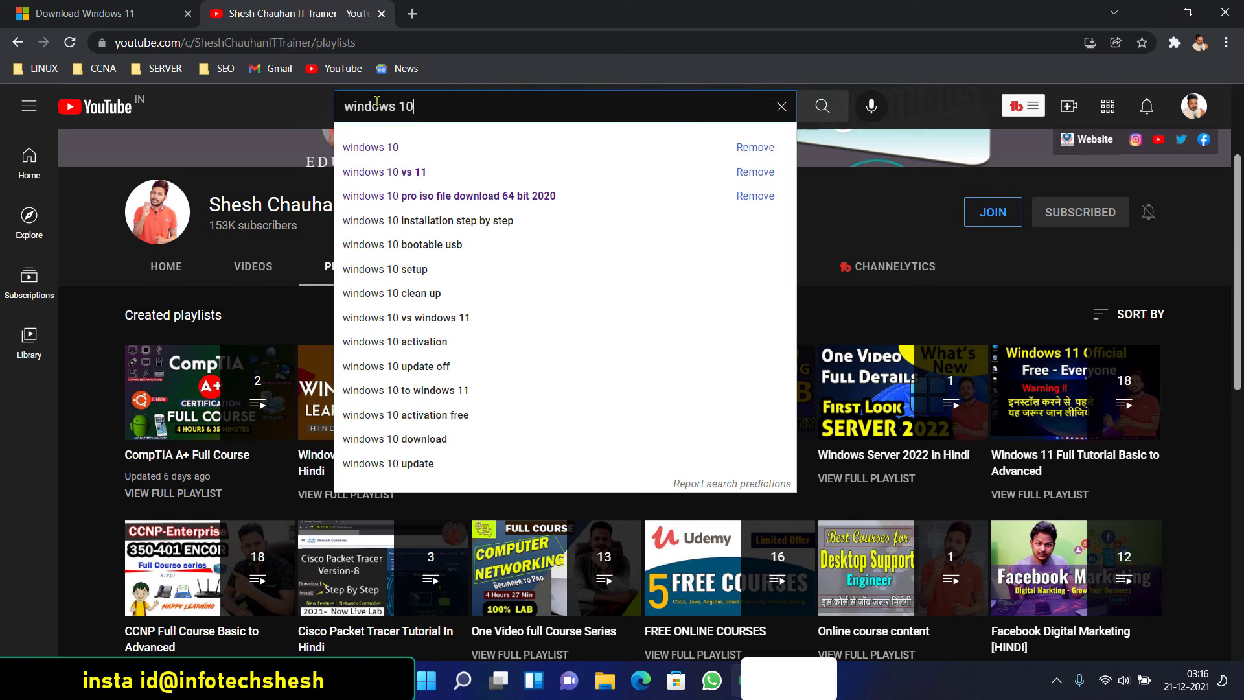
{"action": "type", "text": "an"}
{"action": "key", "text": "Return"}
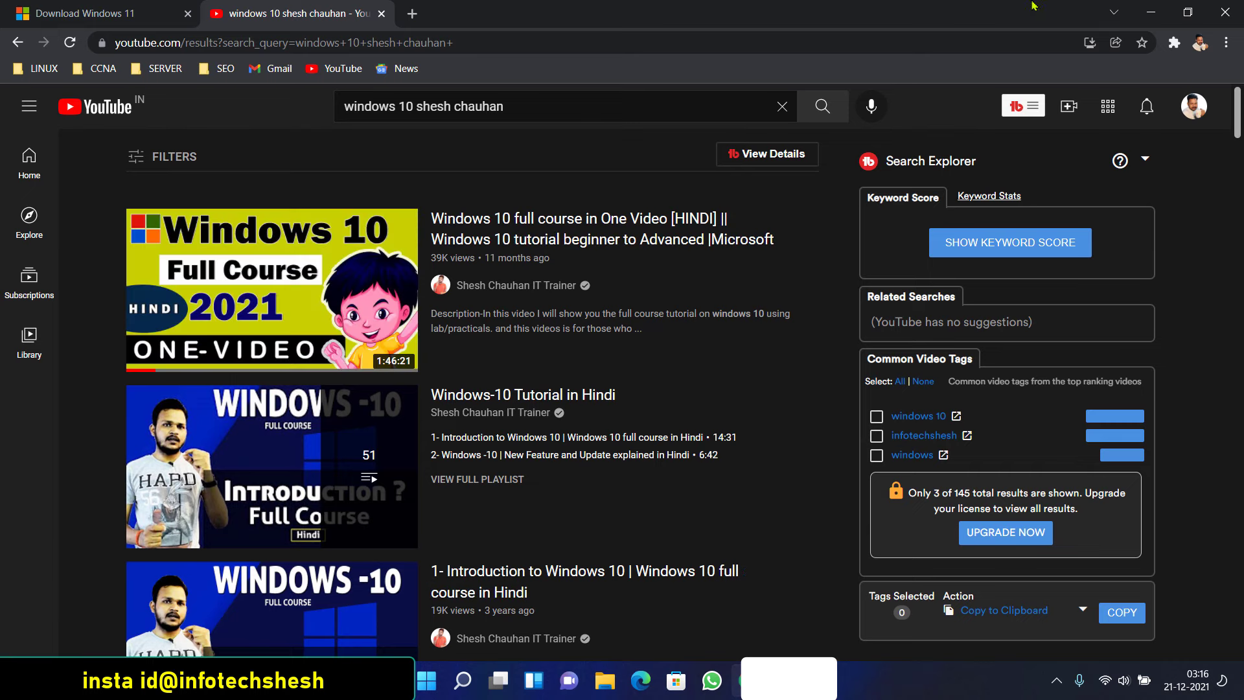
Minimize Chrome, restore it to scroll through the search results, then minimize it again
{"action": "left_click", "coordinate": [1152, 13]}
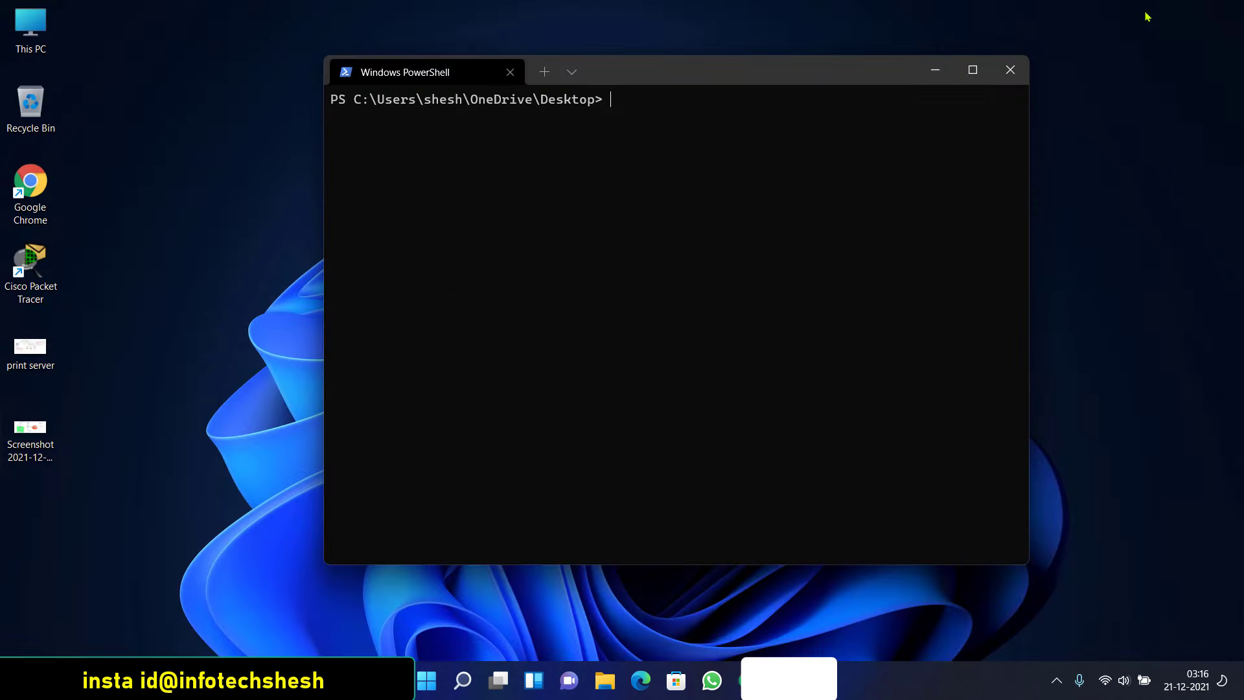
{"action": "left_click", "coordinate": [738, 681]}
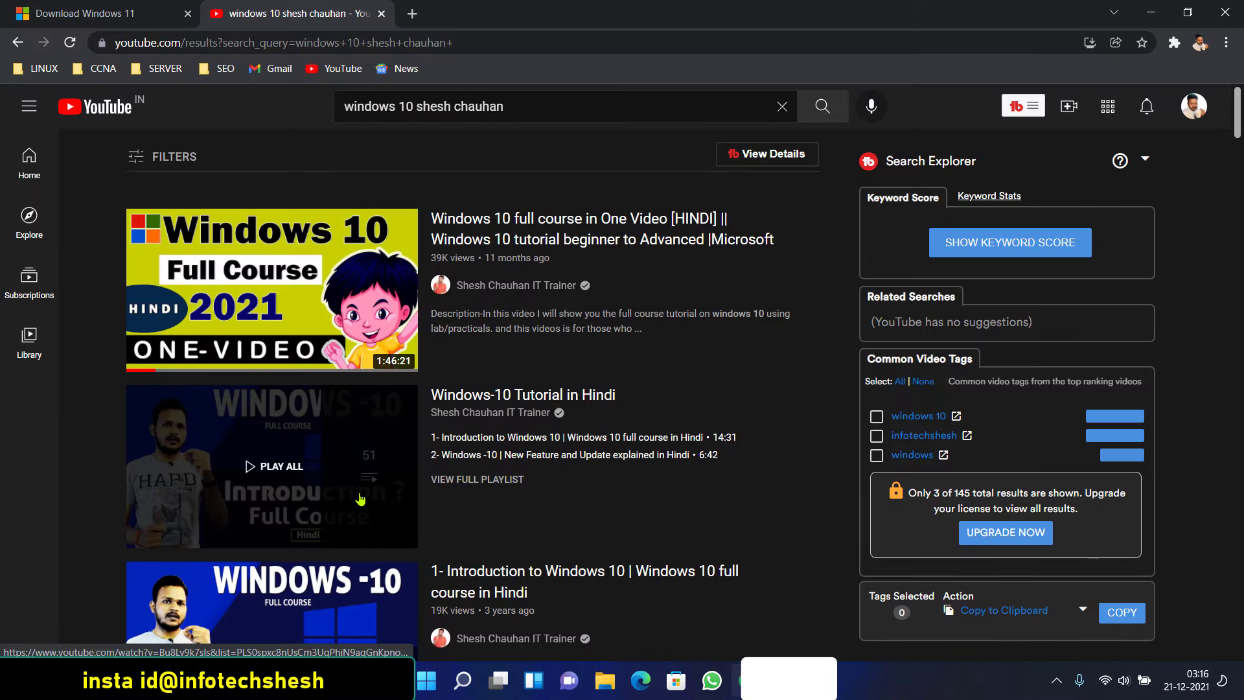
{"action": "scroll", "coordinate": [356, 495], "scroll_direction": "down", "scroll_amount": 4}
{"action": "scroll", "coordinate": [343, 491], "scroll_direction": "up", "scroll_amount": 3}
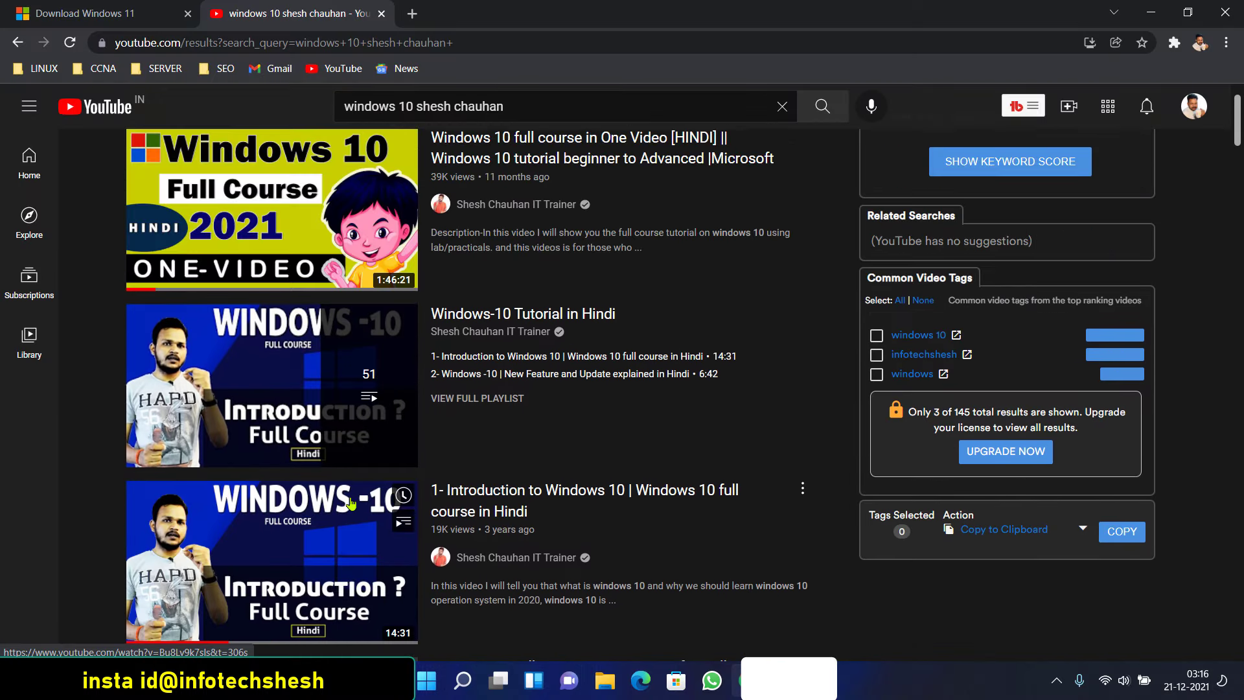
{"action": "scroll", "coordinate": [332, 487], "scroll_direction": "down", "scroll_amount": 2}
{"action": "scroll", "coordinate": [311, 466], "scroll_direction": "down", "scroll_amount": 4}
{"action": "scroll", "coordinate": [223, 398], "scroll_direction": "down", "scroll_amount": 4}
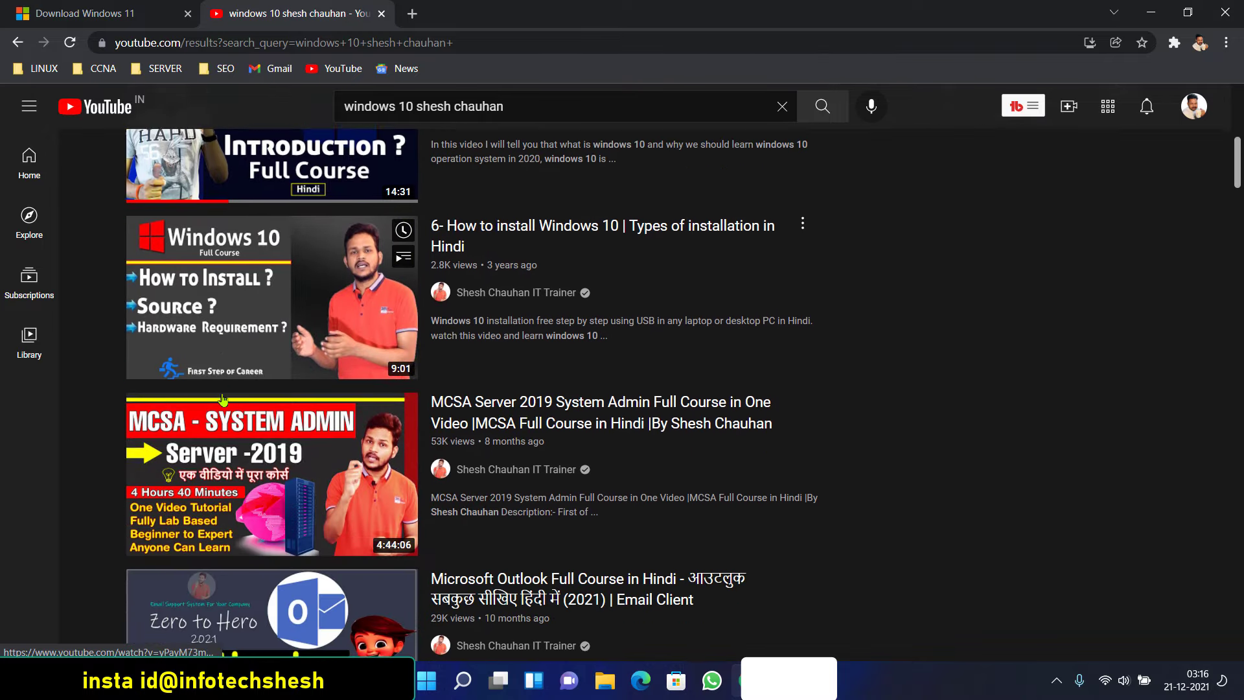
{"action": "scroll", "coordinate": [223, 399], "scroll_direction": "down", "scroll_amount": 3}
{"action": "scroll", "coordinate": [285, 374], "scroll_direction": "up", "scroll_amount": 10}
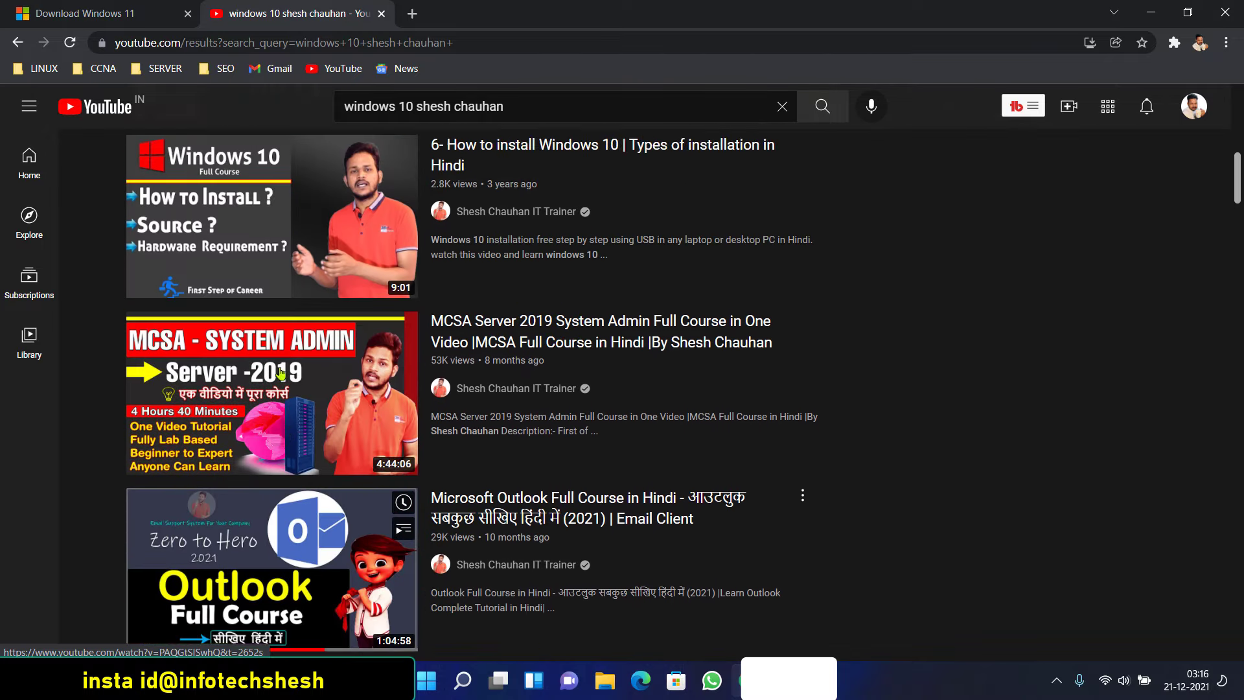
{"action": "scroll", "coordinate": [284, 374], "scroll_direction": "up", "scroll_amount": 4}
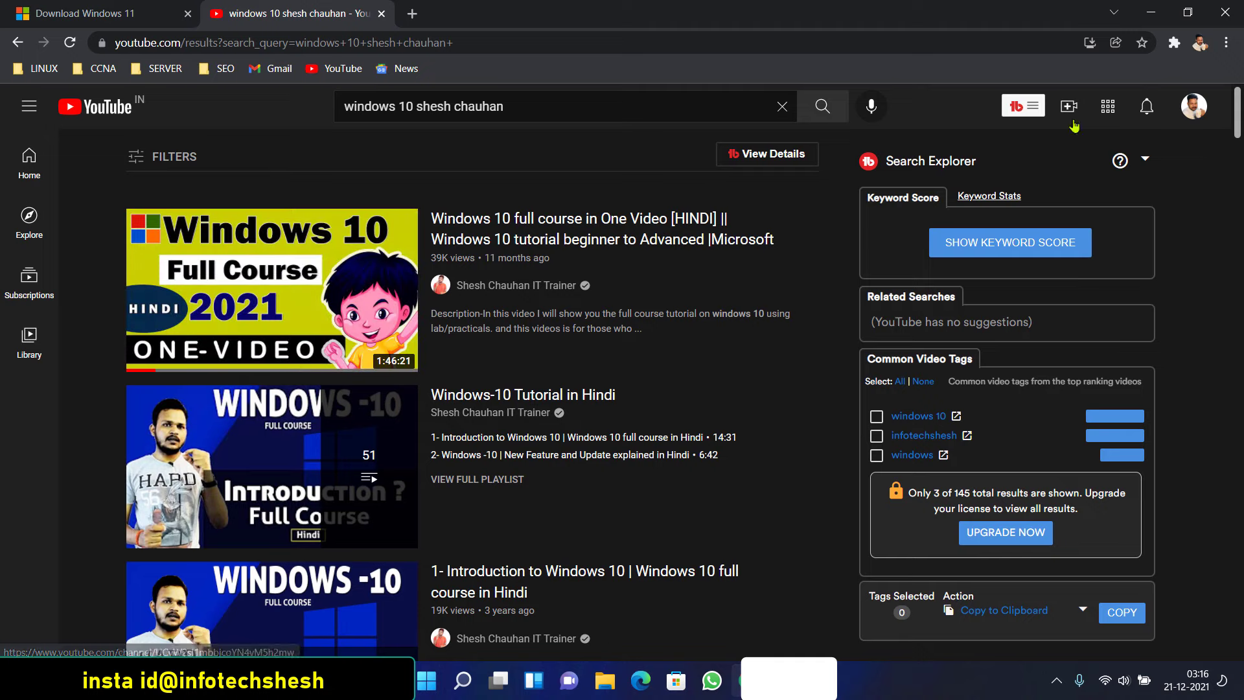
{"action": "left_click", "coordinate": [1151, 12]}
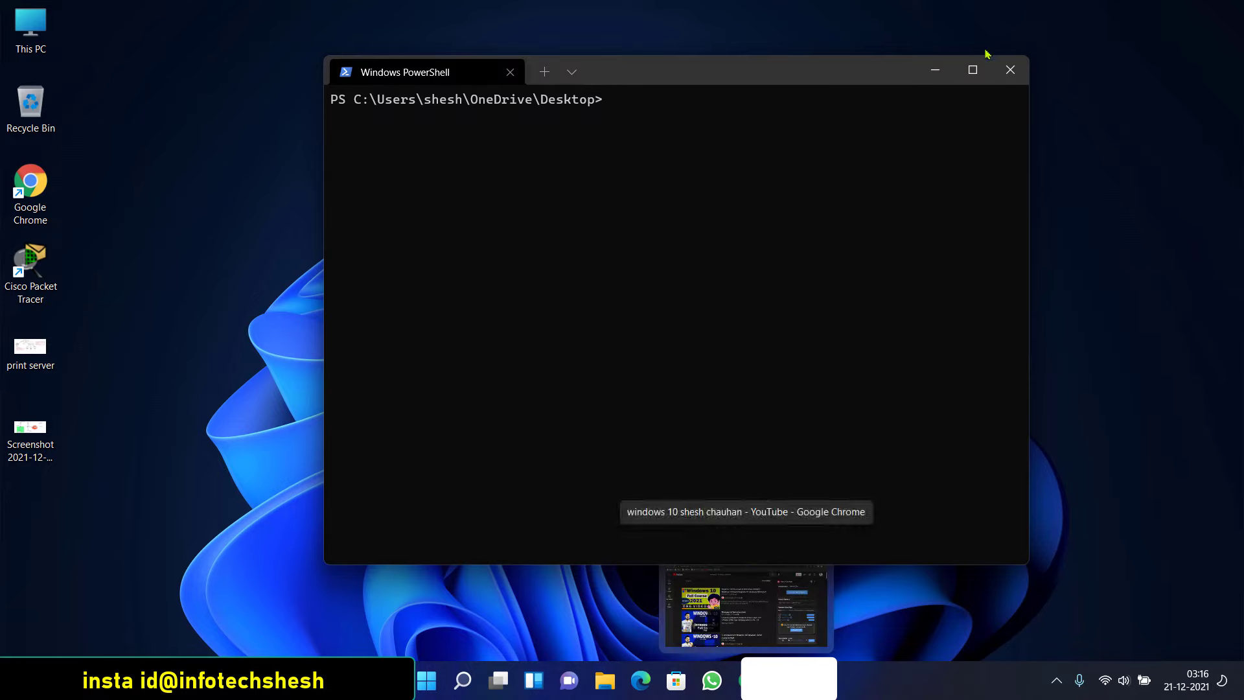
Open Settings' Windows Update page and check for updates
{"action": "left_click", "coordinate": [927, 73]}
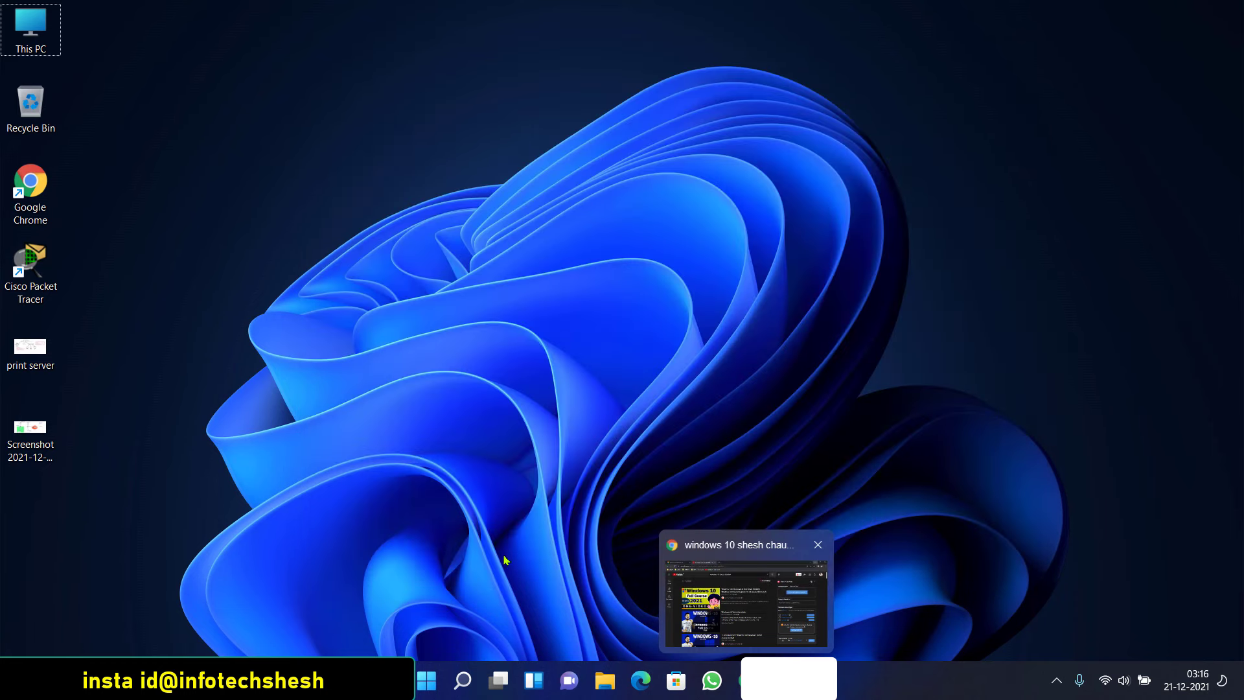
{"action": "left_click", "coordinate": [427, 679]}
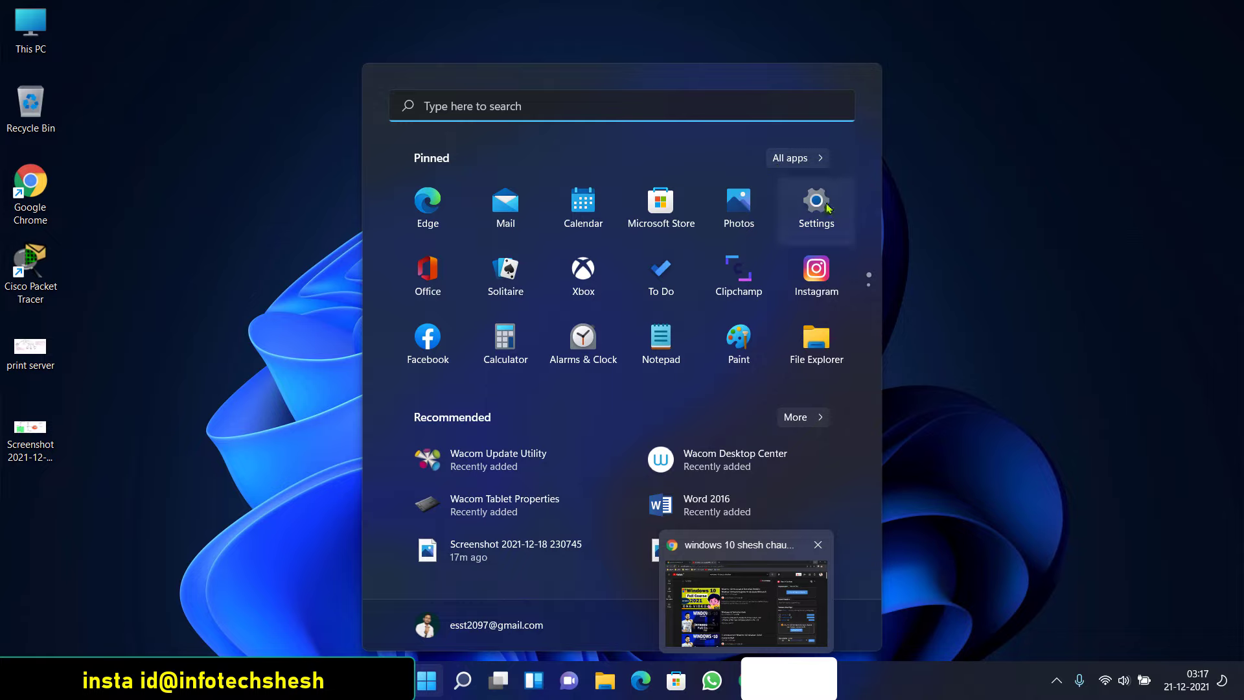
{"action": "left_click", "coordinate": [821, 213]}
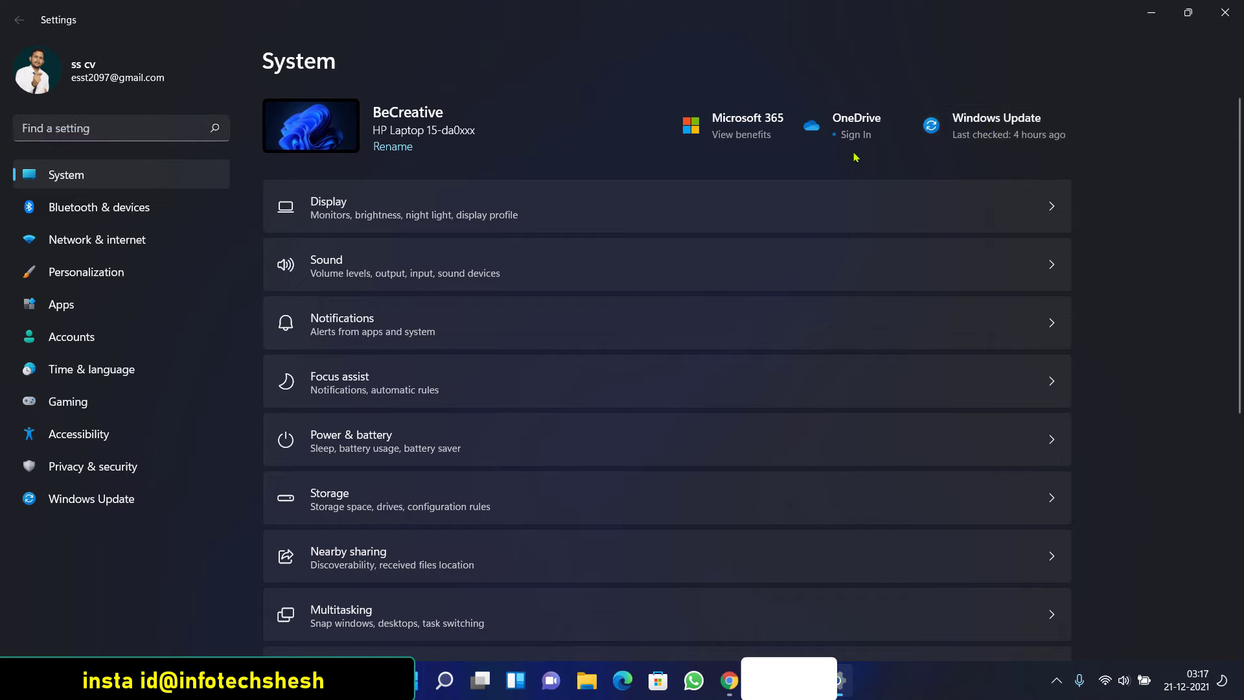
{"action": "left_click", "coordinate": [926, 154]}
{"action": "left_click", "coordinate": [1004, 126]}
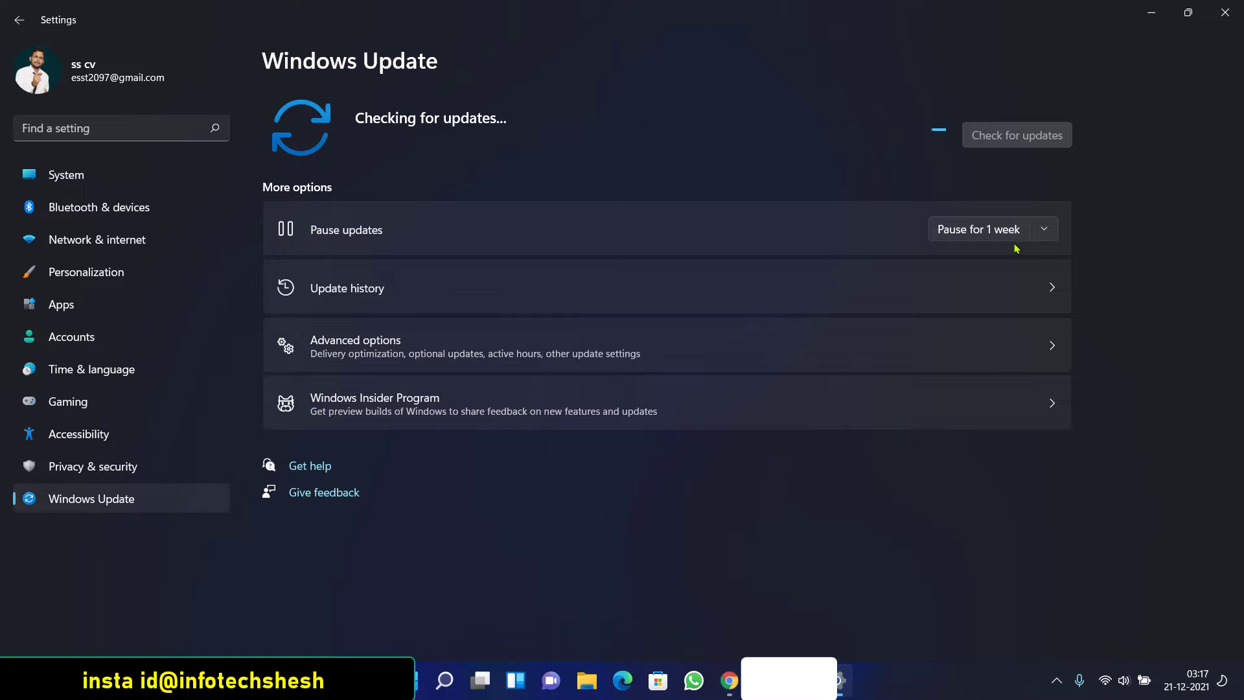
View the Pause updates options without changing them, then close Settings
{"action": "left_click", "coordinate": [1040, 229]}
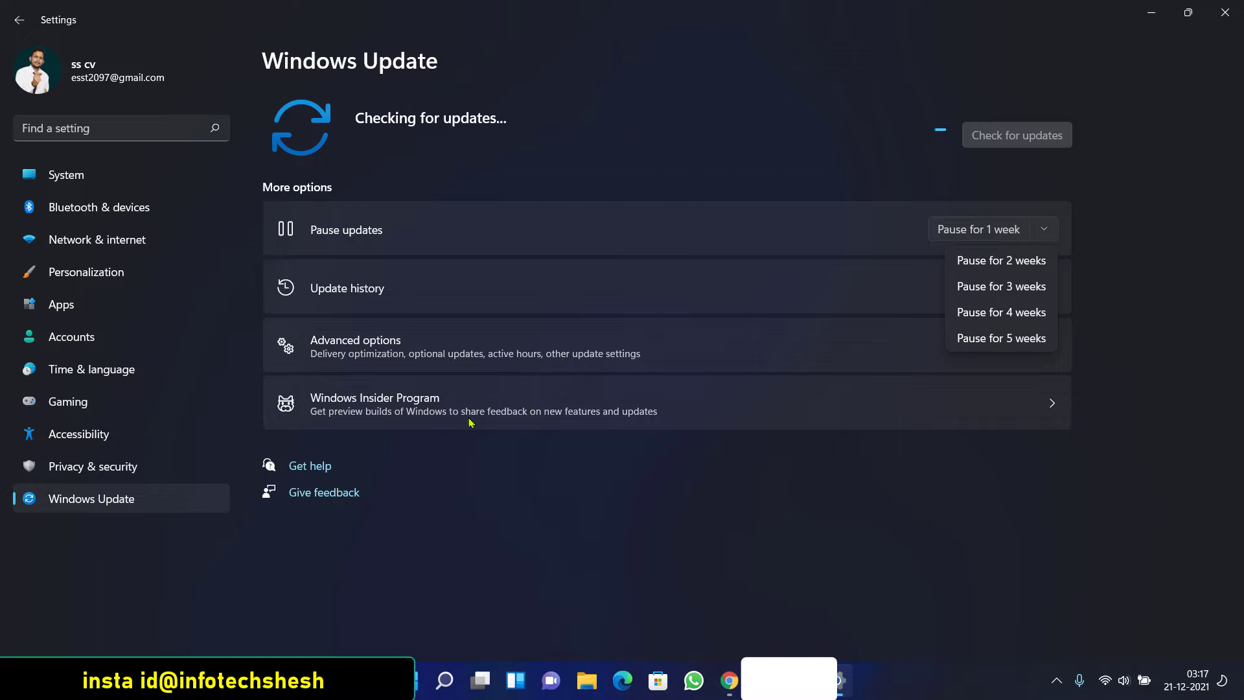
{"action": "left_click", "coordinate": [709, 538]}
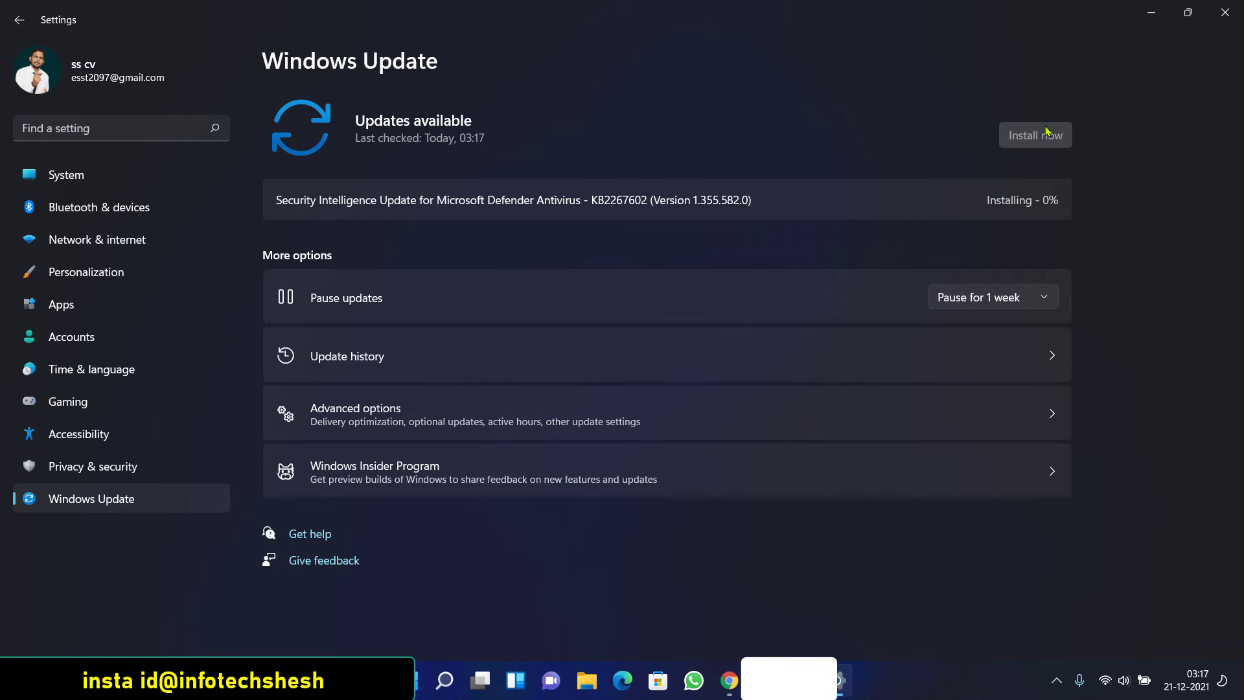
{"action": "left_click", "coordinate": [1223, 25]}
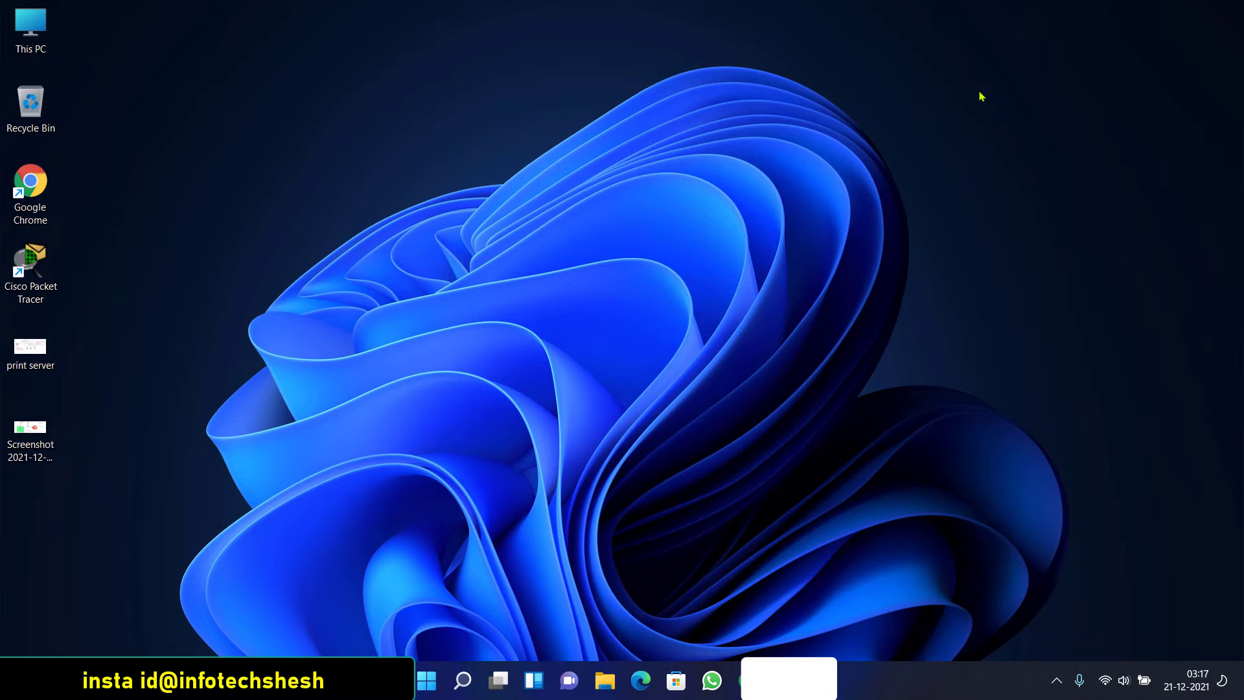
Refresh the desktop
{"action": "key", "text": "Tab"}
{"action": "right_click", "coordinate": [782, 163]}
{"action": "left_click", "coordinate": [793, 179]}
Create a new desktop folder named APPS
{"action": "right_click", "coordinate": [186, 386]}
{"action": "mouse_move", "coordinate": [264, 481]}
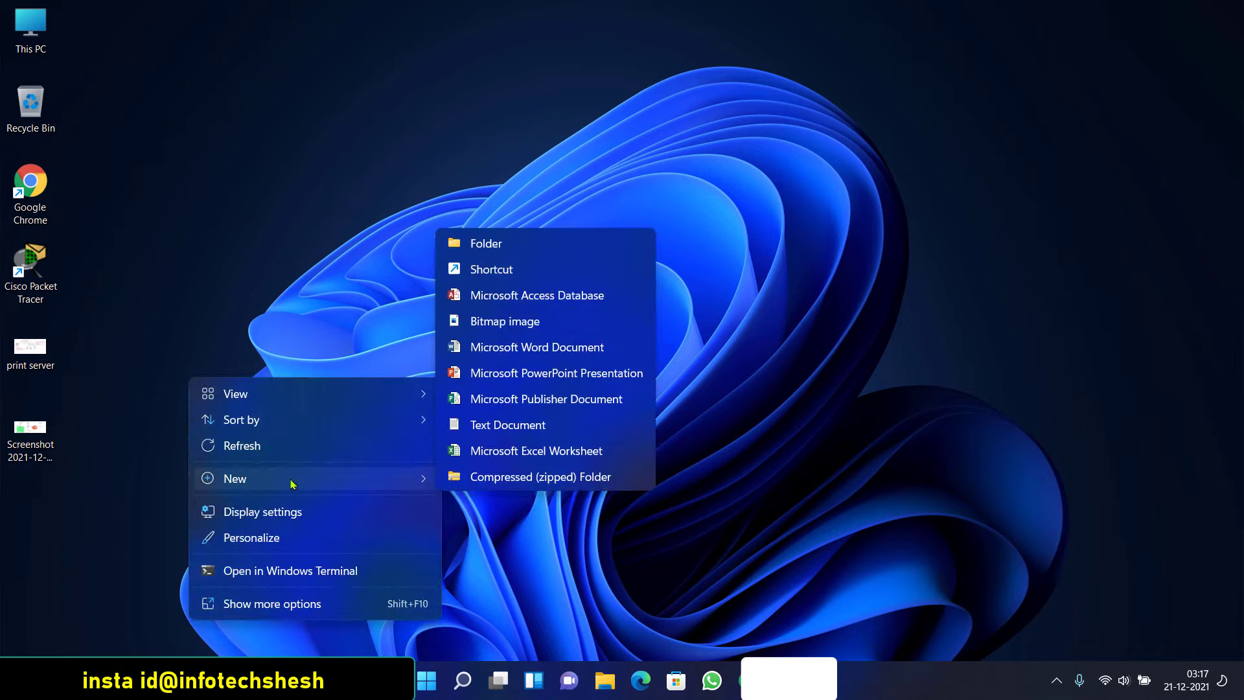
{"action": "left_click", "coordinate": [479, 243]}
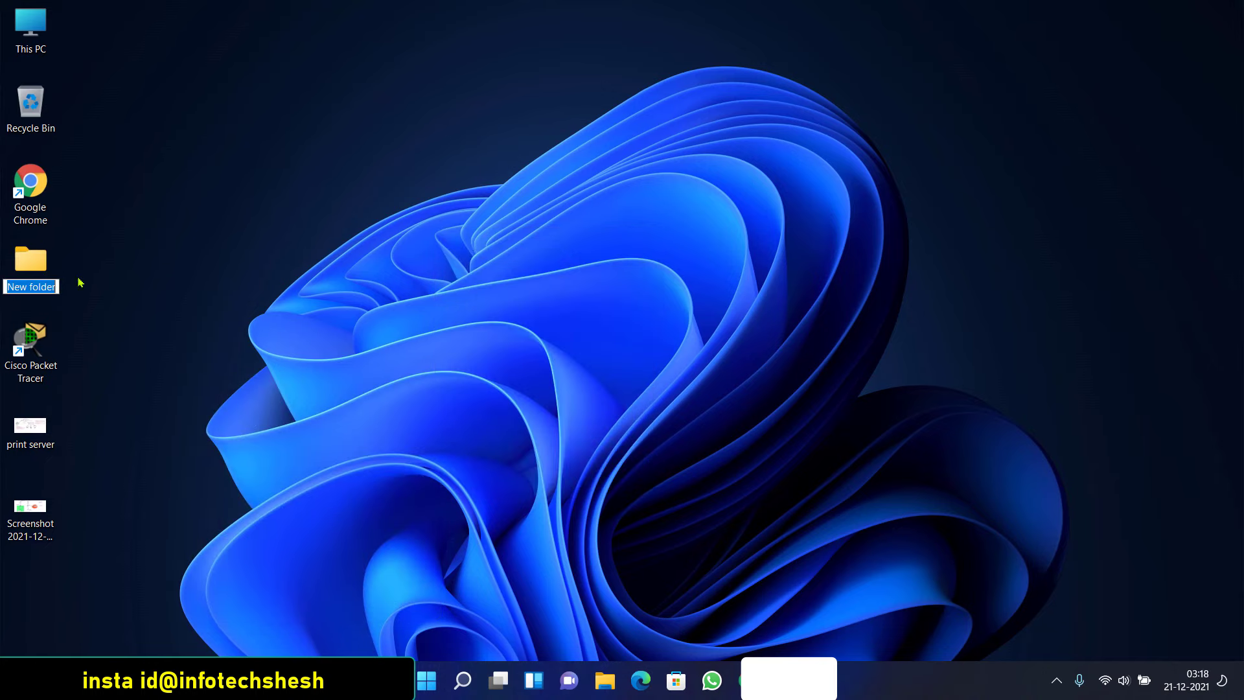
{"action": "type", "text": "APPA"}
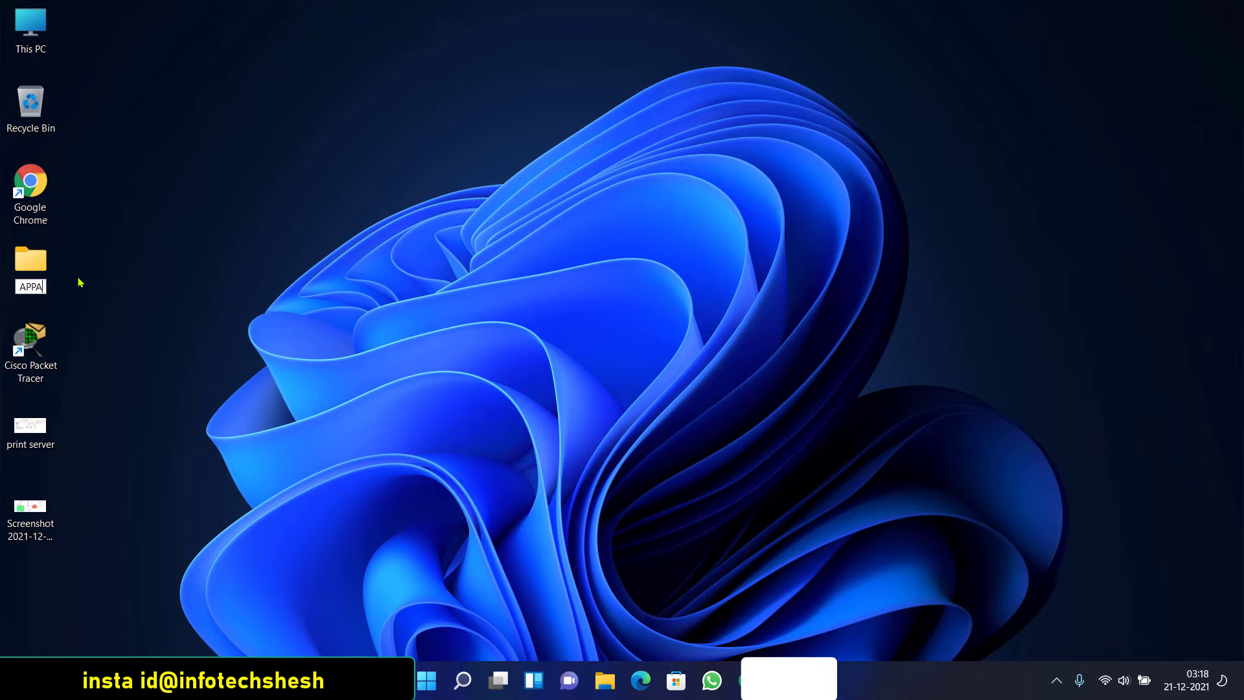
{"action": "key", "text": "BackSpace"}
{"action": "type", "text": "S"}
{"action": "key", "text": "Return"}
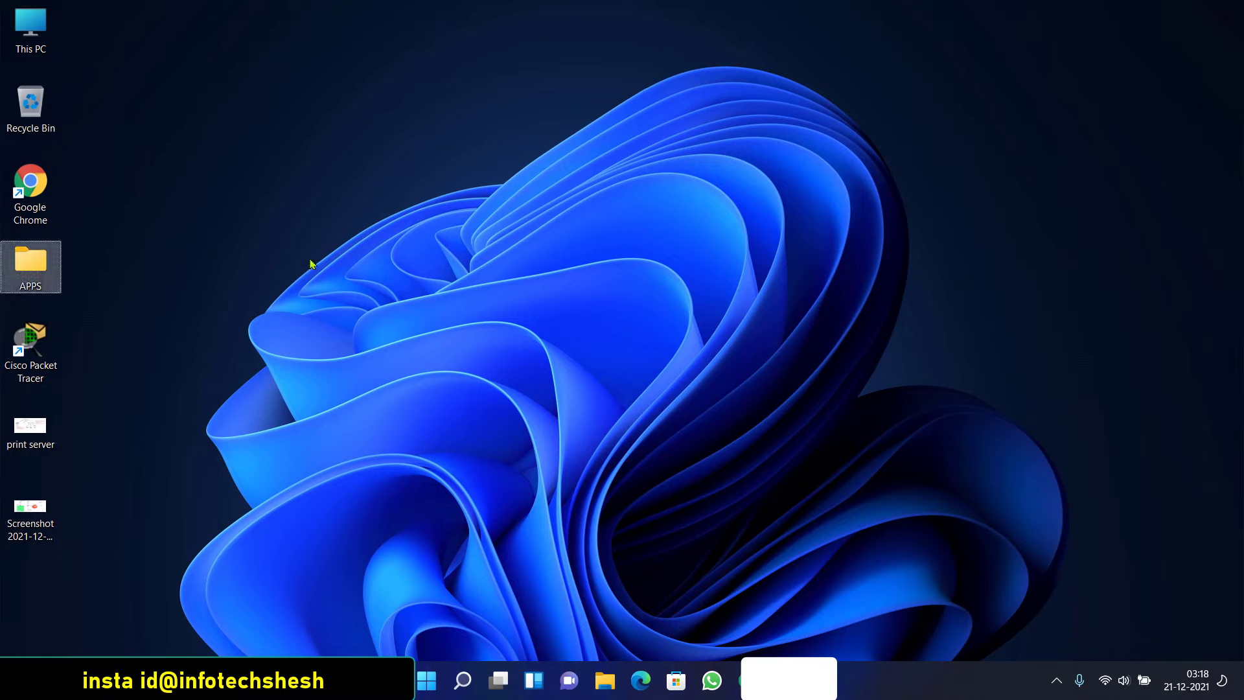
{"action": "left_click", "coordinate": [352, 251]}
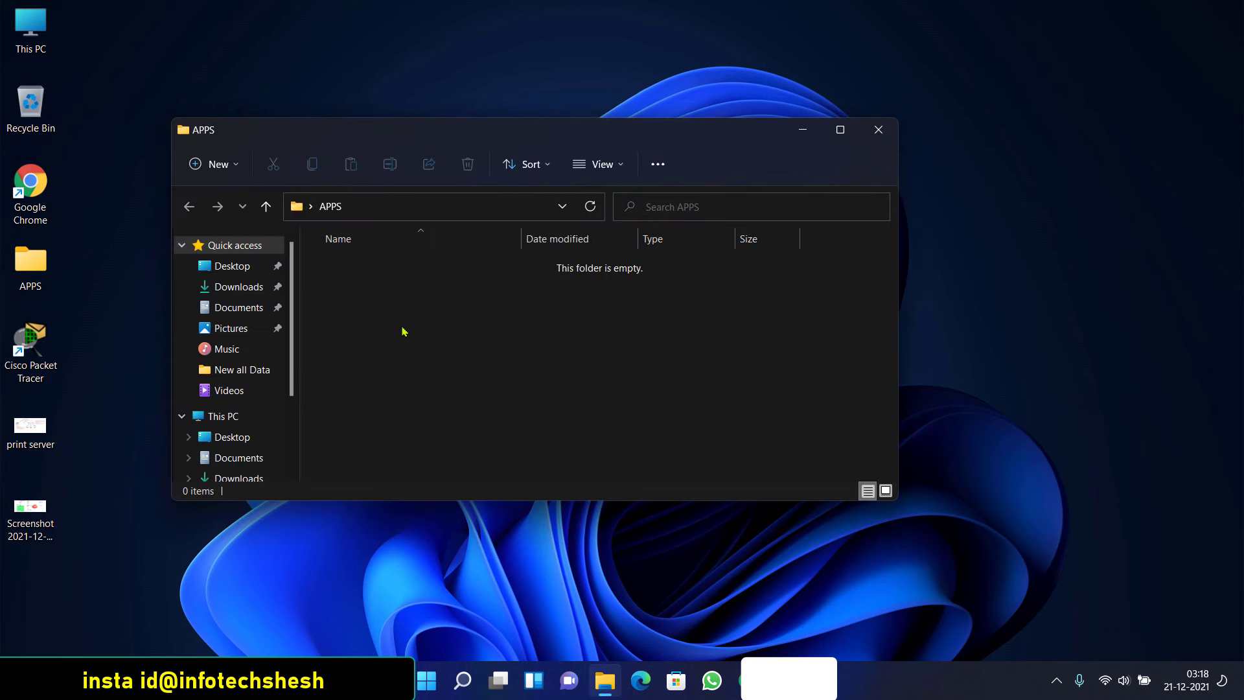
Create a text document named mypass inside APPS and close the folder window
{"action": "right_click", "coordinate": [486, 450]}
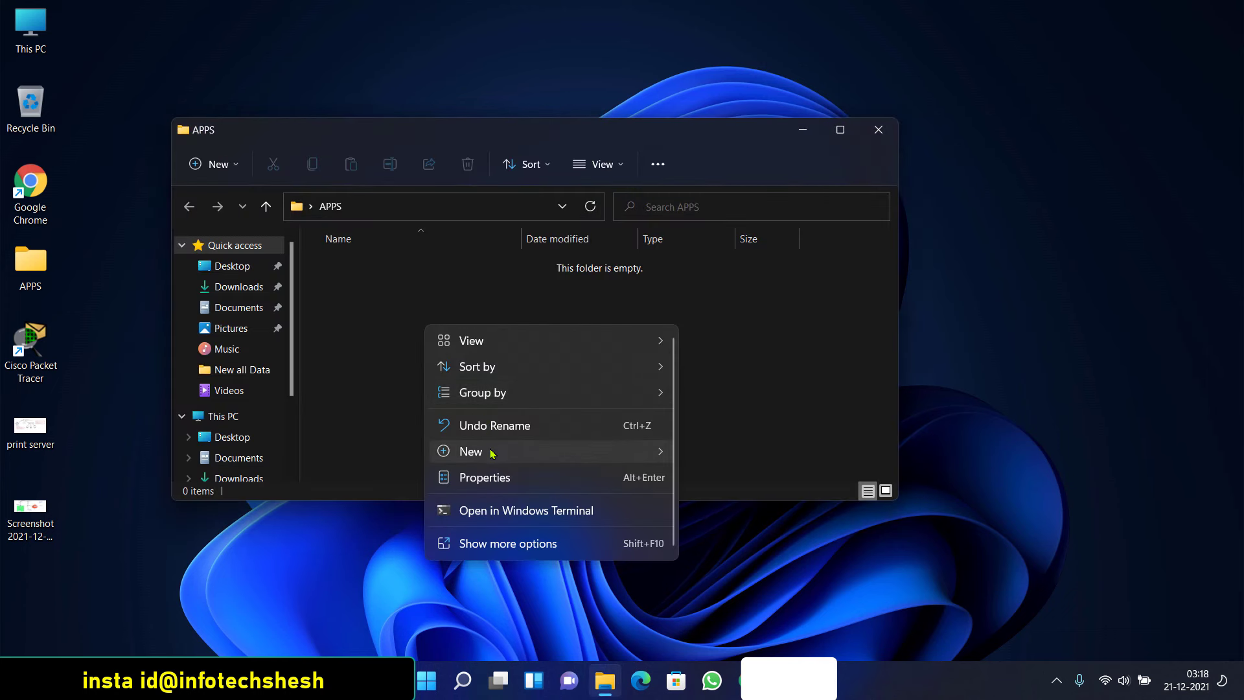
{"action": "mouse_move", "coordinate": [493, 452]}
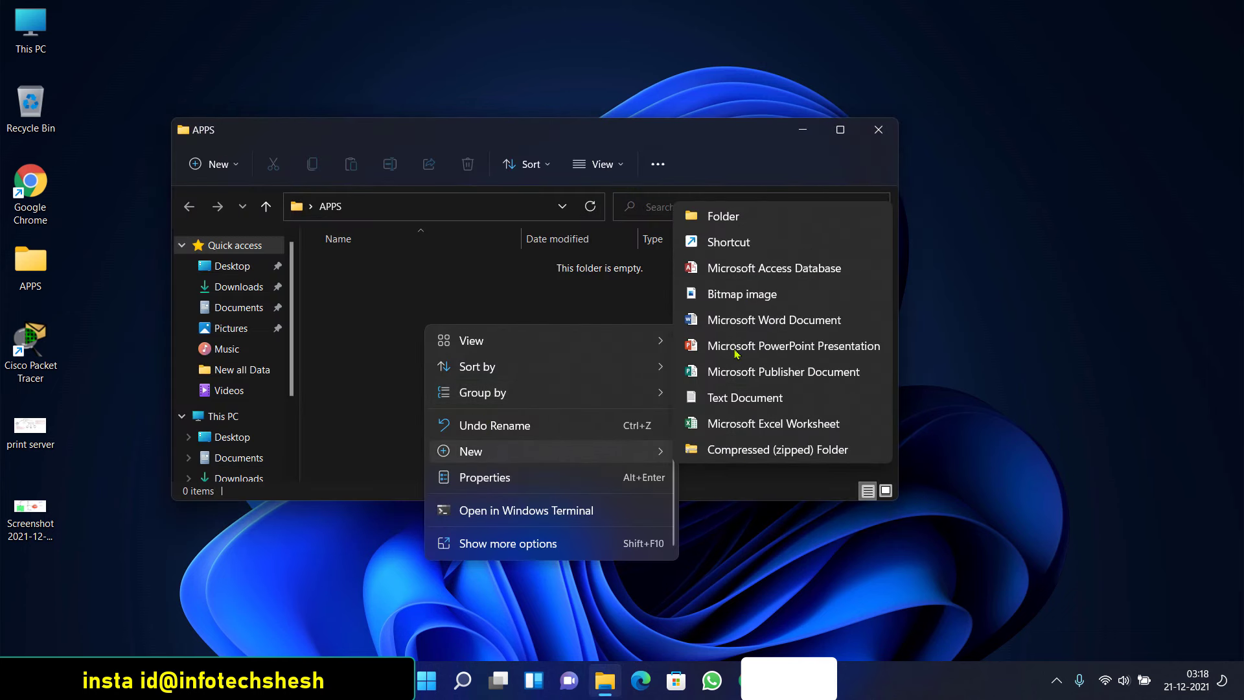
{"action": "left_click", "coordinate": [396, 349]}
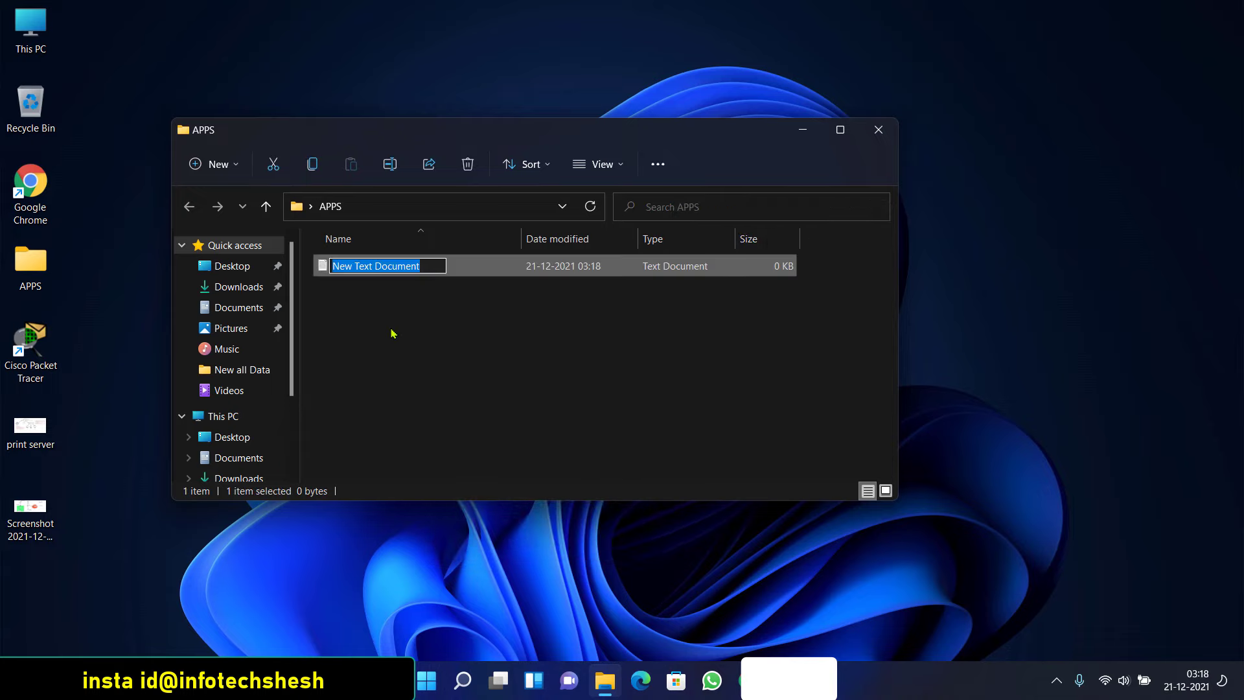
{"action": "type", "text": "mypass"}
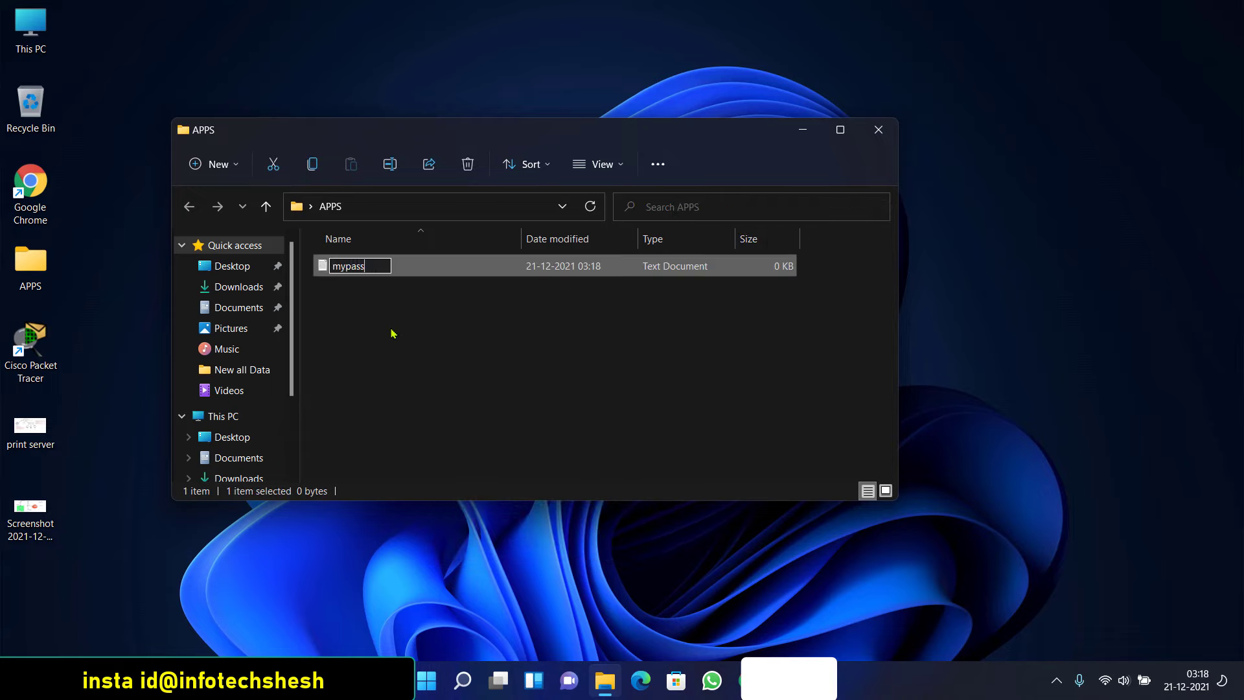
{"action": "key", "text": "Return"}
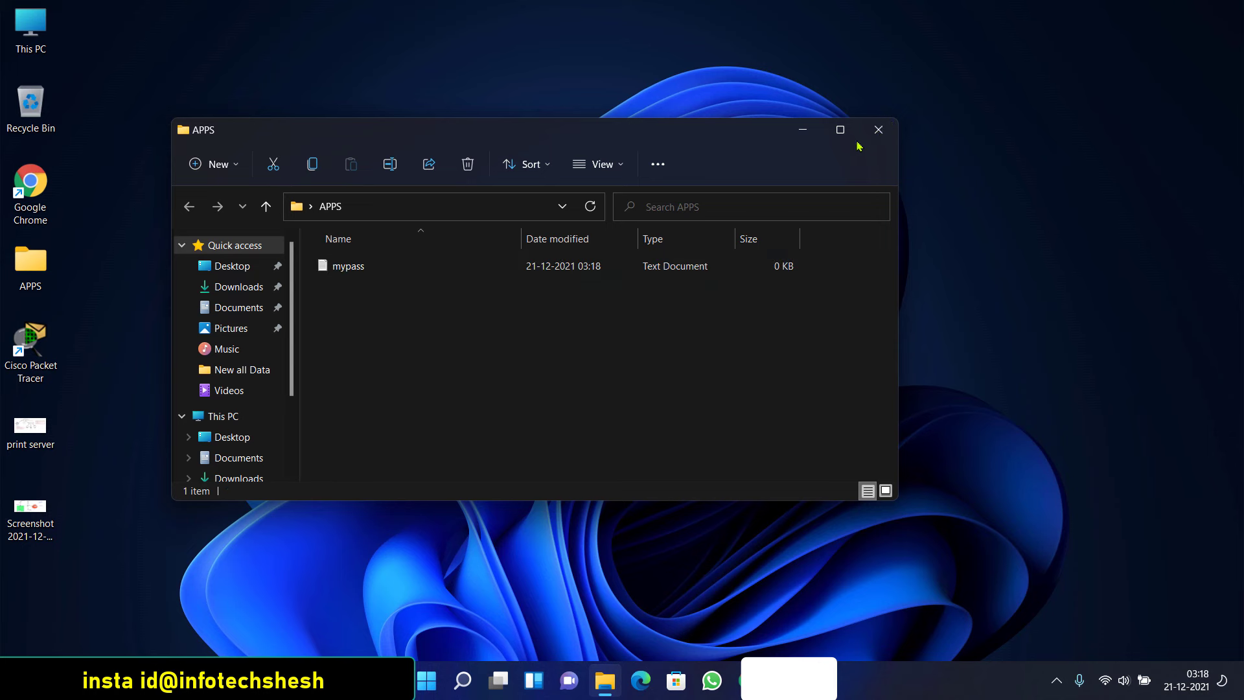
{"action": "left_click", "coordinate": [879, 130]}
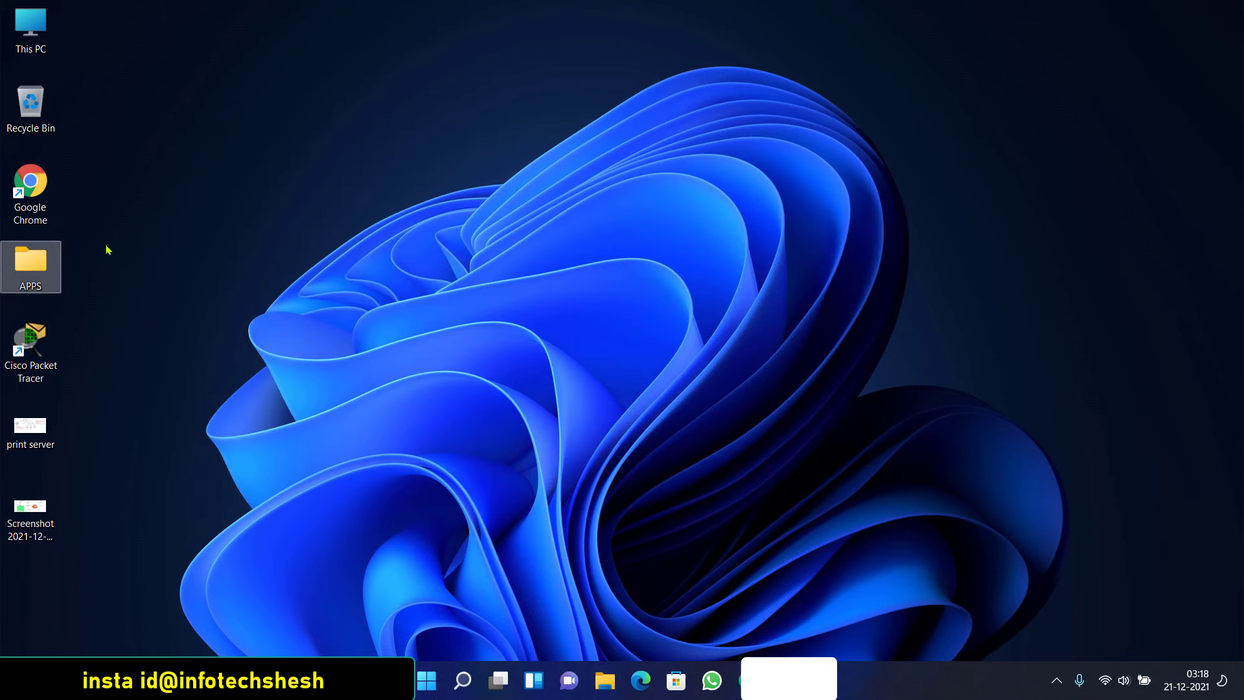
Bring up the APPS folder's context menu after viewing the desktop's full classic menu
{"action": "left_click", "coordinate": [181, 266]}
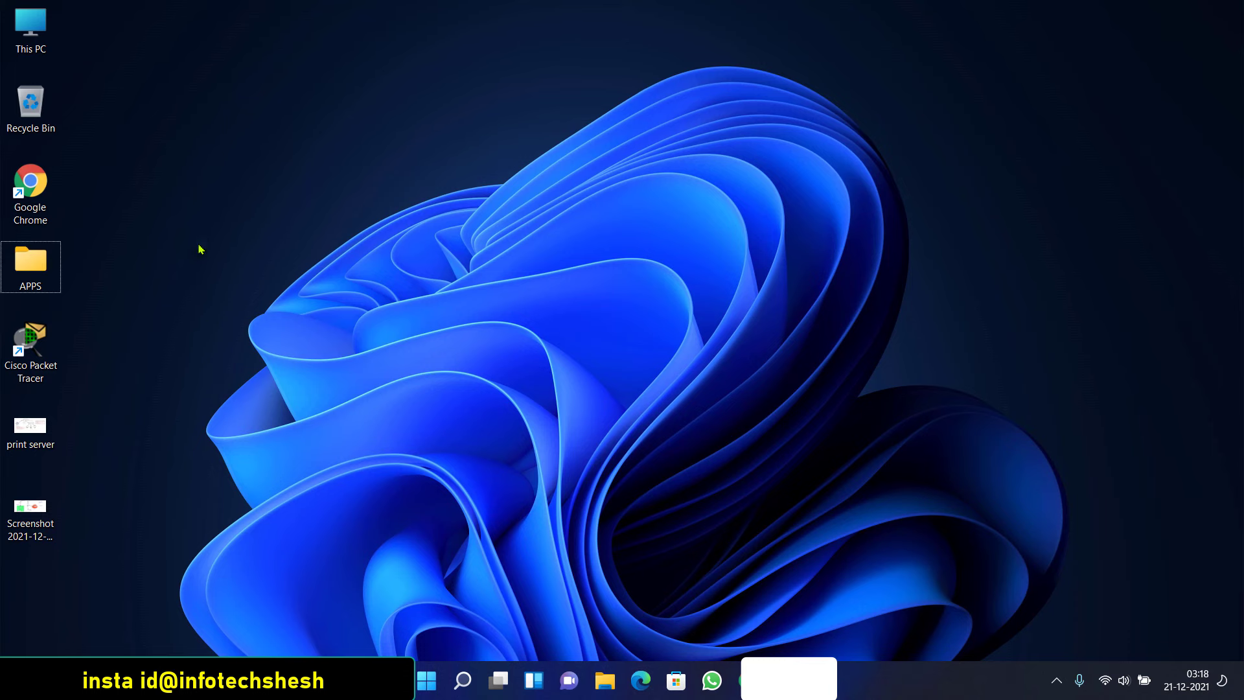
{"action": "right_click", "coordinate": [208, 317]}
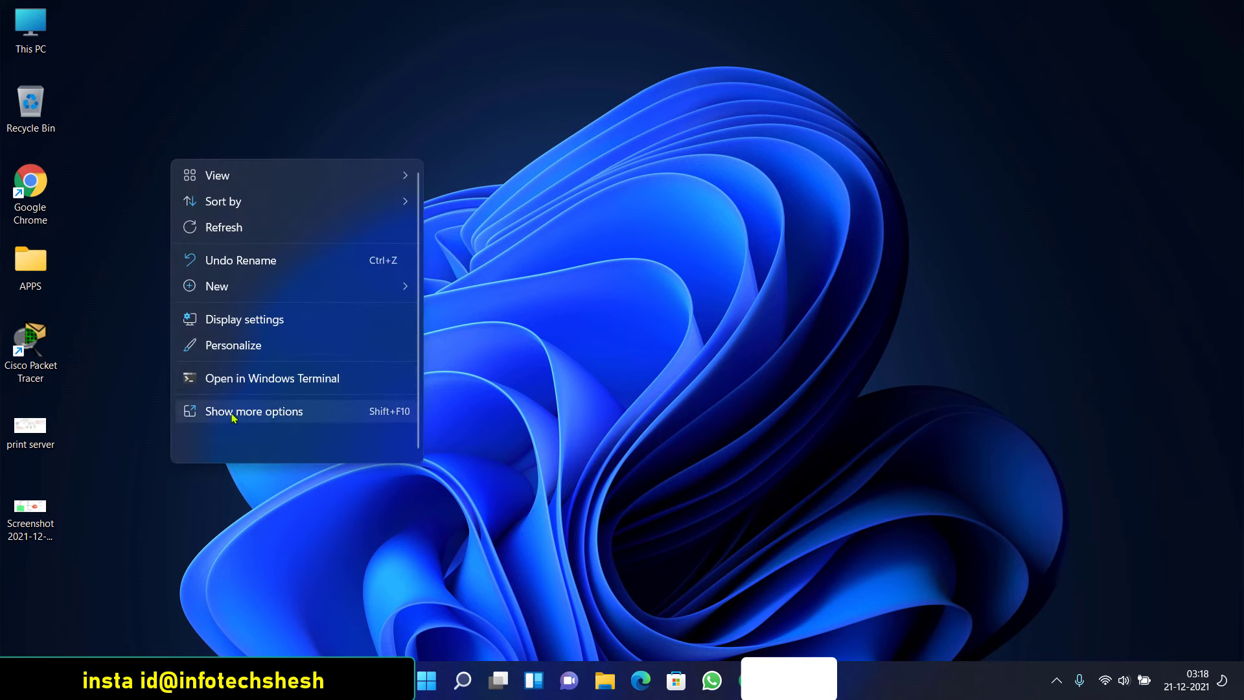
{"action": "left_click", "coordinate": [233, 412]}
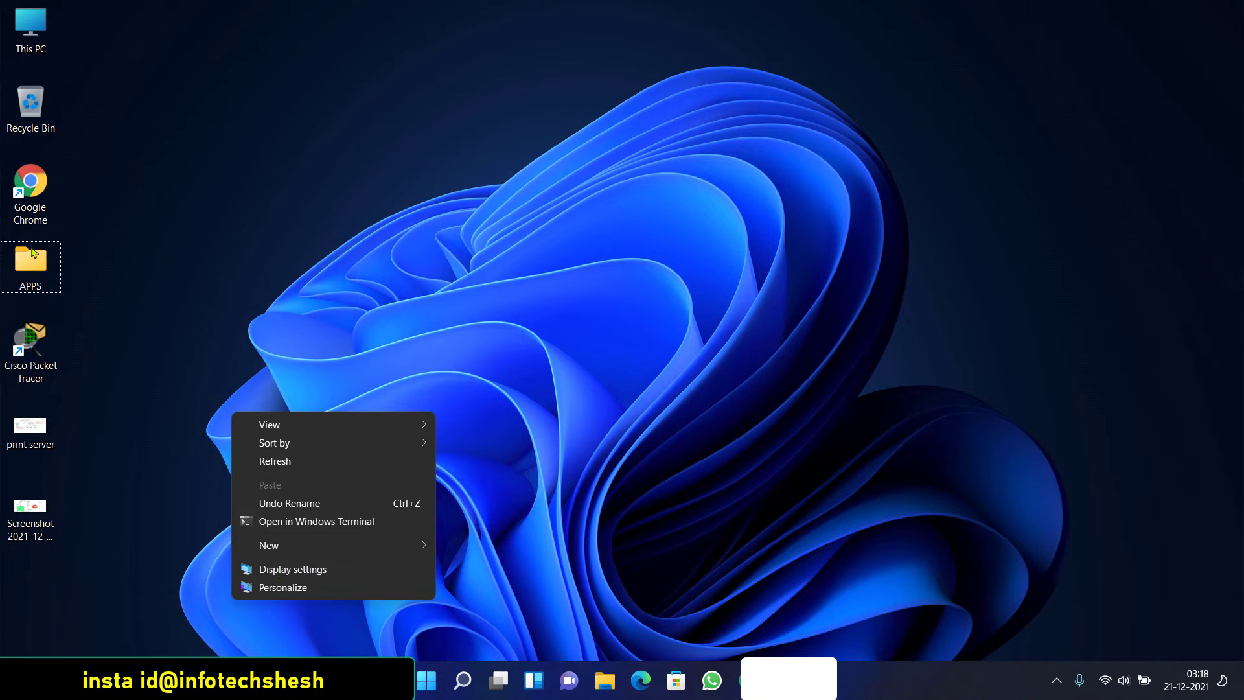
{"action": "left_click", "coordinate": [32, 253]}
{"action": "right_click", "coordinate": [58, 275]}
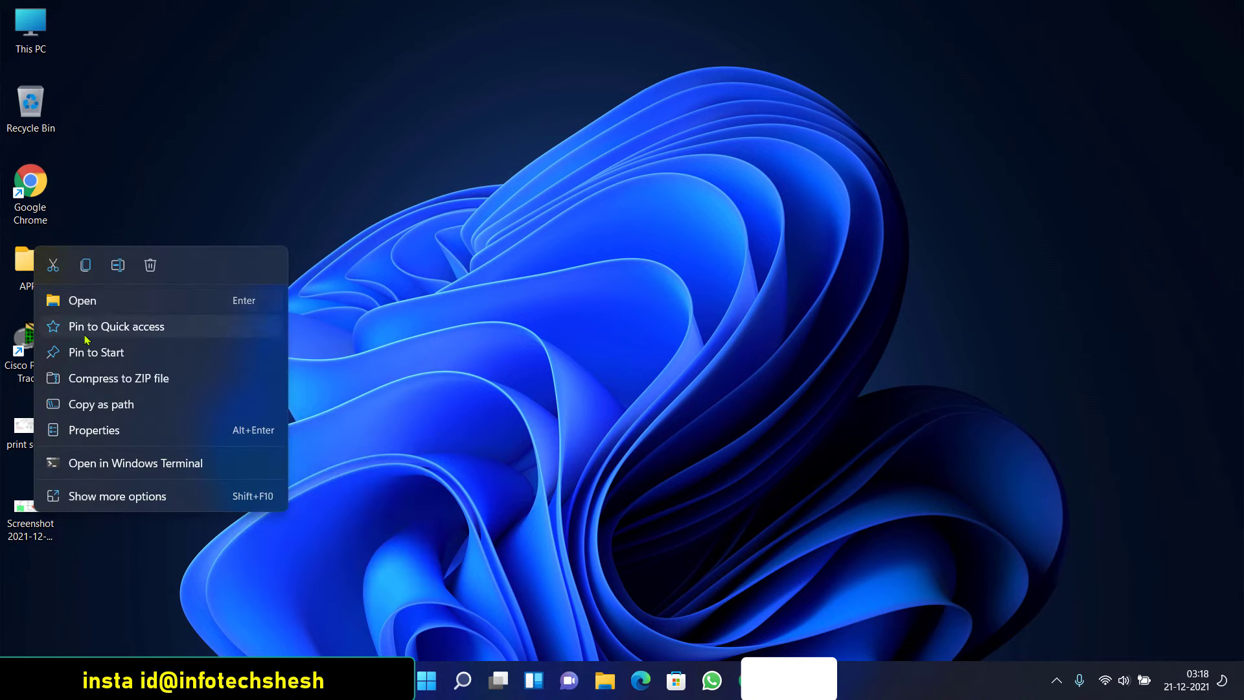
Share the APPS folder with Everyone at Read permission, answering the network discovery prompt
{"action": "left_click", "coordinate": [95, 431]}
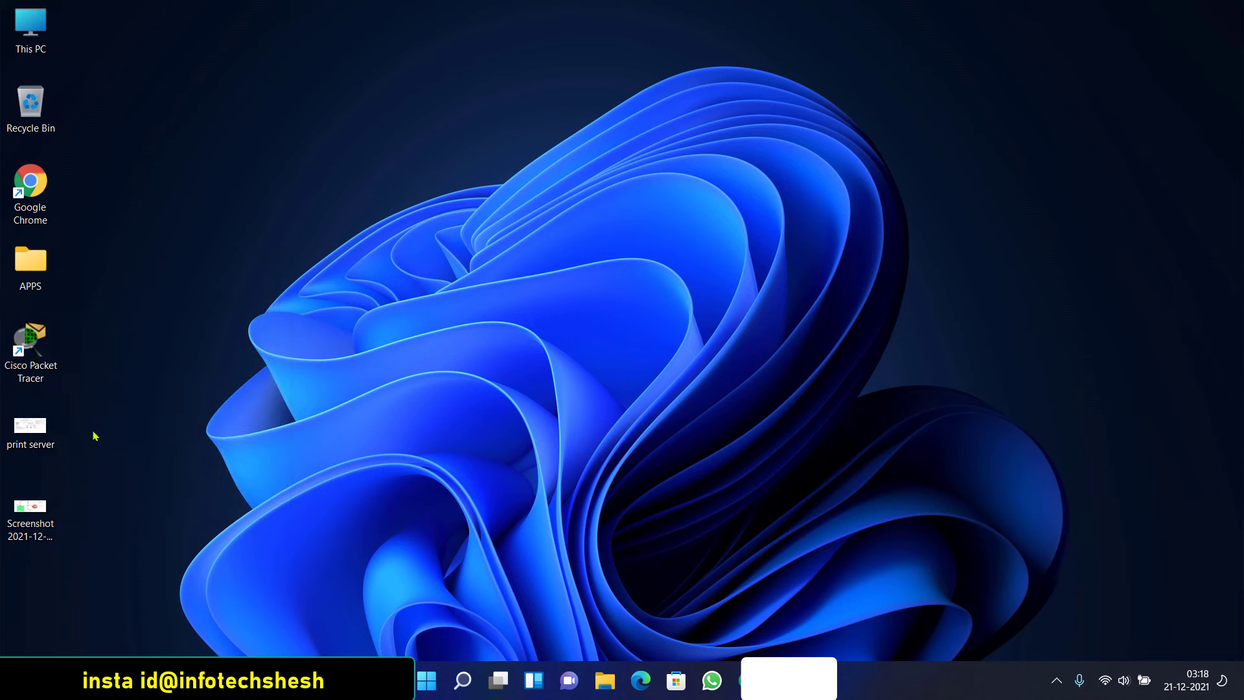
{"action": "left_click_drag", "start_coordinate": [156, 265], "coordinate": [366, 126]}
{"action": "left_click", "coordinate": [320, 149]}
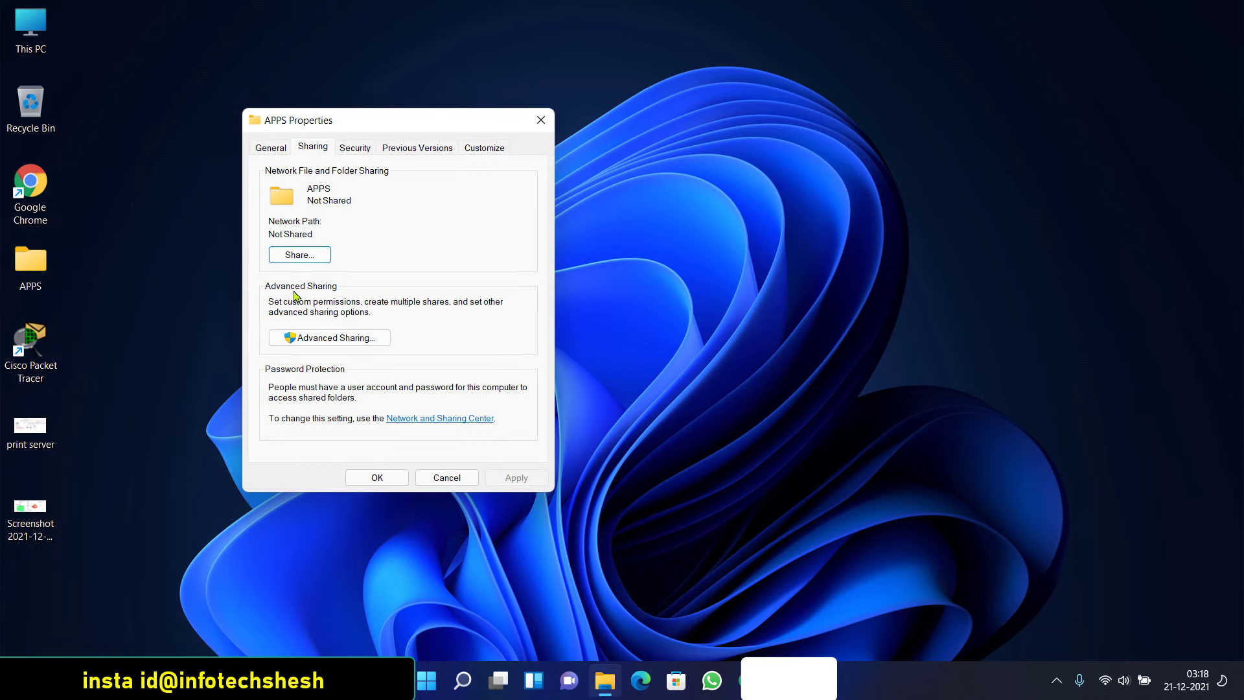
{"action": "left_click", "coordinate": [299, 255]}
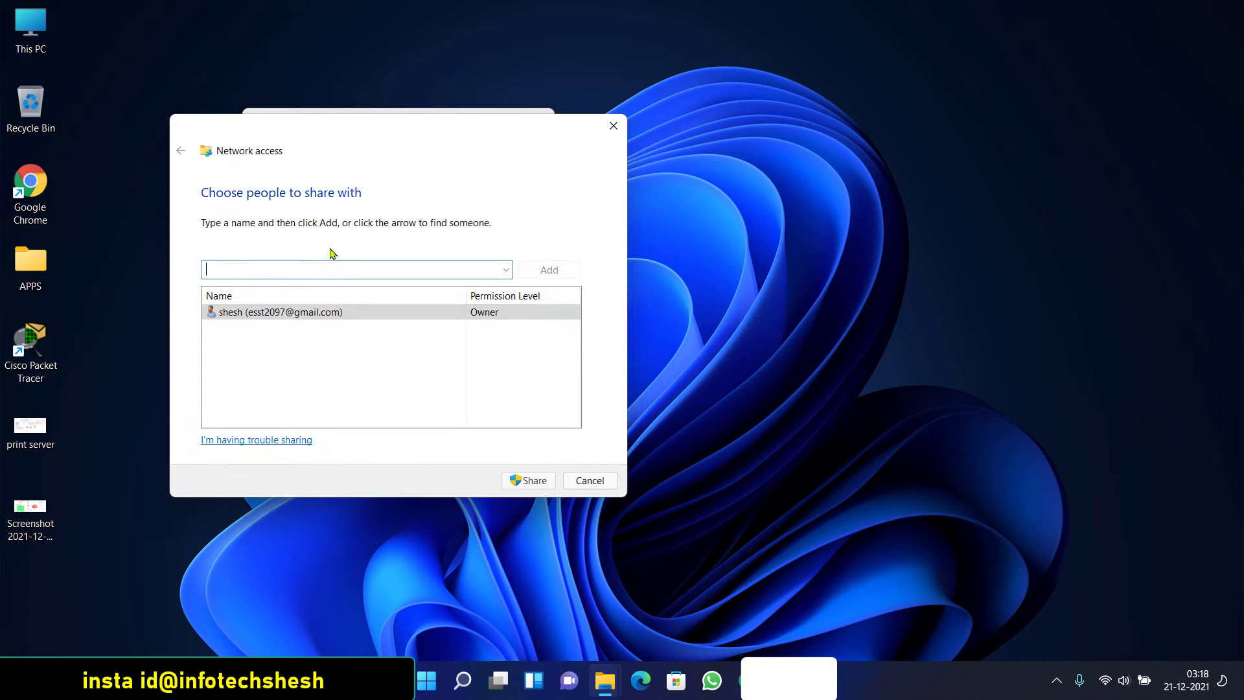
{"action": "left_click", "coordinate": [506, 269]}
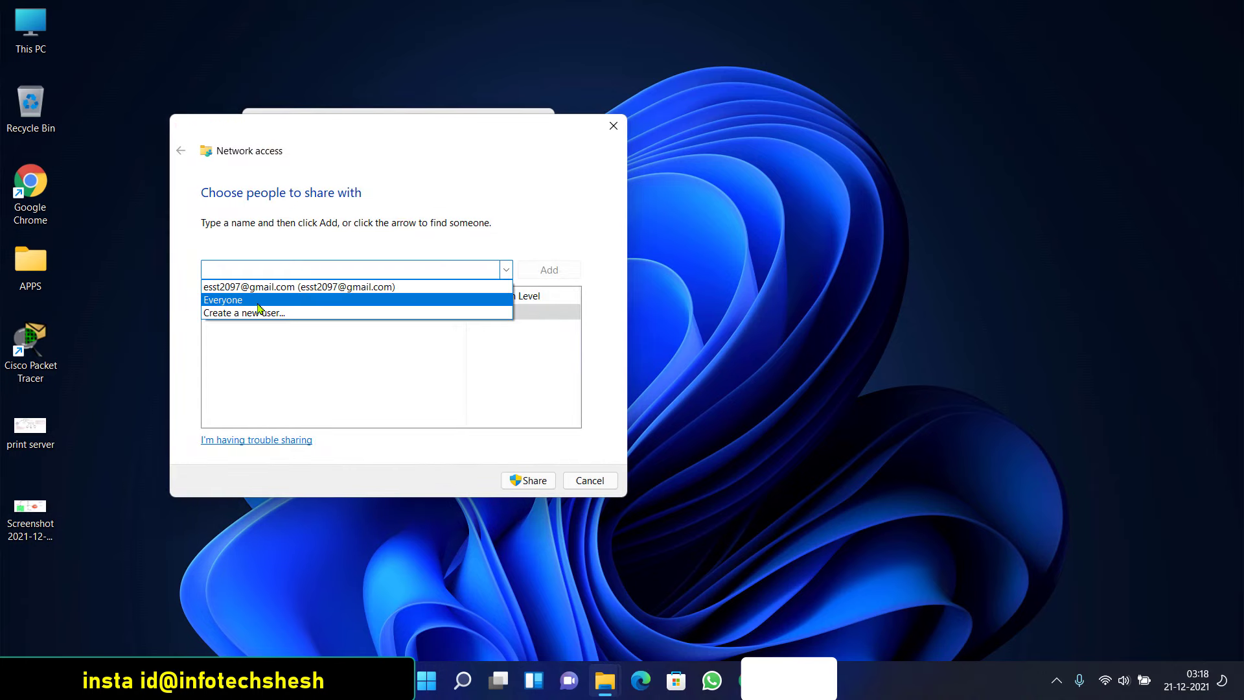
{"action": "left_click", "coordinate": [259, 301]}
{"action": "left_click", "coordinate": [551, 270]}
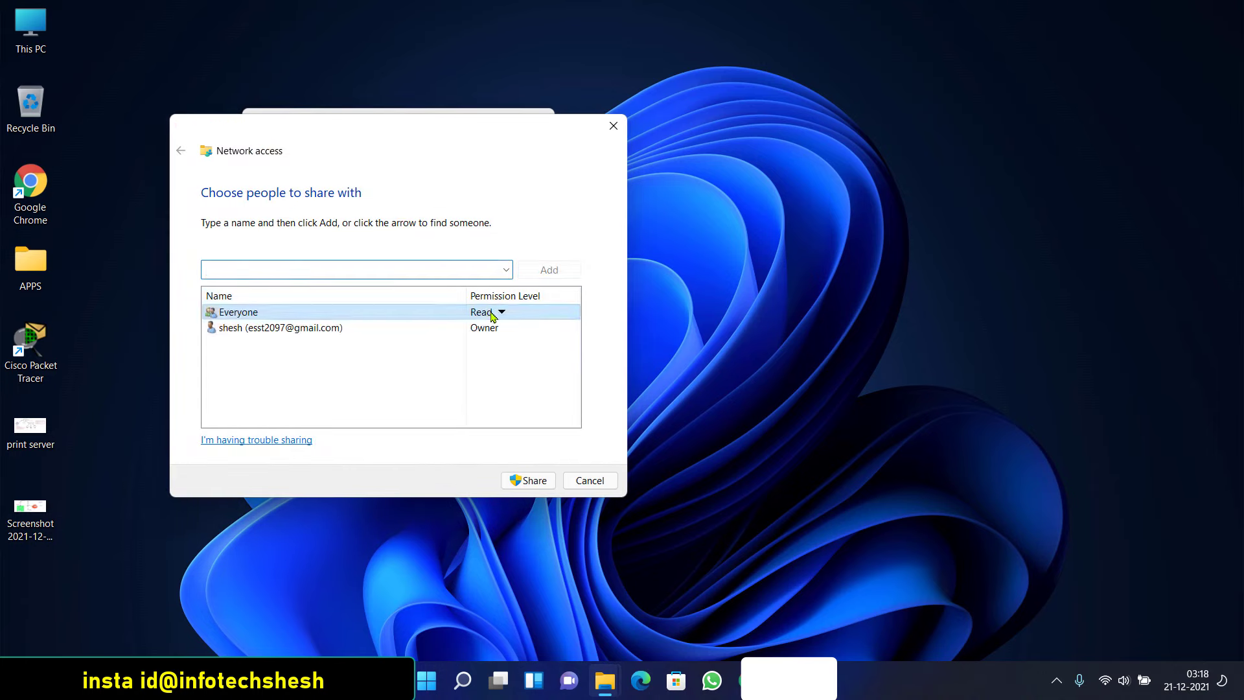
{"action": "left_click", "coordinate": [496, 313]}
{"action": "left_click", "coordinate": [425, 376]}
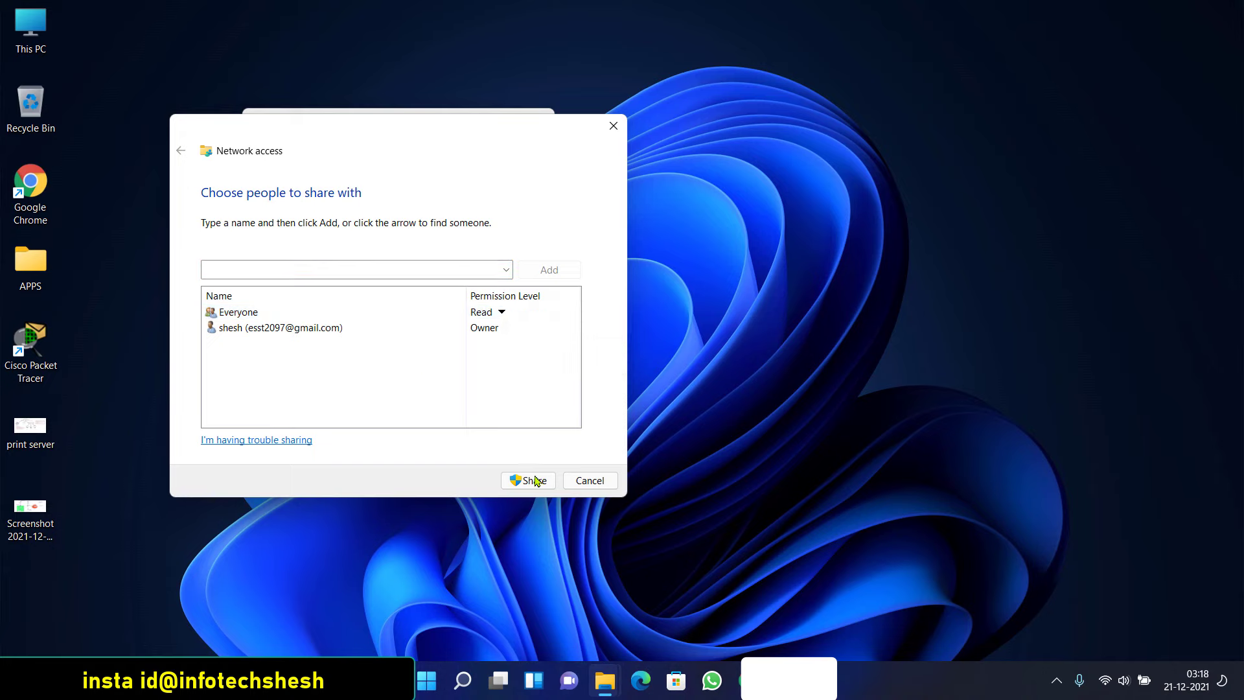
{"action": "left_click", "coordinate": [535, 480]}
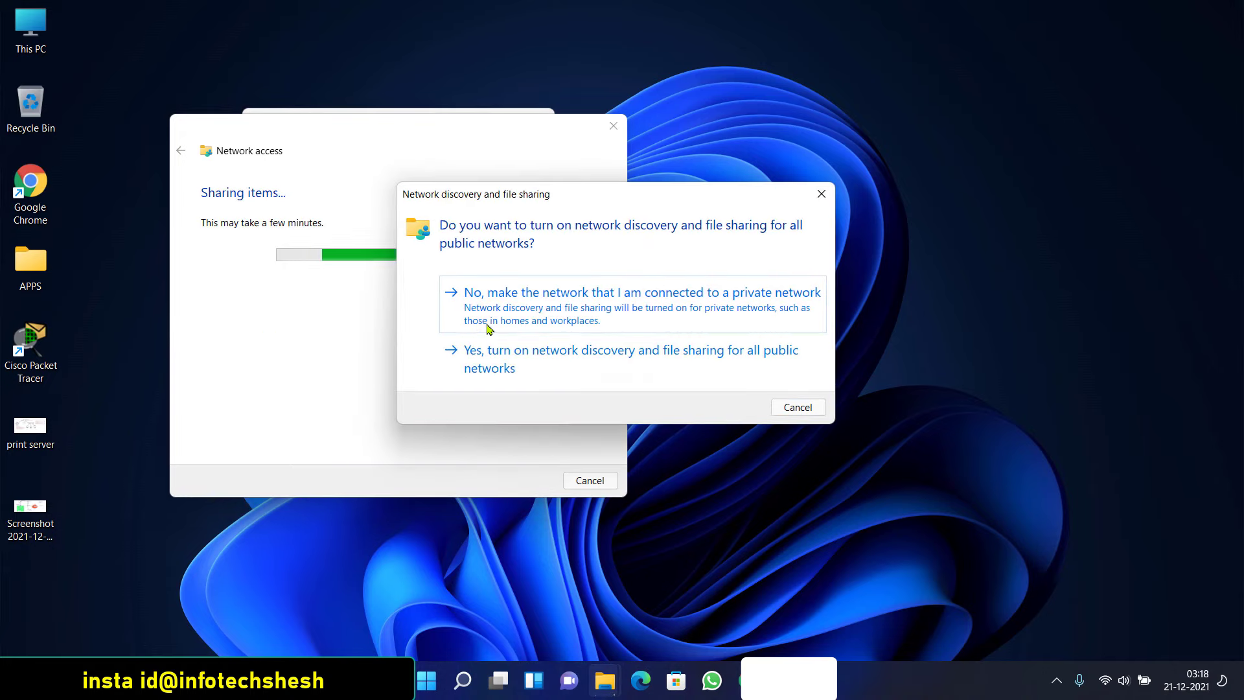
{"action": "left_click", "coordinate": [514, 364]}
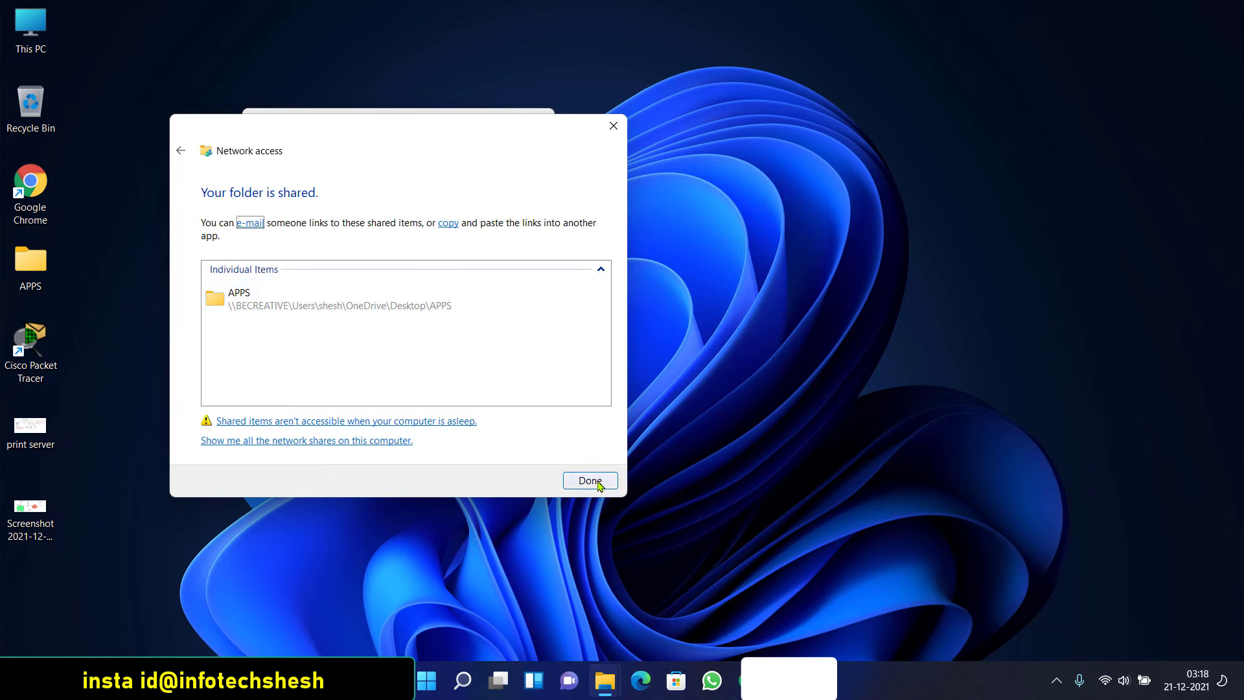
{"action": "left_click", "coordinate": [589, 480]}
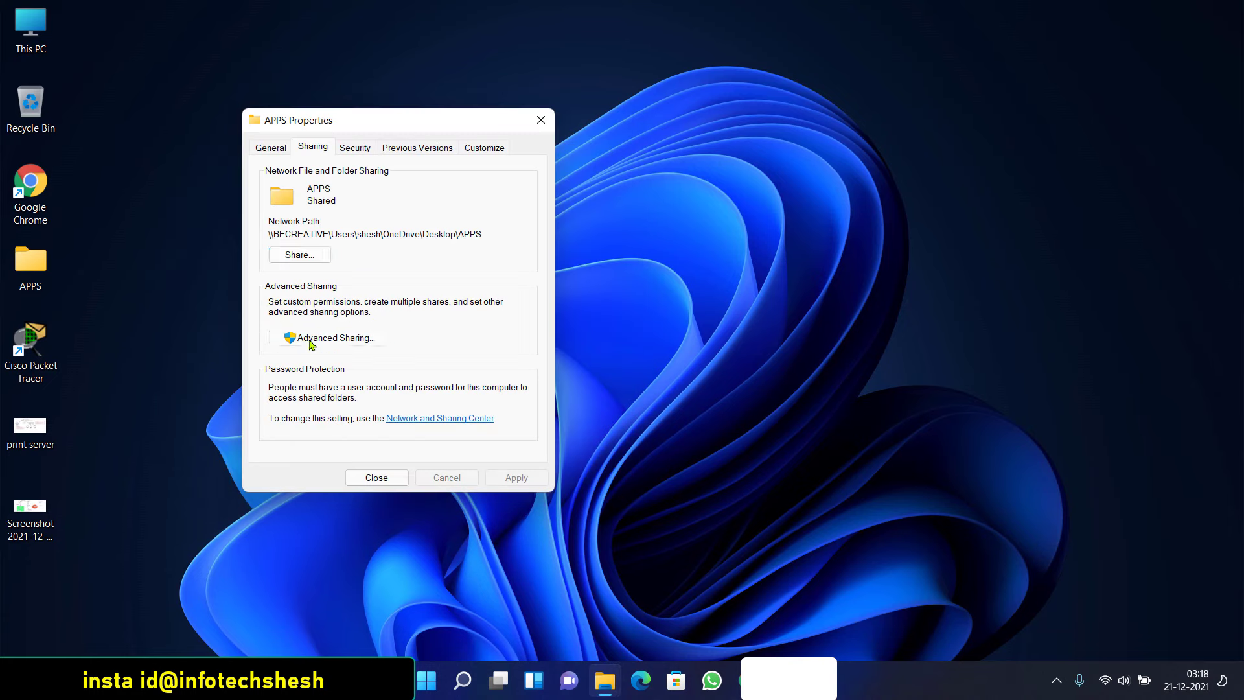
Enable Advanced Sharing for APPS, keeping Everyone at Read, and close the folder properties
{"action": "left_click", "coordinate": [311, 344]}
{"action": "left_click", "coordinate": [273, 176]}
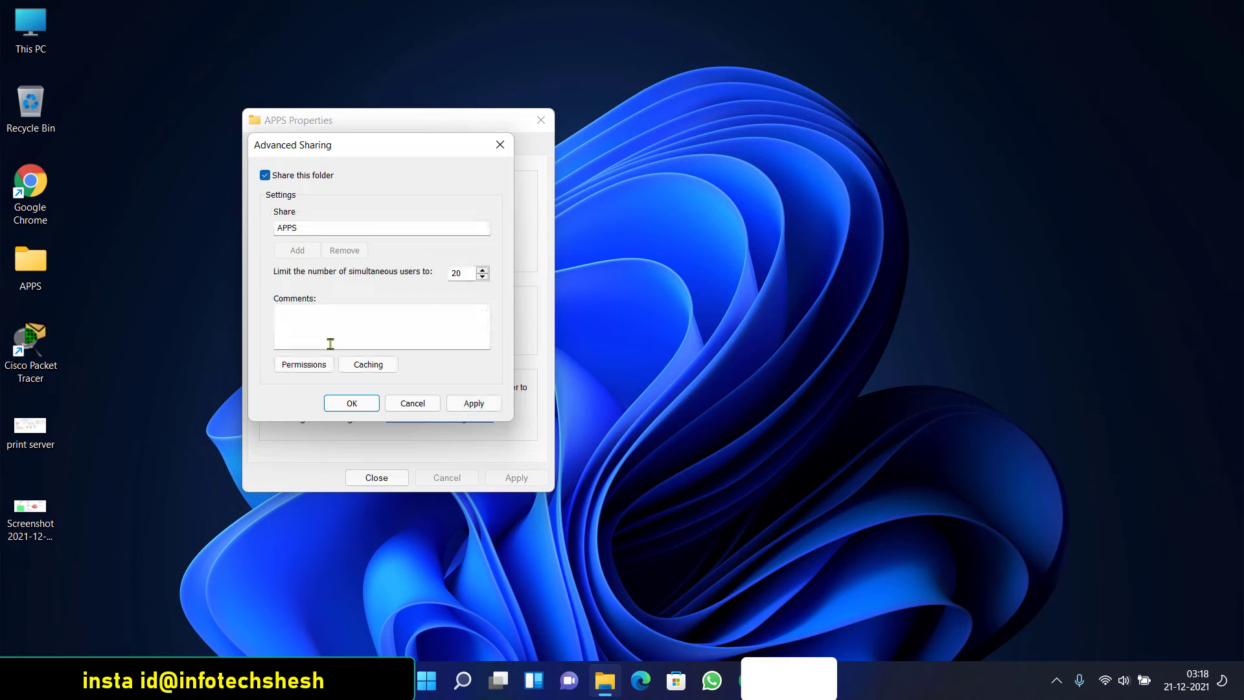
{"action": "left_click", "coordinate": [306, 364]}
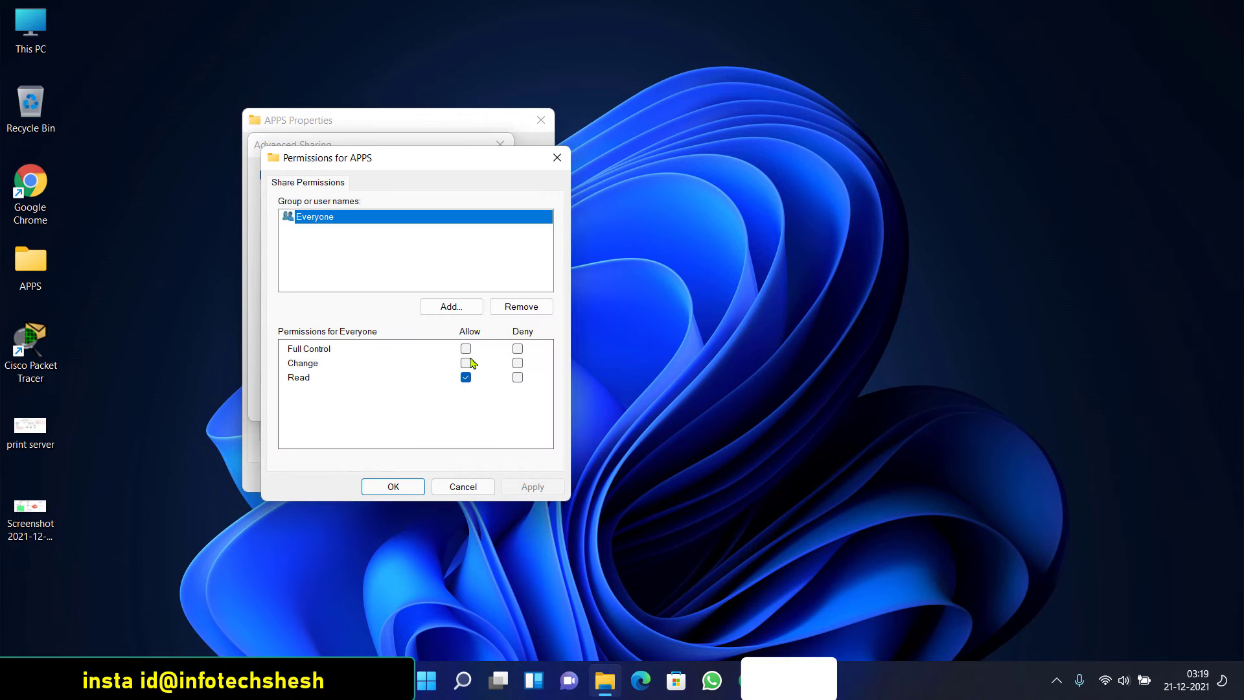
{"action": "left_click", "coordinate": [406, 485]}
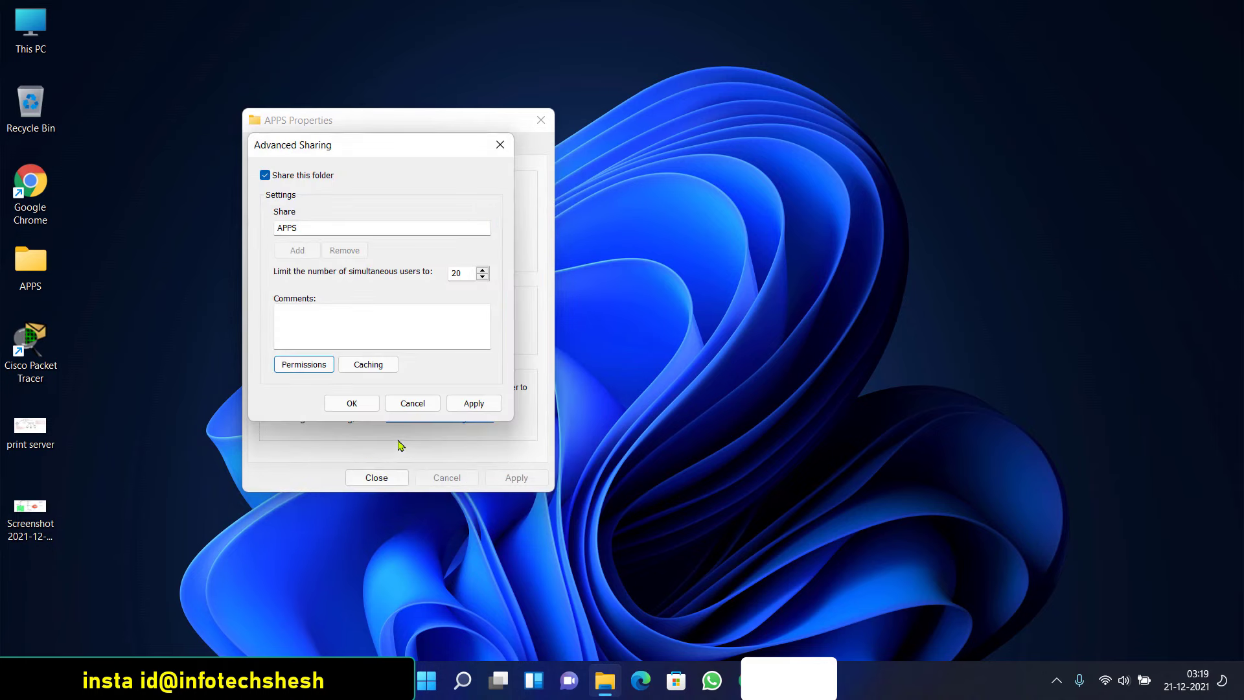
{"action": "left_click", "coordinate": [473, 403]}
{"action": "left_click", "coordinate": [352, 403]}
{"action": "left_click", "coordinate": [376, 477]}
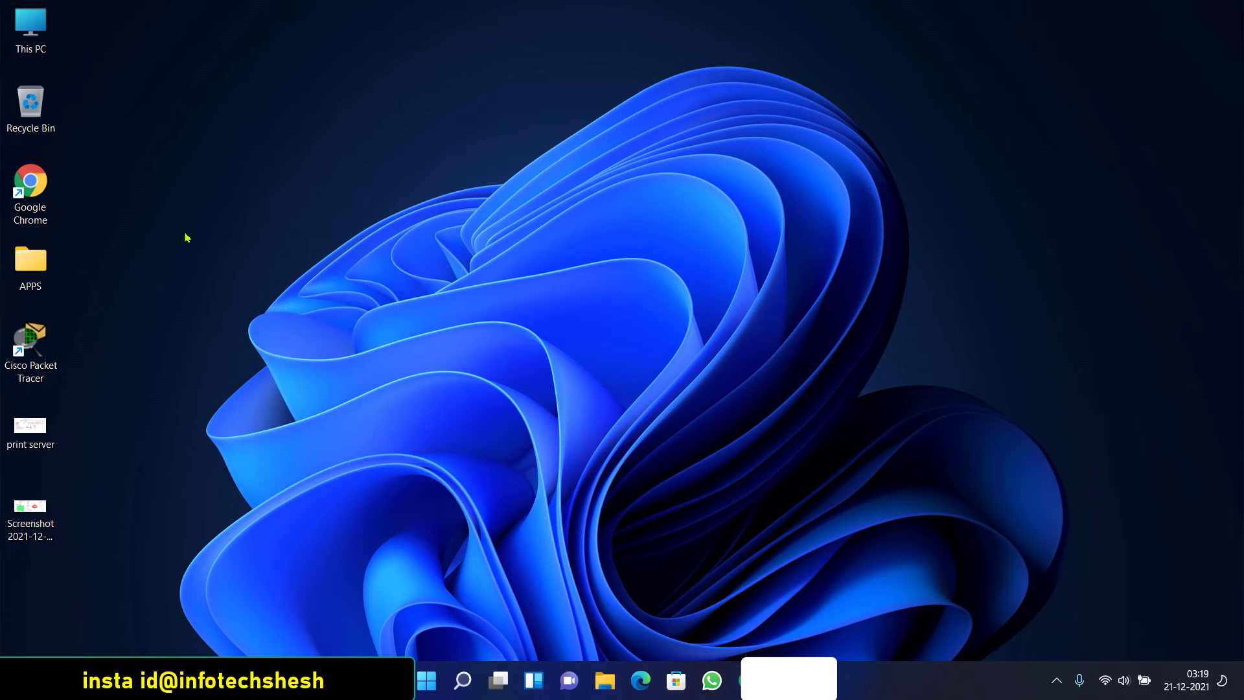
{"action": "key", "text": "super+r"}
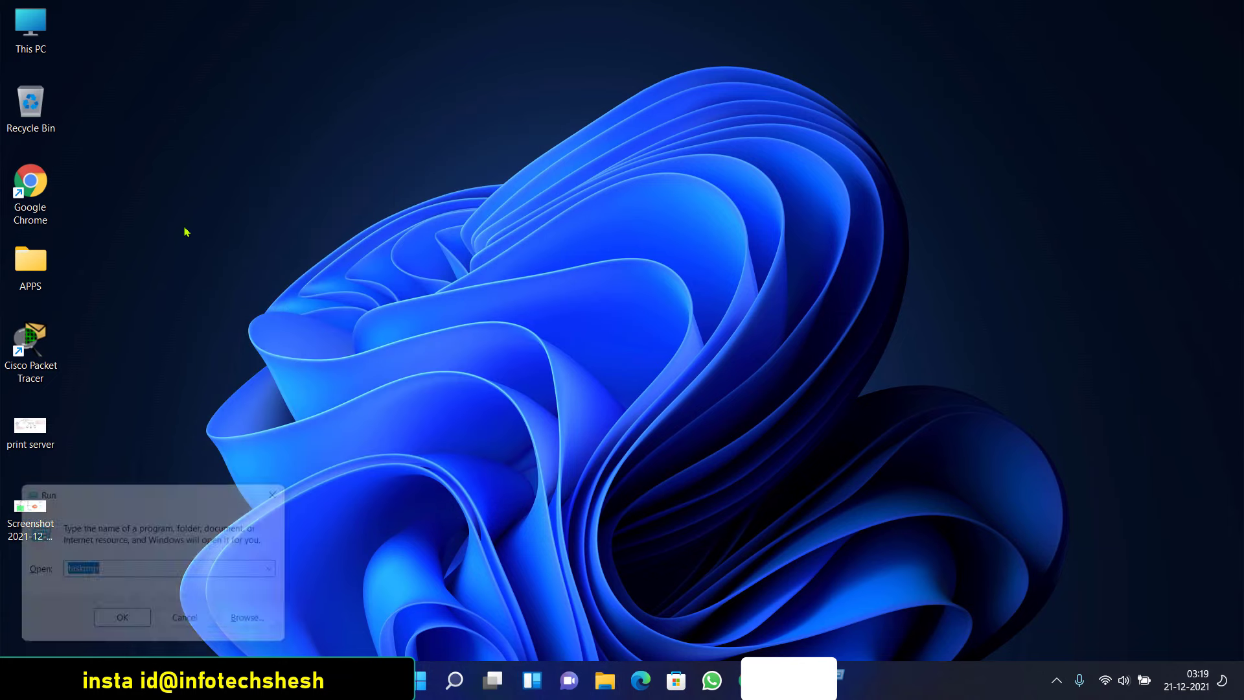
{"action": "type", "text": "\\\\127.0.0.1"}
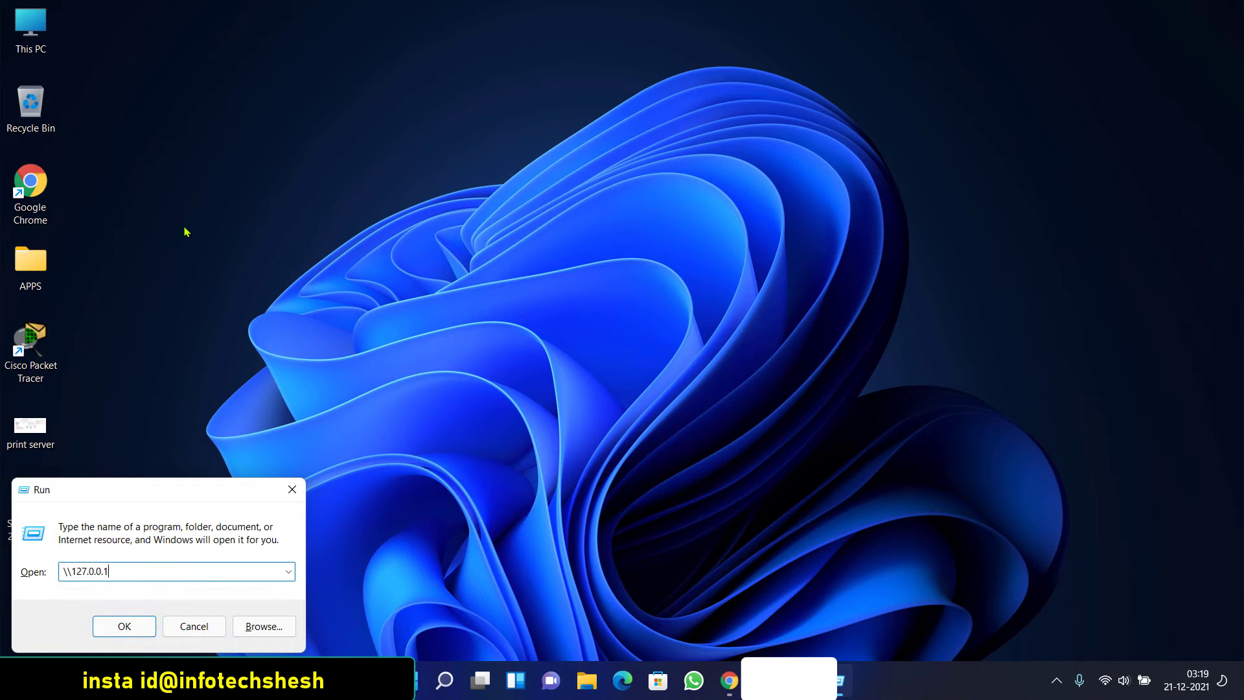
{"action": "key", "text": "Return"}
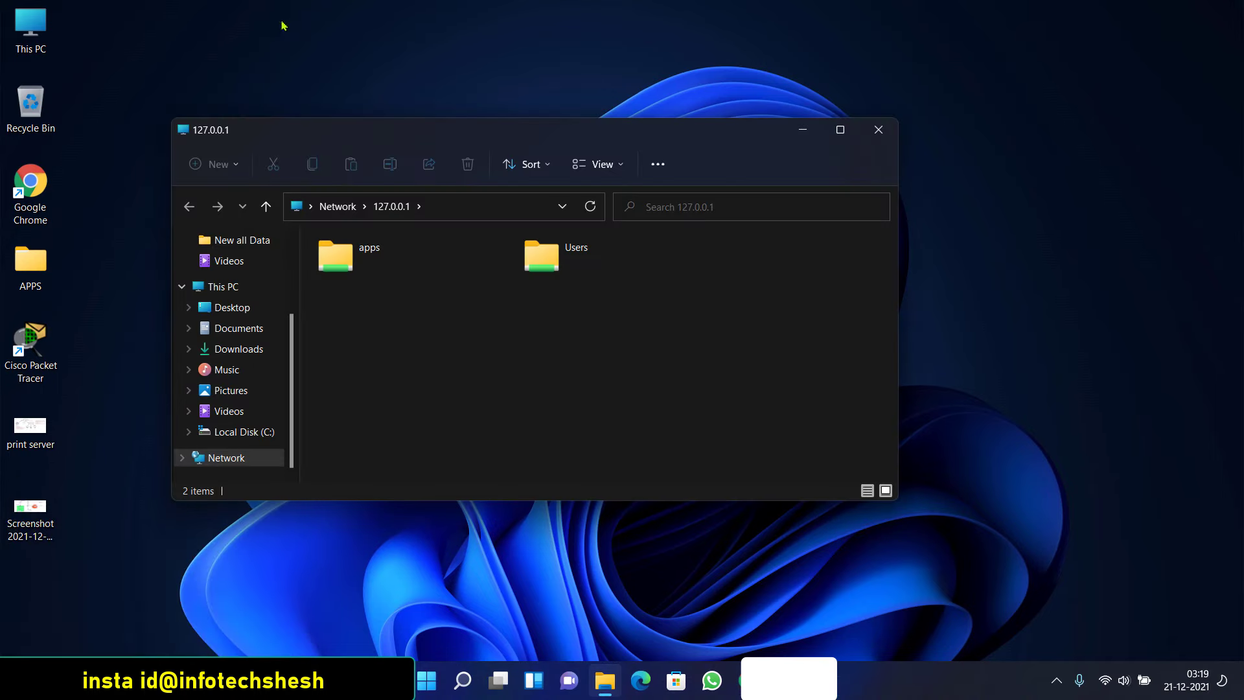
{"action": "left_click", "coordinate": [547, 241]}
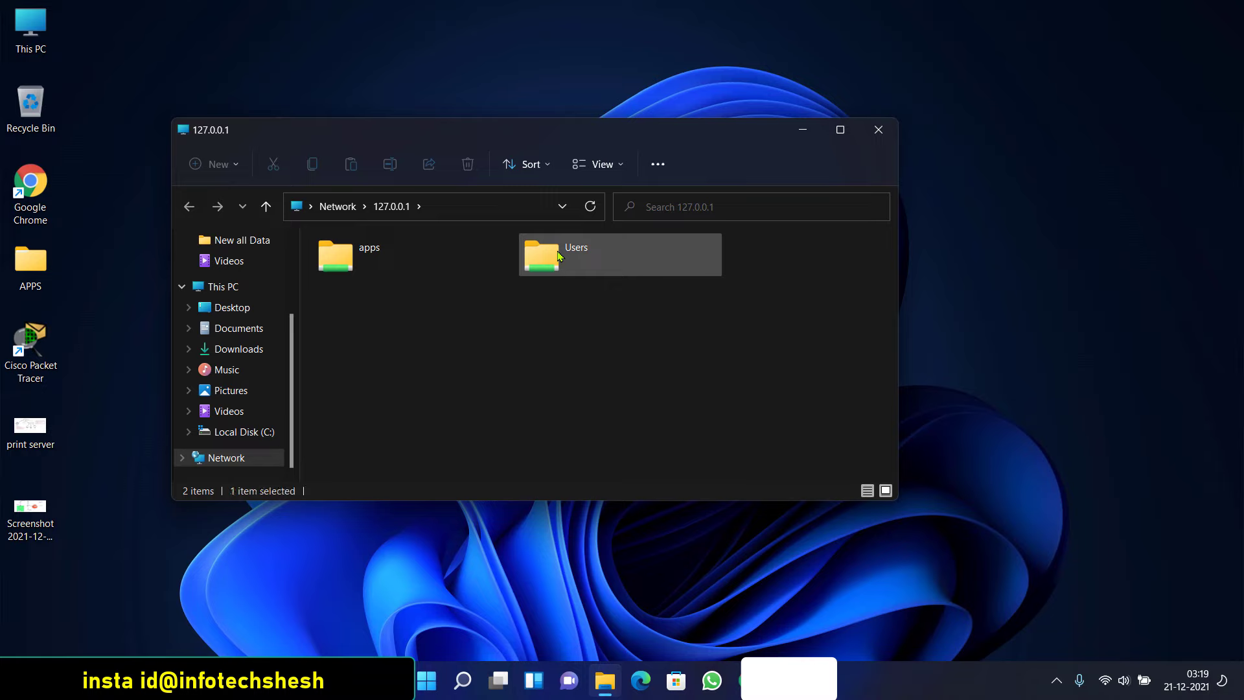
{"action": "left_click", "coordinate": [381, 259]}
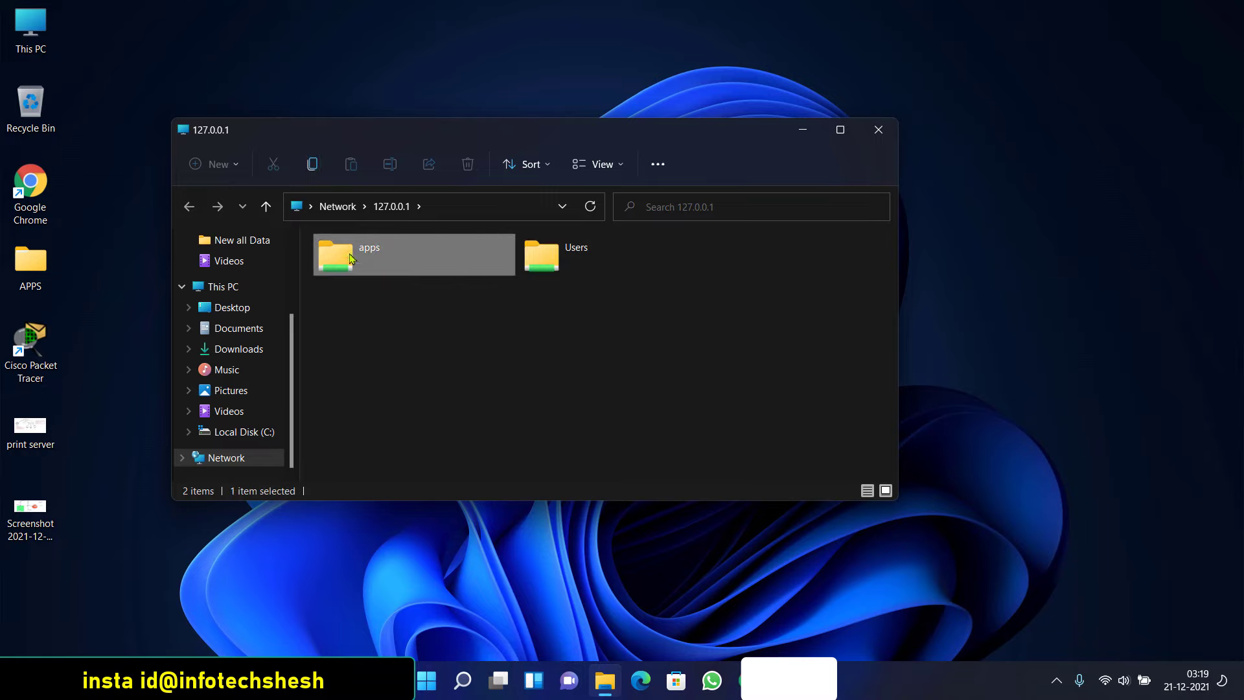
{"action": "double_click", "coordinate": [350, 258]}
{"action": "left_click", "coordinate": [364, 273]}
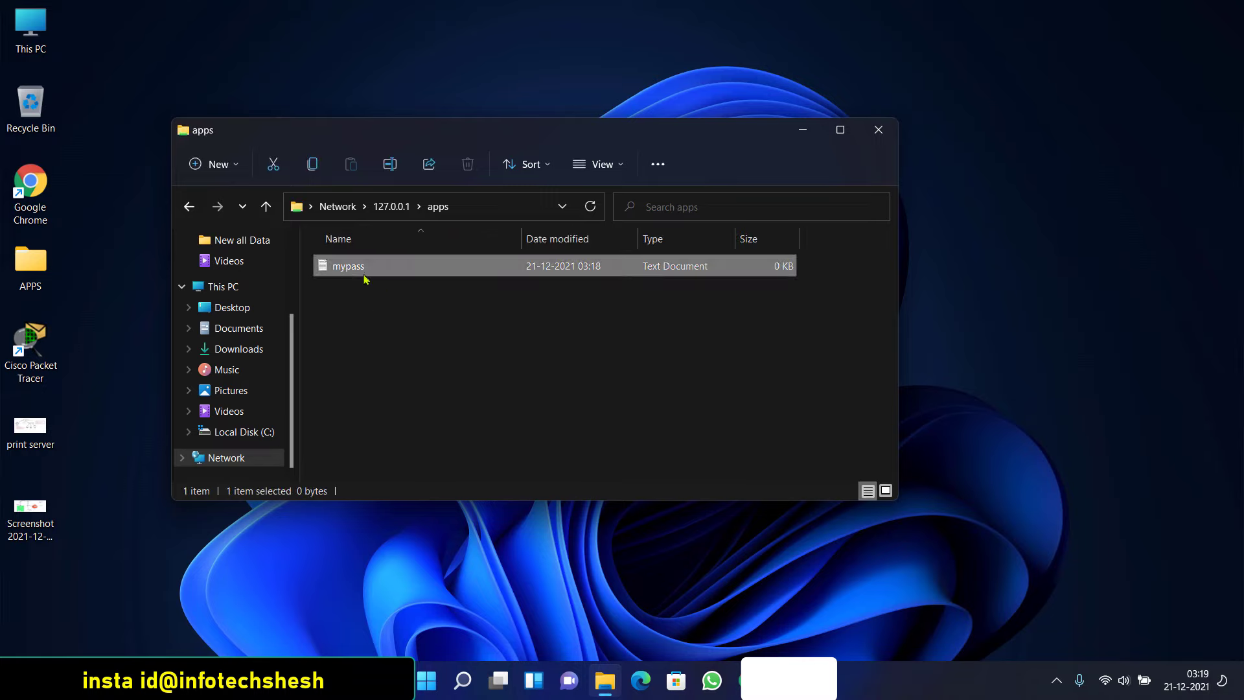
{"action": "left_click", "coordinate": [878, 130]}
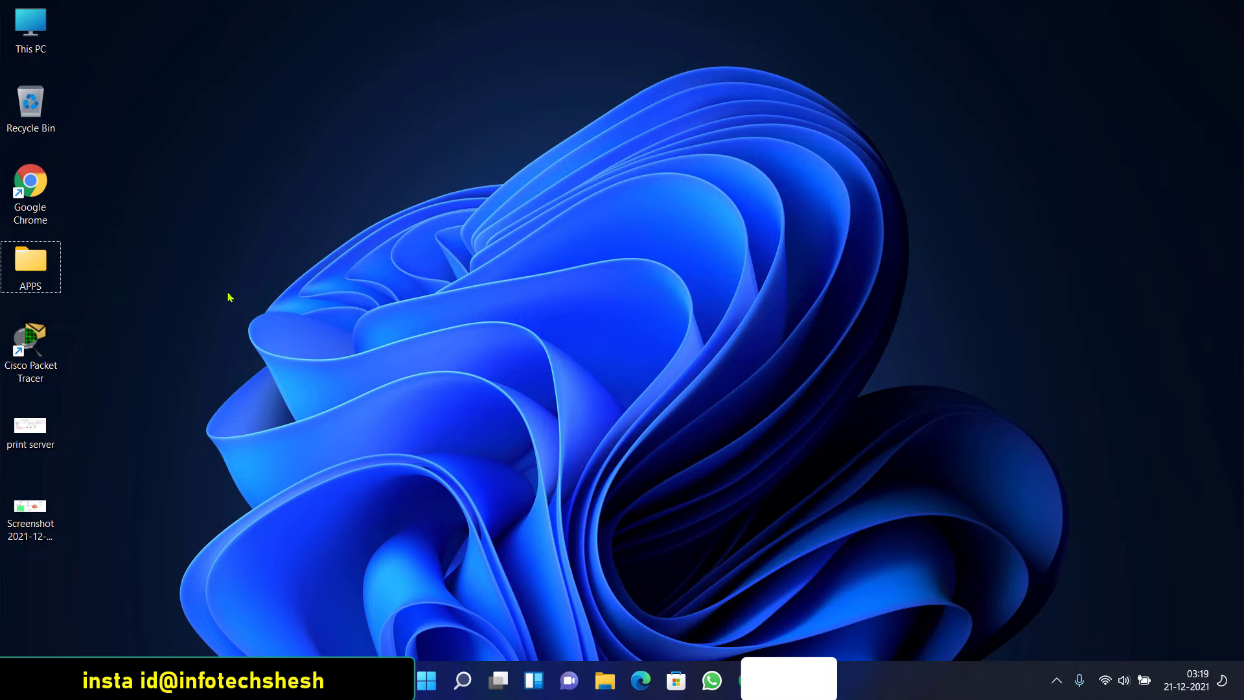
{"action": "left_click_drag", "start_coordinate": [227, 198], "coordinate": [382, 340]}
{"action": "right_click", "coordinate": [201, 114]}
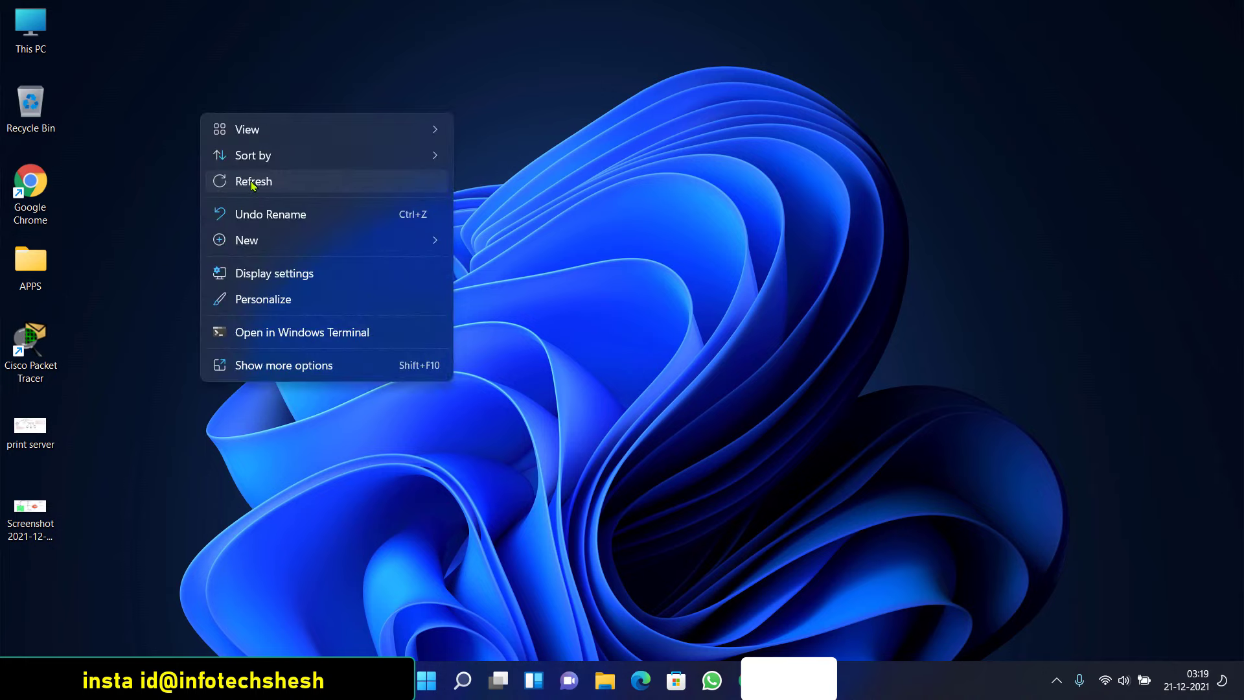
{"action": "left_click", "coordinate": [252, 183]}
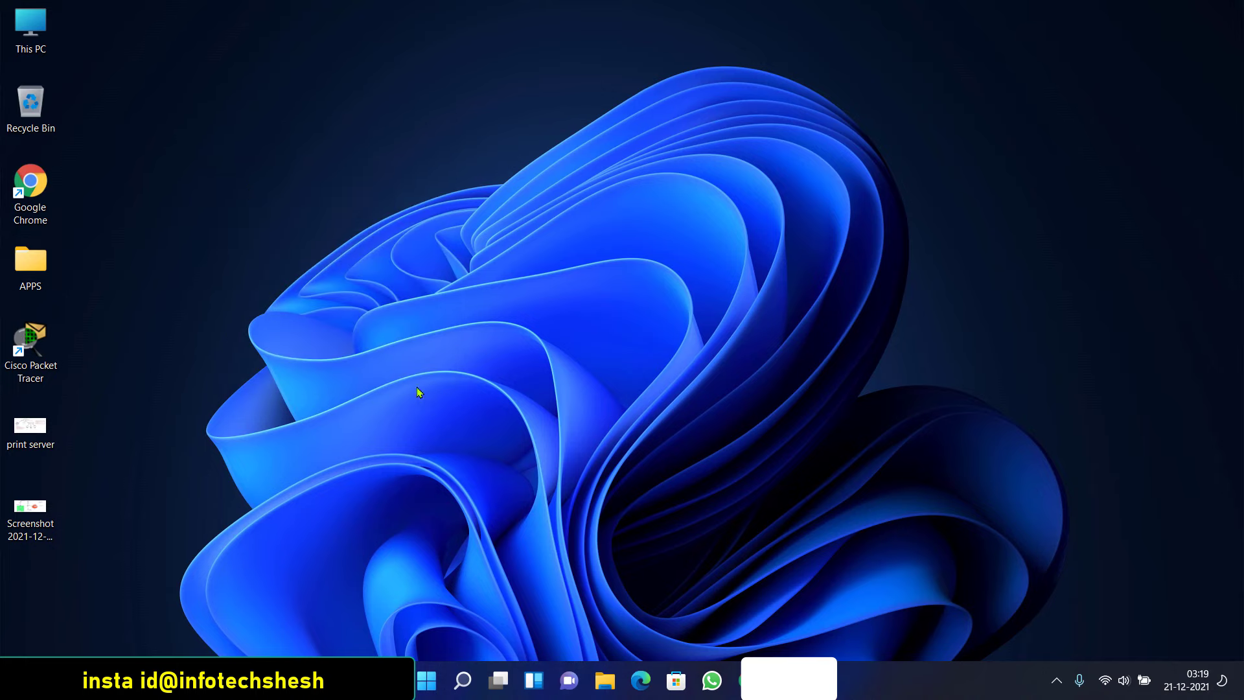
{"action": "right_click", "coordinate": [265, 136]}
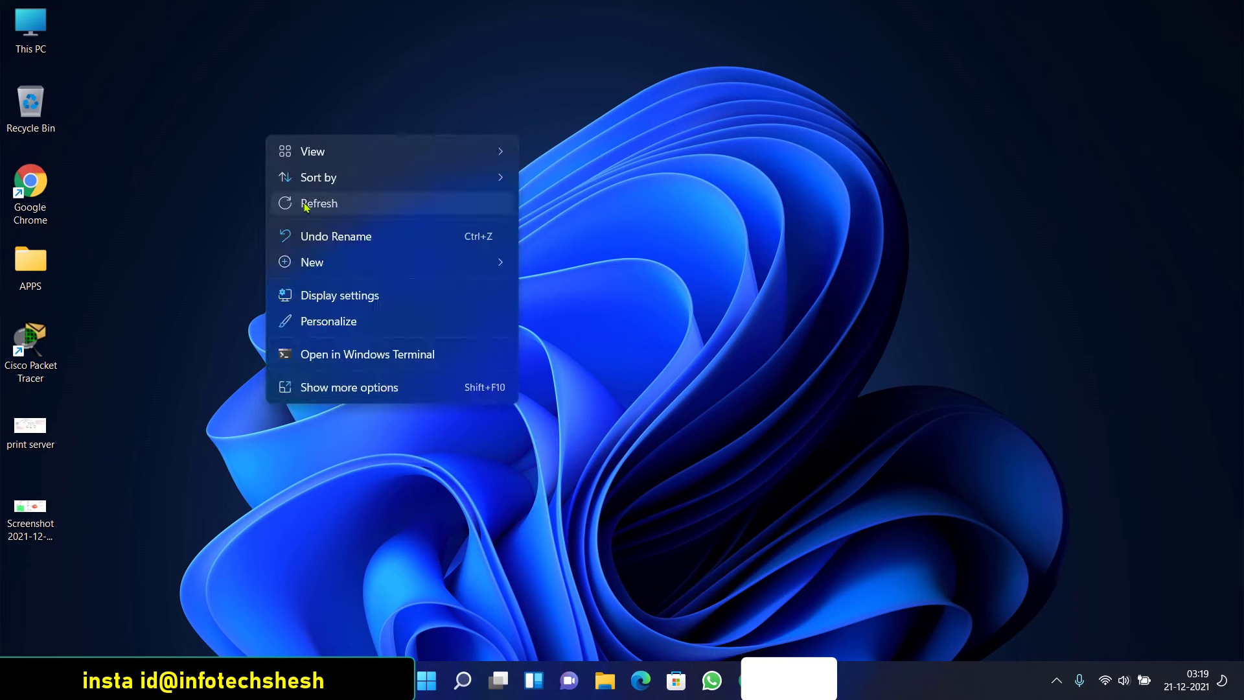
{"action": "left_click", "coordinate": [304, 206]}
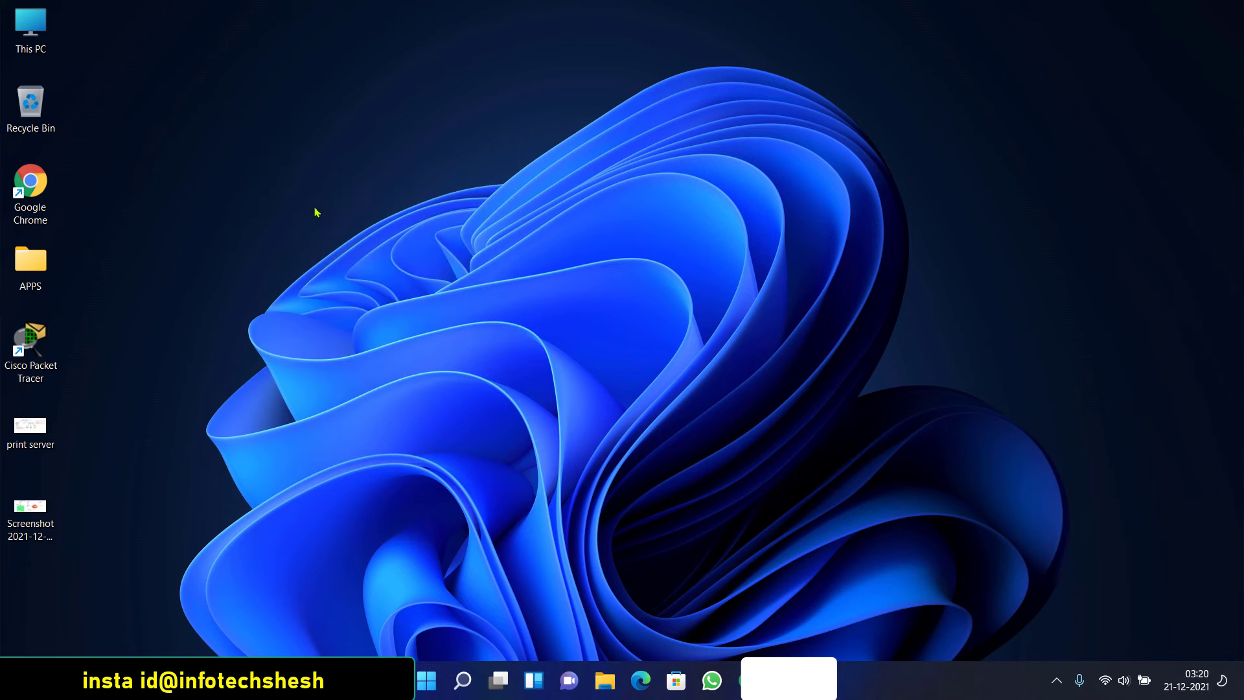
Run ncpa.cpl and open the Ethernet adapter's Internet Protocol Version 4 (TCP/IPv4) properties
{"action": "key", "text": "super+r"}
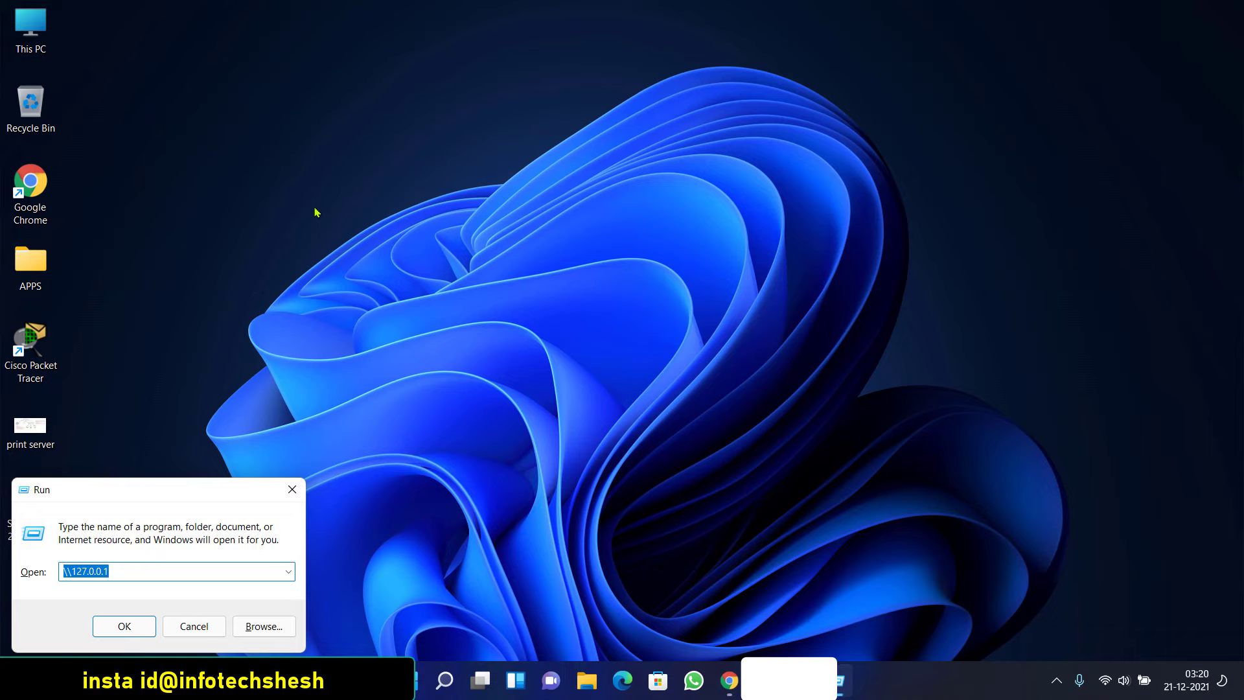
{"action": "type", "text": "ncpa.cpl"}
{"action": "key", "text": "Return"}
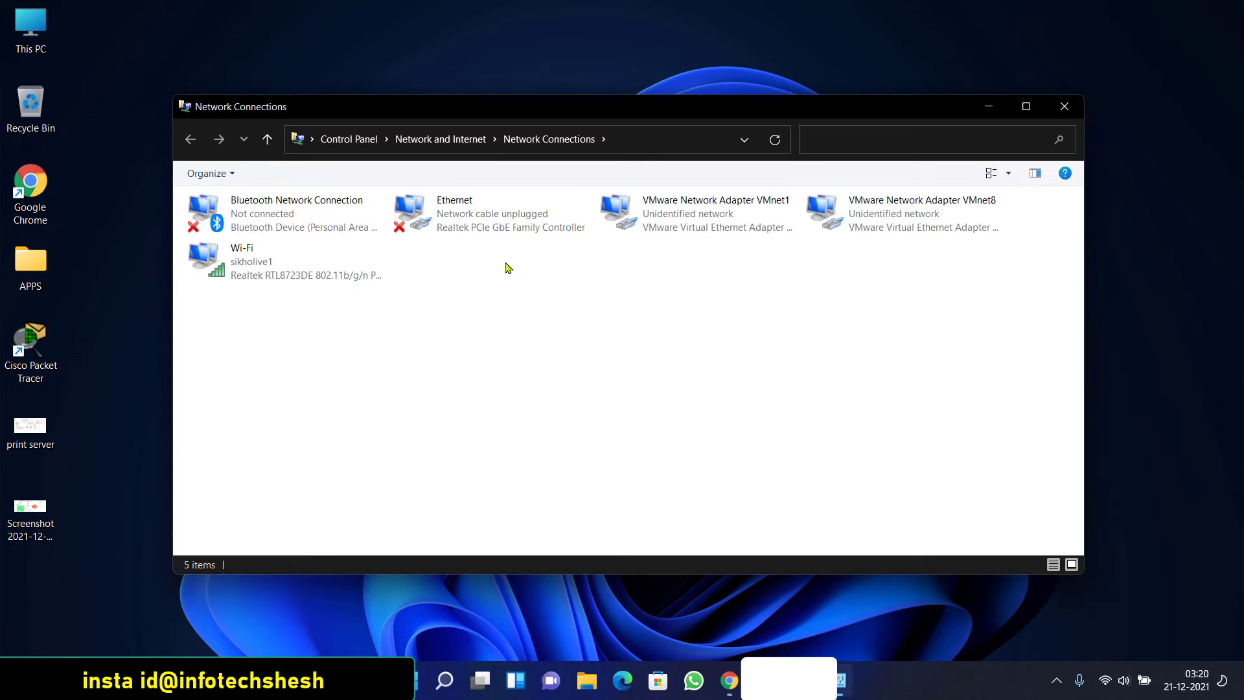
{"action": "left_click", "coordinate": [453, 230]}
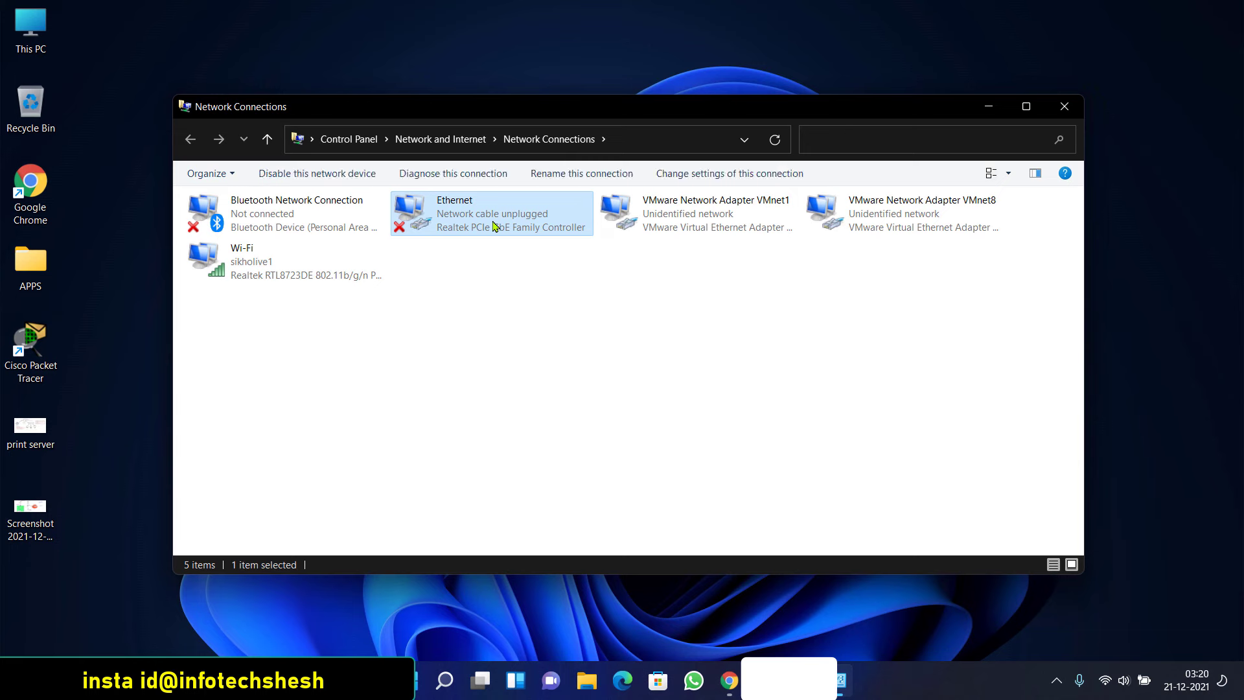
{"action": "double_click", "coordinate": [494, 226]}
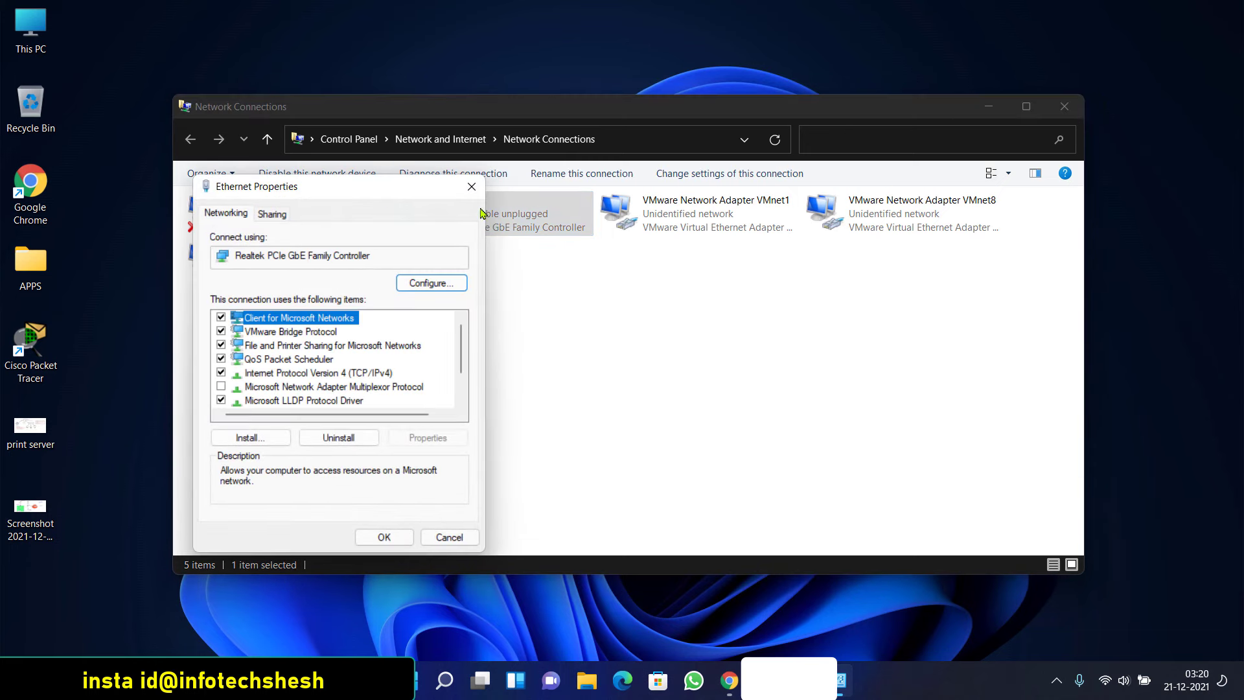
{"action": "left_click_drag", "start_coordinate": [382, 198], "coordinate": [384, 177]}
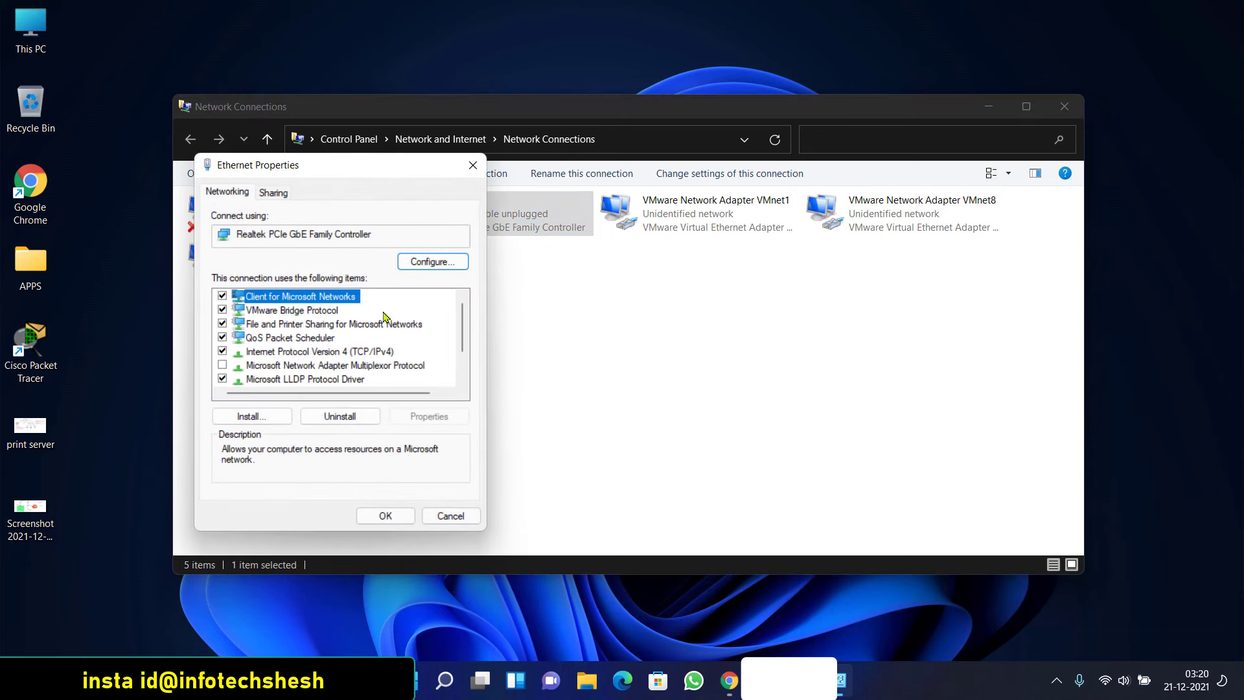
{"action": "left_click", "coordinate": [350, 354]}
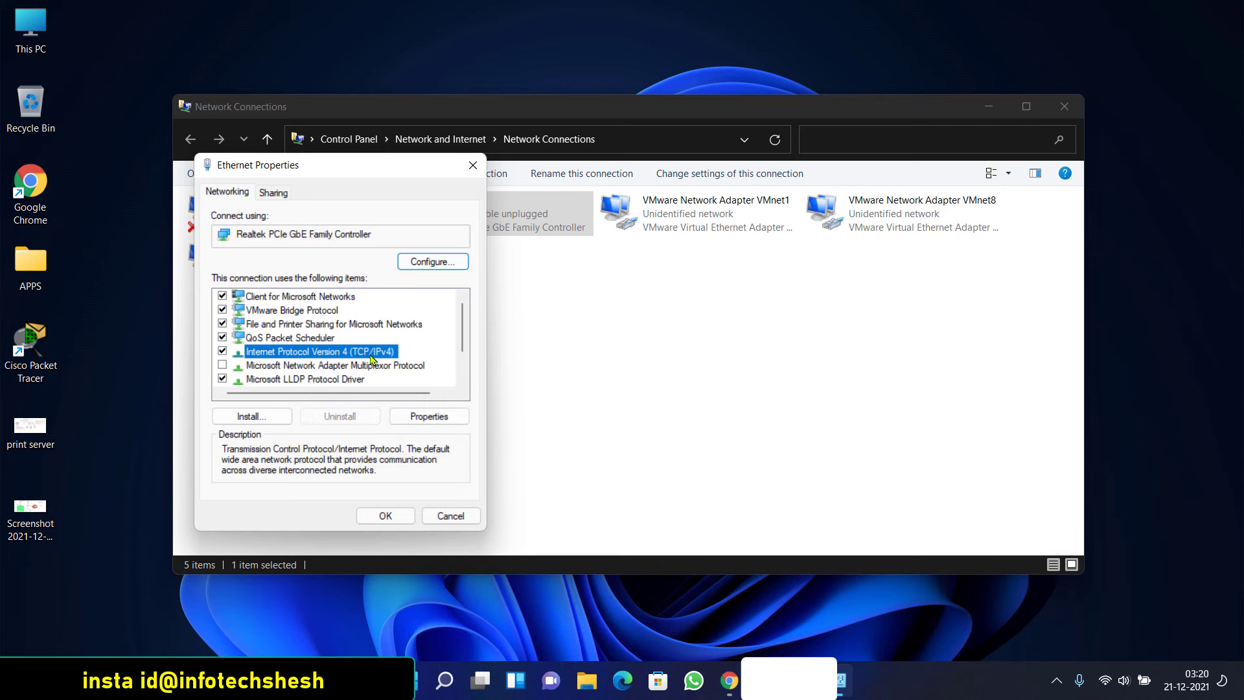
{"action": "left_click", "coordinate": [403, 418]}
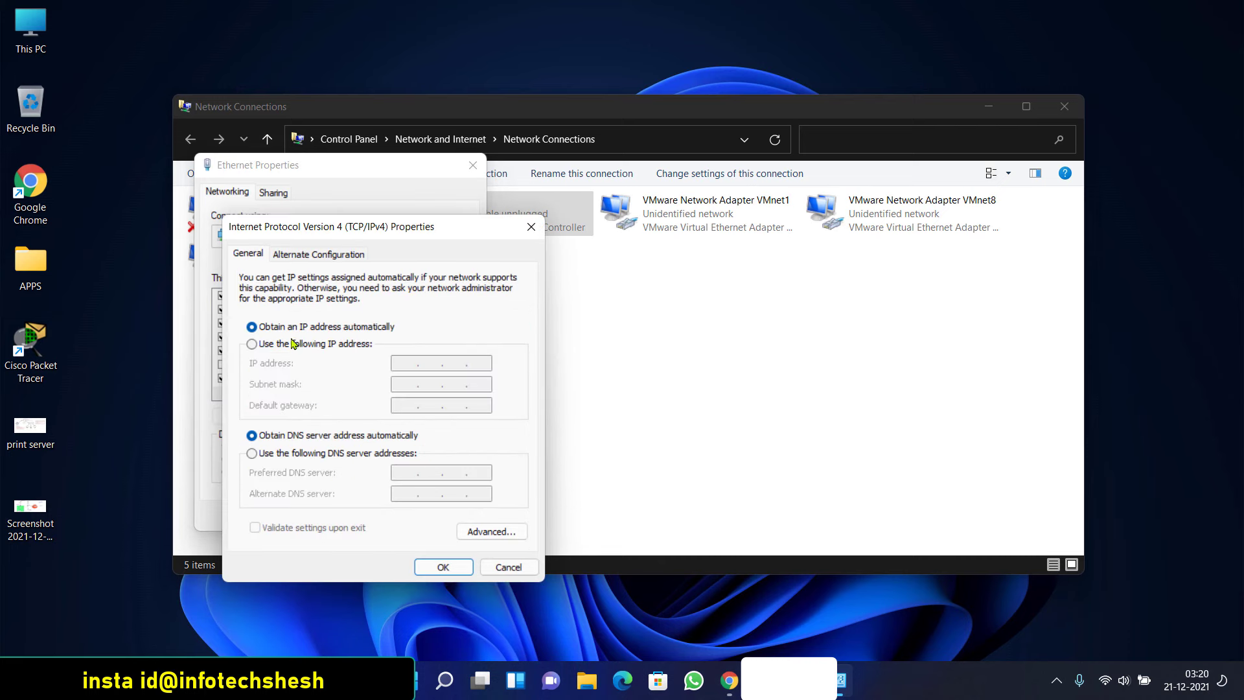
Fill in static IP 192.168.0.2, mask 255.255.255.0, gateway 192.168.0.1, then cancel the dialog
{"action": "left_click", "coordinate": [264, 344]}
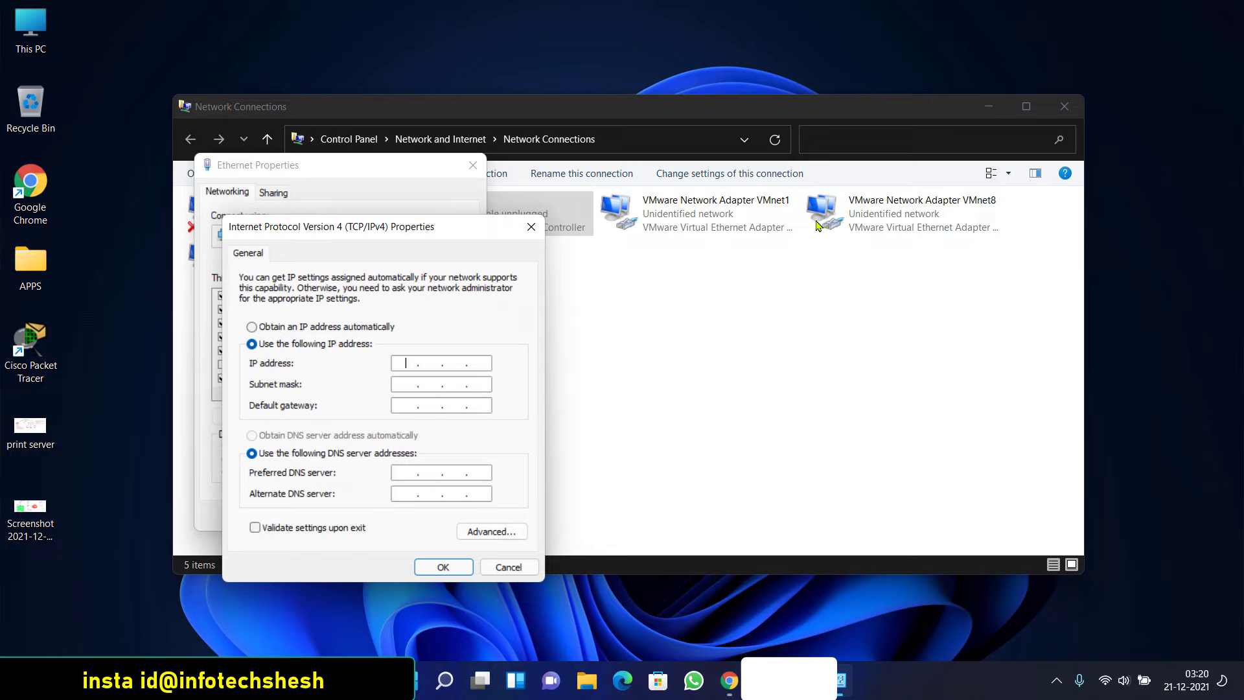
{"action": "type", "text": "192.168.0."}
{"action": "type", "text": "0"}
{"action": "type", "text": "1"}
{"action": "left_click", "coordinate": [409, 382]}
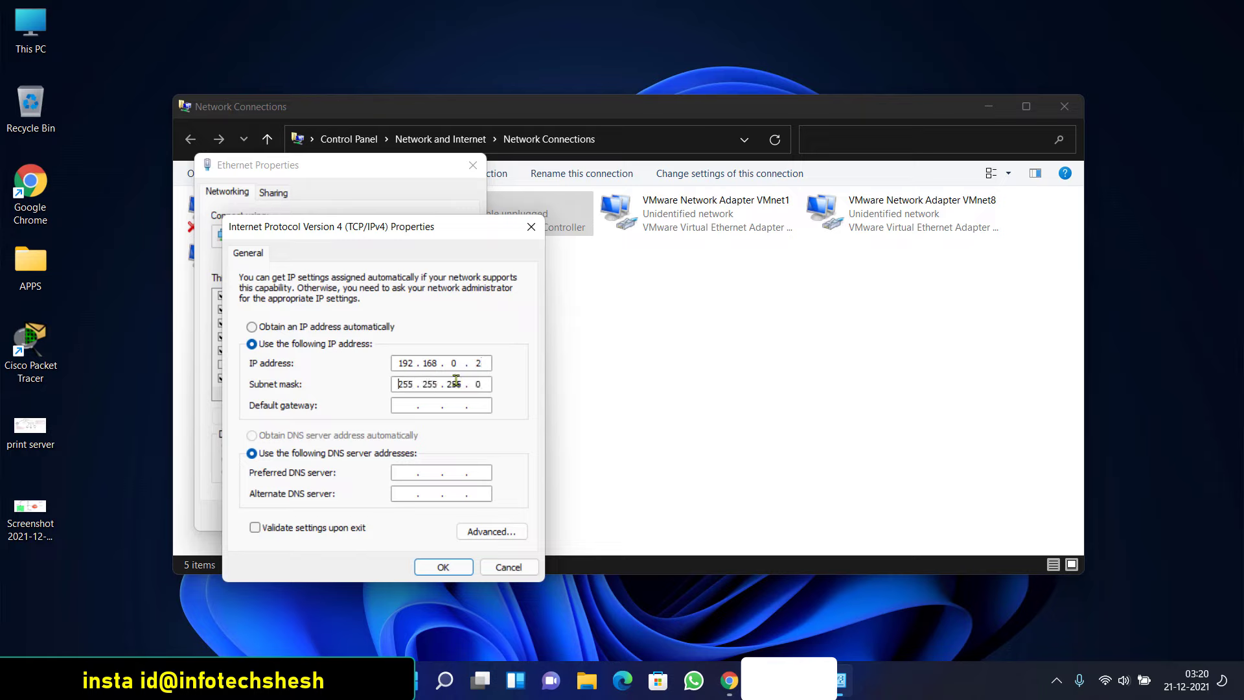
{"action": "left_click", "coordinate": [417, 403]}
{"action": "type", "text": "192 . 168 . 0 . 1"}
{"action": "left_click", "coordinate": [412, 472]}
{"action": "left_click", "coordinate": [507, 567]}
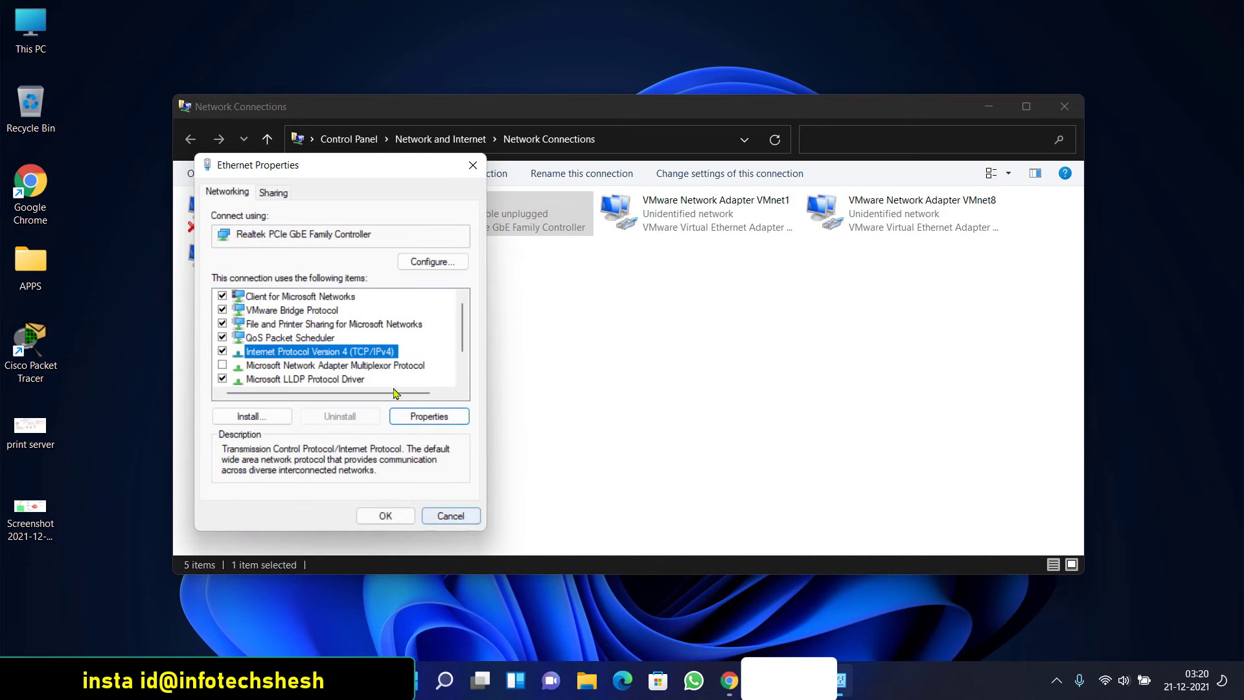
Reopen and cancel the IPv4 settings, then close Ethernet Properties and Network Connections
{"action": "double_click", "coordinate": [382, 356]}
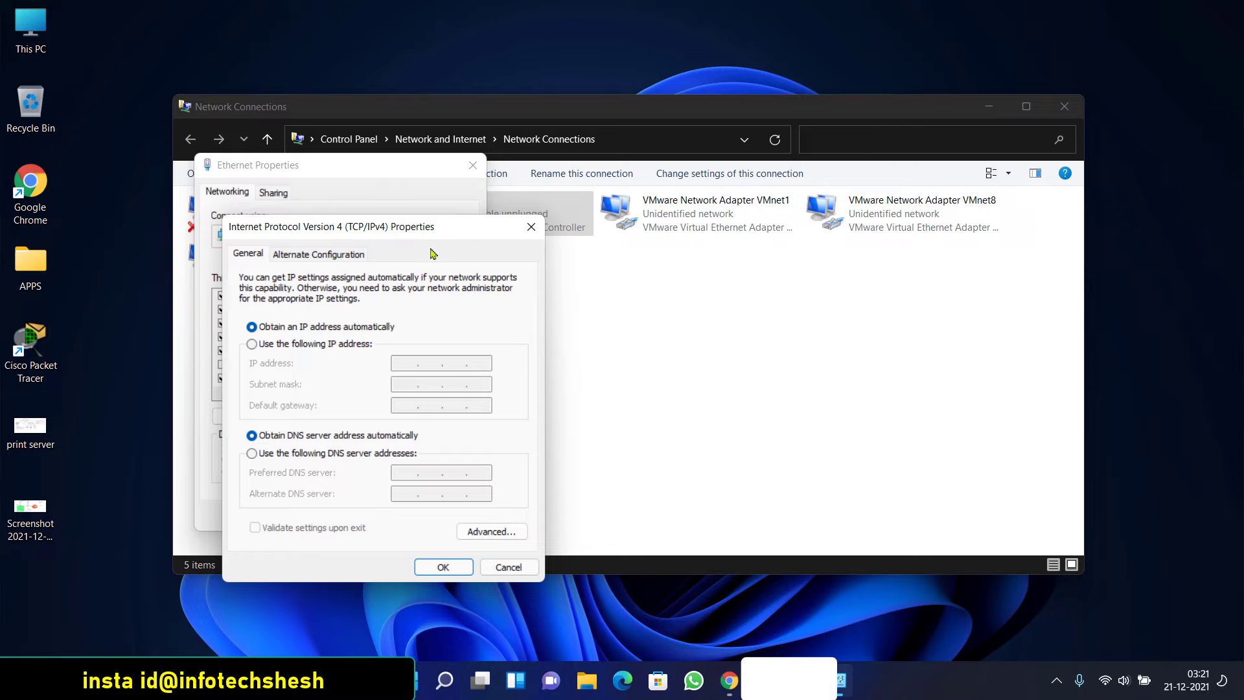
{"action": "left_click", "coordinate": [531, 226]}
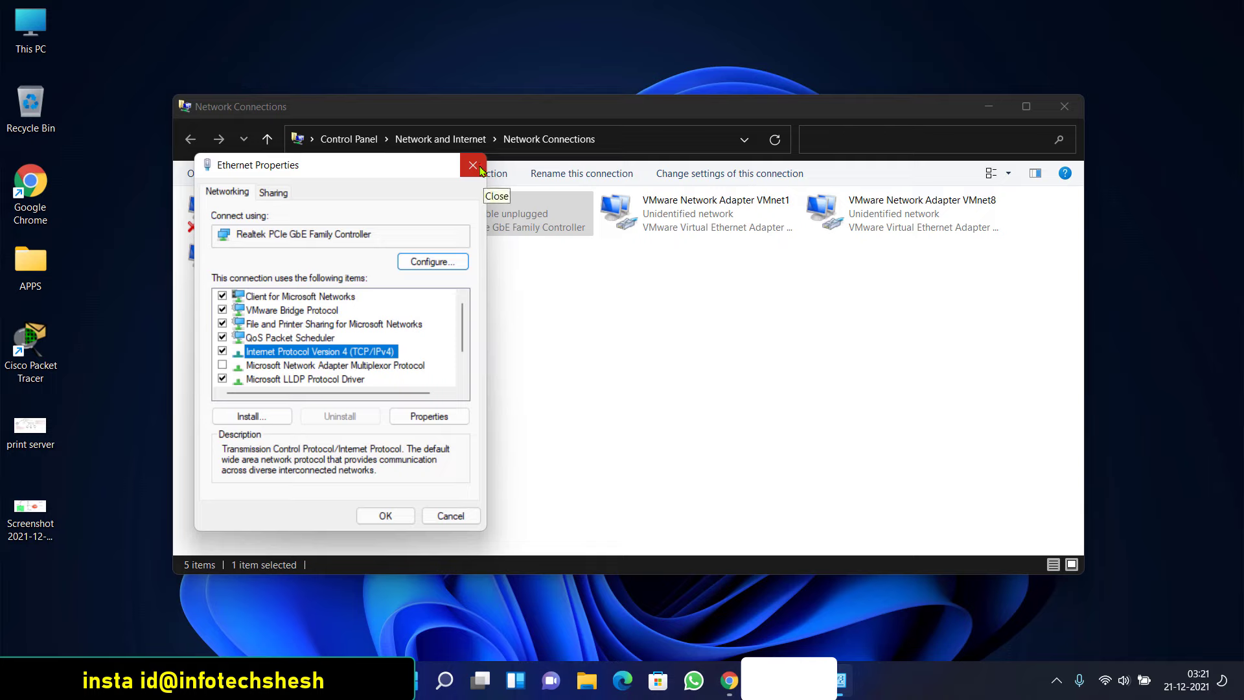
{"action": "left_click", "coordinate": [479, 167]}
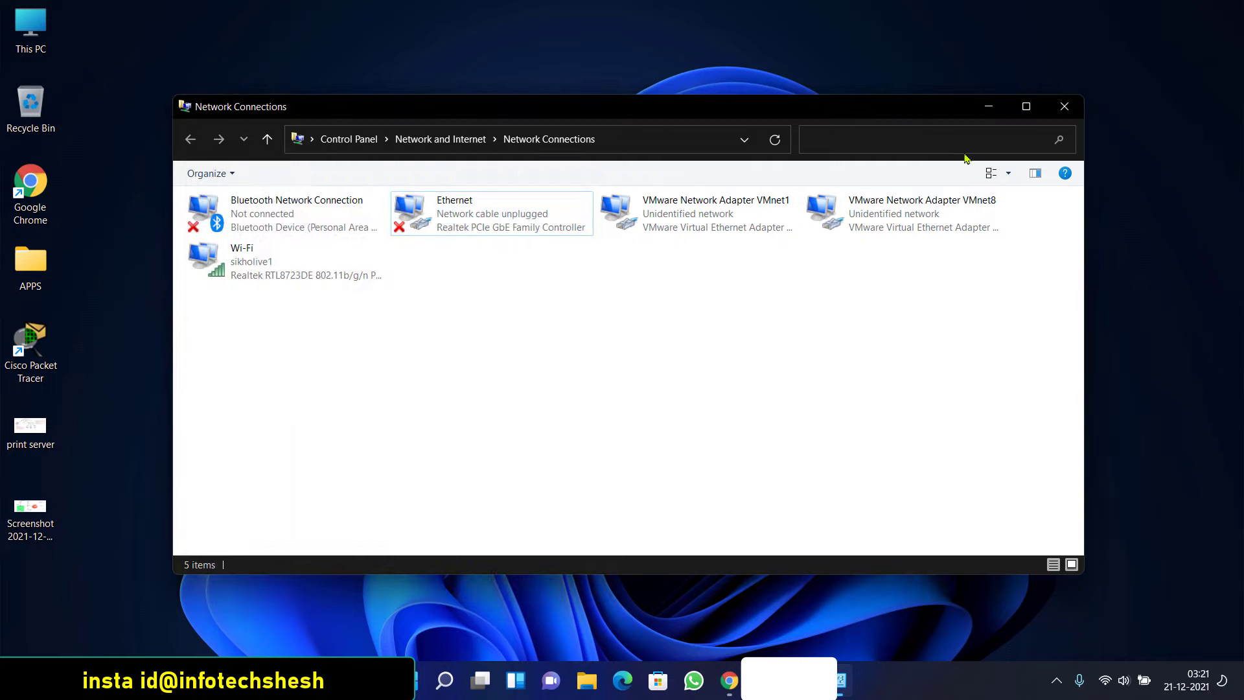
{"action": "left_click", "coordinate": [1063, 108]}
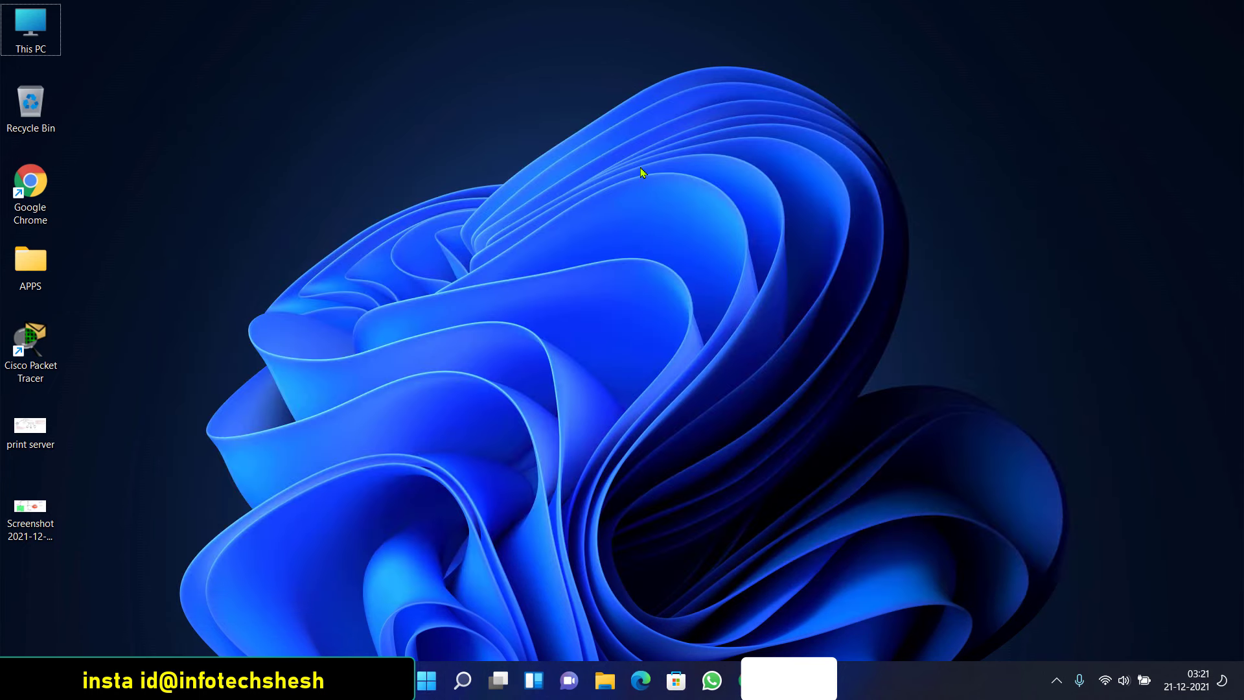
{"action": "right_click", "coordinate": [469, 226]}
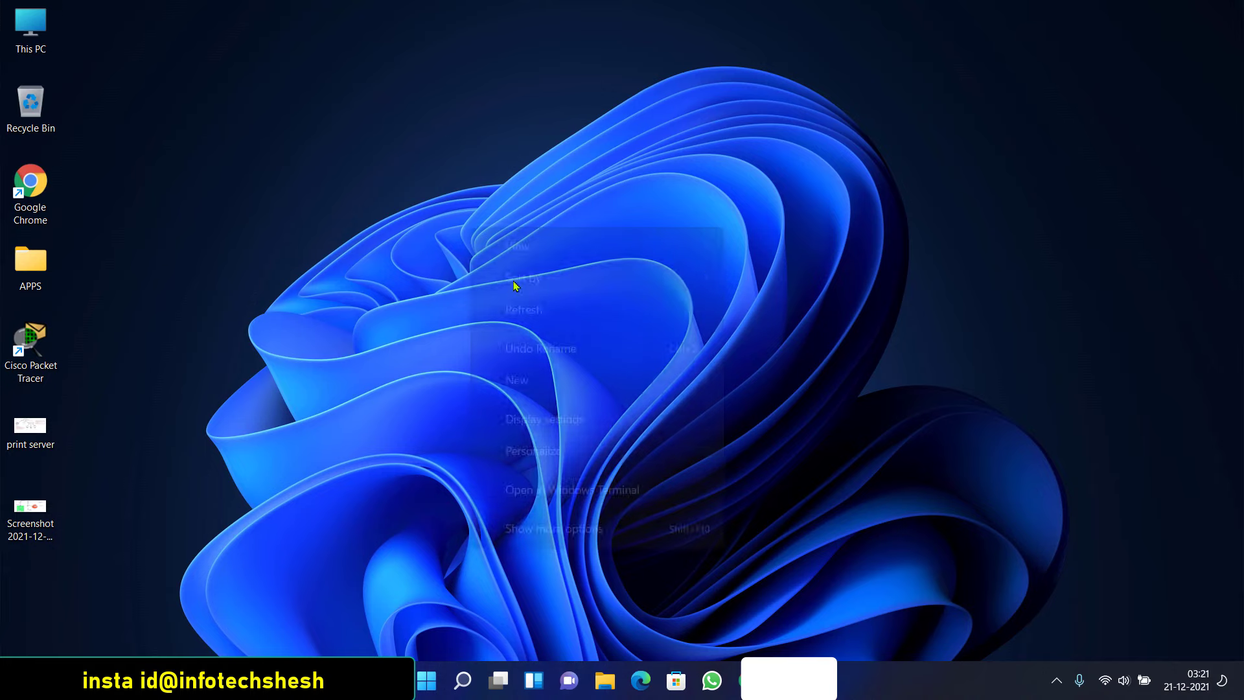
{"action": "left_click", "coordinate": [532, 292]}
{"action": "right_click", "coordinate": [380, 228]}
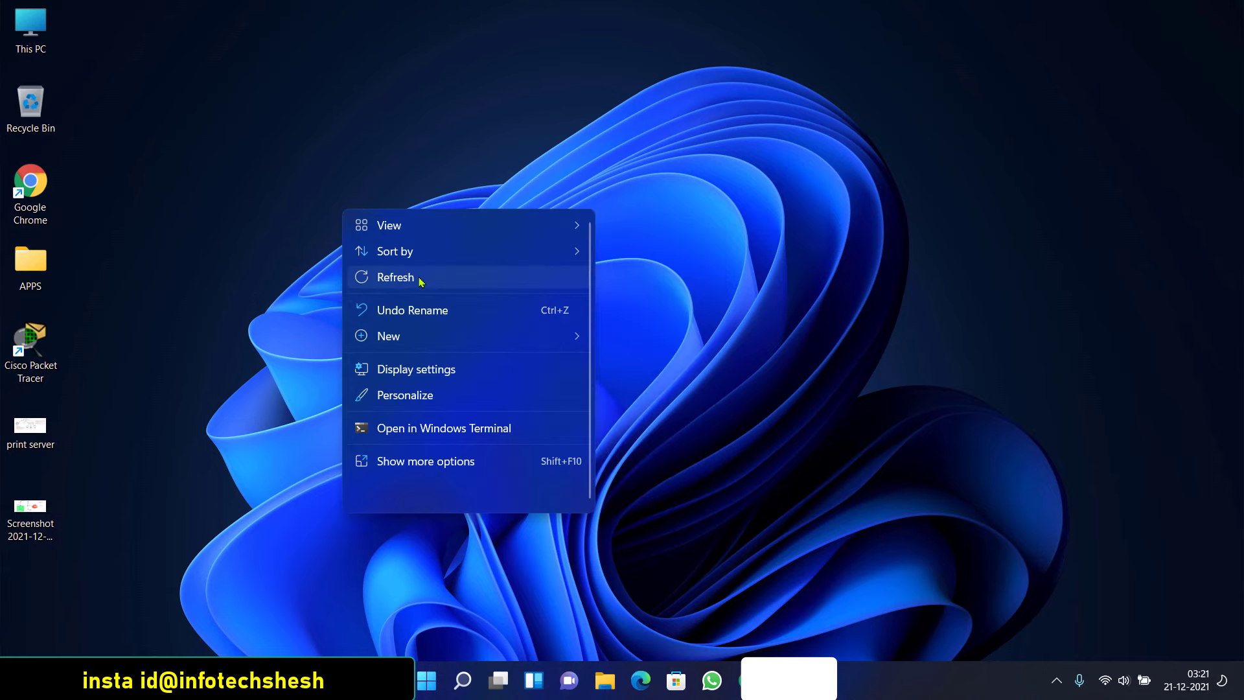
{"action": "left_click", "coordinate": [418, 278]}
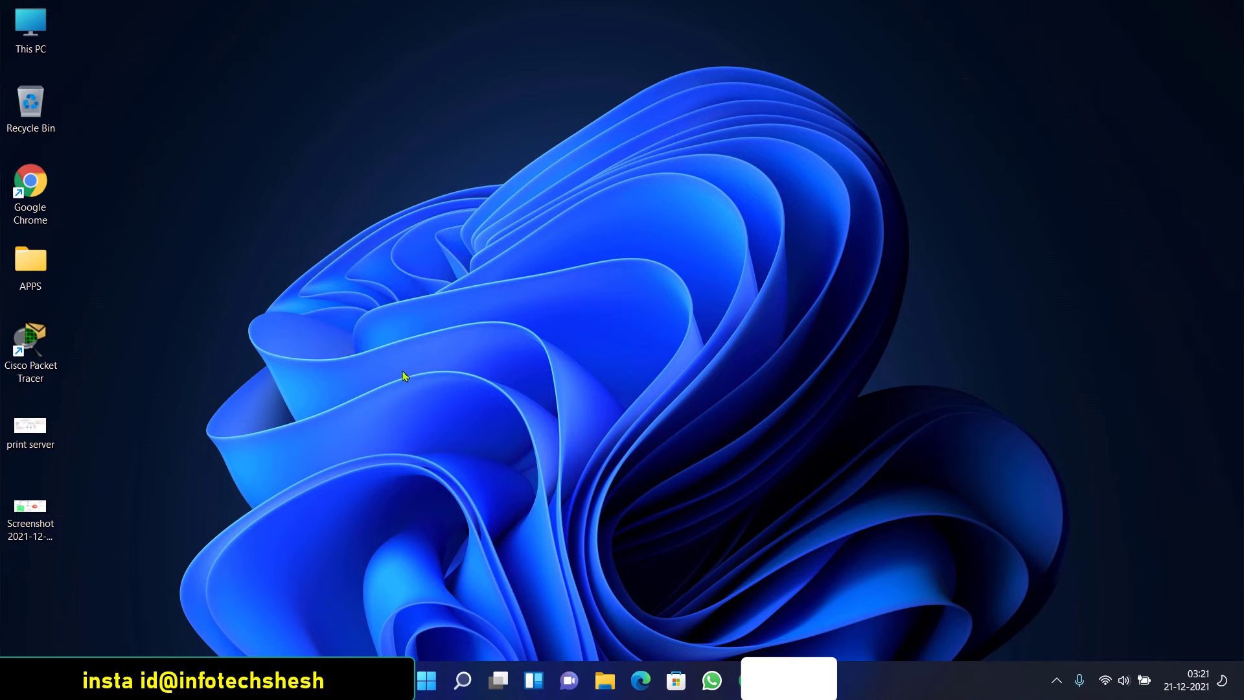
{"action": "right_click", "coordinate": [293, 156]}
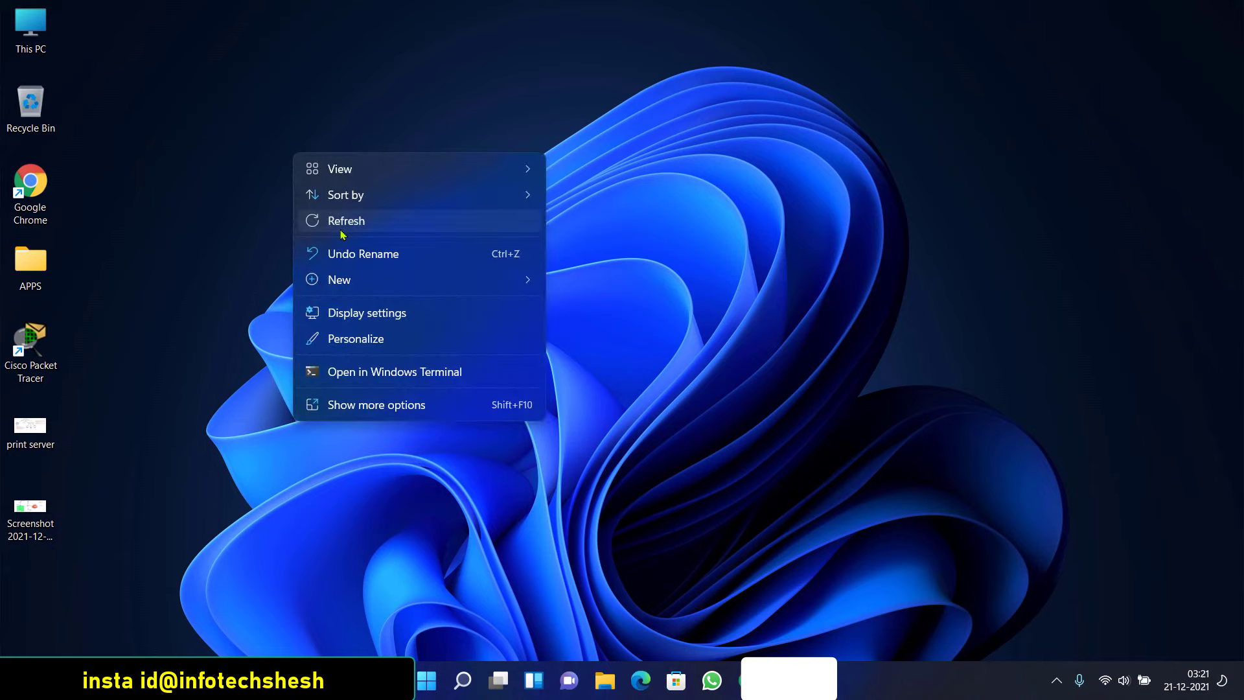
{"action": "left_click", "coordinate": [342, 233]}
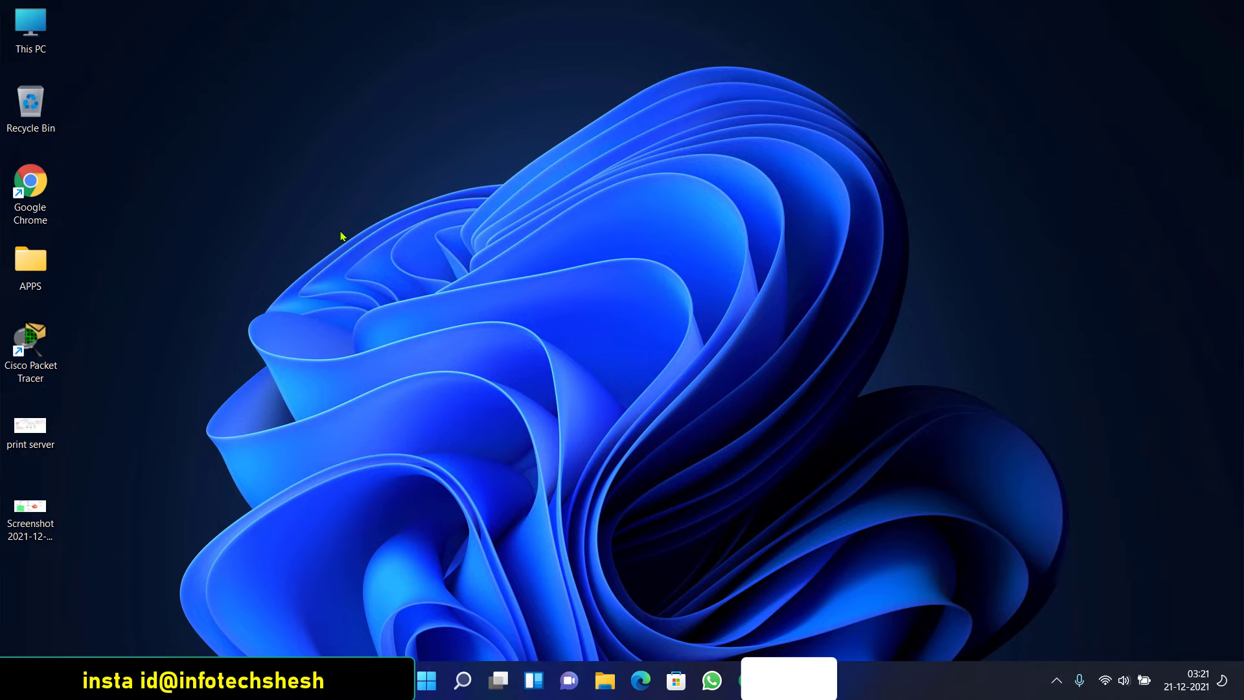
Open This PC's Properties to view the System > About specs and its domain or workgroup settings
{"action": "double_click", "coordinate": [32, 30]}
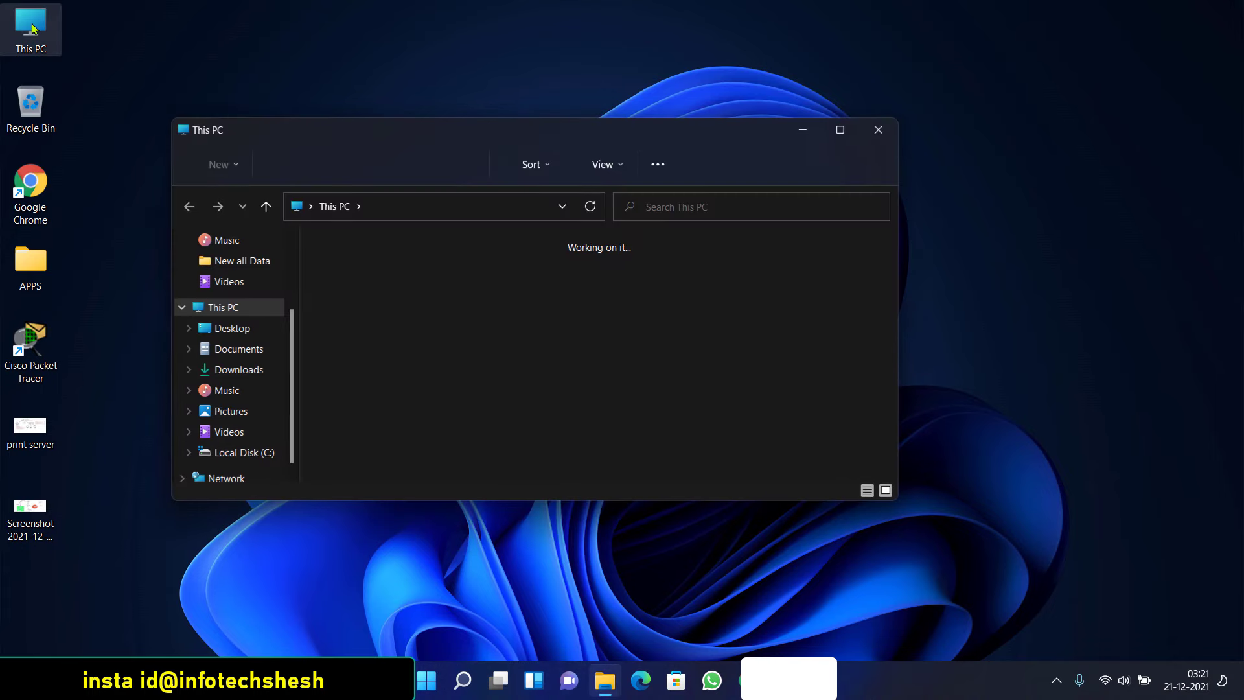
{"action": "right_click", "coordinate": [748, 458]}
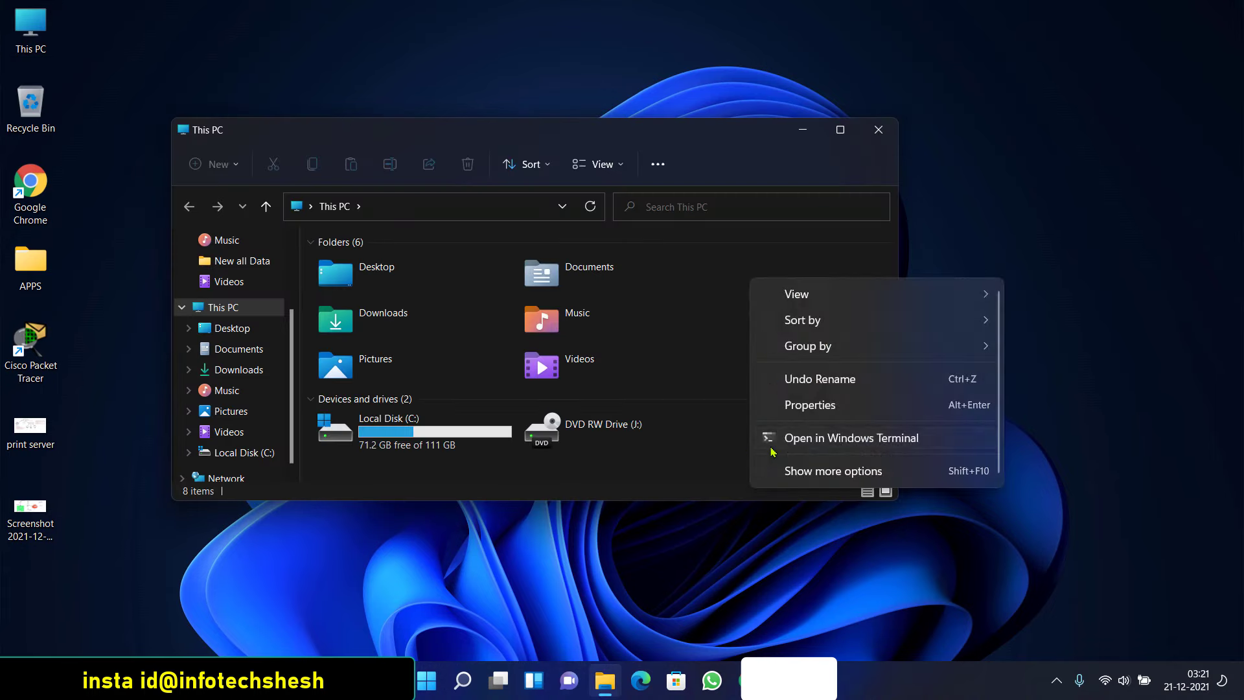
{"action": "left_click", "coordinate": [760, 400]}
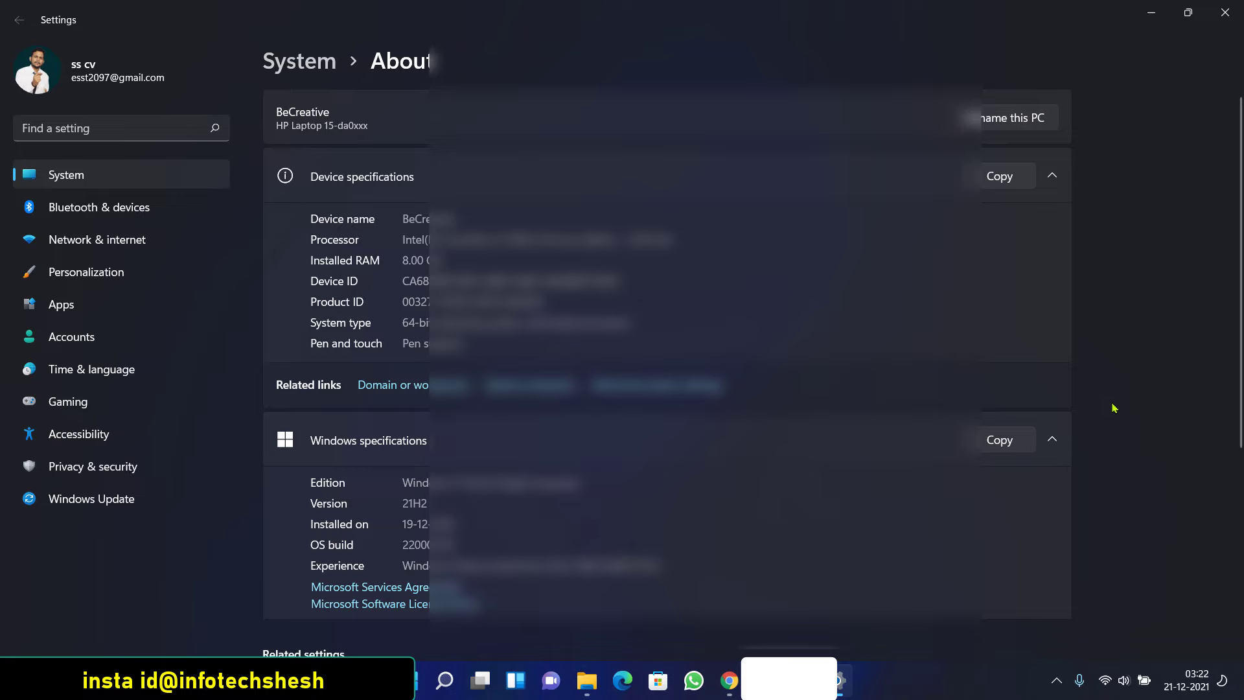
{"action": "scroll", "coordinate": [1101, 307], "scroll_direction": "down", "scroll_amount": 5}
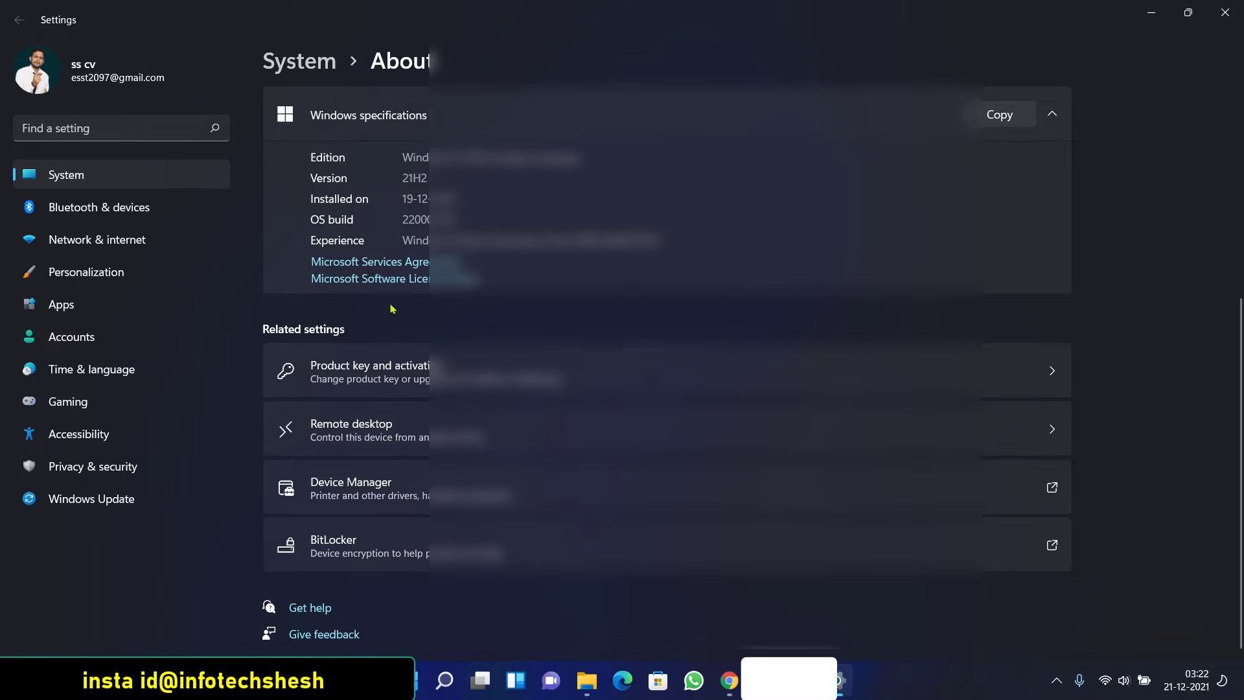
{"action": "scroll", "coordinate": [391, 309], "scroll_direction": "up", "scroll_amount": 5}
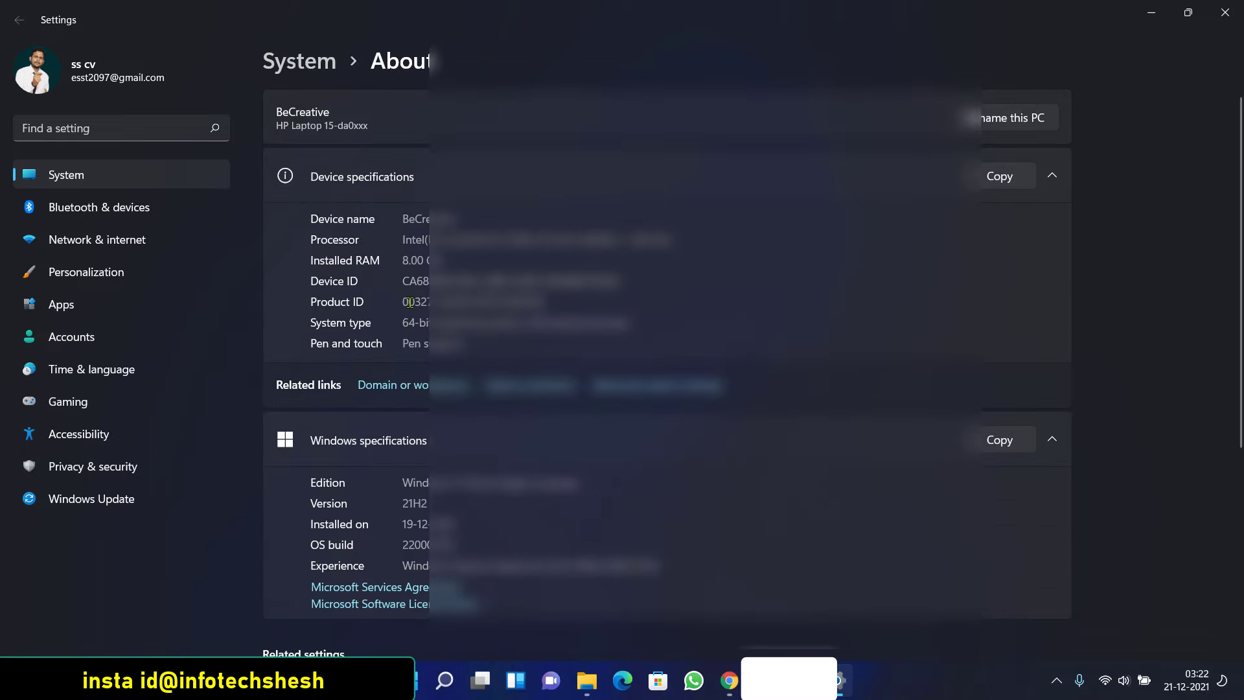
{"action": "left_click", "coordinate": [408, 388]}
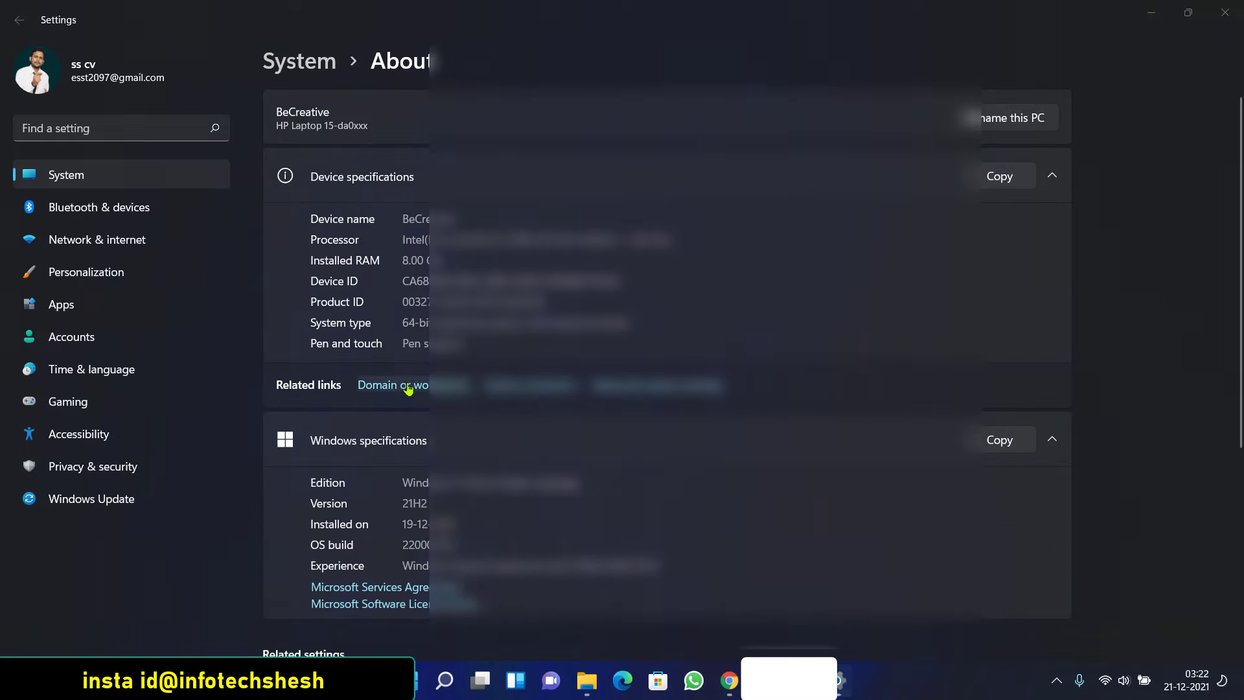
{"action": "left_click", "coordinate": [389, 317]}
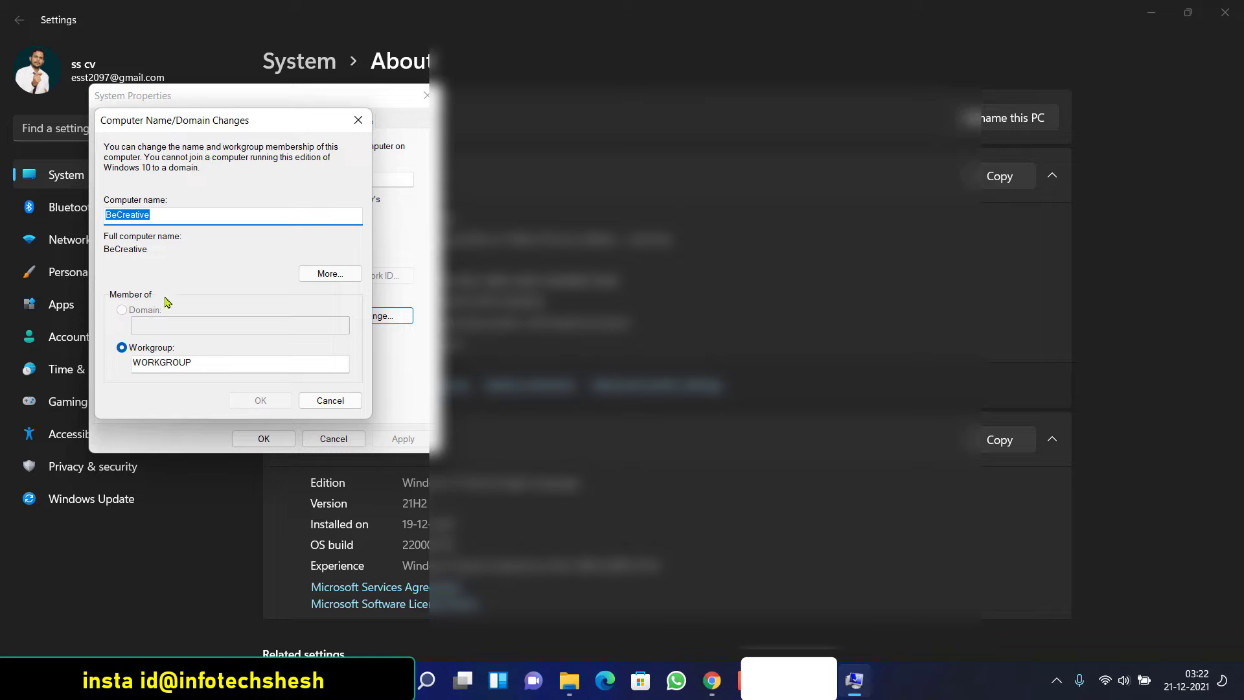
{"action": "left_click", "coordinate": [324, 400]}
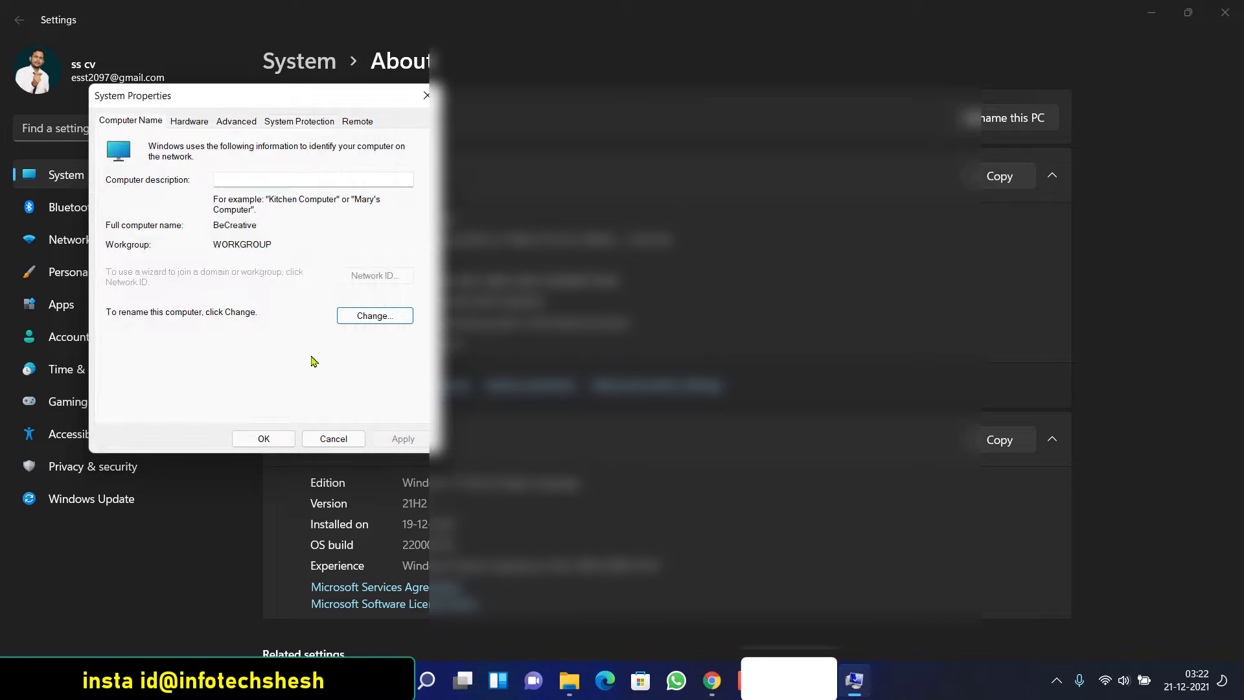
{"action": "left_click", "coordinate": [327, 438]}
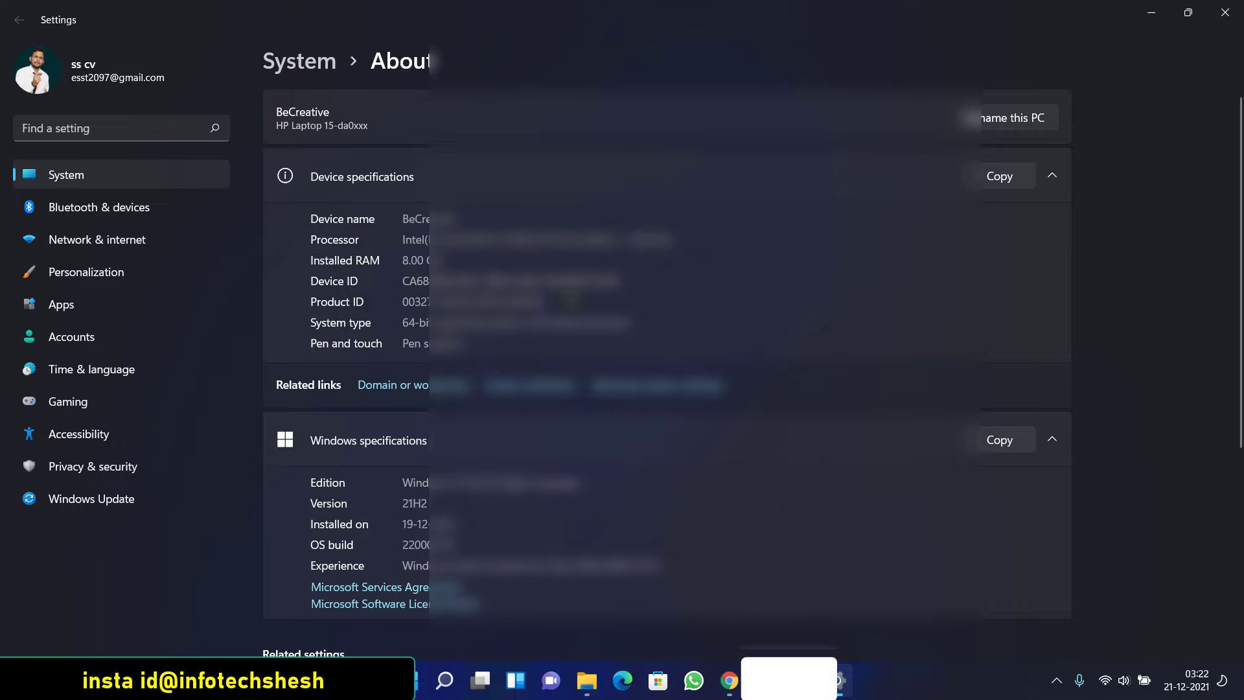
Close the Settings About page and the This PC window
{"action": "left_click_drag", "start_coordinate": [551, 302], "coordinate": [387, 302]}
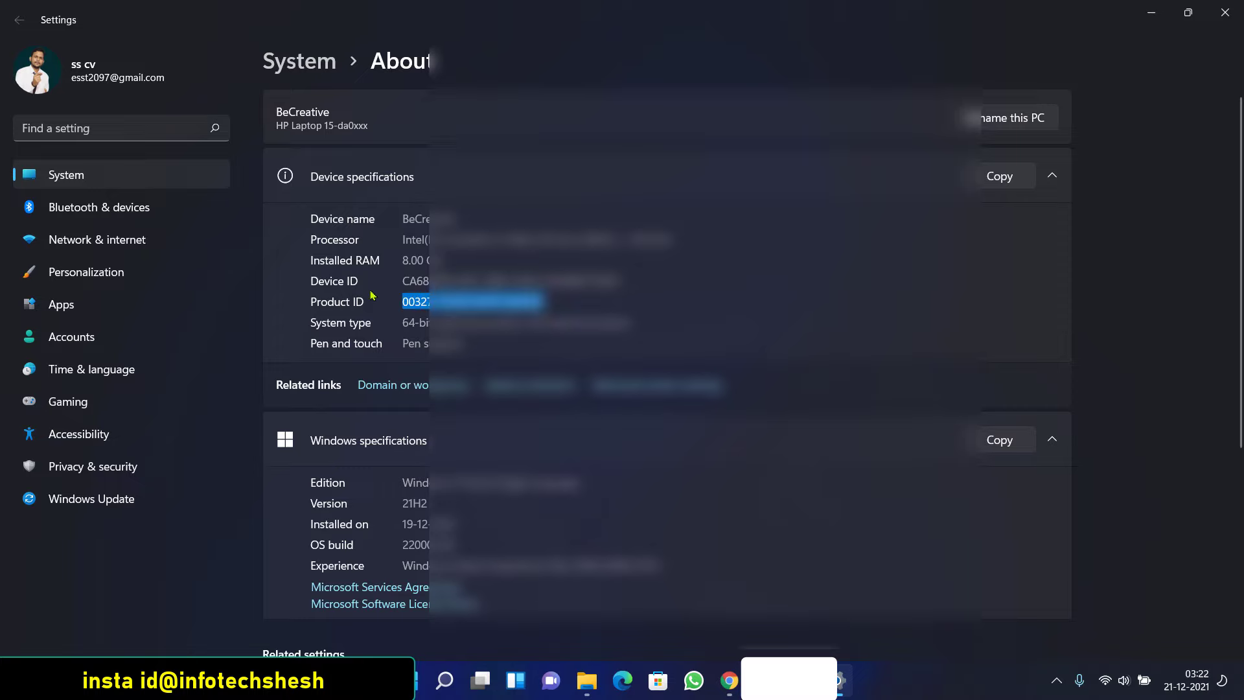
{"action": "left_click", "coordinate": [402, 274]}
{"action": "scroll", "coordinate": [1030, 101], "scroll_direction": "down", "scroll_amount": 5}
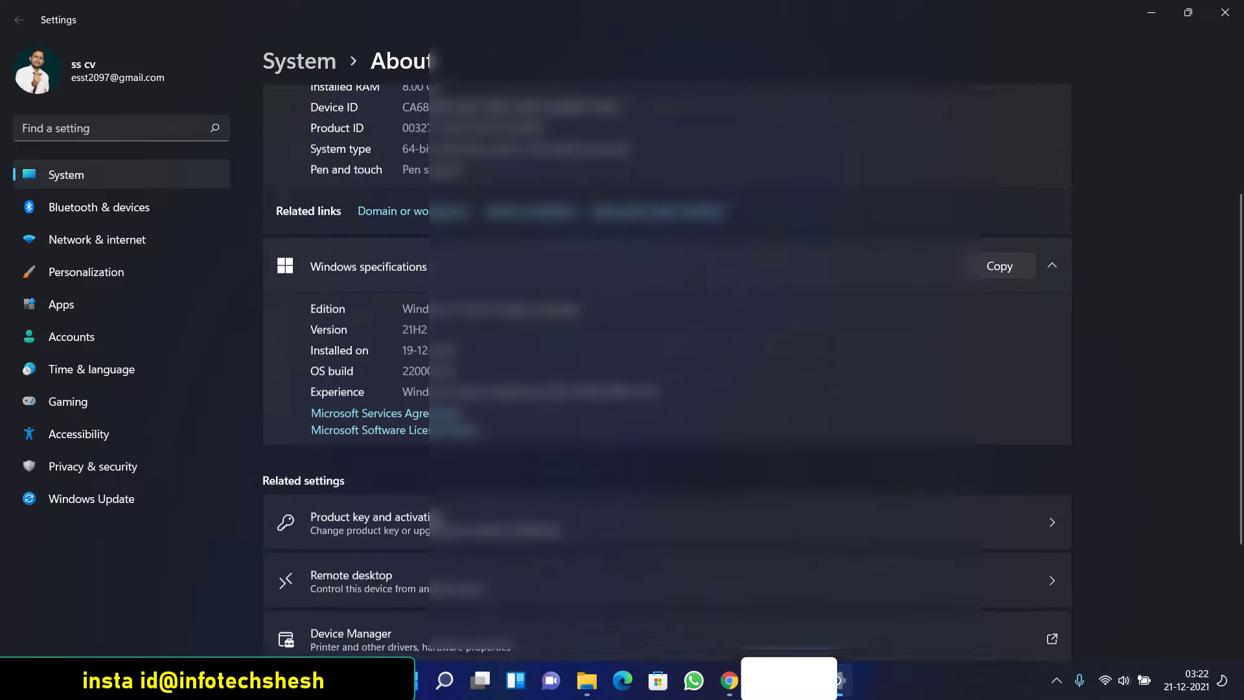
{"action": "scroll", "coordinate": [1030, 101], "scroll_direction": "up", "scroll_amount": 5}
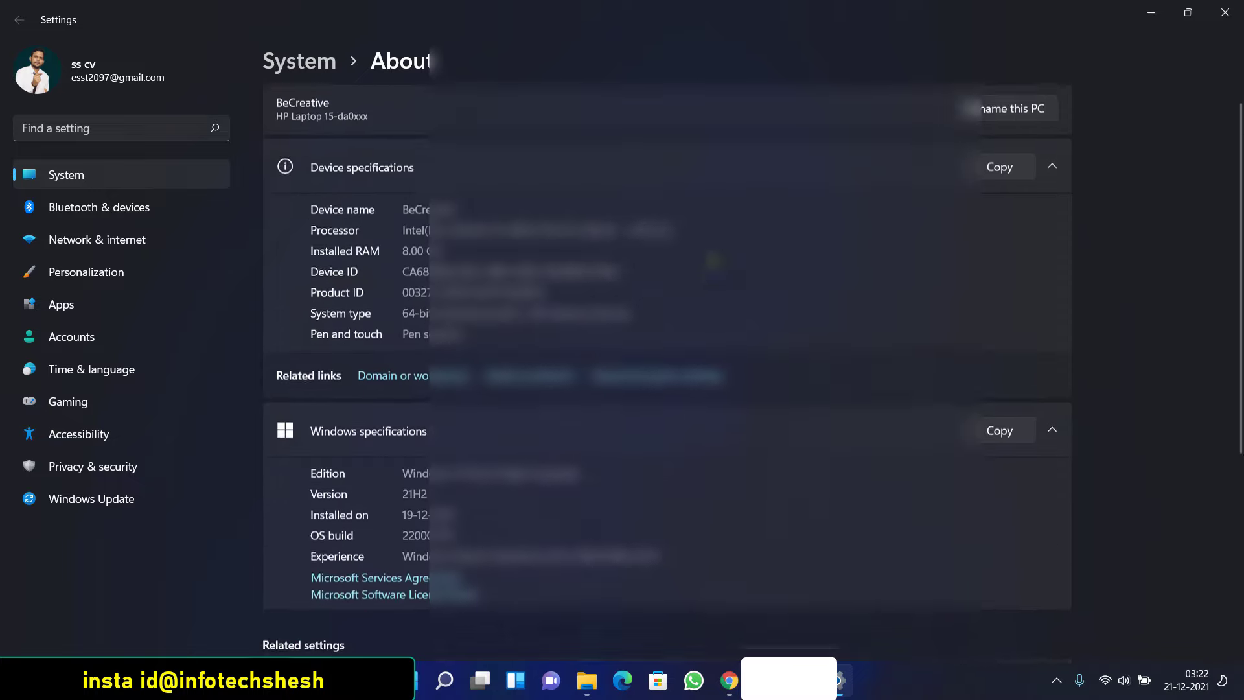
{"action": "left_click", "coordinate": [1225, 12]}
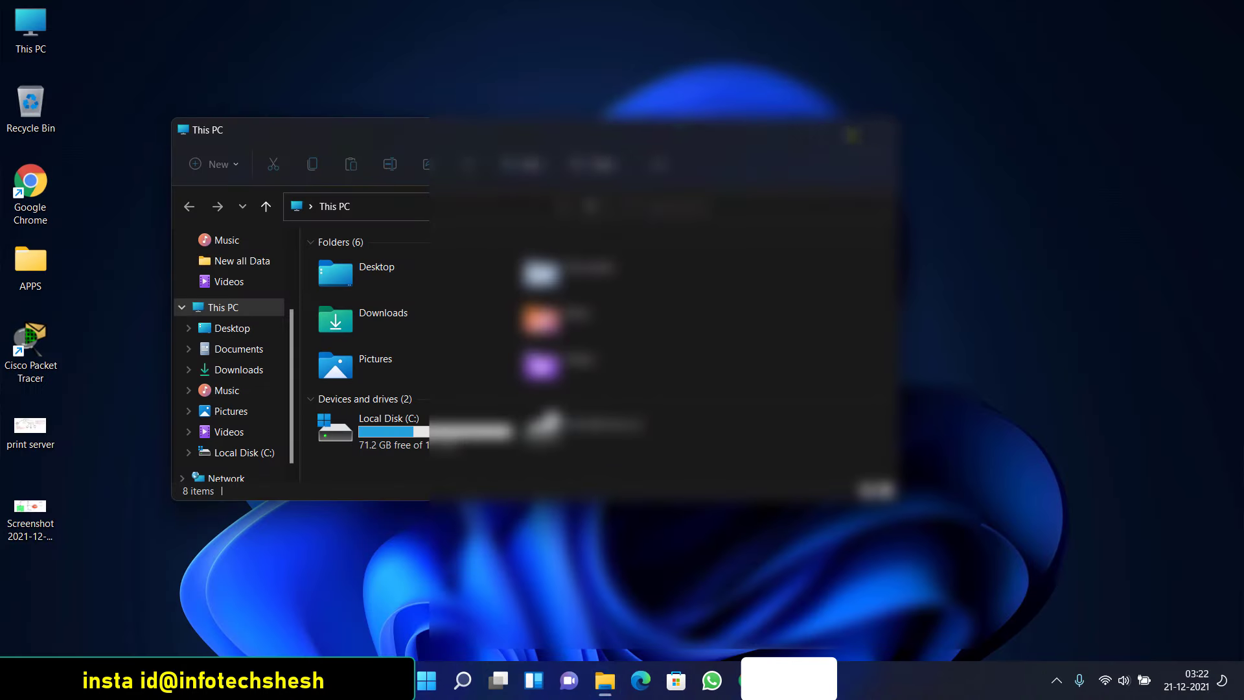
{"action": "left_click", "coordinate": [879, 130]}
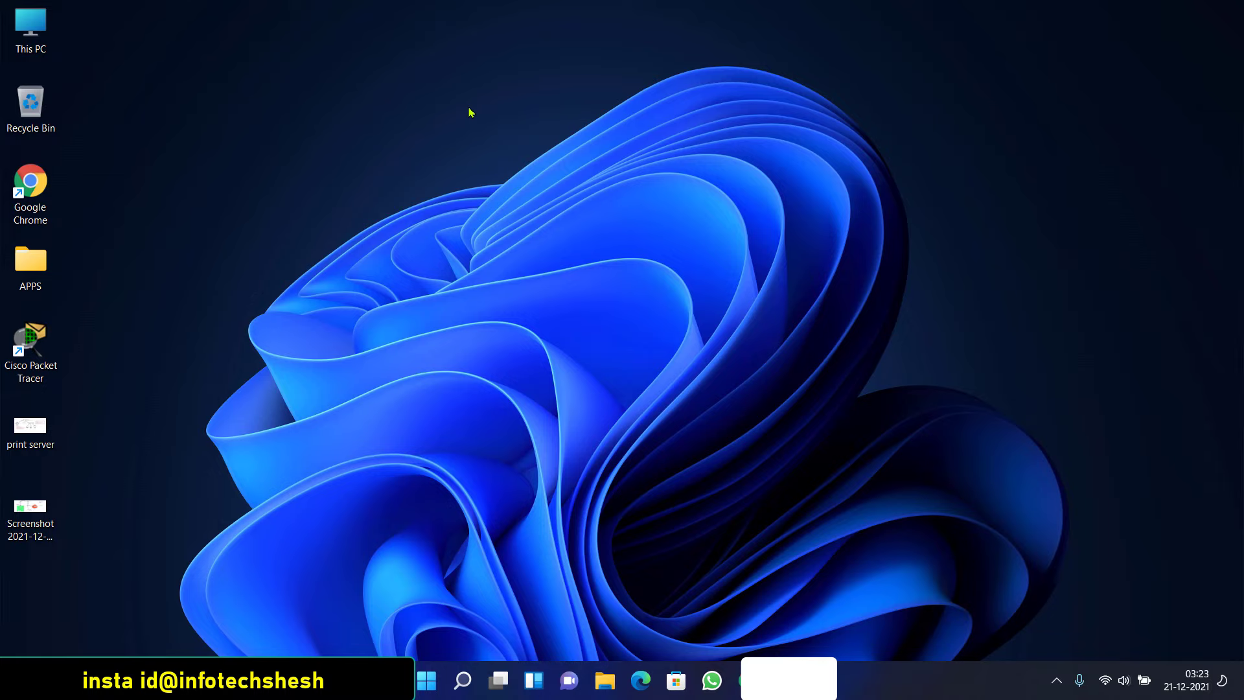
Refresh the desktop twice from its context menu
{"action": "right_click", "coordinate": [360, 117]}
{"action": "left_click", "coordinate": [418, 188]}
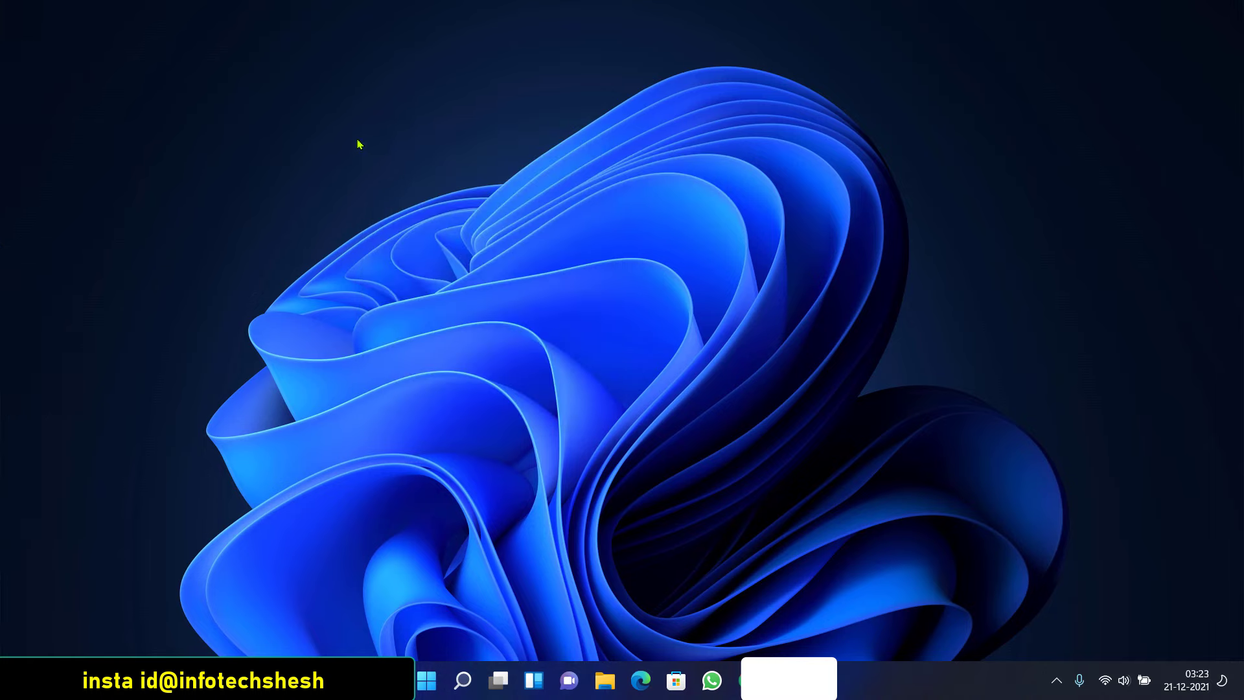
{"action": "right_click", "coordinate": [339, 128]}
{"action": "left_click", "coordinate": [395, 196]}
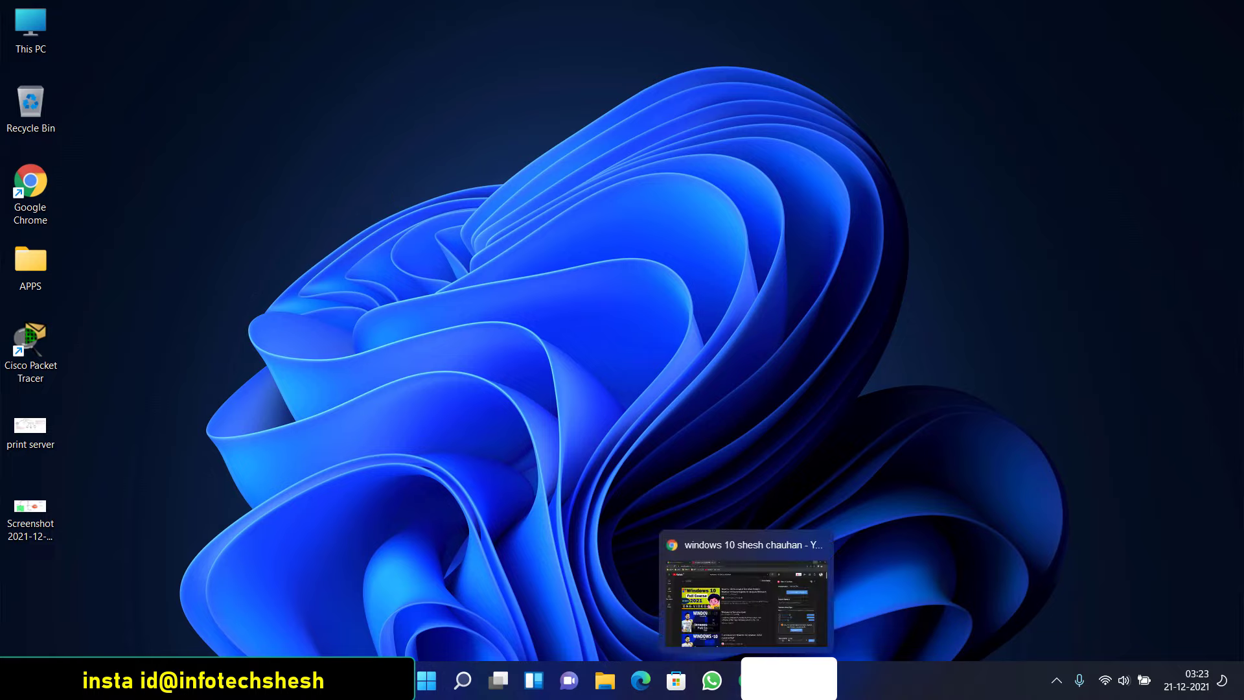
{"action": "left_click", "coordinate": [739, 681]}
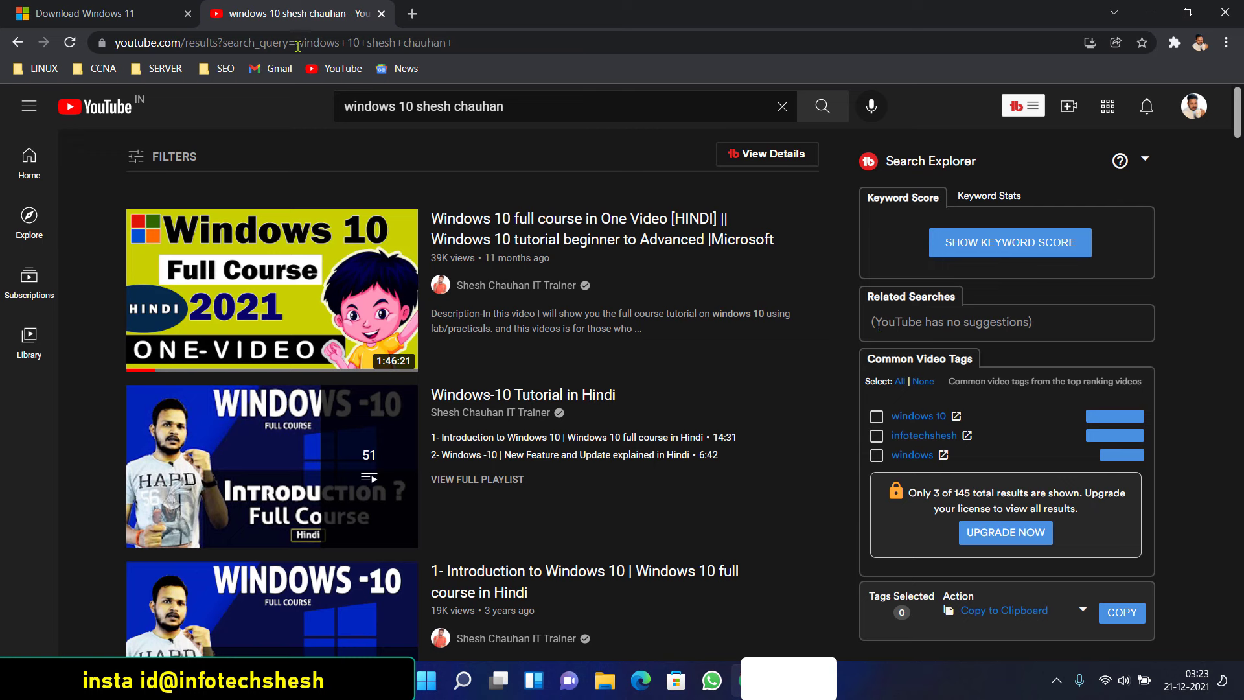
{"action": "left_click", "coordinate": [17, 42]}
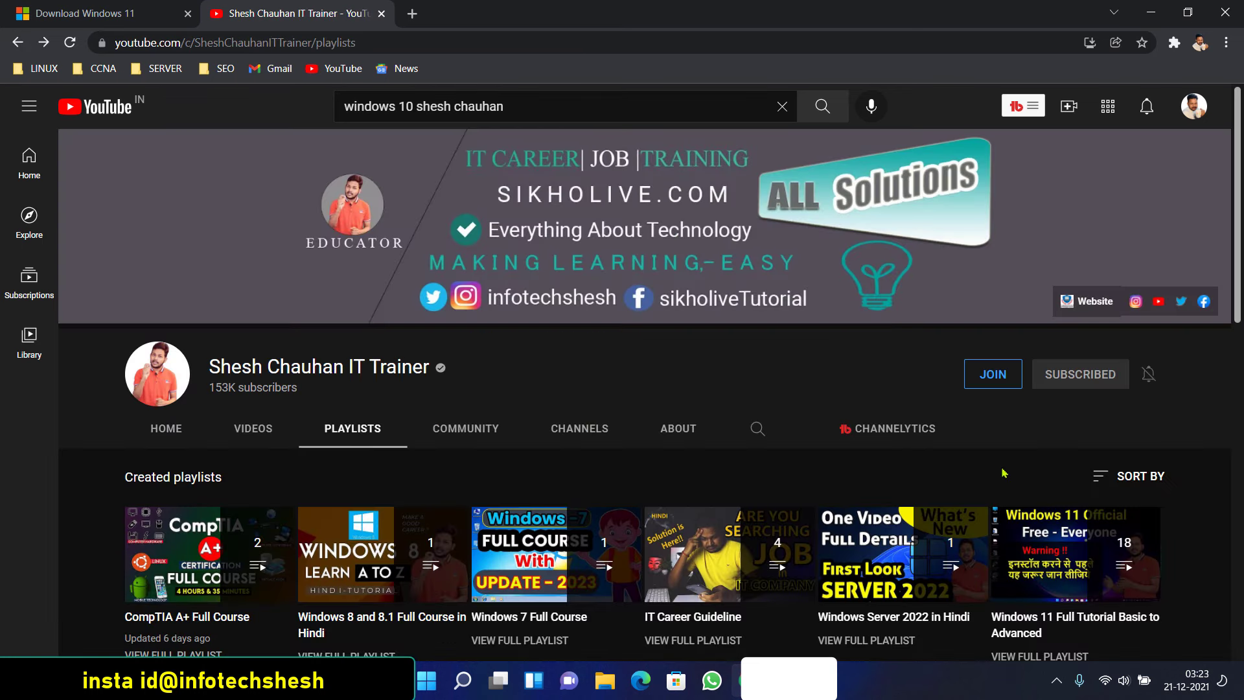
{"action": "mouse_move", "coordinate": [1037, 577]}
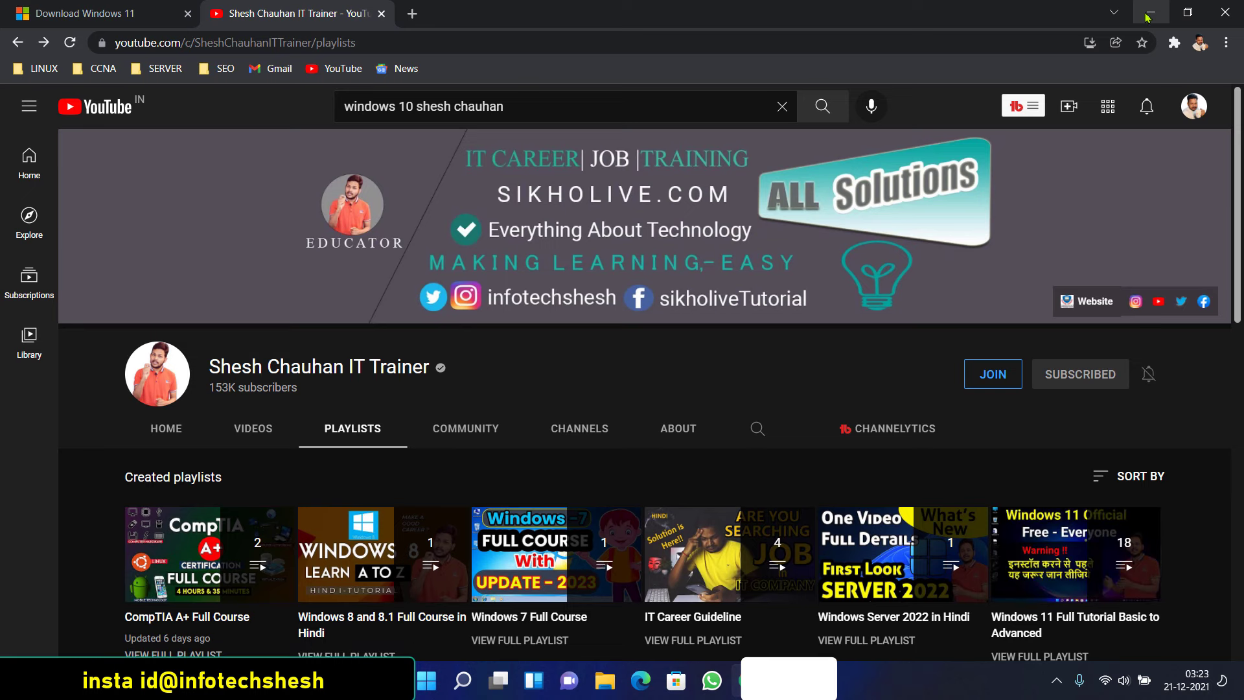
{"action": "left_click", "coordinate": [1147, 14]}
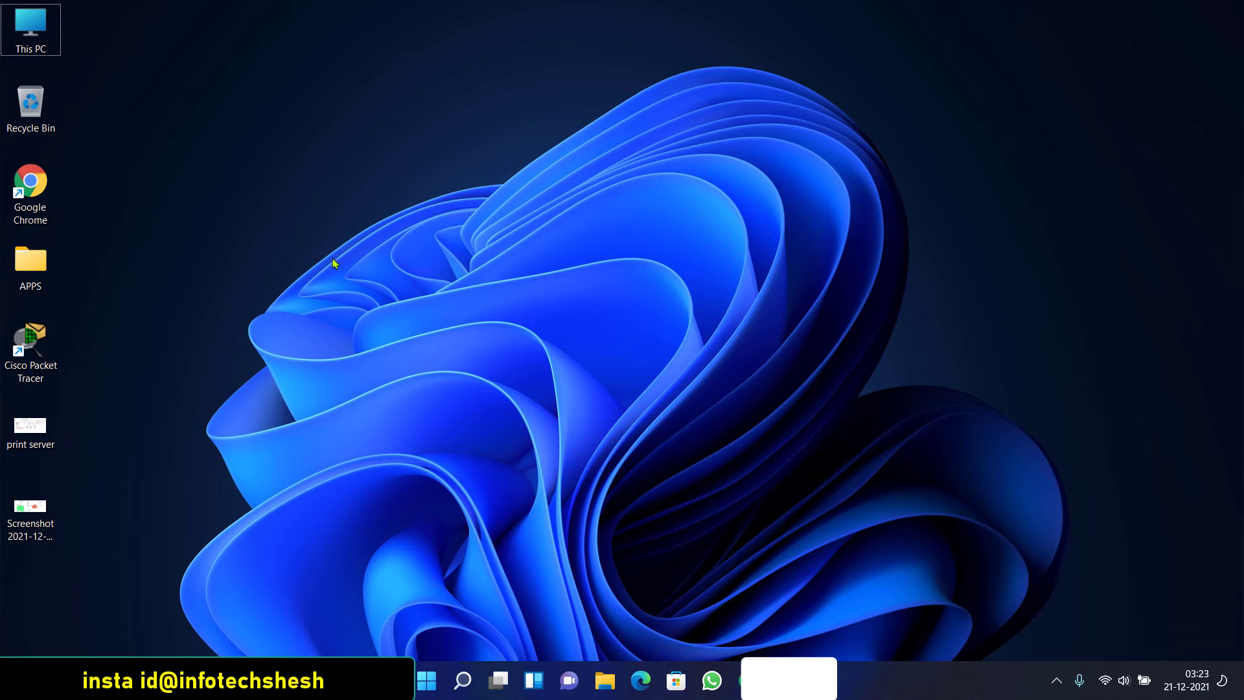
{"action": "right_click", "coordinate": [333, 262]}
{"action": "left_click", "coordinate": [344, 279]}
Launch Settings with Win+I and go Privacy & security > Windows Security > Firewall & network protection
{"action": "left_click", "coordinate": [426, 680]}
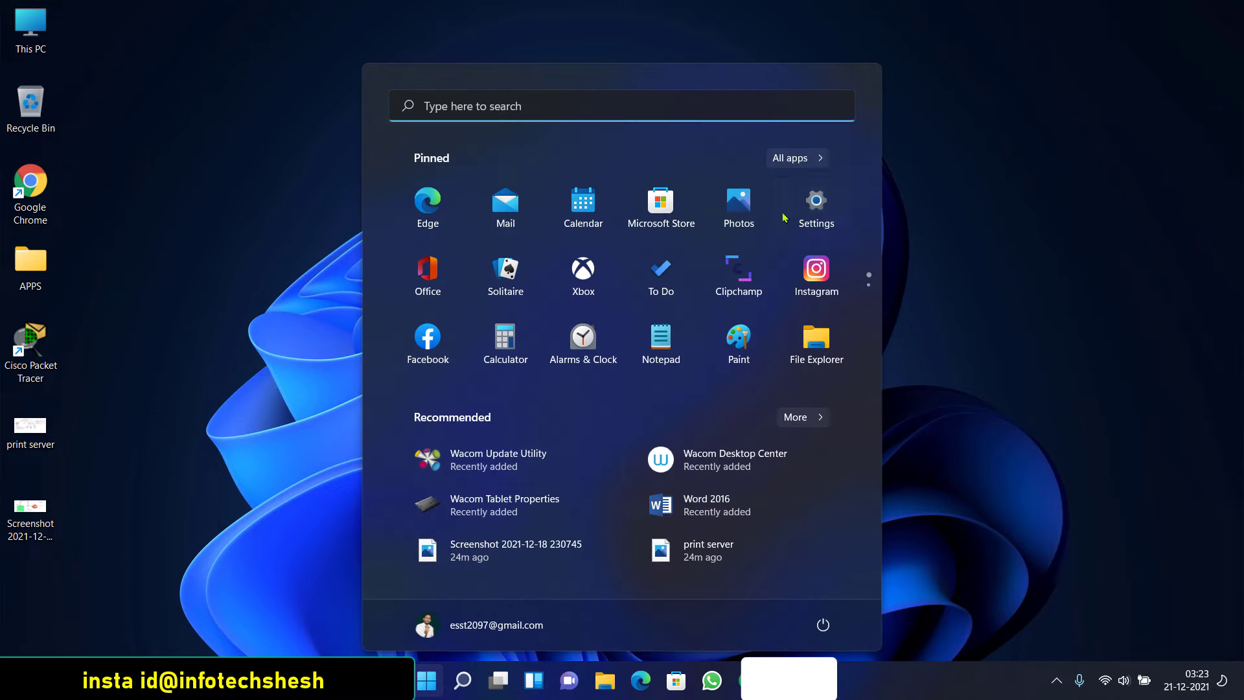
{"action": "key", "text": "super+i"}
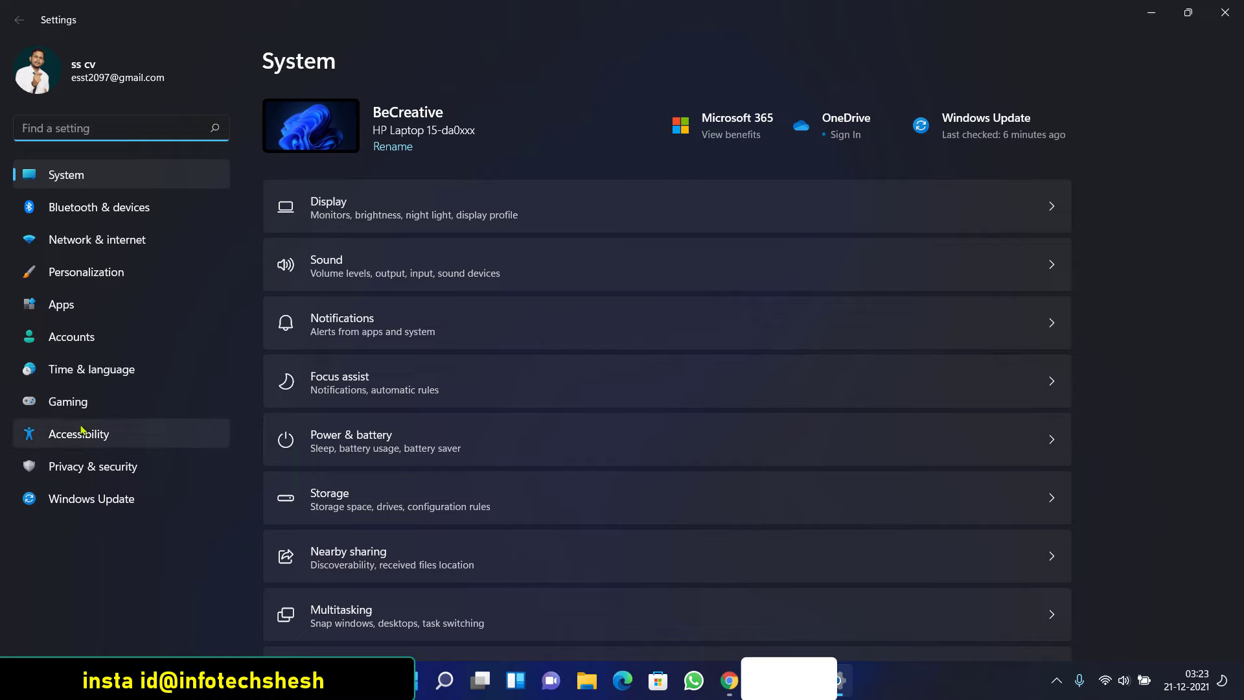
{"action": "left_click", "coordinate": [99, 467]}
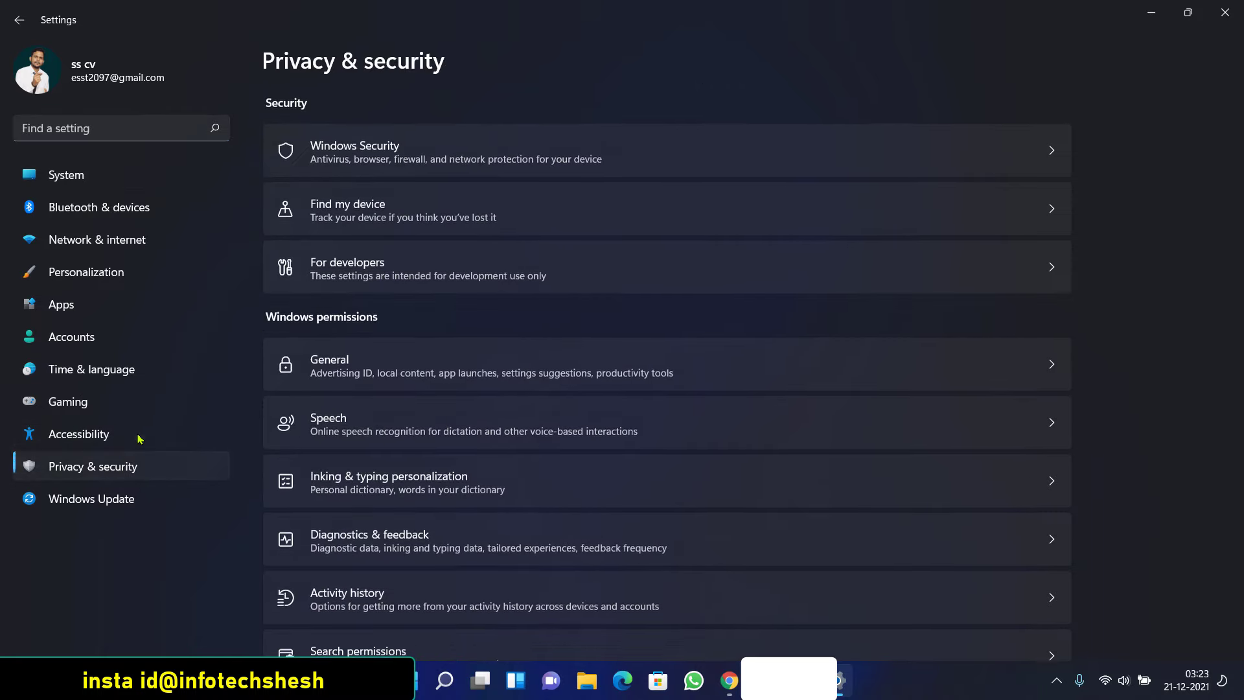
{"action": "left_click", "coordinate": [340, 157]}
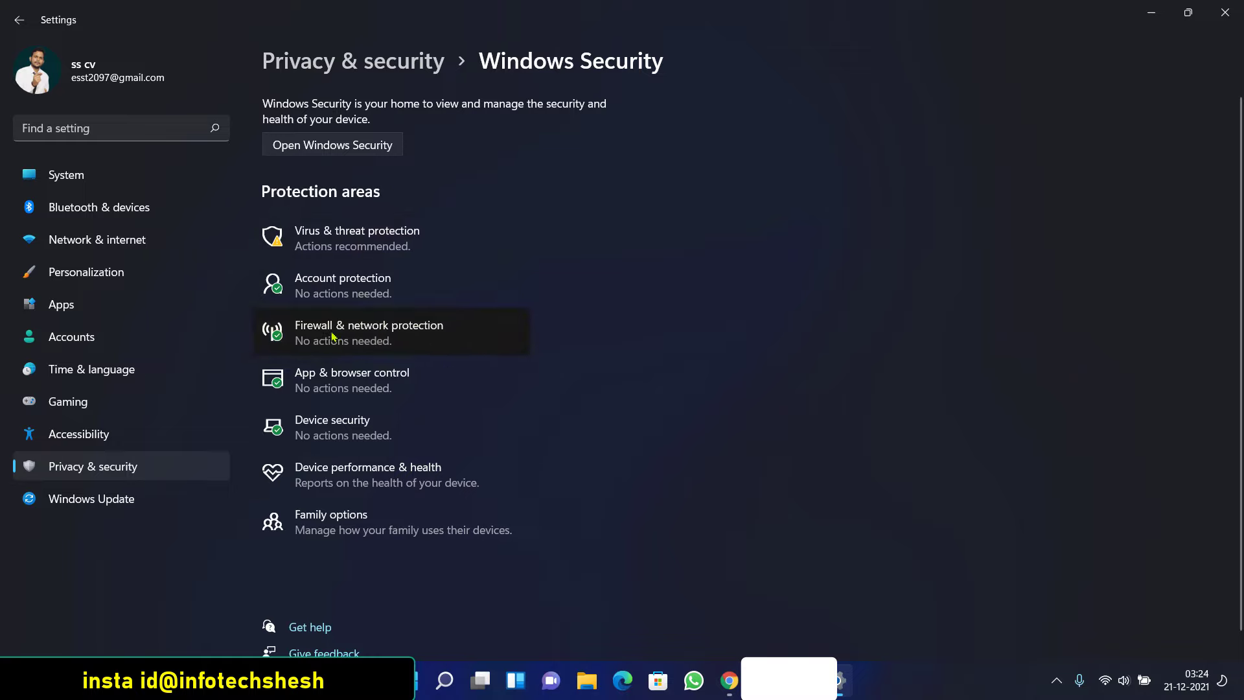
{"action": "left_click", "coordinate": [269, 327]}
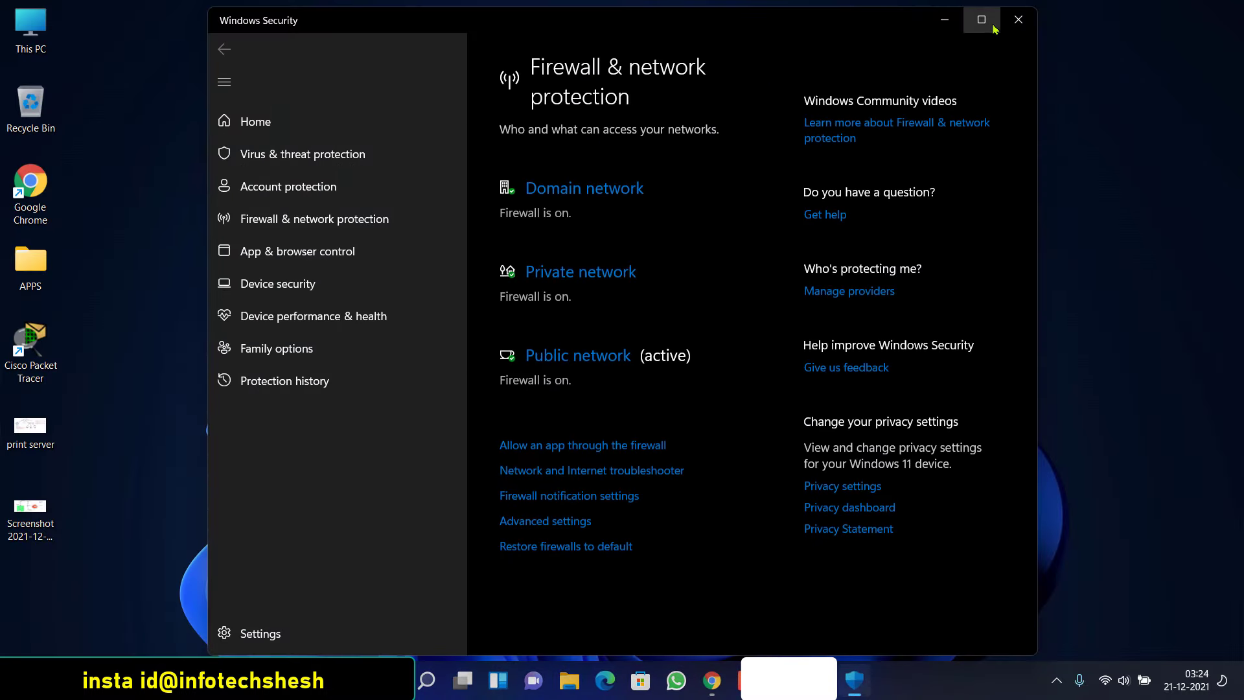
Maximize Windows Security and review Firewall notification and Domain network settings, returning to the overview
{"action": "left_click", "coordinate": [981, 19]}
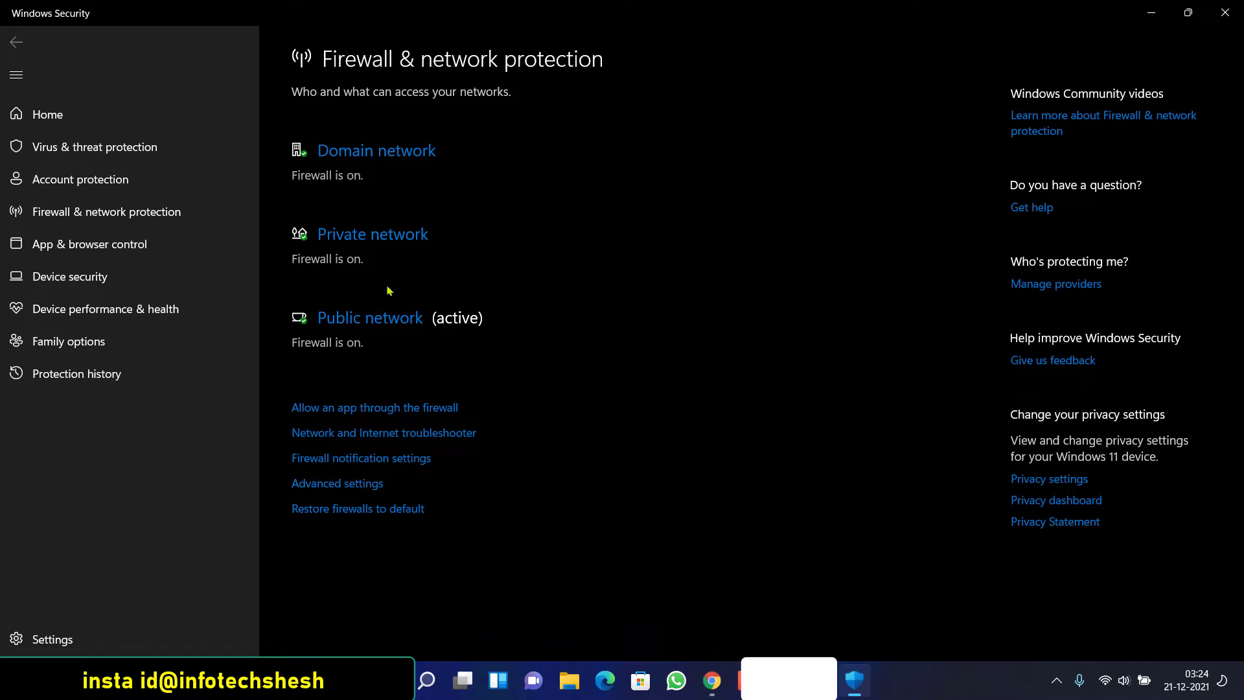
{"action": "left_click", "coordinate": [386, 460]}
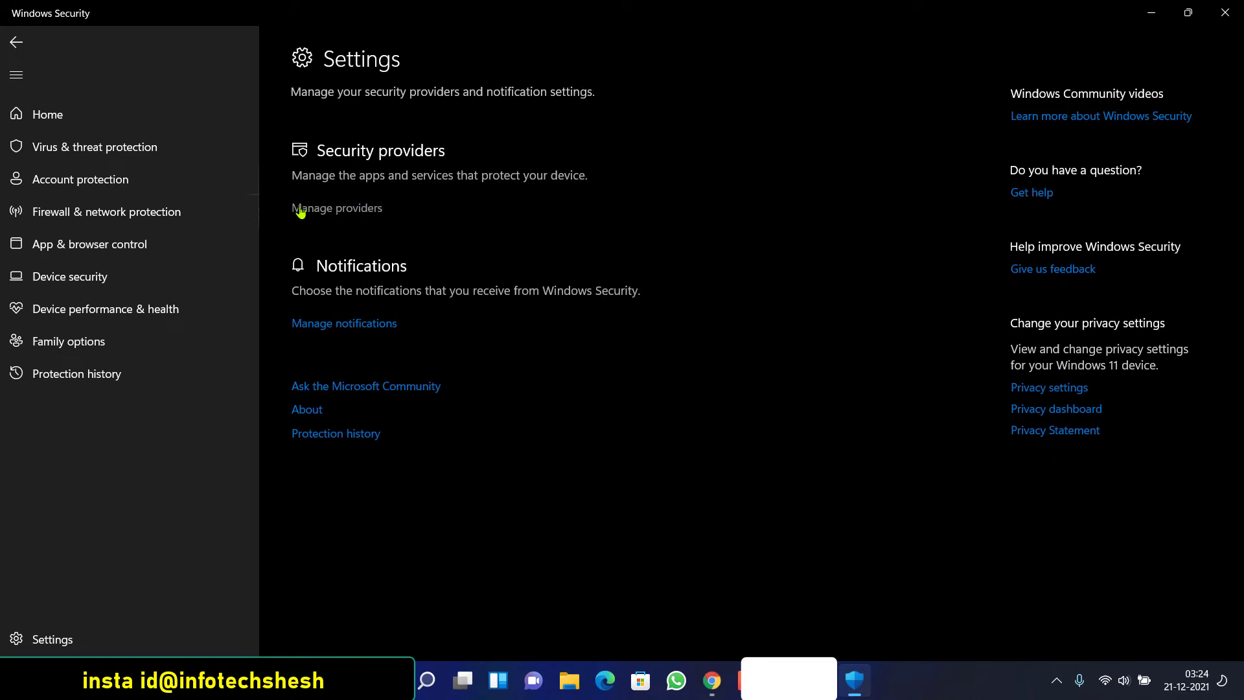
{"action": "left_click", "coordinate": [14, 43]}
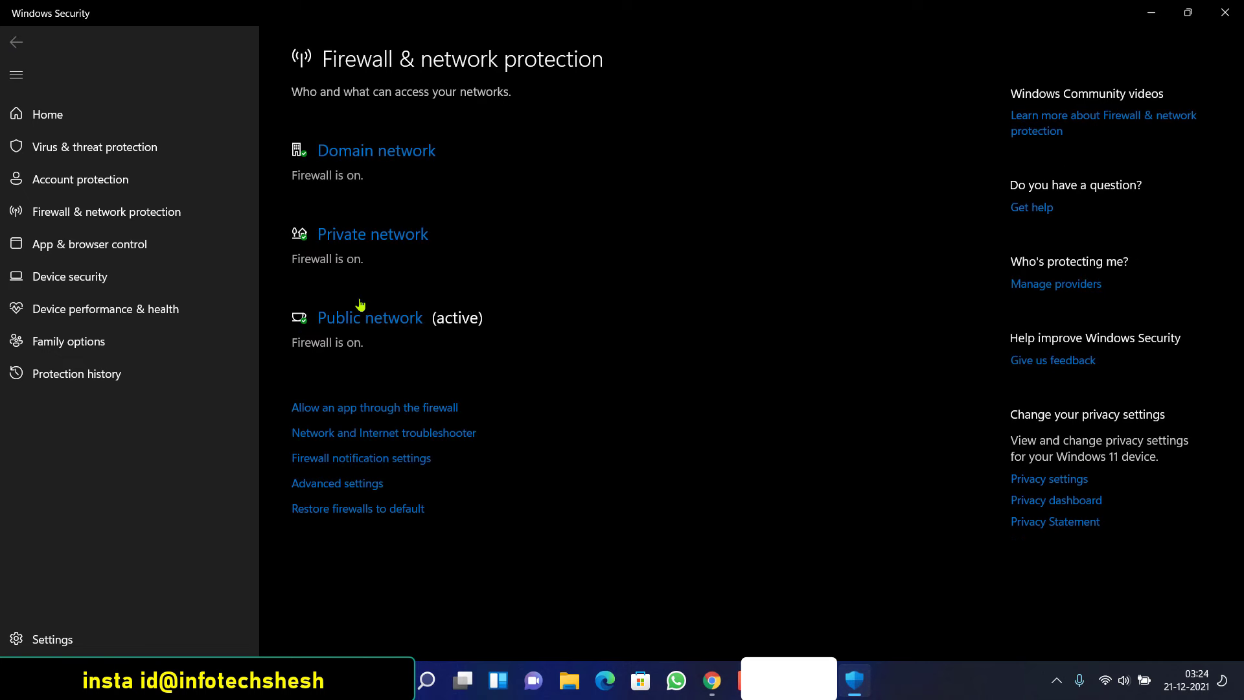
{"action": "left_click", "coordinate": [354, 159]}
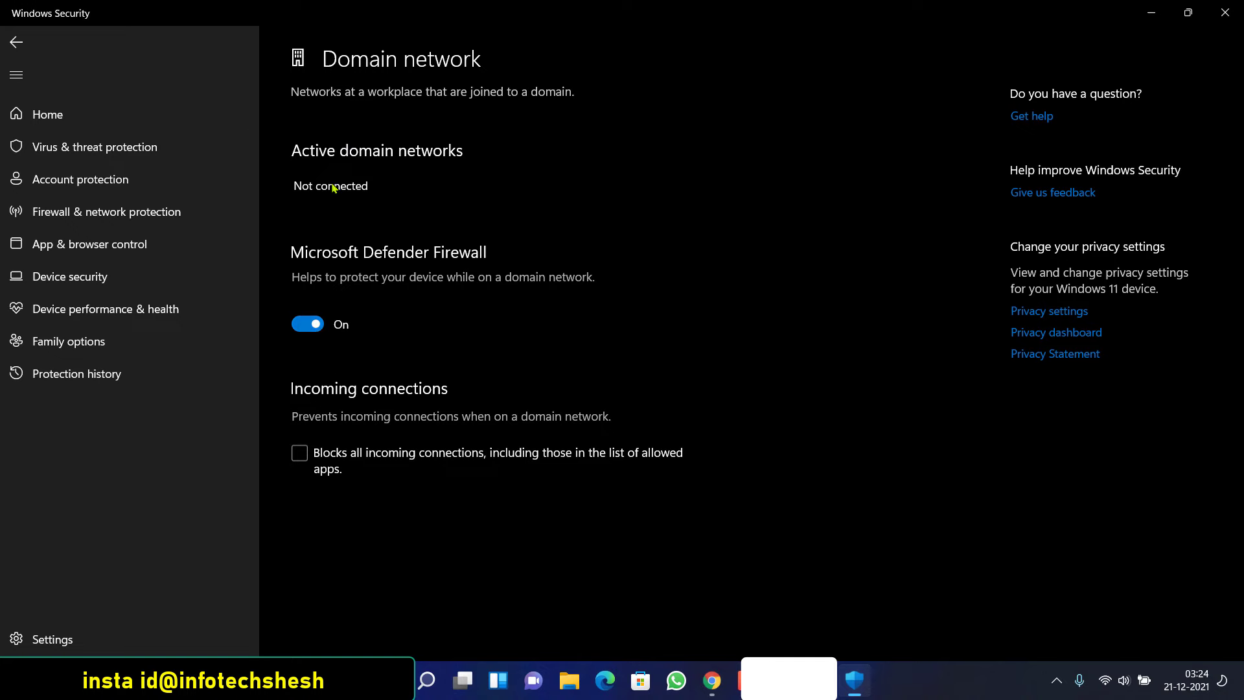
{"action": "left_click", "coordinate": [16, 42]}
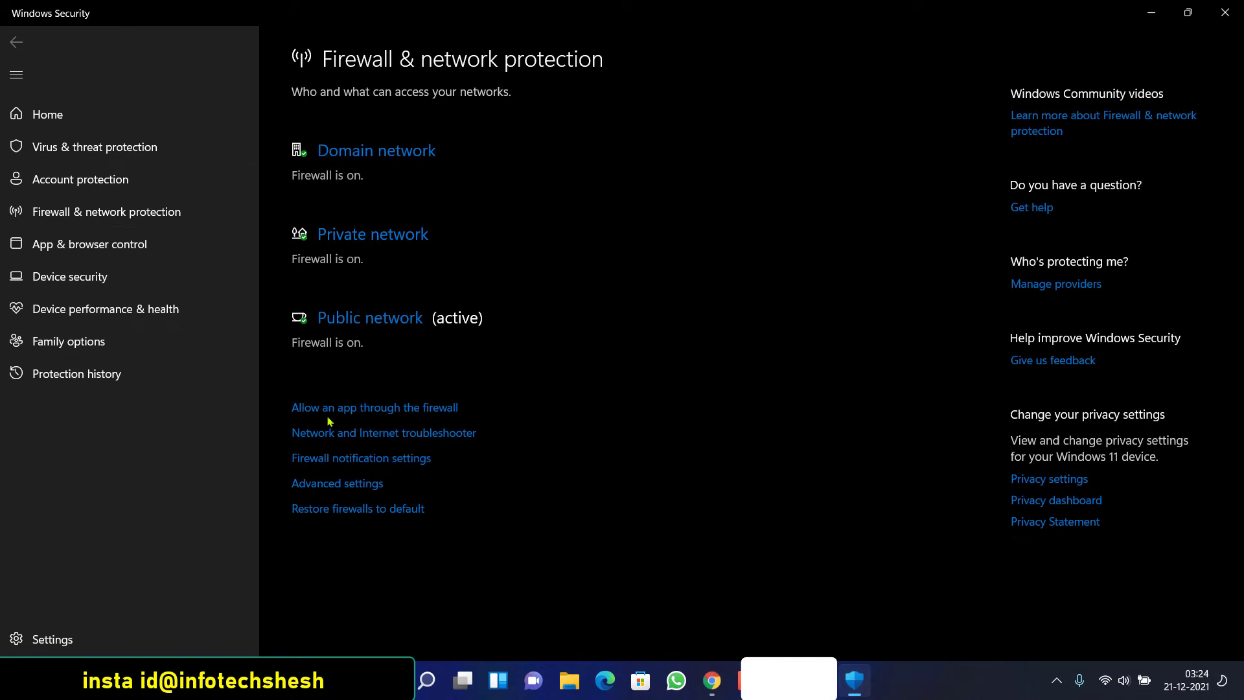
{"action": "left_click", "coordinate": [338, 491]}
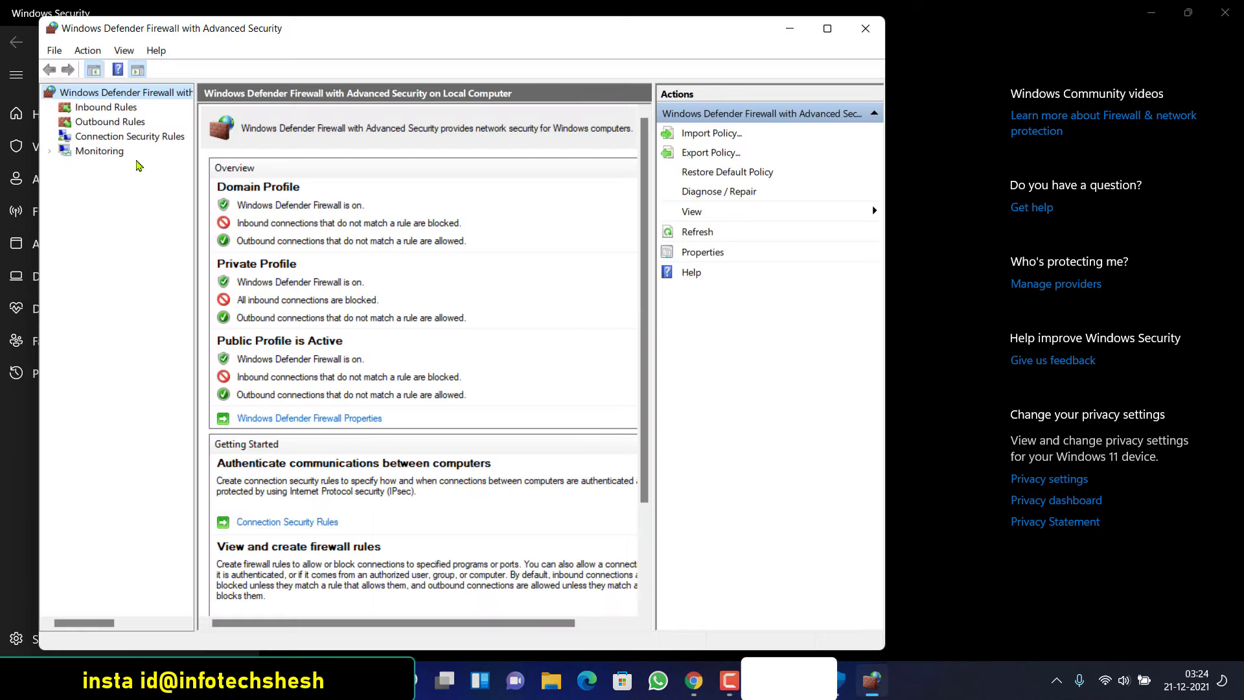
{"action": "left_click", "coordinate": [107, 110]}
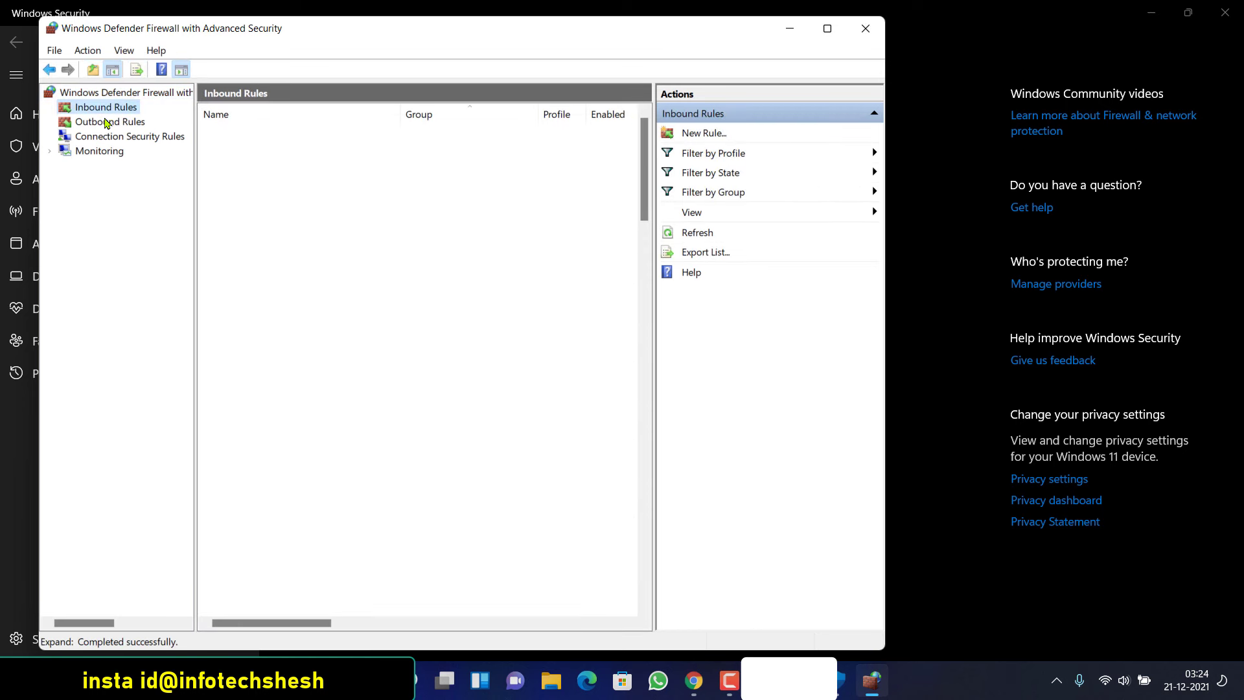
{"action": "left_click", "coordinate": [107, 122]}
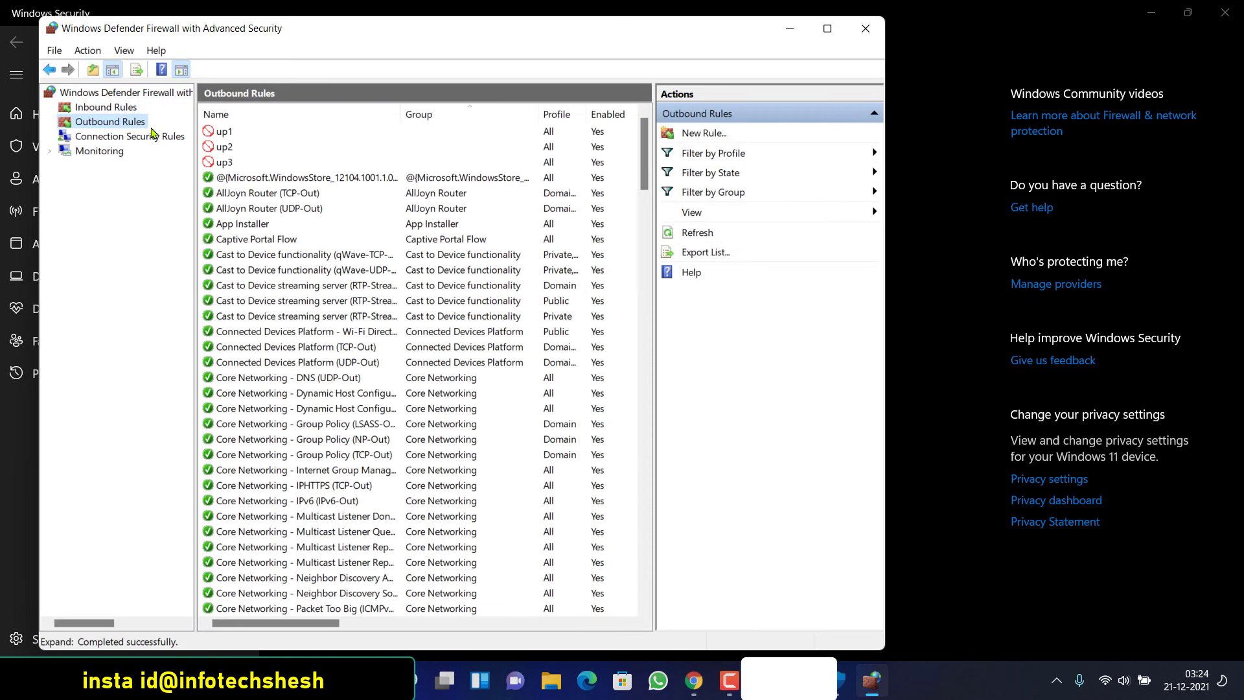
{"action": "left_click", "coordinate": [128, 108]}
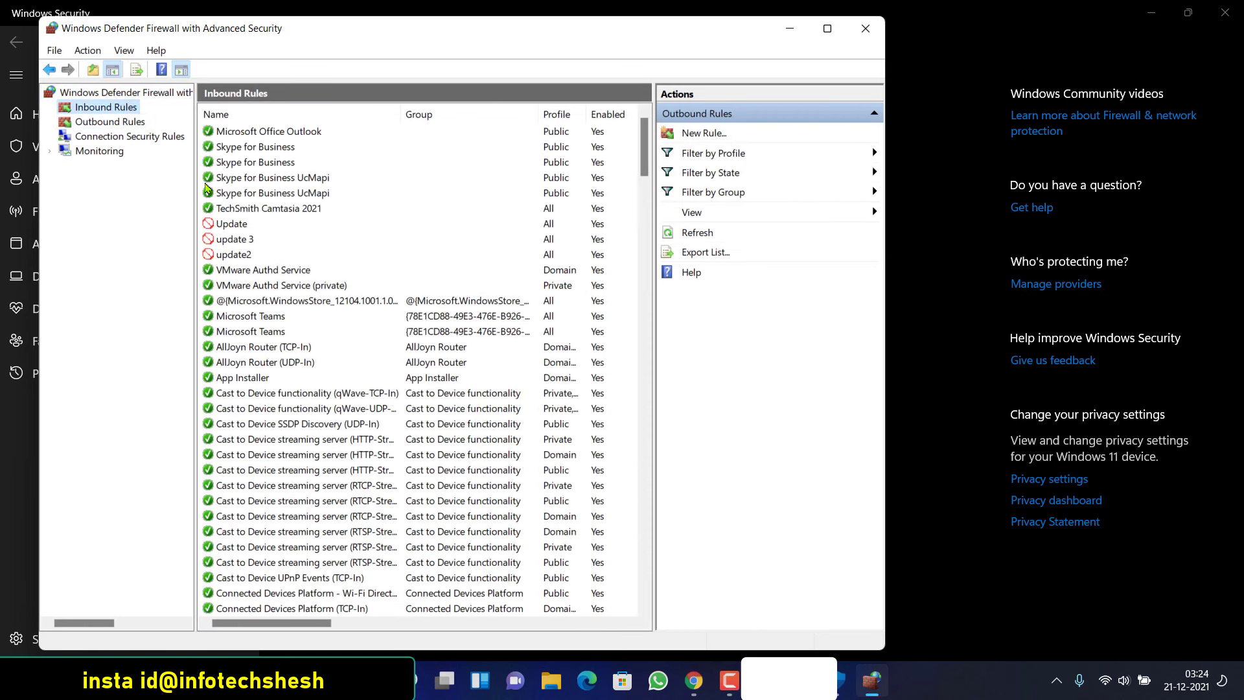
{"action": "scroll", "coordinate": [284, 243], "scroll_direction": "down", "scroll_amount": 9}
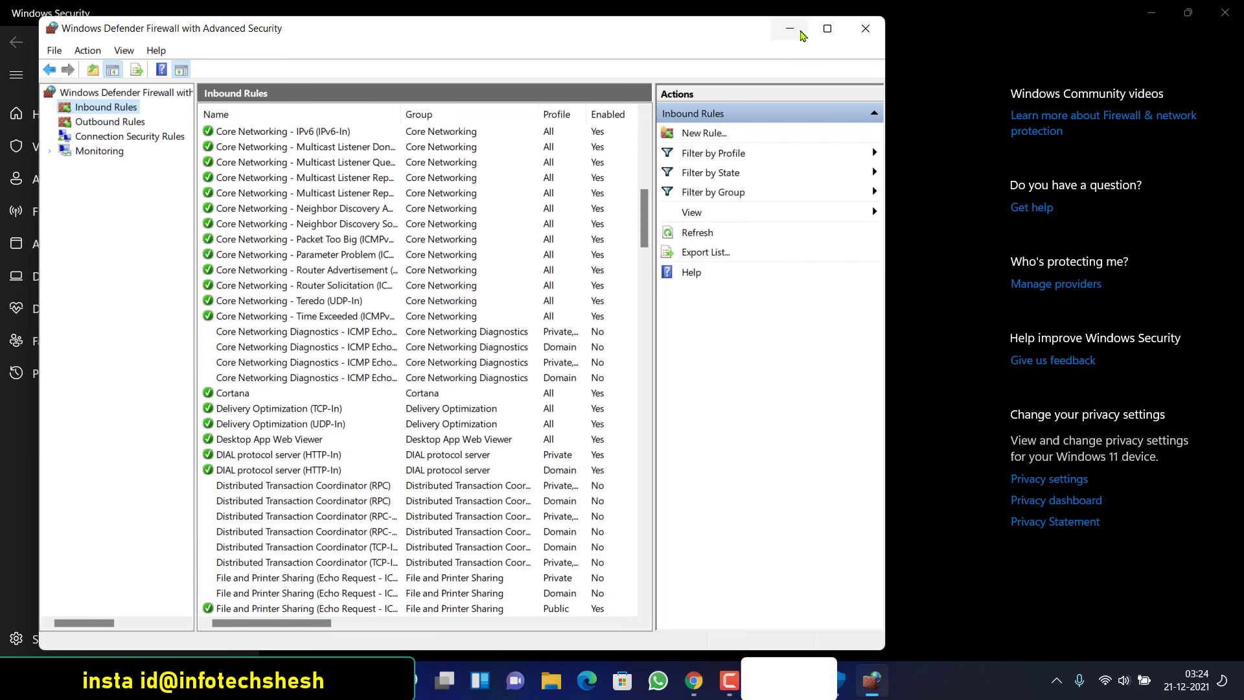
{"action": "left_click", "coordinate": [864, 32]}
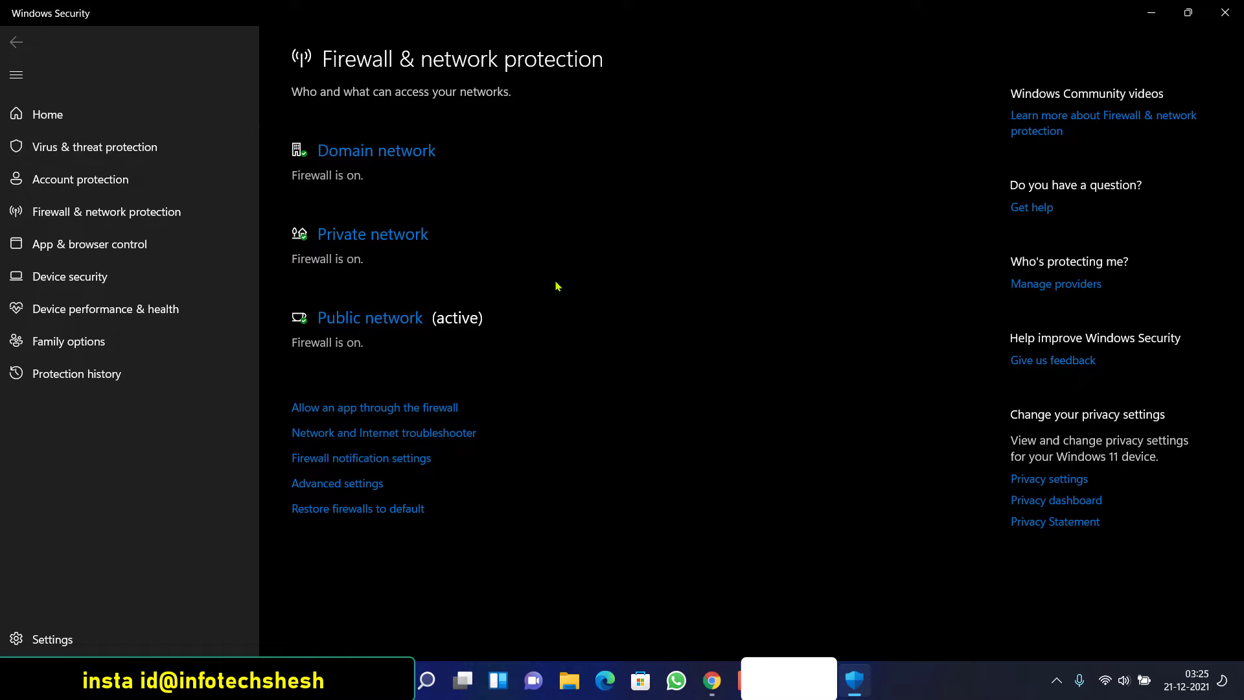
Resolve the ransomware protection recommendation on the Virus & threat protection page
{"action": "left_click", "coordinate": [104, 152]}
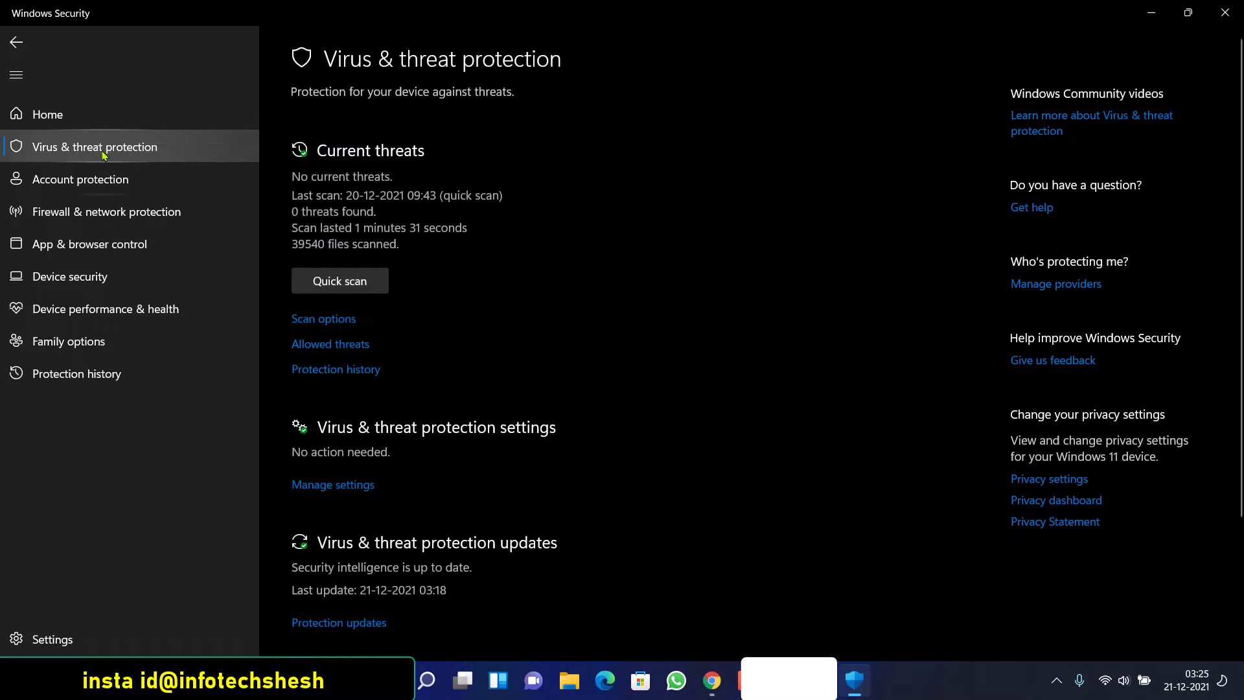
{"action": "scroll", "coordinate": [361, 395], "scroll_direction": "down", "scroll_amount": 1}
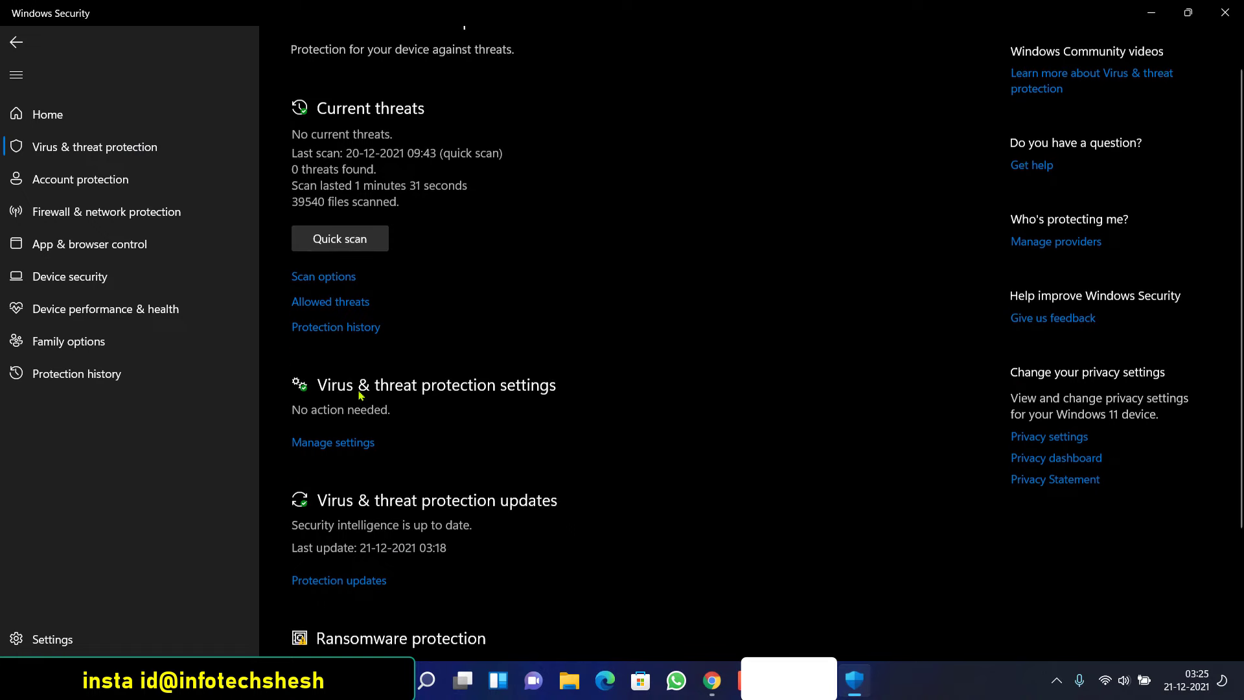
{"action": "scroll", "coordinate": [360, 396], "scroll_direction": "down", "scroll_amount": 3}
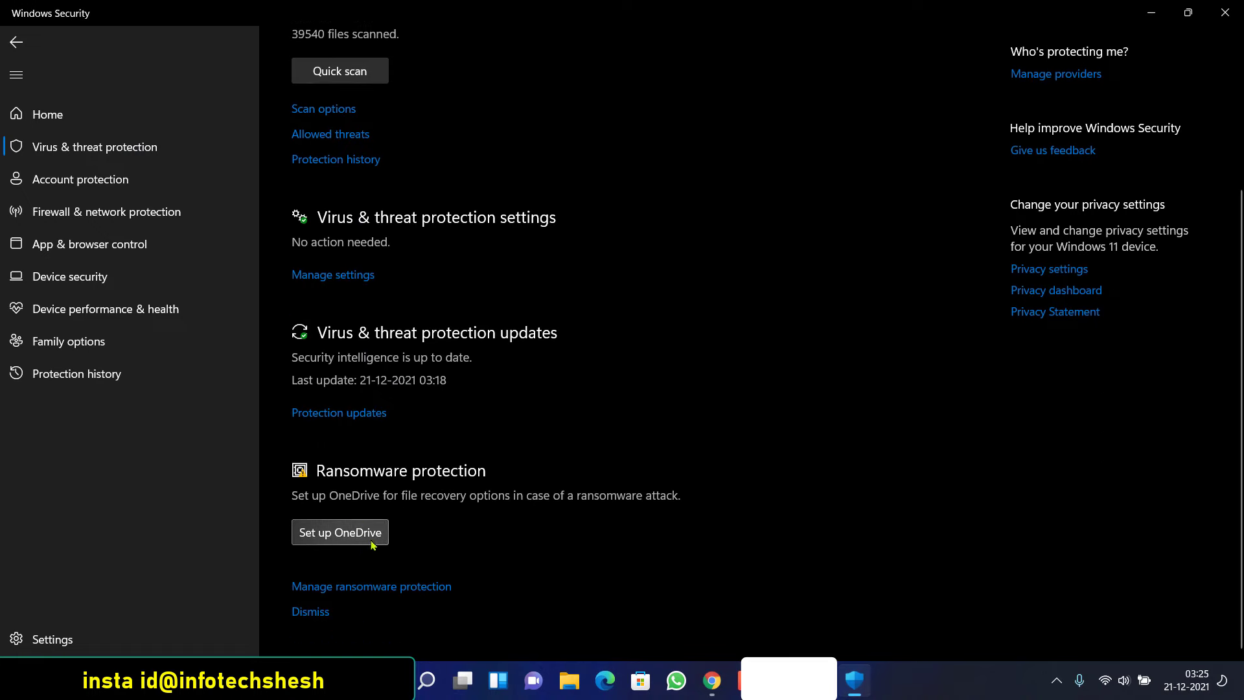
{"action": "left_click", "coordinate": [318, 612]}
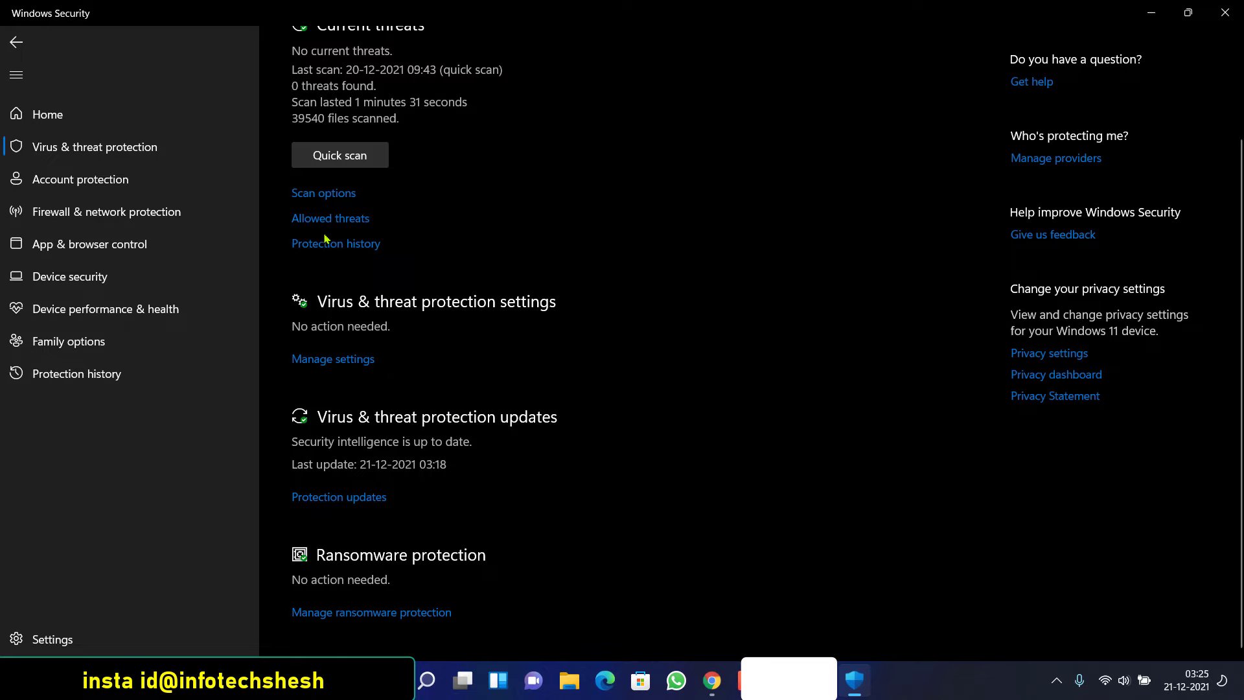
{"action": "scroll", "coordinate": [326, 239], "scroll_direction": "up", "scroll_amount": 3}
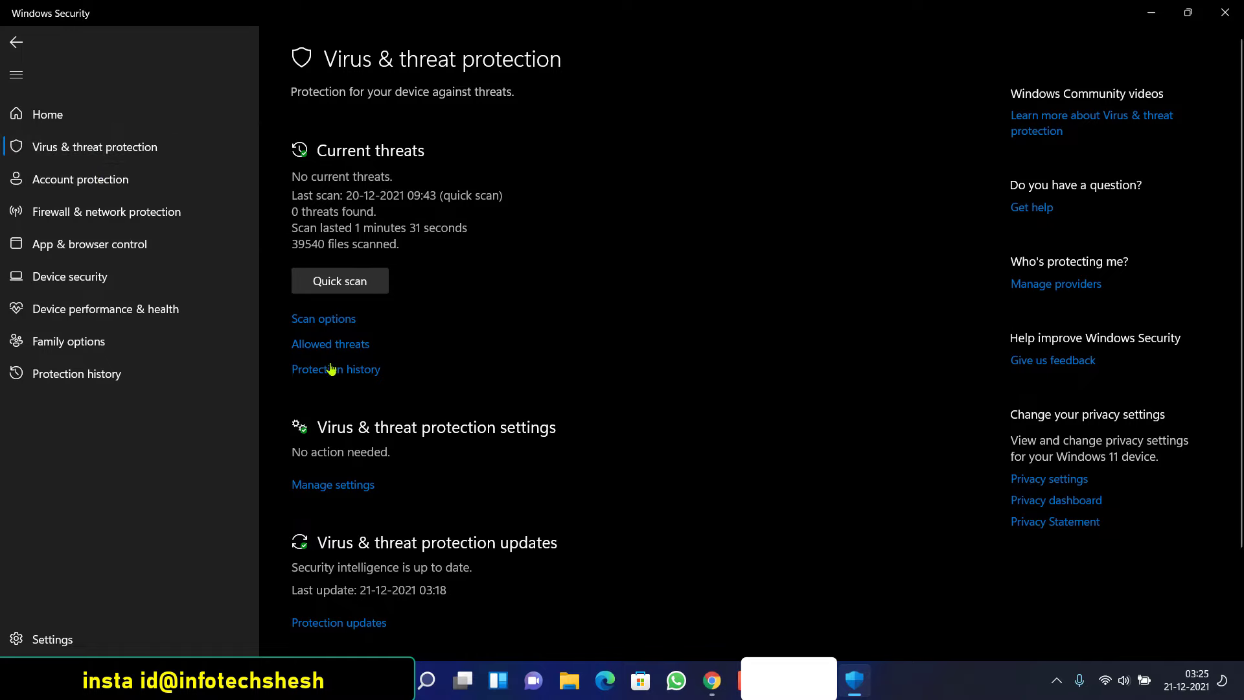
Review the Virus & threat protection settings, then return to Firewall & network protection
{"action": "left_click", "coordinate": [343, 483]}
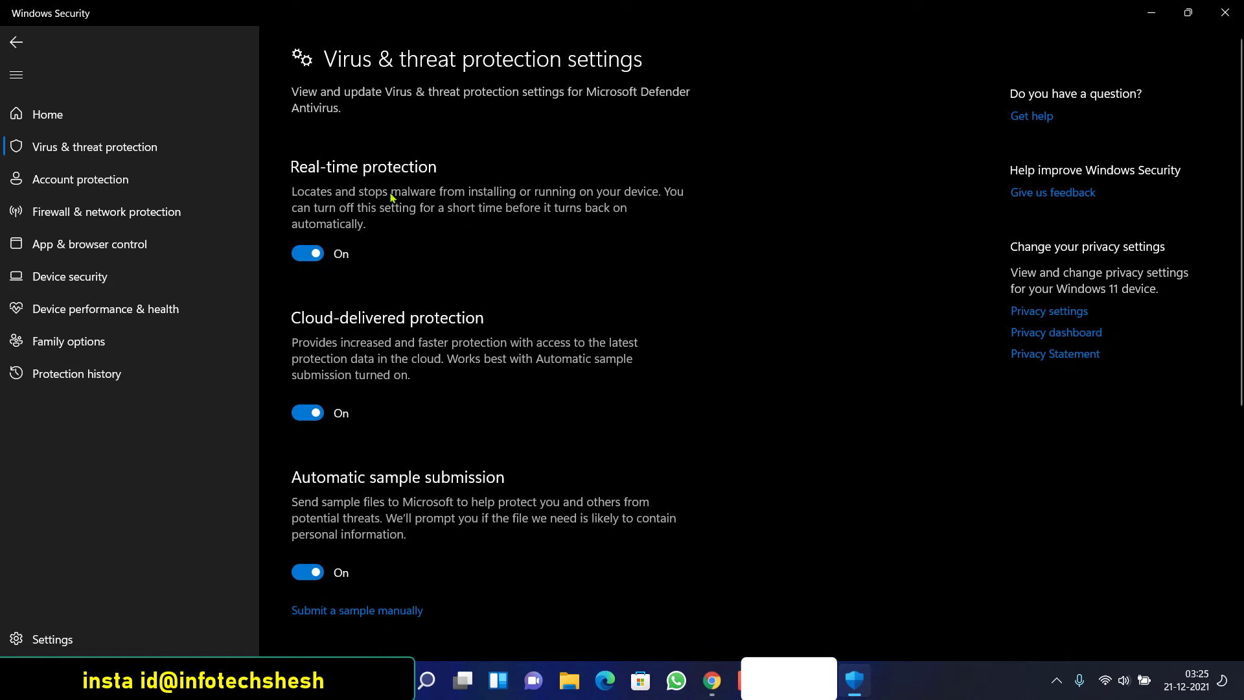
{"action": "scroll", "coordinate": [391, 197], "scroll_direction": "down", "scroll_amount": 7}
{"action": "scroll", "coordinate": [322, 324], "scroll_direction": "up", "scroll_amount": 5}
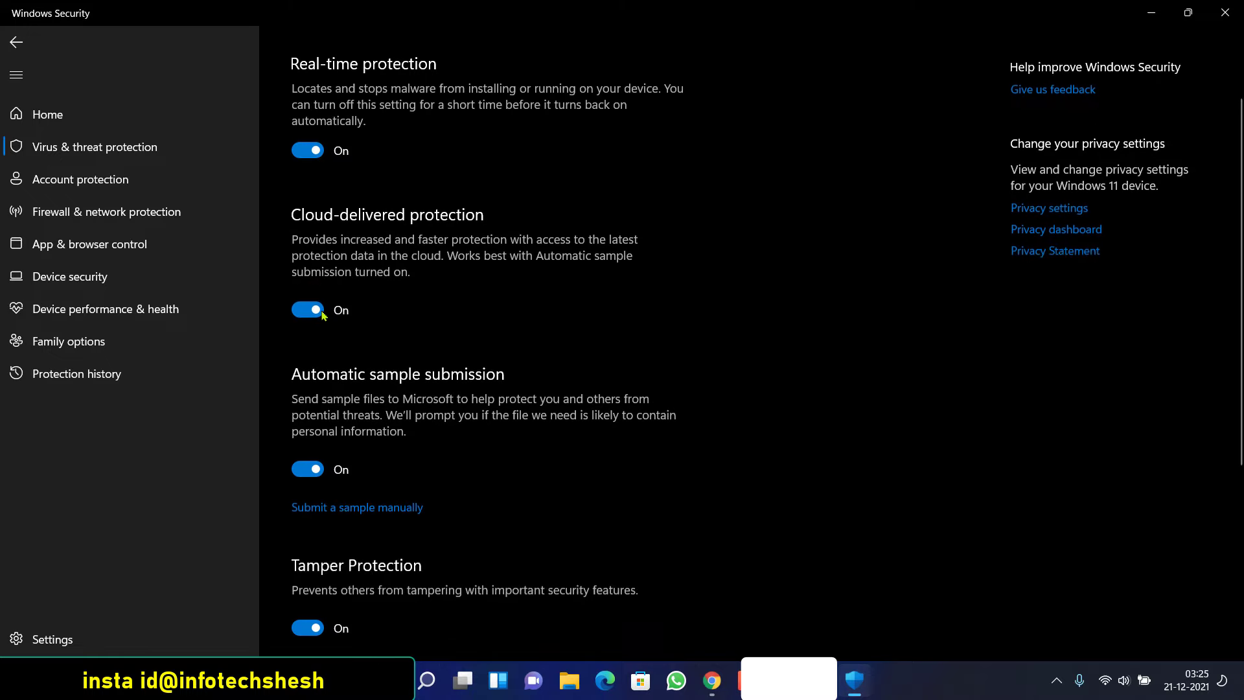
{"action": "scroll", "coordinate": [322, 312], "scroll_direction": "up", "scroll_amount": 2}
{"action": "scroll", "coordinate": [327, 347], "scroll_direction": "down", "scroll_amount": 5}
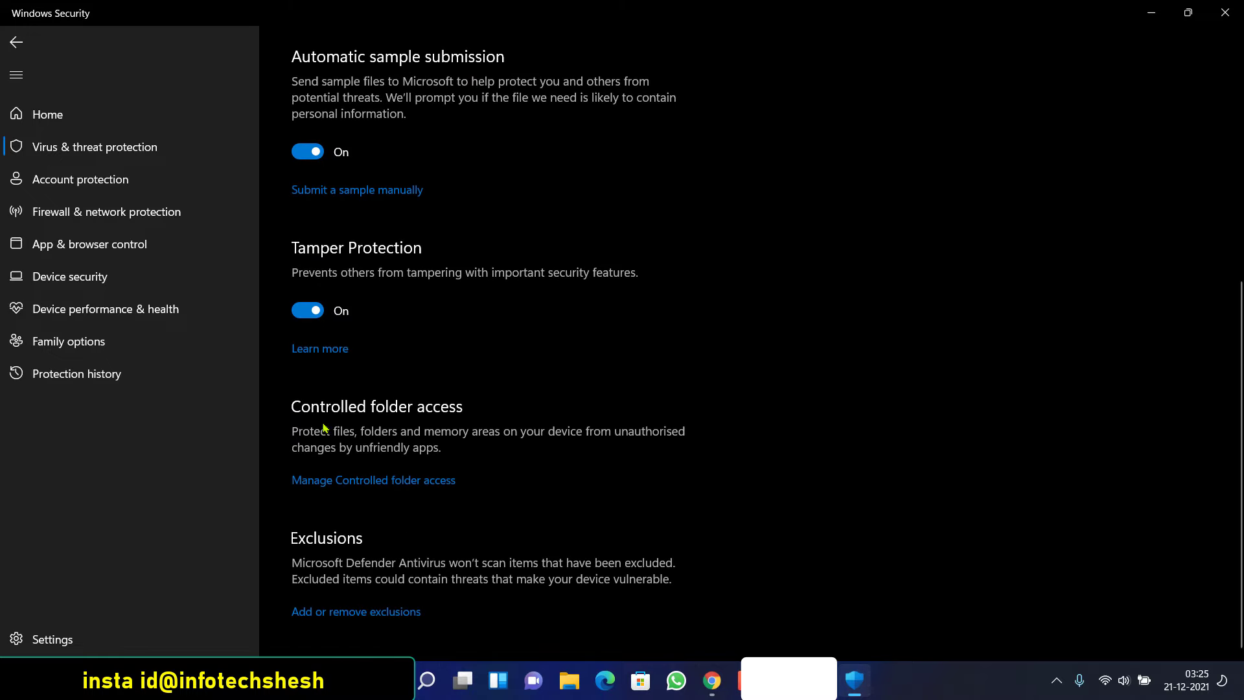
{"action": "scroll", "coordinate": [321, 337], "scroll_direction": "up", "scroll_amount": 5}
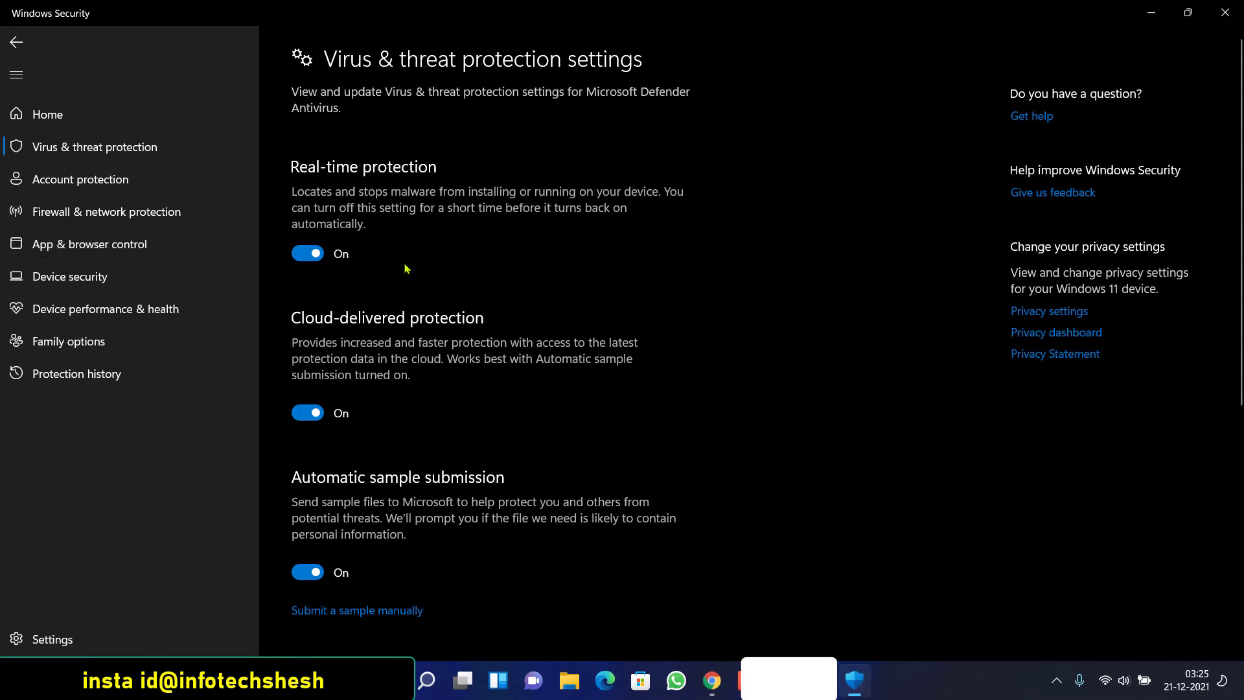
{"action": "left_click", "coordinate": [16, 42]}
{"action": "scroll", "coordinate": [358, 397], "scroll_direction": "down", "scroll_amount": 2}
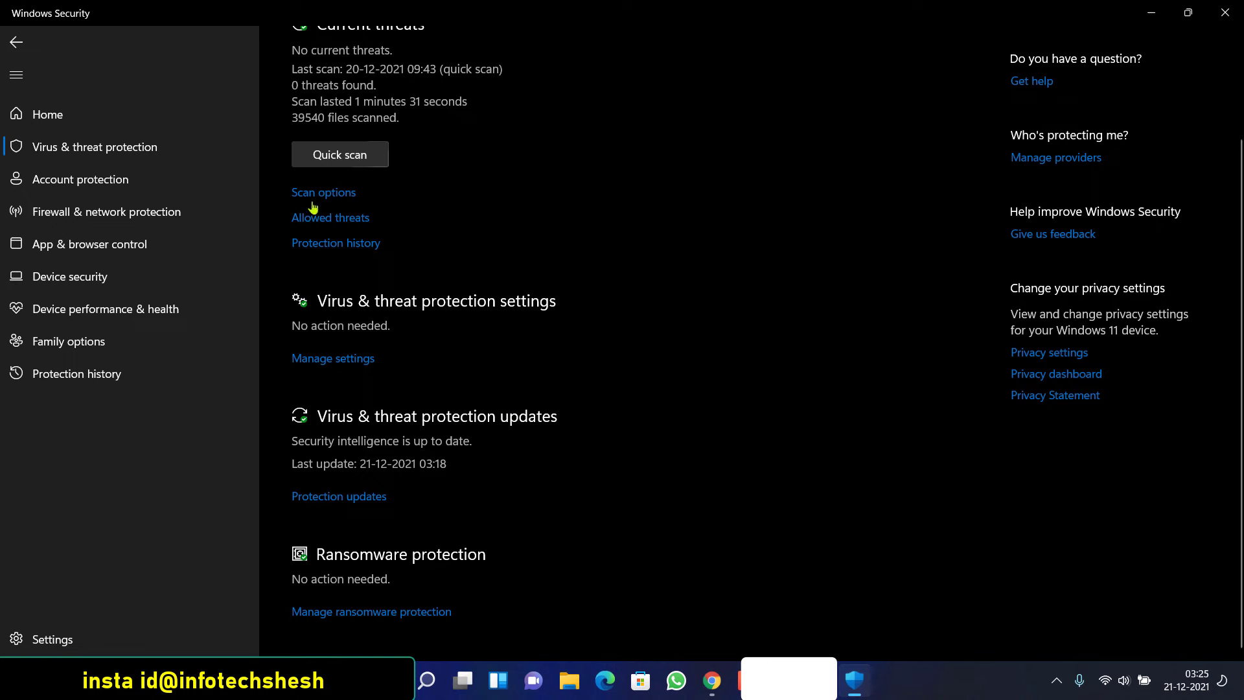
{"action": "scroll", "coordinate": [119, 221], "scroll_direction": "up", "scroll_amount": 2}
{"action": "left_click", "coordinate": [118, 221]}
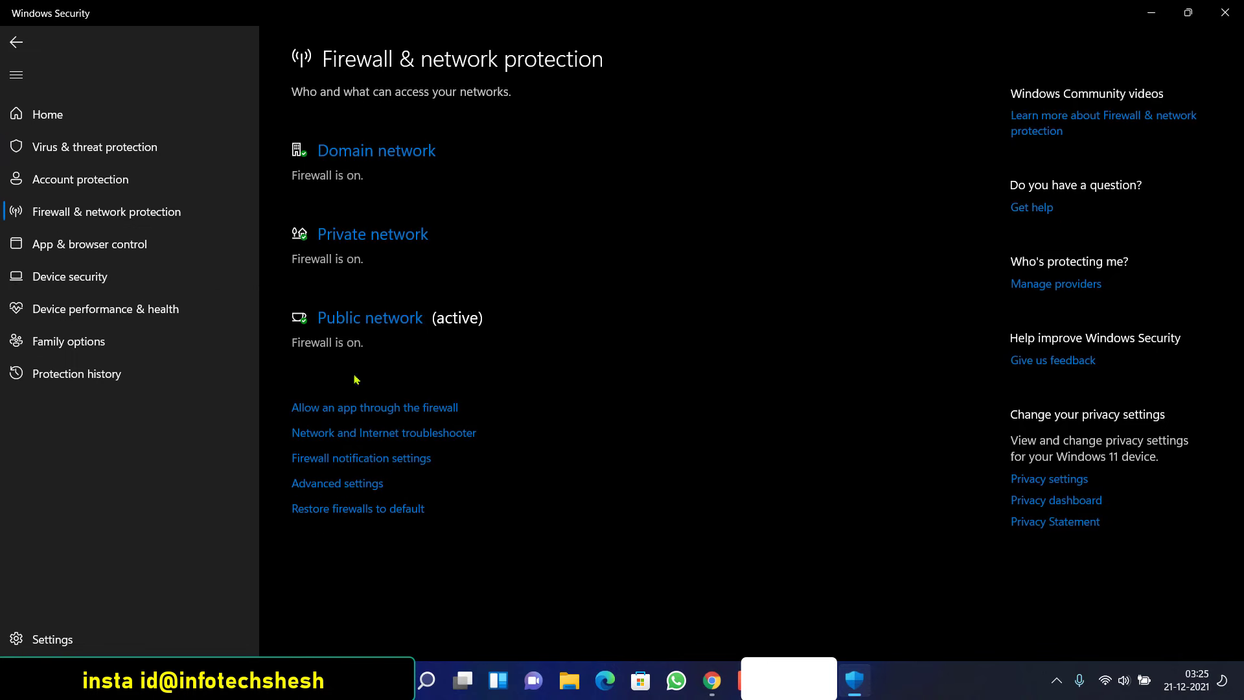
Open the Advanced settings firewall console and display its Inbound Rules list
{"action": "left_click", "coordinate": [350, 488]}
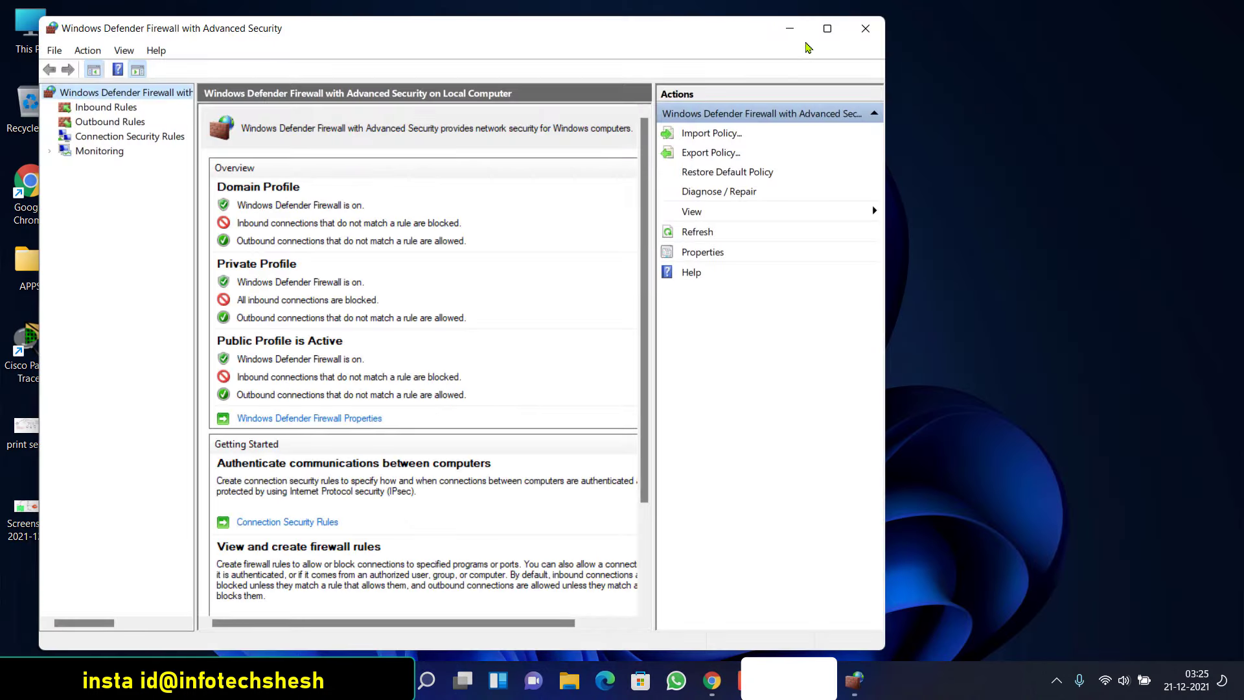
{"action": "left_click_drag", "start_coordinate": [373, 32], "coordinate": [558, 32]}
{"action": "left_click", "coordinate": [711, 680]}
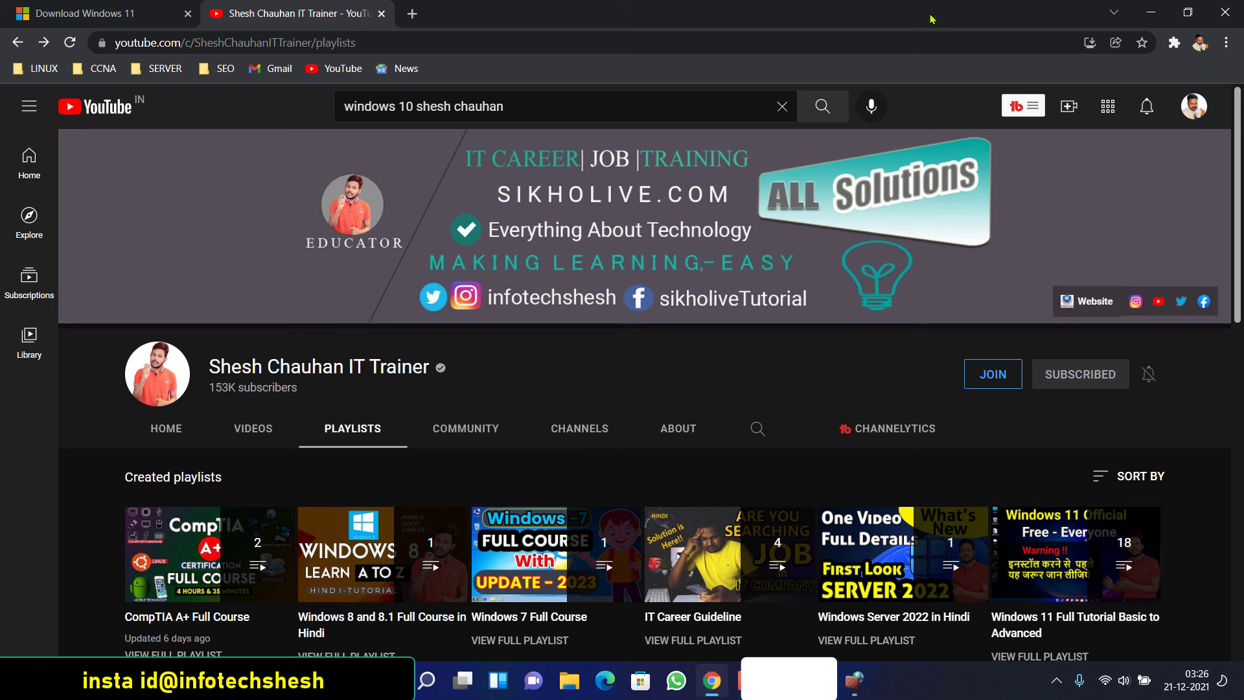
{"action": "left_click", "coordinate": [1151, 12]}
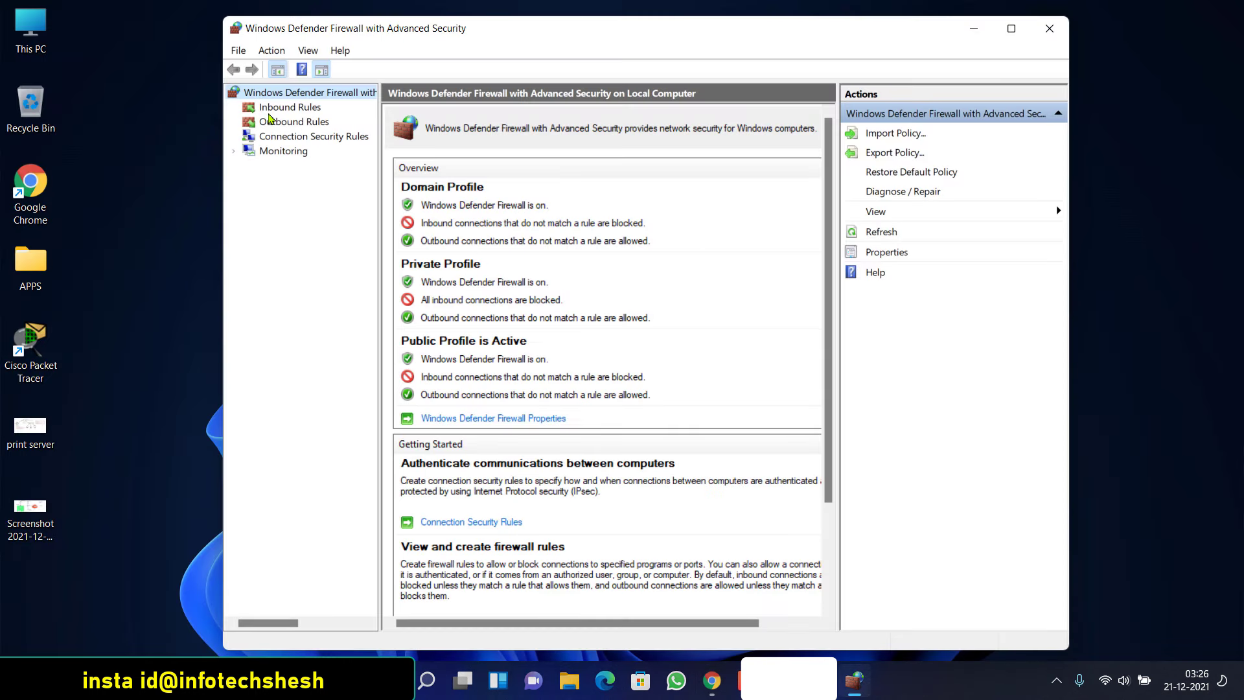
{"action": "left_click", "coordinate": [306, 125]}
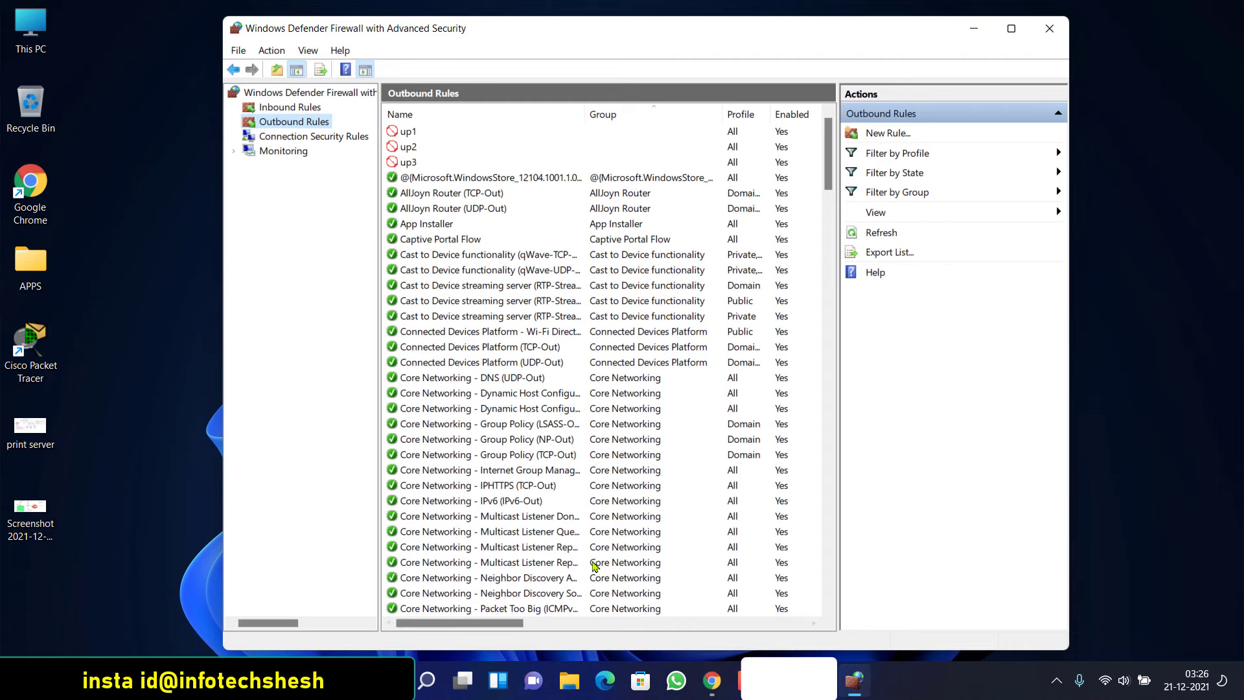
{"action": "left_click", "coordinate": [273, 110]}
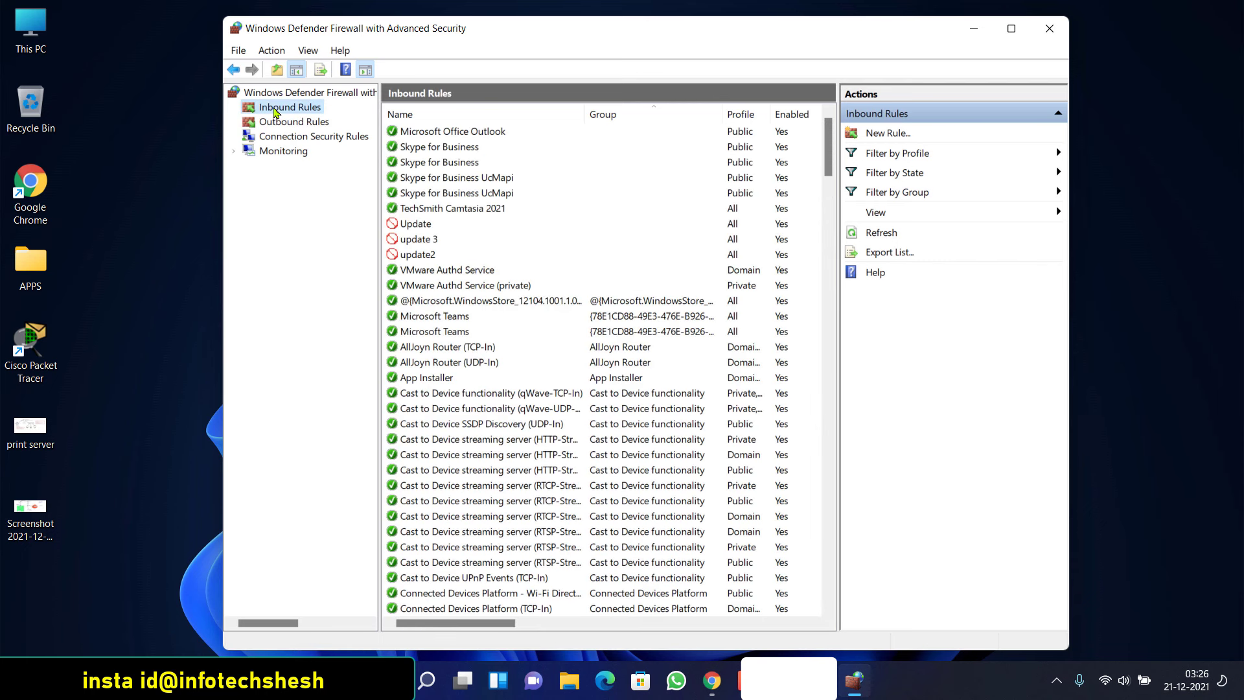
Start a new outbound program rule for C:\Program Files\Google\Chrome\Application\chrome.exe
{"action": "left_click", "coordinate": [278, 123]}
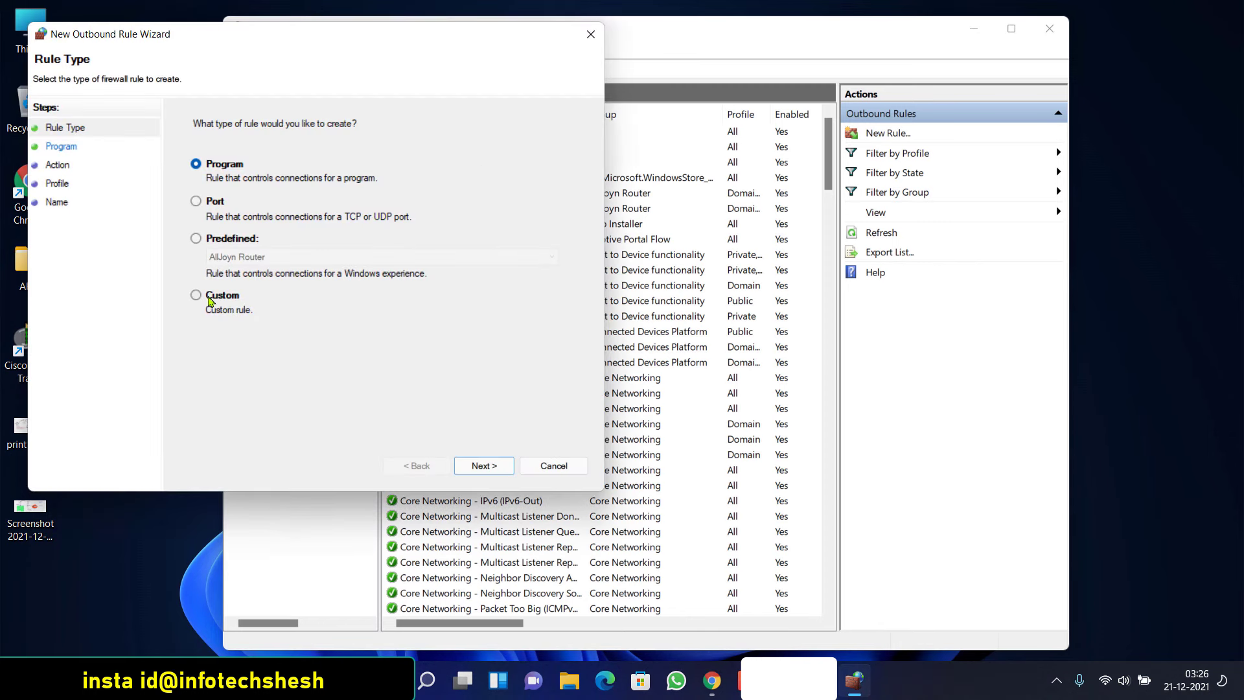
{"action": "left_click", "coordinate": [484, 467]}
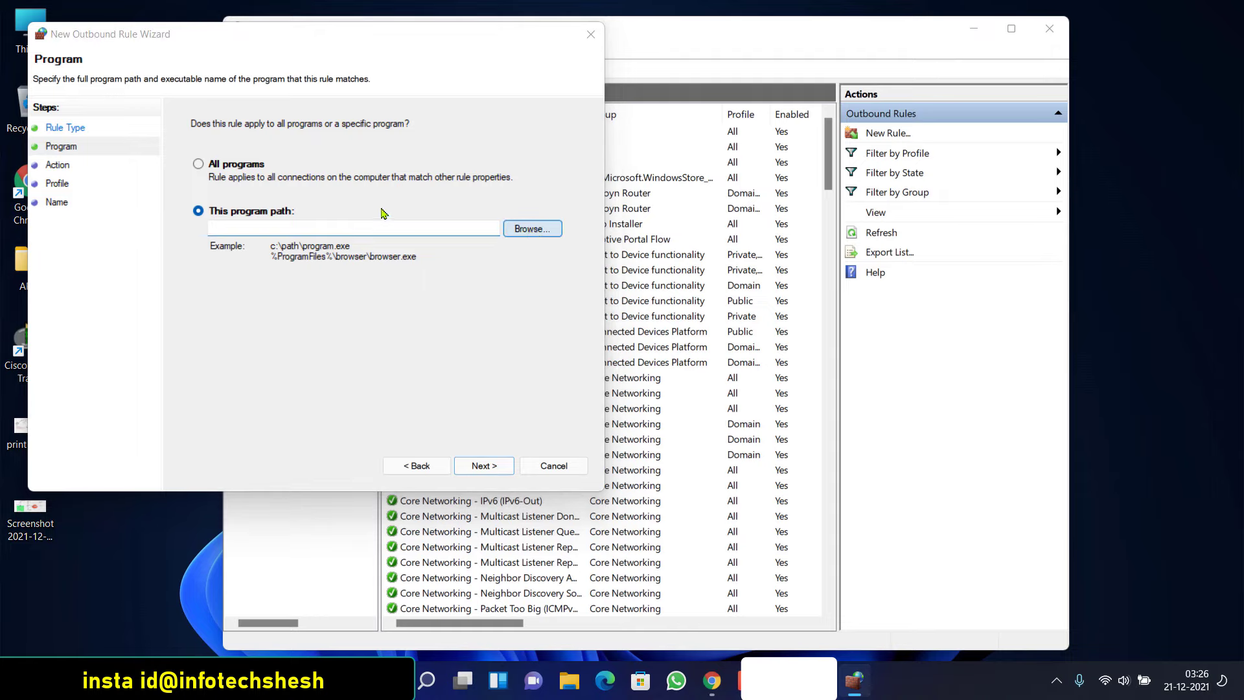
{"action": "left_click", "coordinate": [532, 229]}
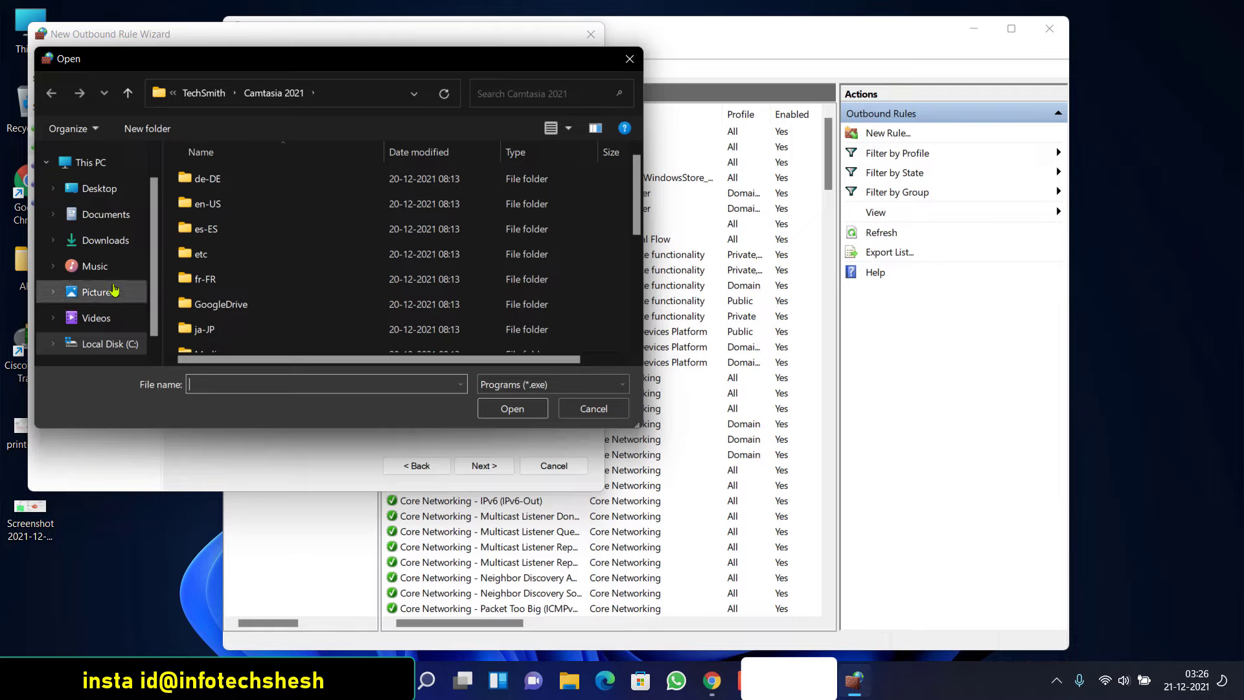
{"action": "scroll", "coordinate": [103, 311], "scroll_direction": "down", "scroll_amount": 1}
{"action": "left_click", "coordinate": [109, 313]}
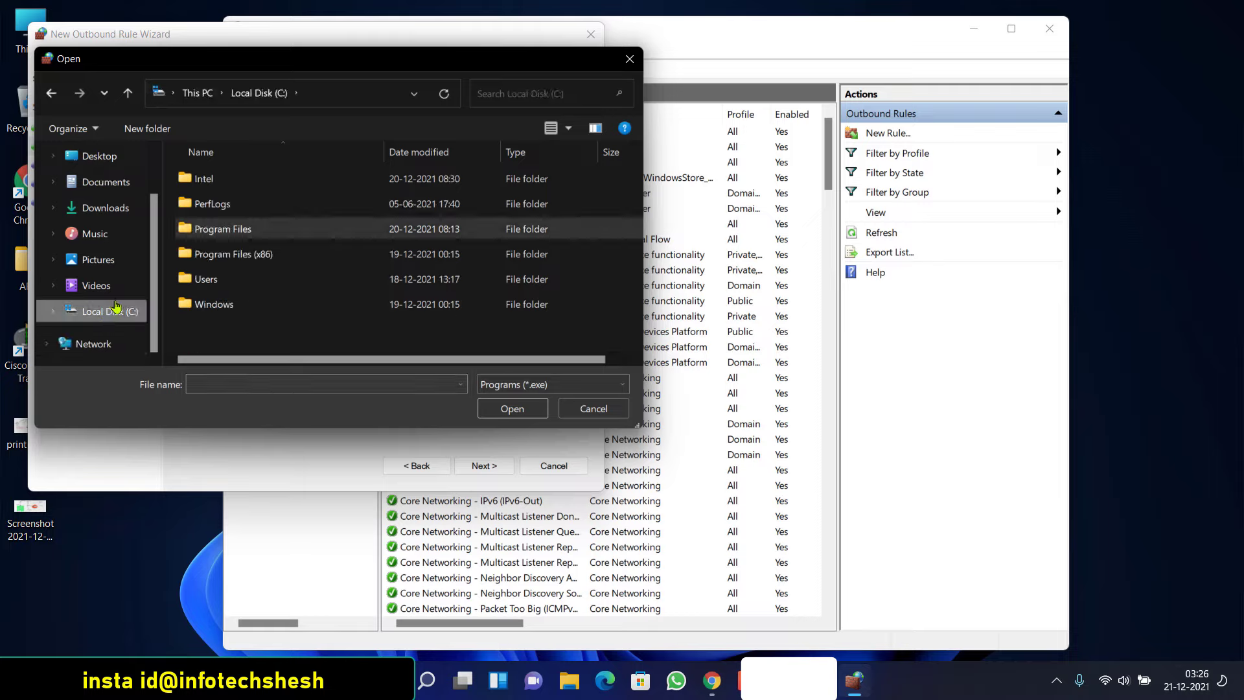
{"action": "double_click", "coordinate": [223, 230]}
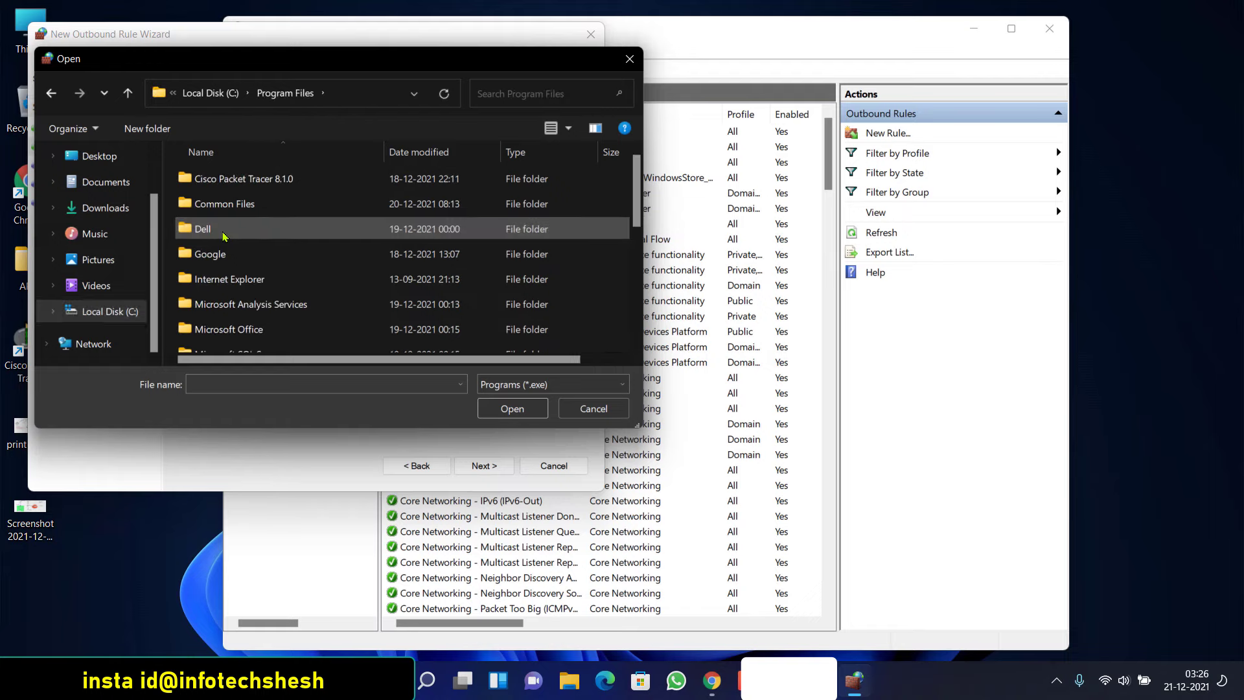
{"action": "double_click", "coordinate": [207, 259]}
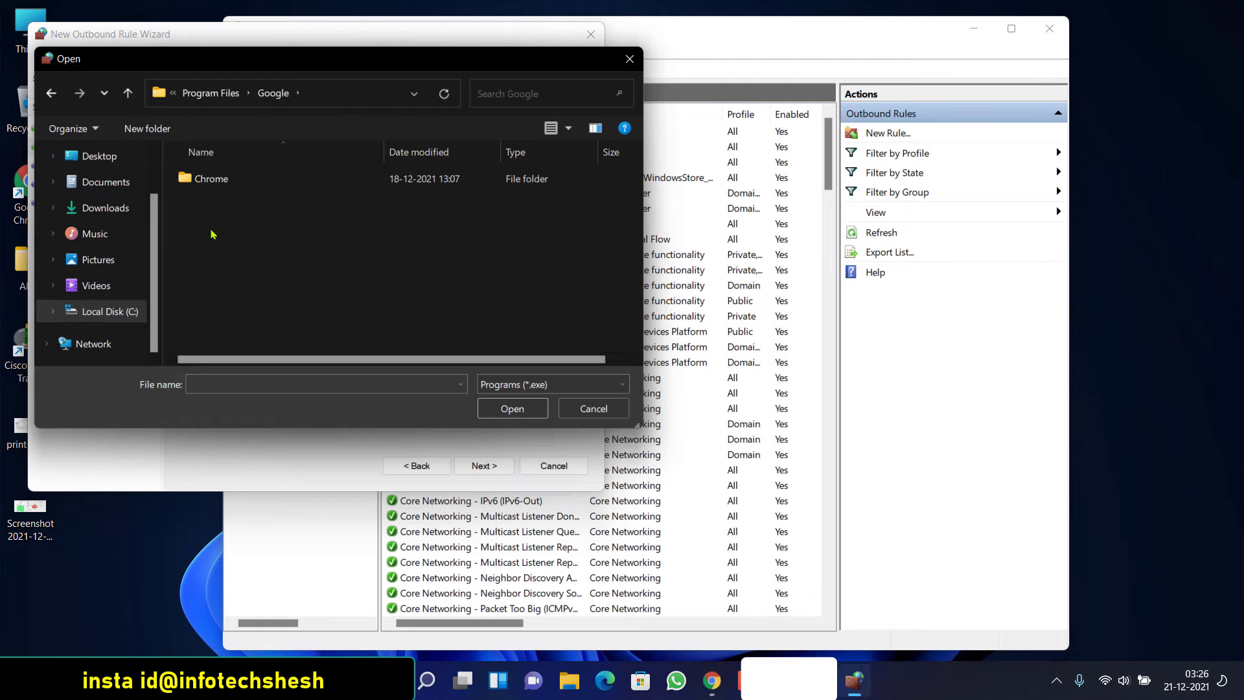
{"action": "double_click", "coordinate": [211, 181]}
{"action": "double_click", "coordinate": [216, 183]}
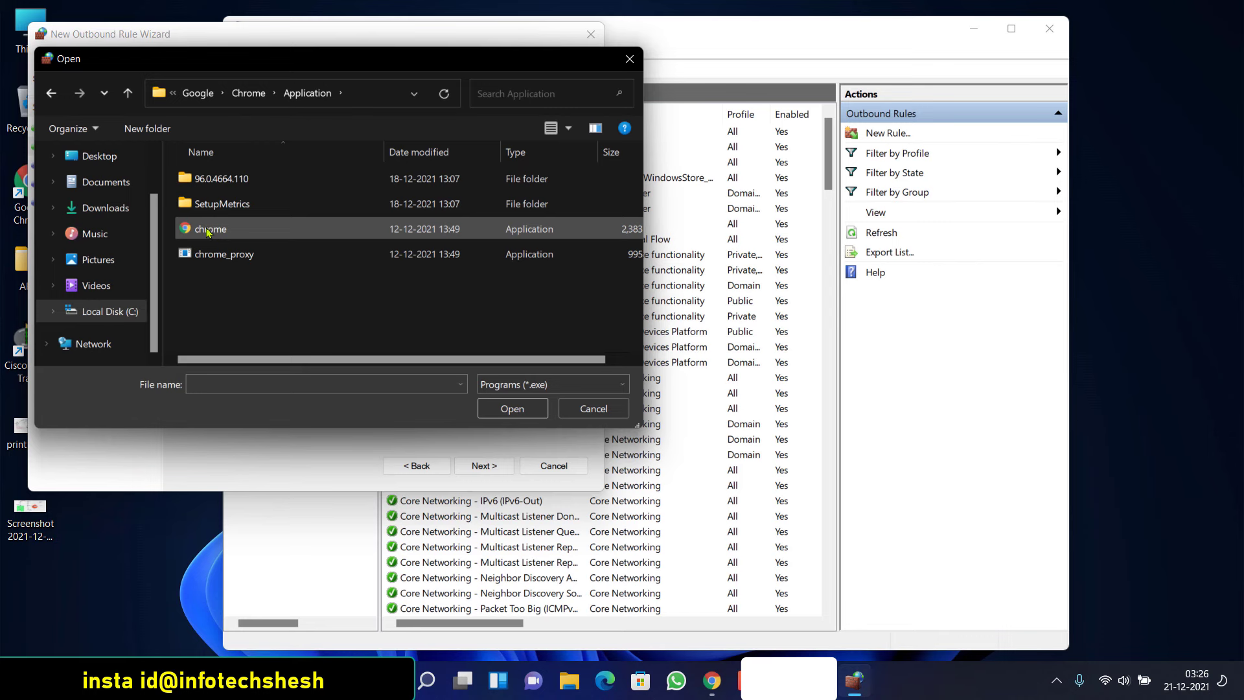
{"action": "double_click", "coordinate": [220, 228]}
Set the rule to block the connection on all profiles and name it chrome
{"action": "left_click", "coordinate": [483, 465]}
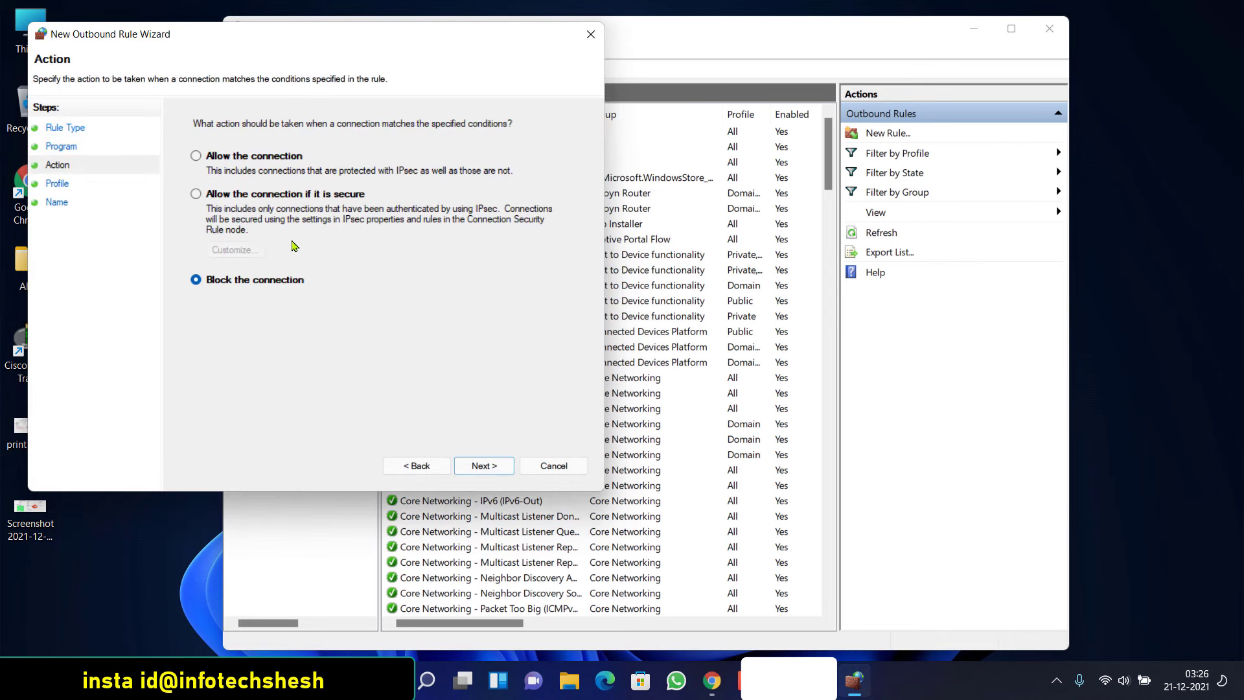
{"action": "left_click", "coordinate": [484, 465]}
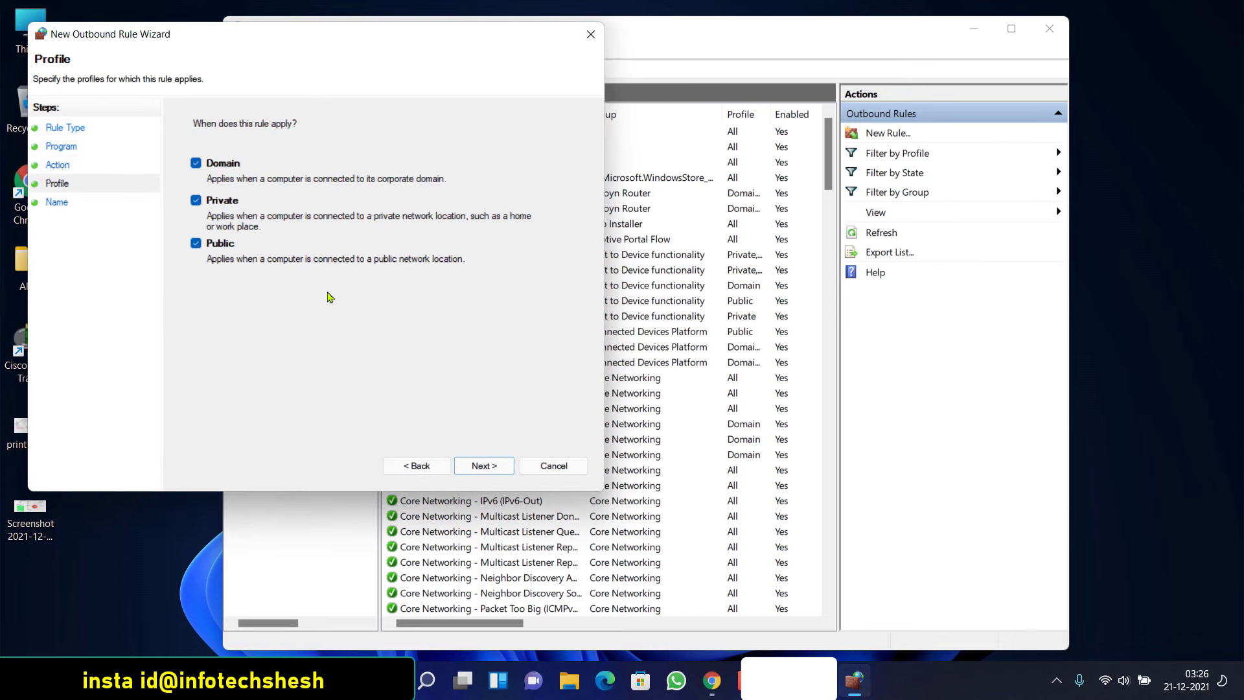
{"action": "left_click", "coordinate": [483, 466]}
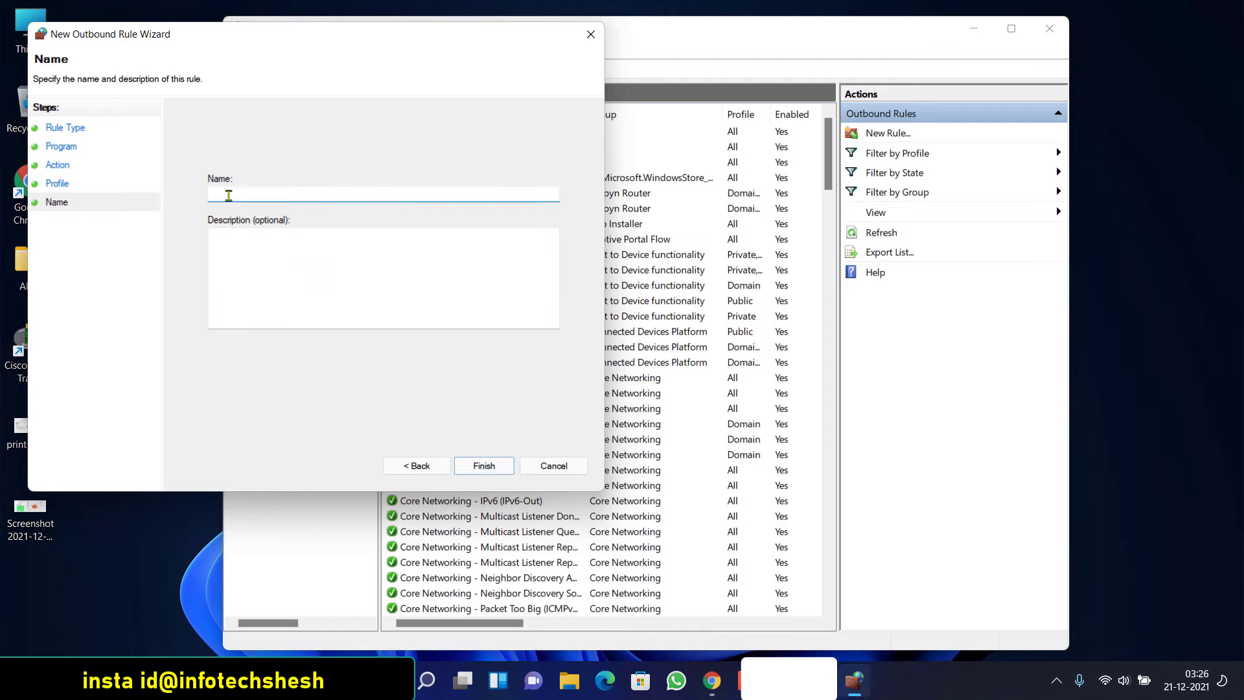
{"action": "type", "text": "chrome"}
{"action": "left_click", "coordinate": [484, 465]}
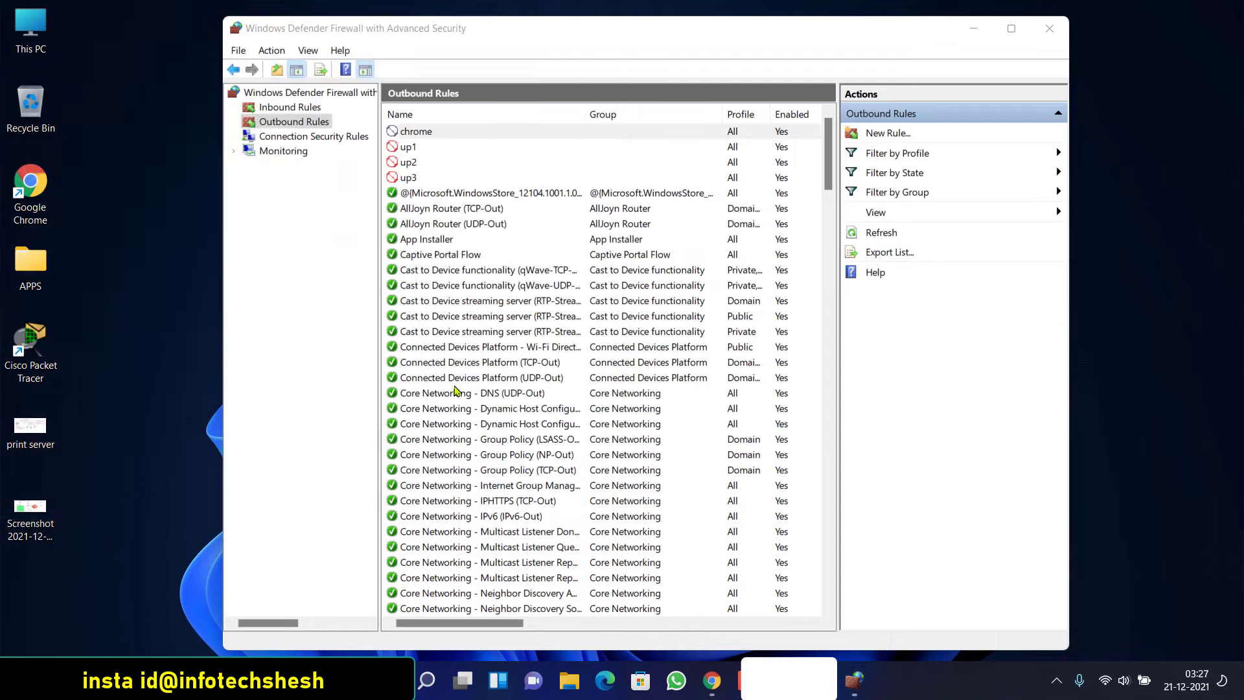
{"action": "left_click", "coordinate": [712, 681]}
Reload YouTube to confirm it can't be reached, then disable the chrome outbound rule
{"action": "left_click", "coordinate": [70, 42]}
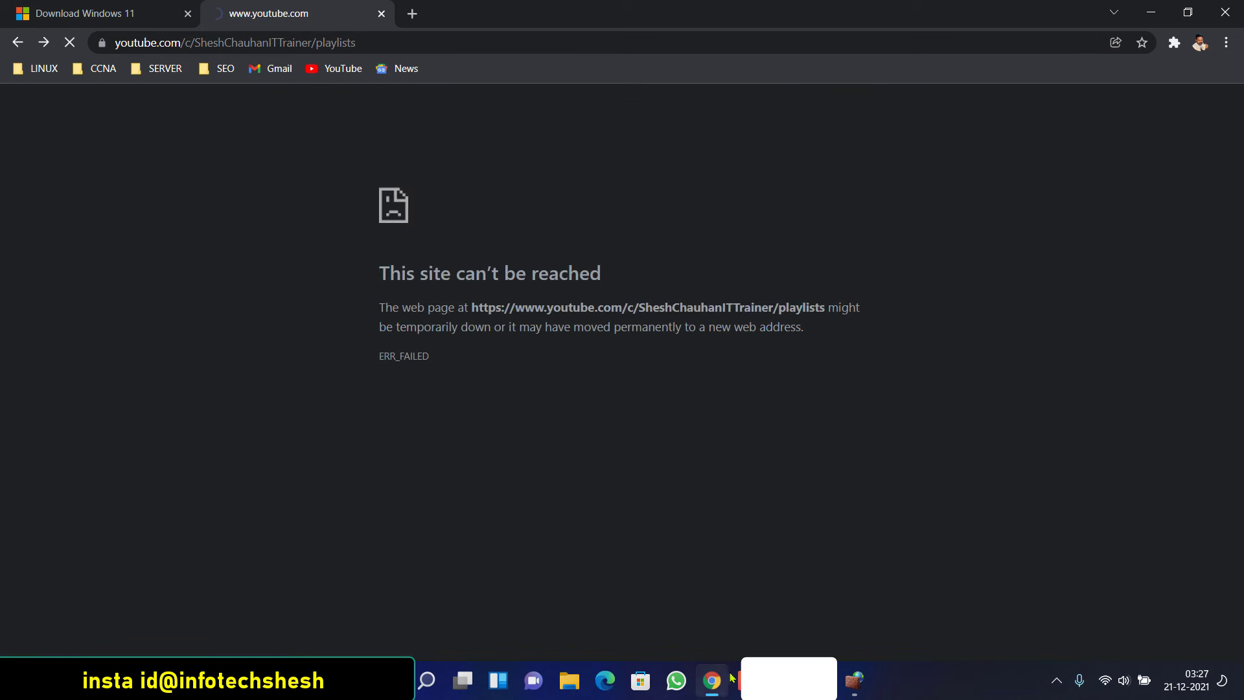
{"action": "left_click", "coordinate": [711, 680]}
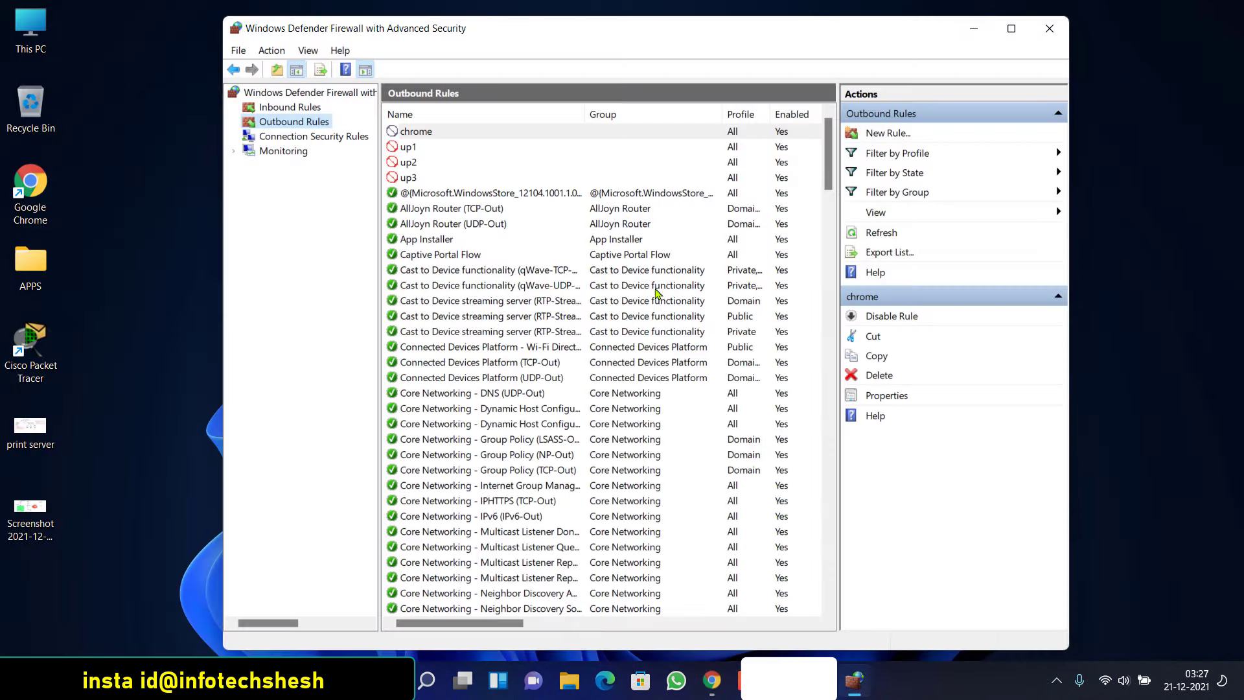
{"action": "left_click", "coordinate": [421, 133]}
{"action": "right_click", "coordinate": [418, 133]}
{"action": "left_click", "coordinate": [476, 142]}
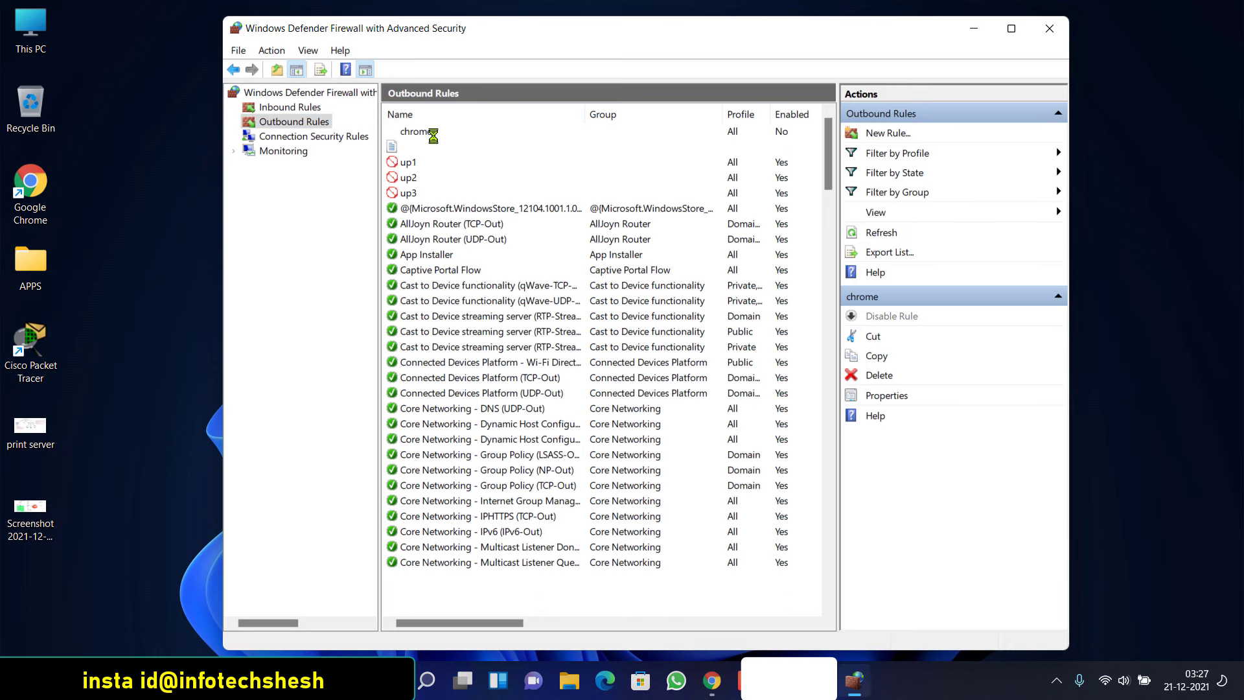
Delete the chrome rule, confirming with Yes, and close the firewall window
{"action": "right_click", "coordinate": [425, 132]}
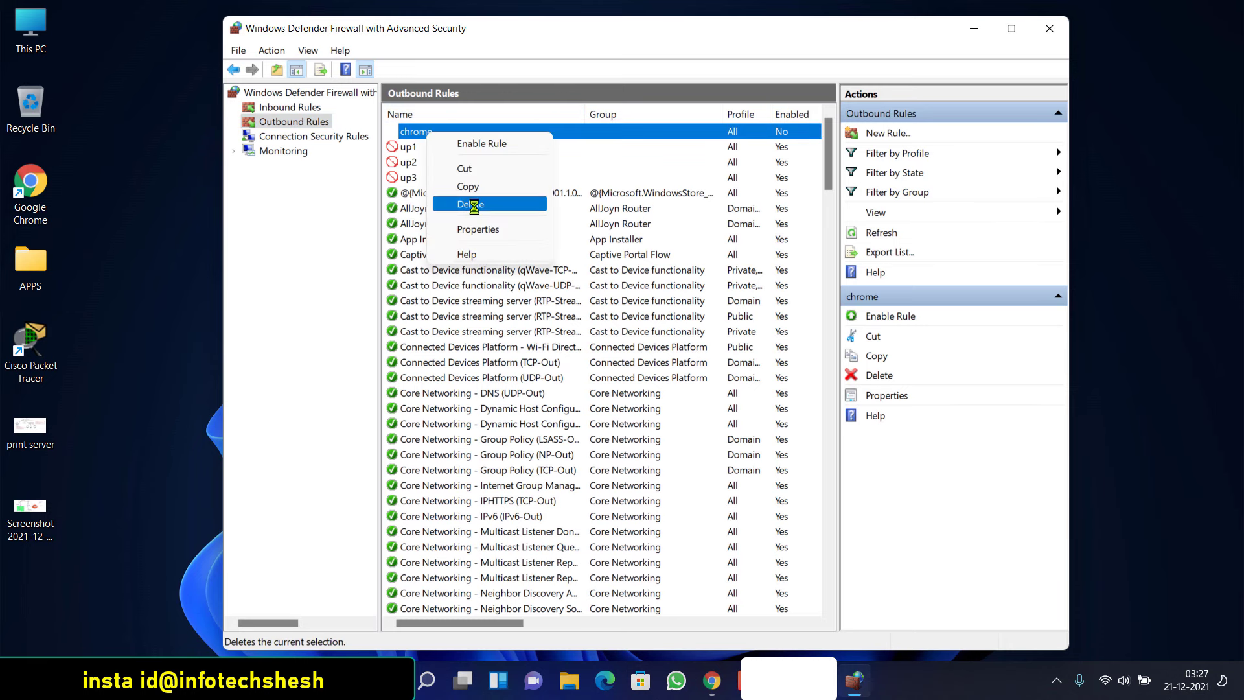
{"action": "left_click", "coordinate": [466, 205]}
{"action": "left_click", "coordinate": [646, 452]}
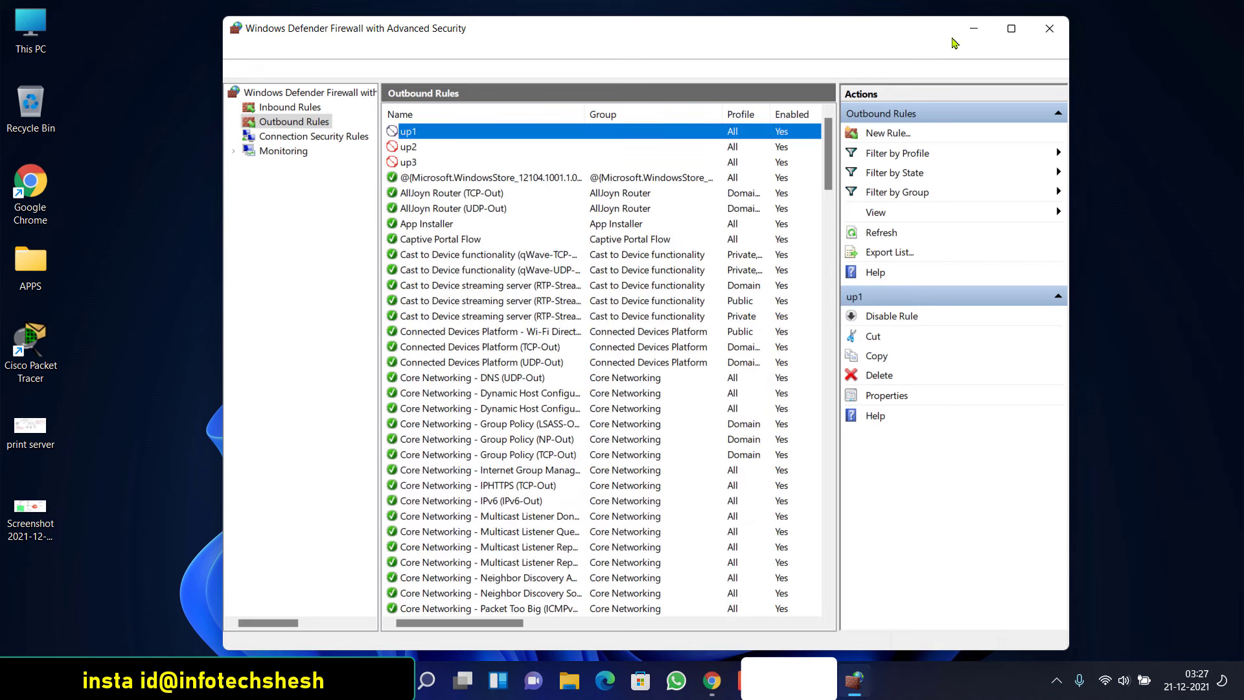
{"action": "left_click", "coordinate": [1050, 28]}
{"action": "left_click", "coordinate": [727, 681]}
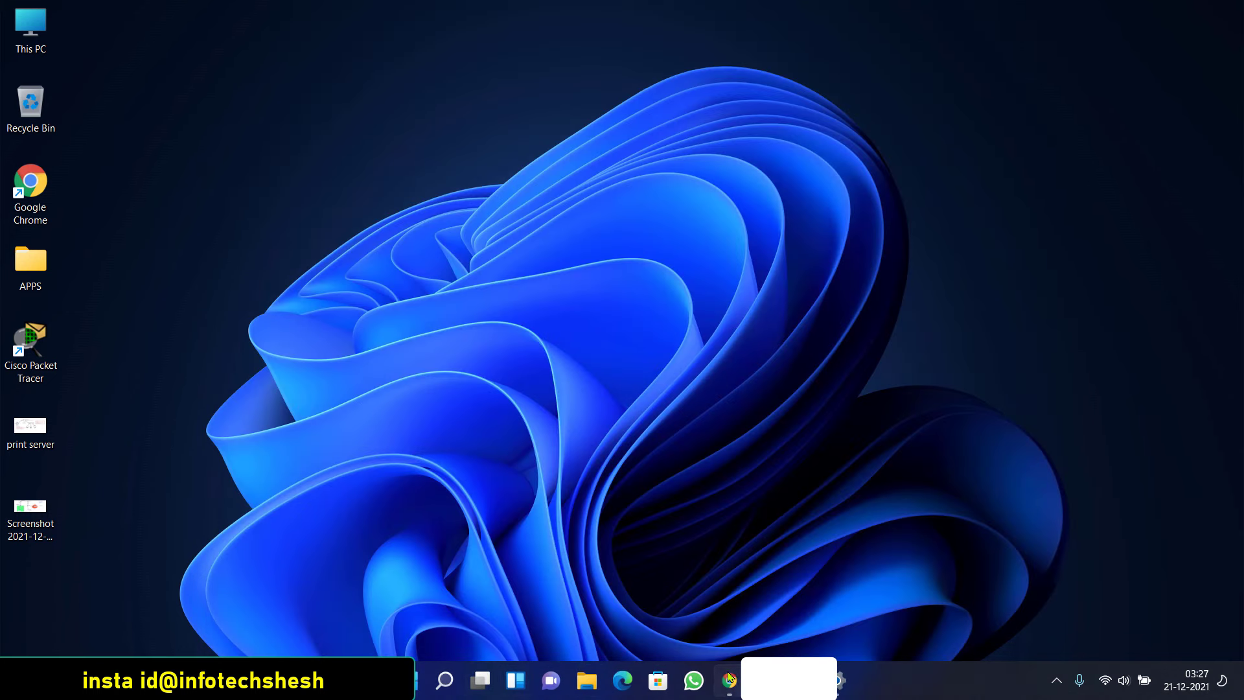
Reload the YouTube Playlists page so it loads normally, then close Chrome
{"action": "left_click", "coordinate": [72, 43]}
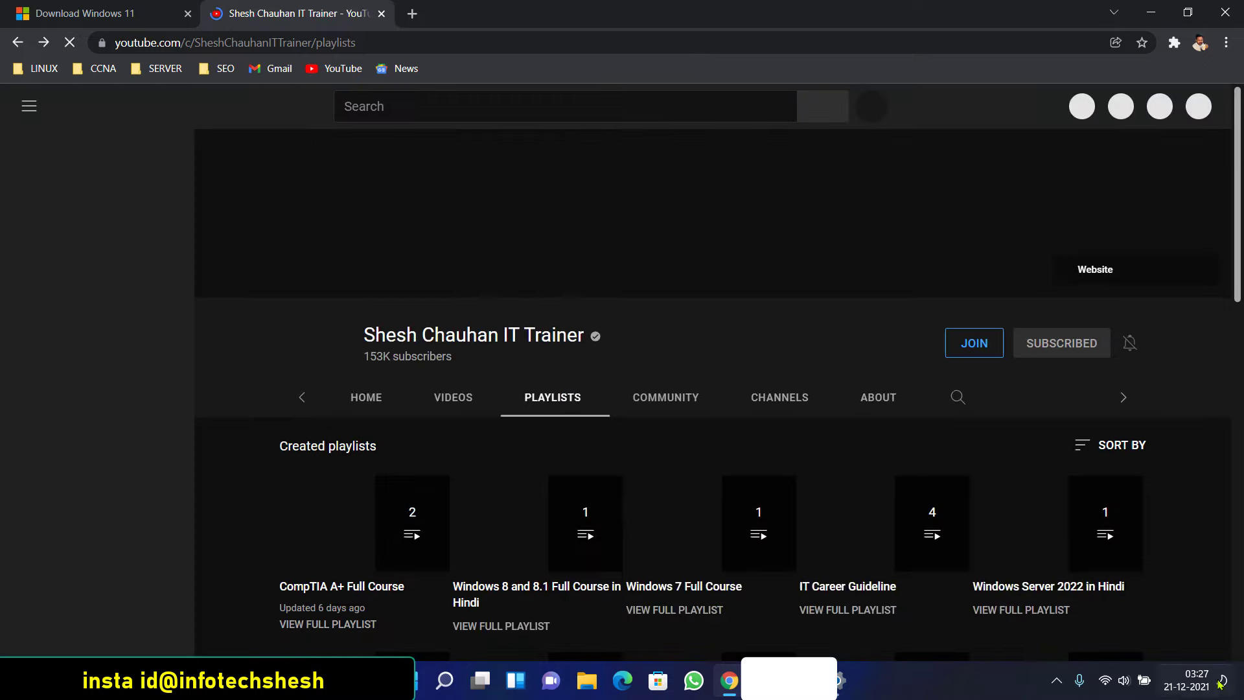
{"action": "left_click", "coordinate": [1056, 680]}
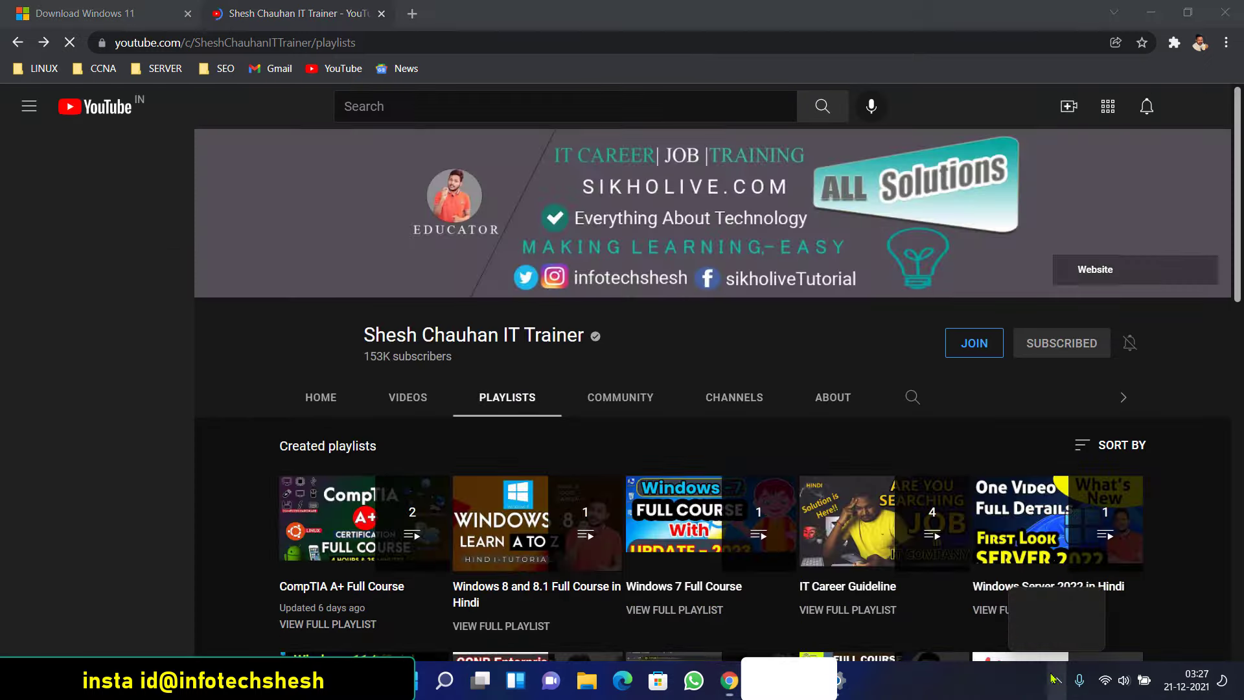
{"action": "left_click", "coordinate": [814, 369]}
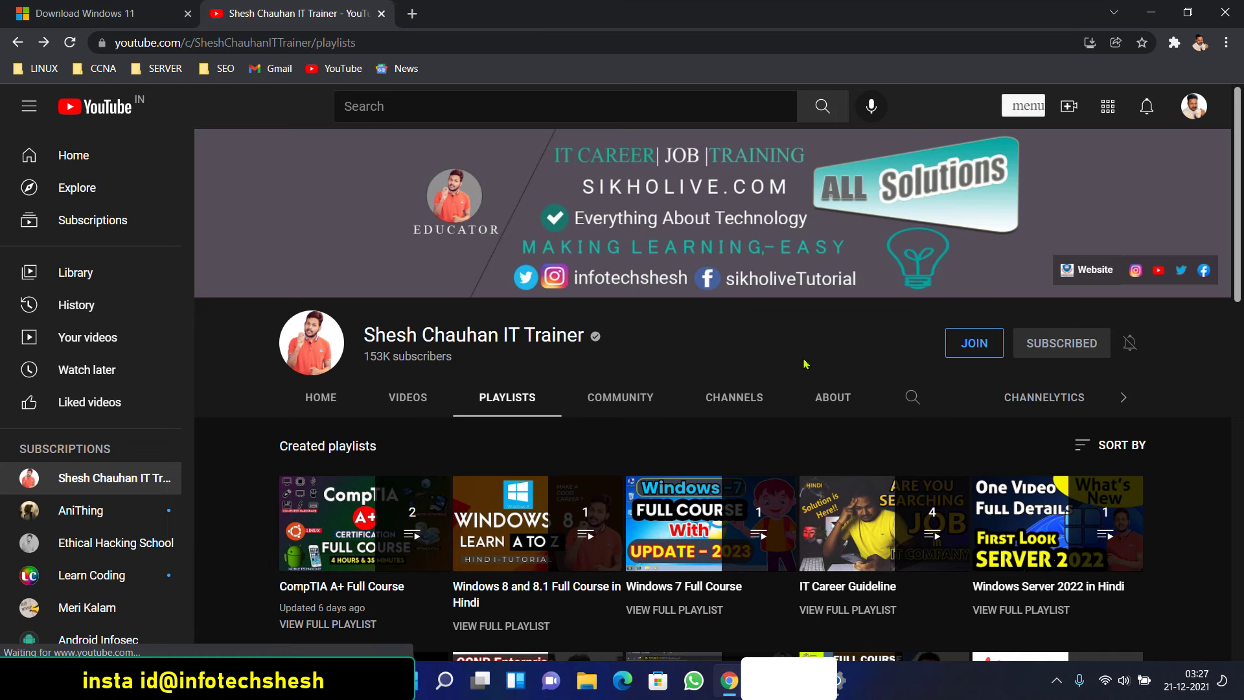
{"action": "left_click", "coordinate": [1224, 11]}
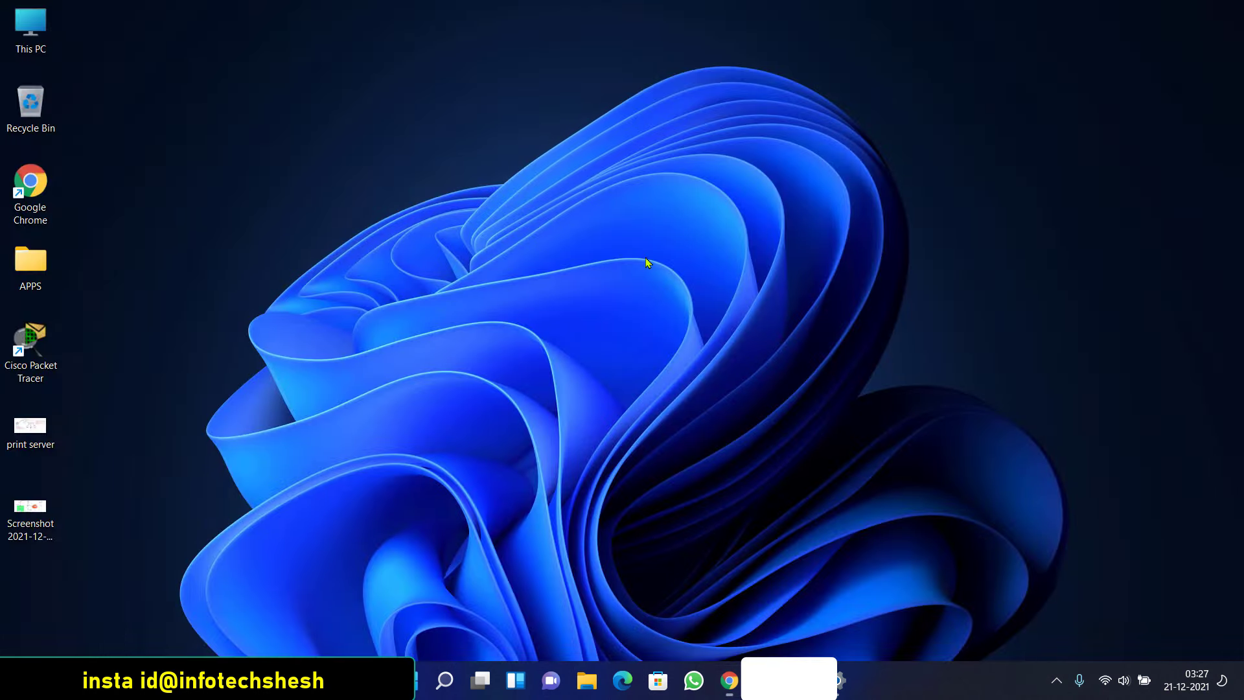
{"action": "right_click", "coordinate": [515, 263]}
{"action": "left_click", "coordinate": [517, 267]}
{"action": "right_click", "coordinate": [336, 172]}
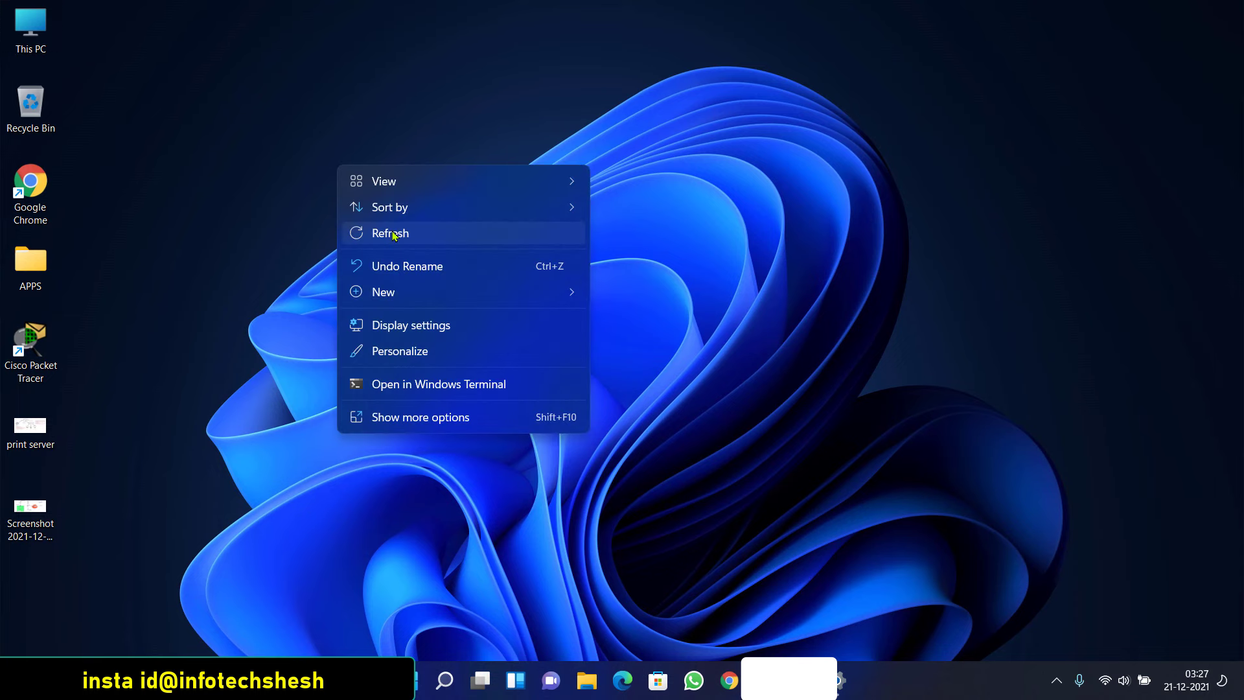
{"action": "left_click", "coordinate": [386, 231]}
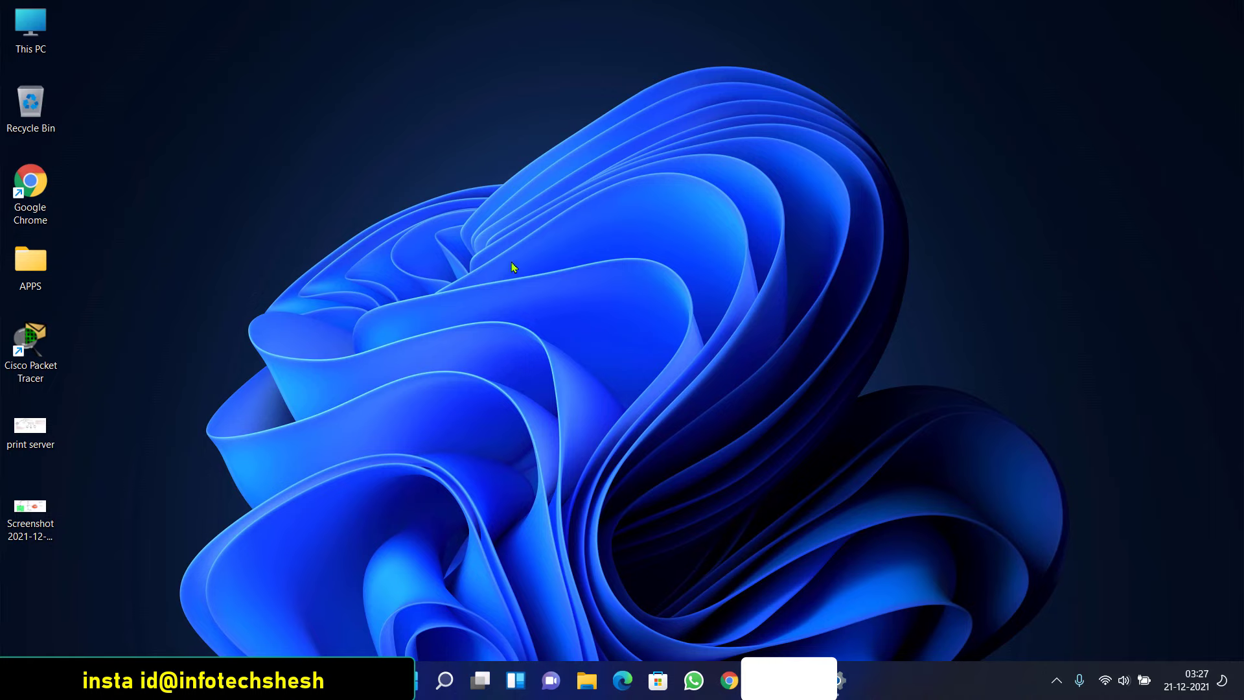
{"action": "right_click", "coordinate": [456, 154]}
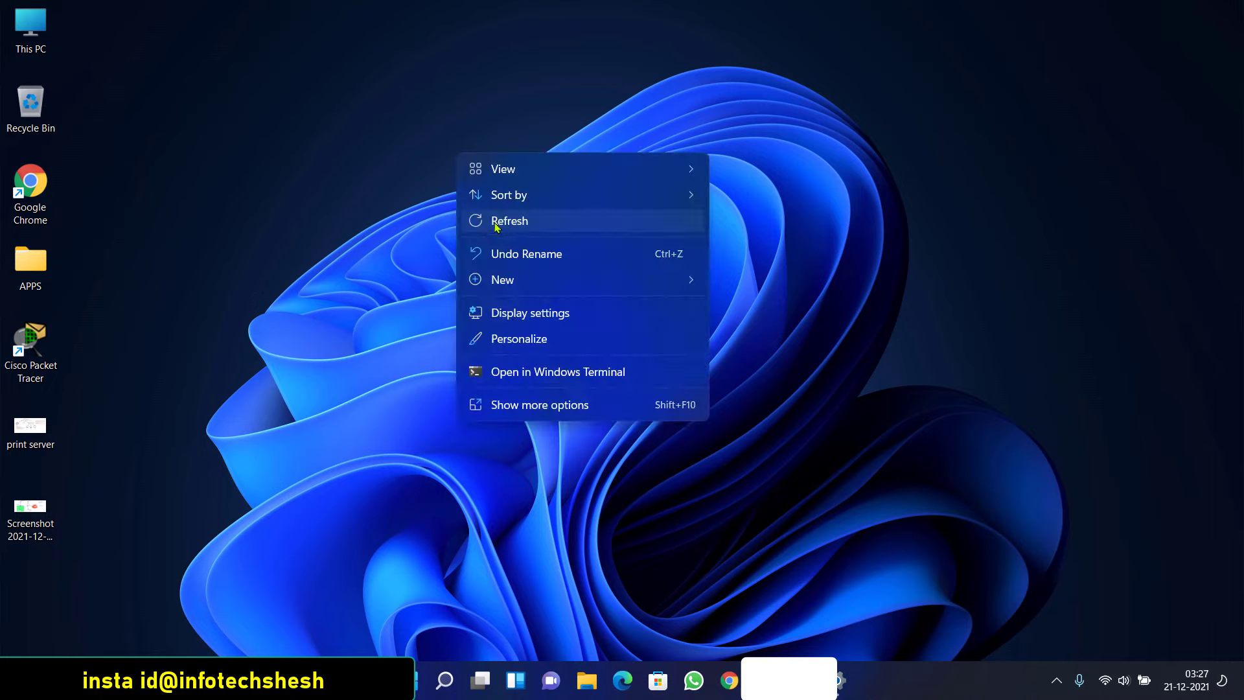
{"action": "left_click", "coordinate": [498, 227]}
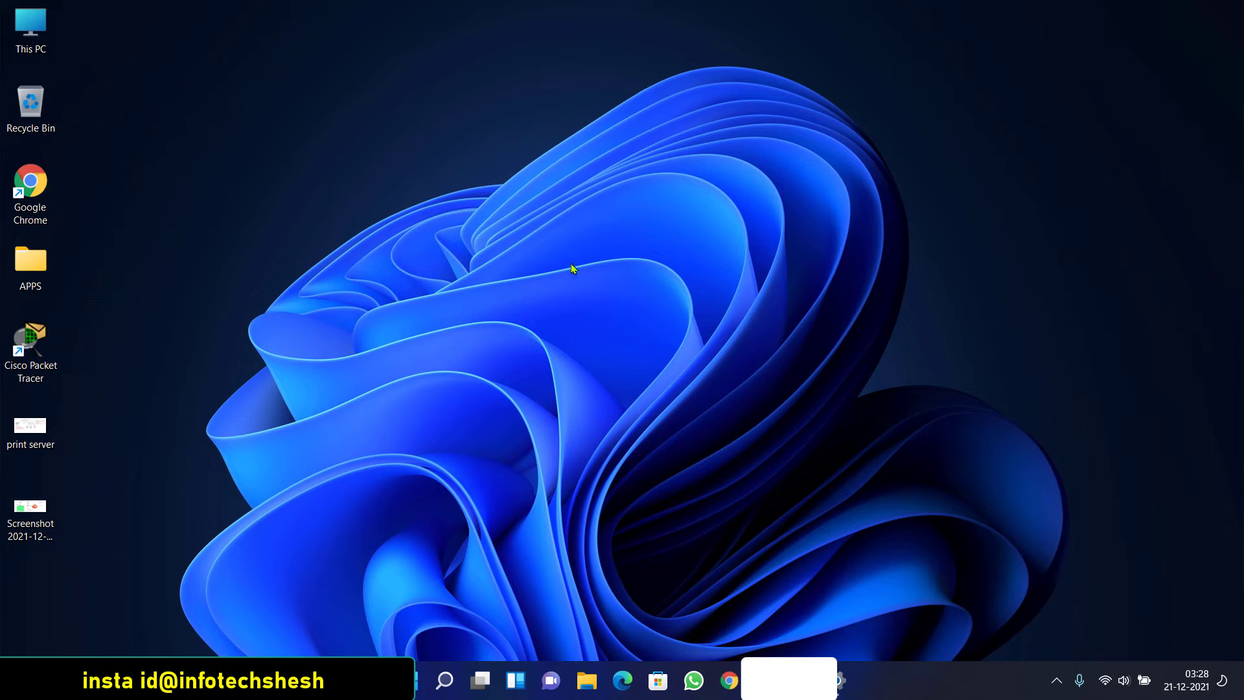
{"action": "right_click", "coordinate": [570, 263]}
{"action": "left_click", "coordinate": [589, 328]}
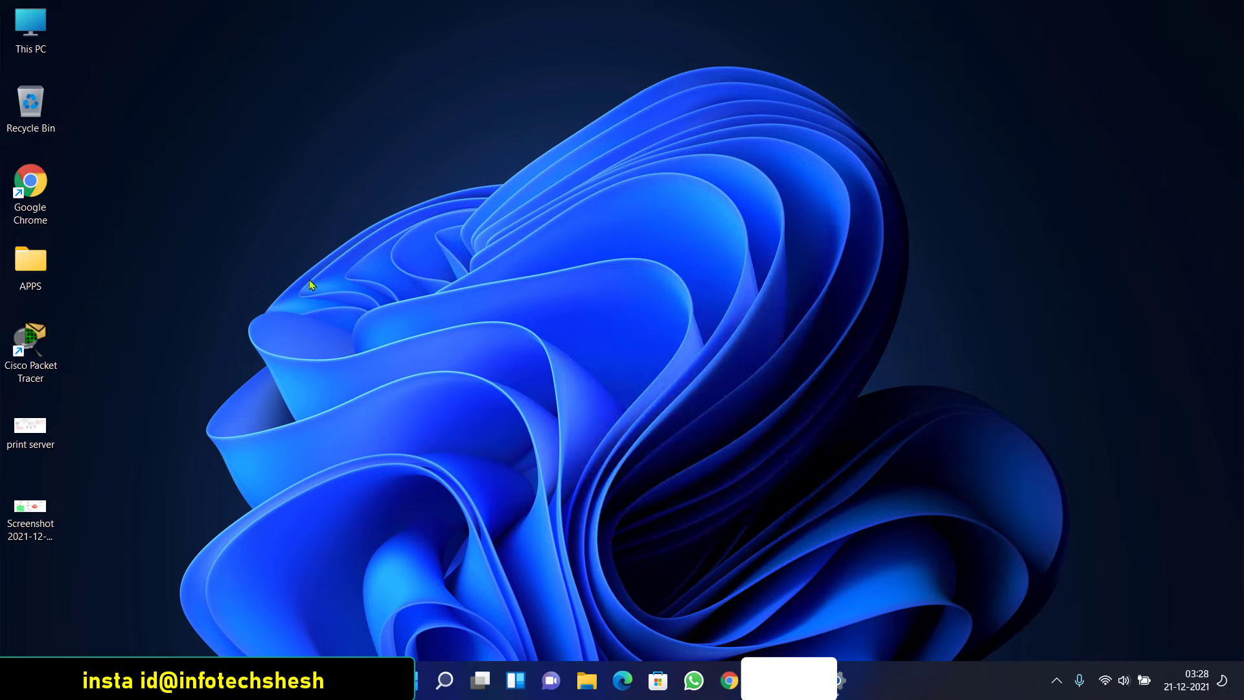